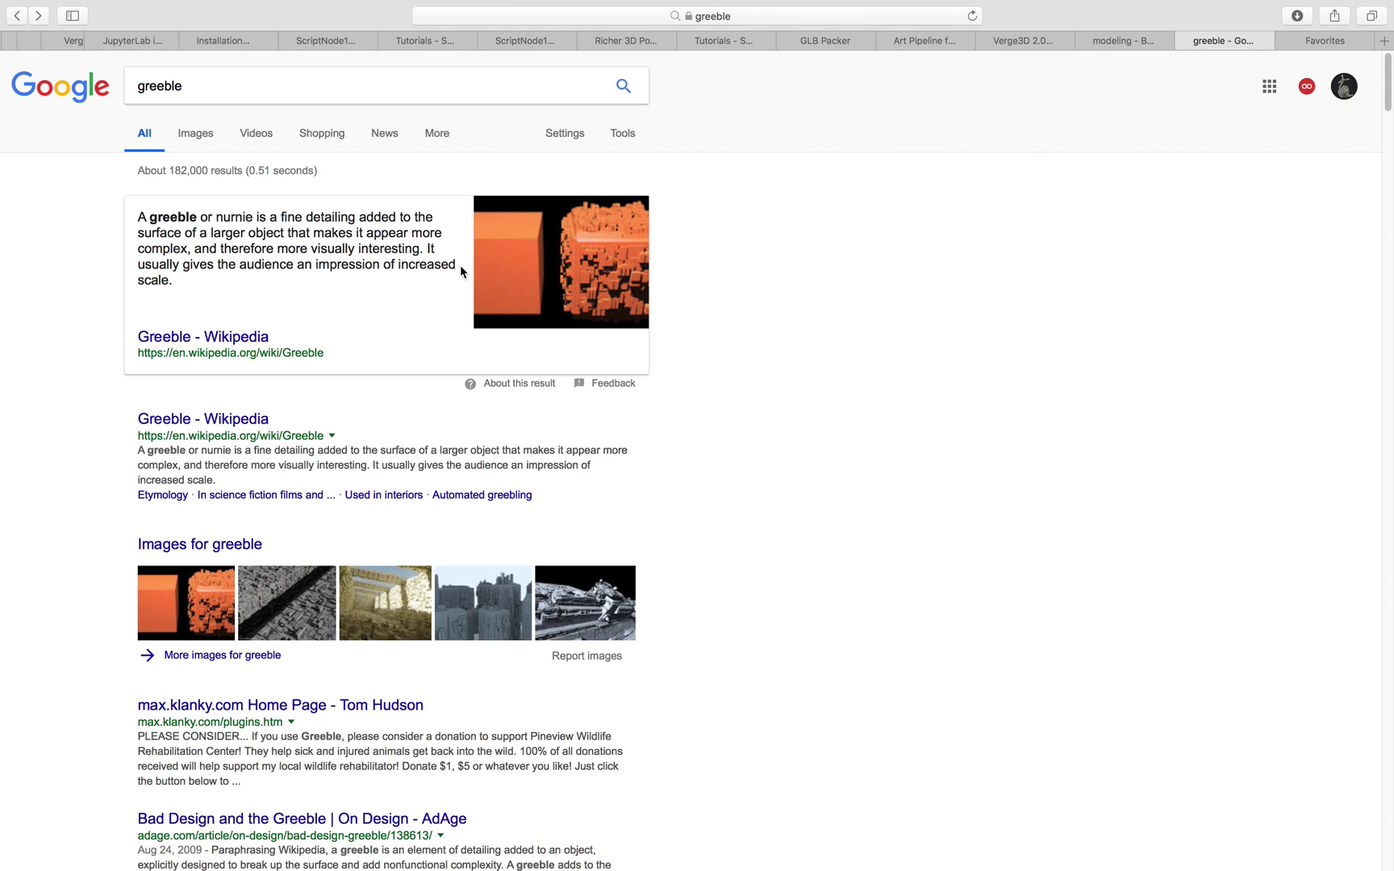
Open the image results for greeble and examine the range of examples
left_click(1316, 43)
left_click(1235, 40)
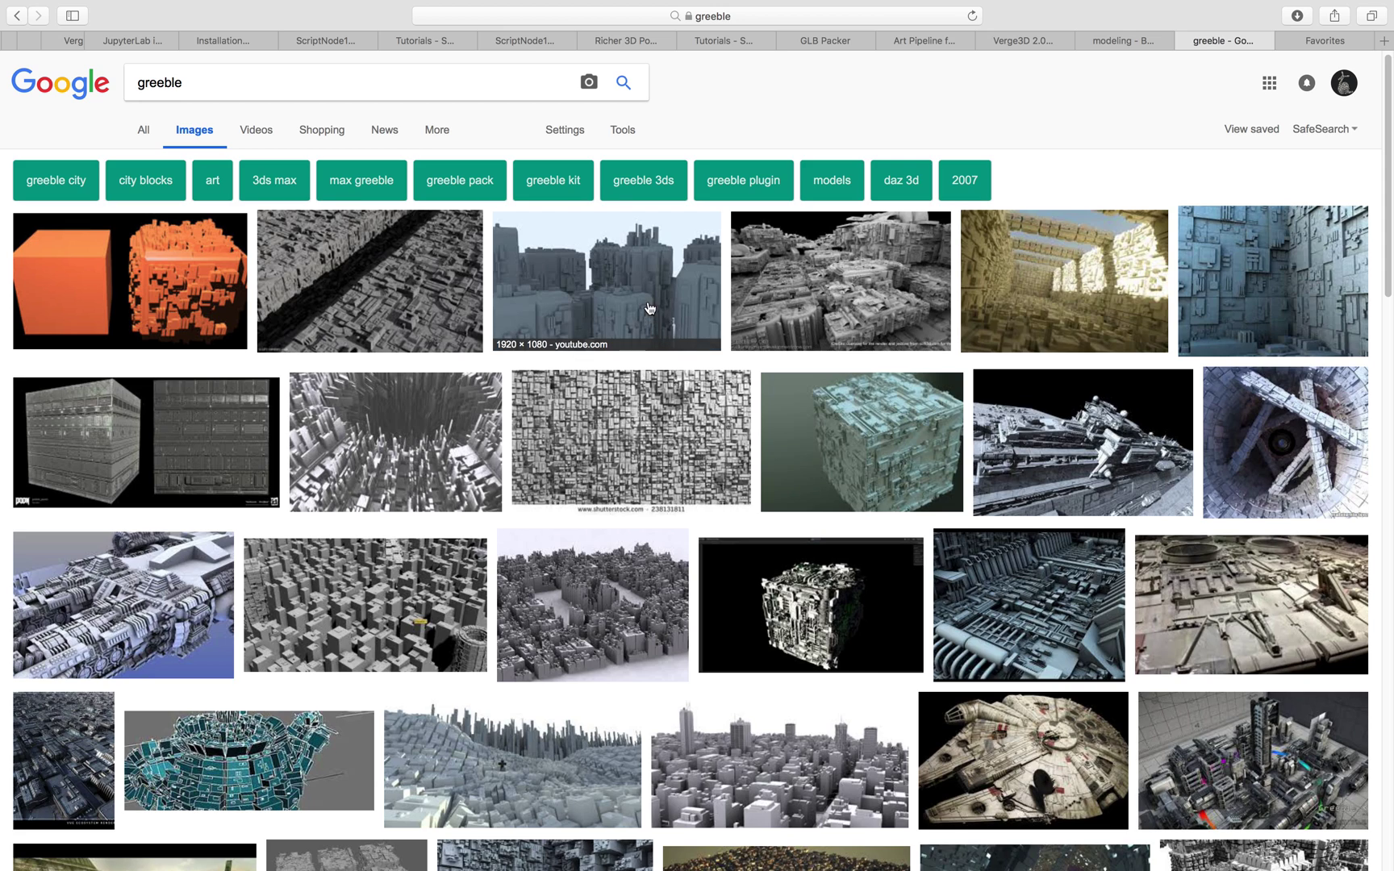
scroll(949, 436, "down", 1)
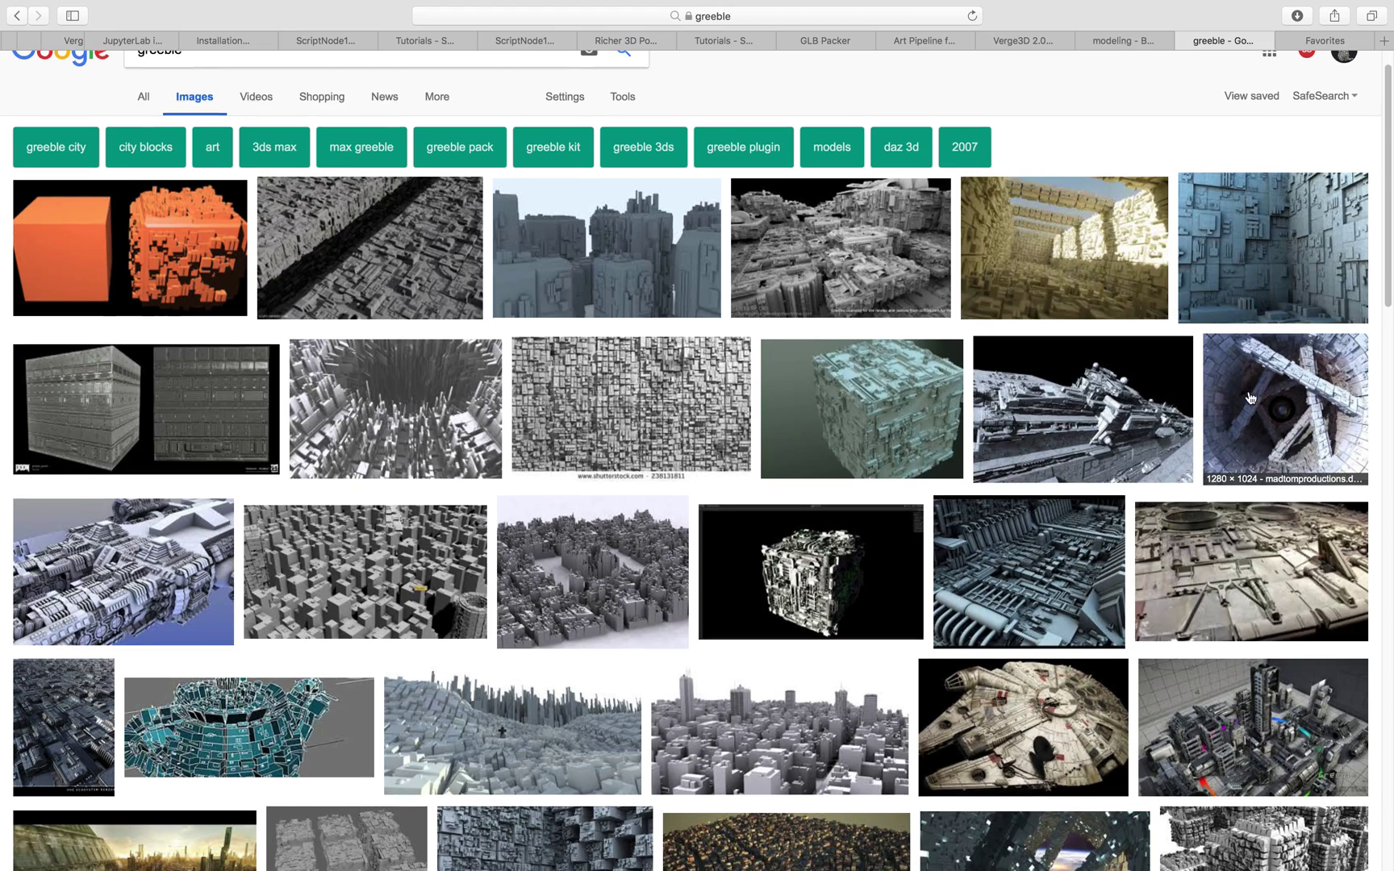
scroll(335, 481, "down", 3)
scroll(335, 480, "down", 10)
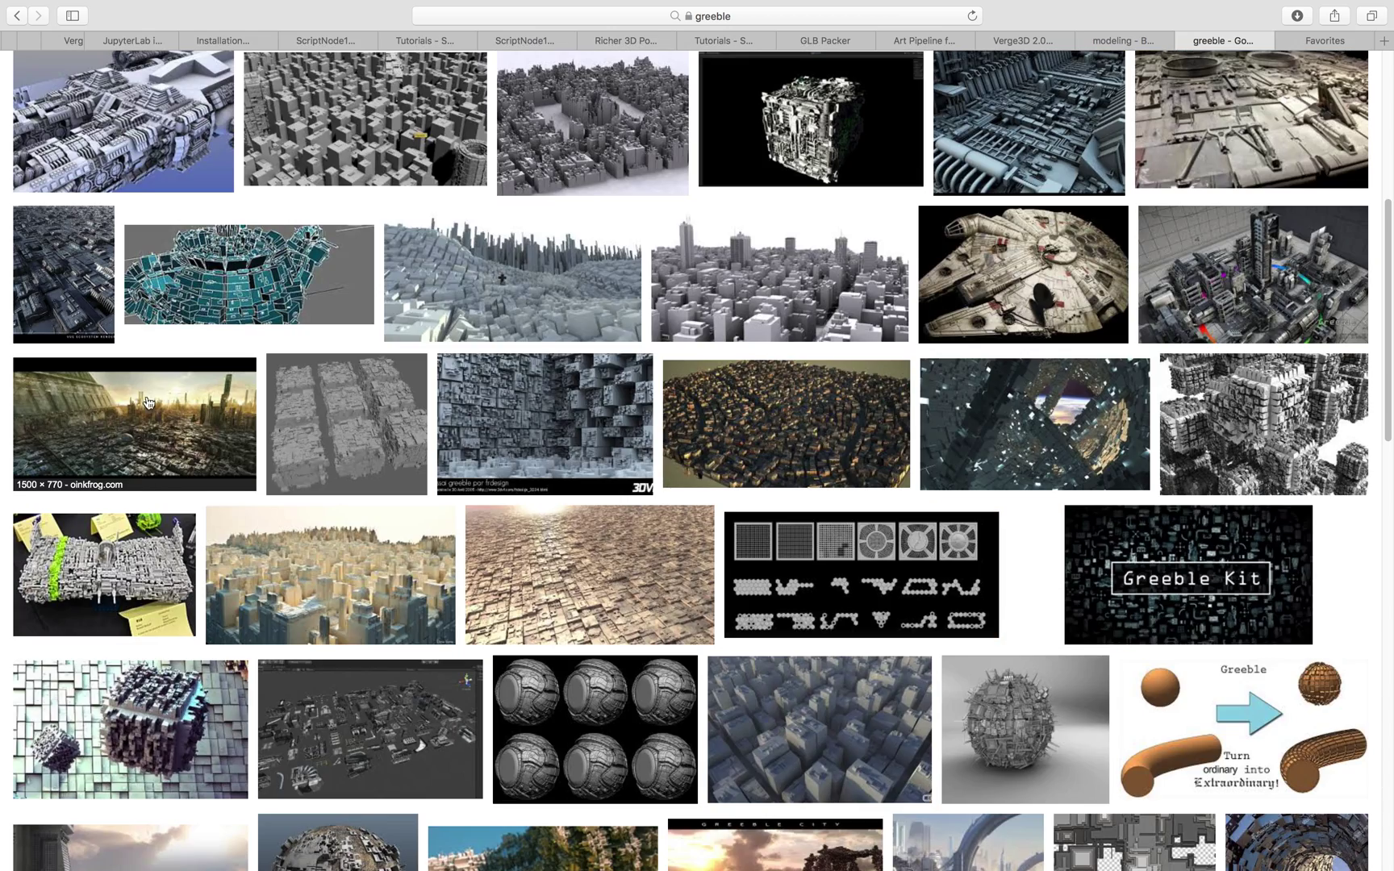
scroll(247, 384, "up", 5)
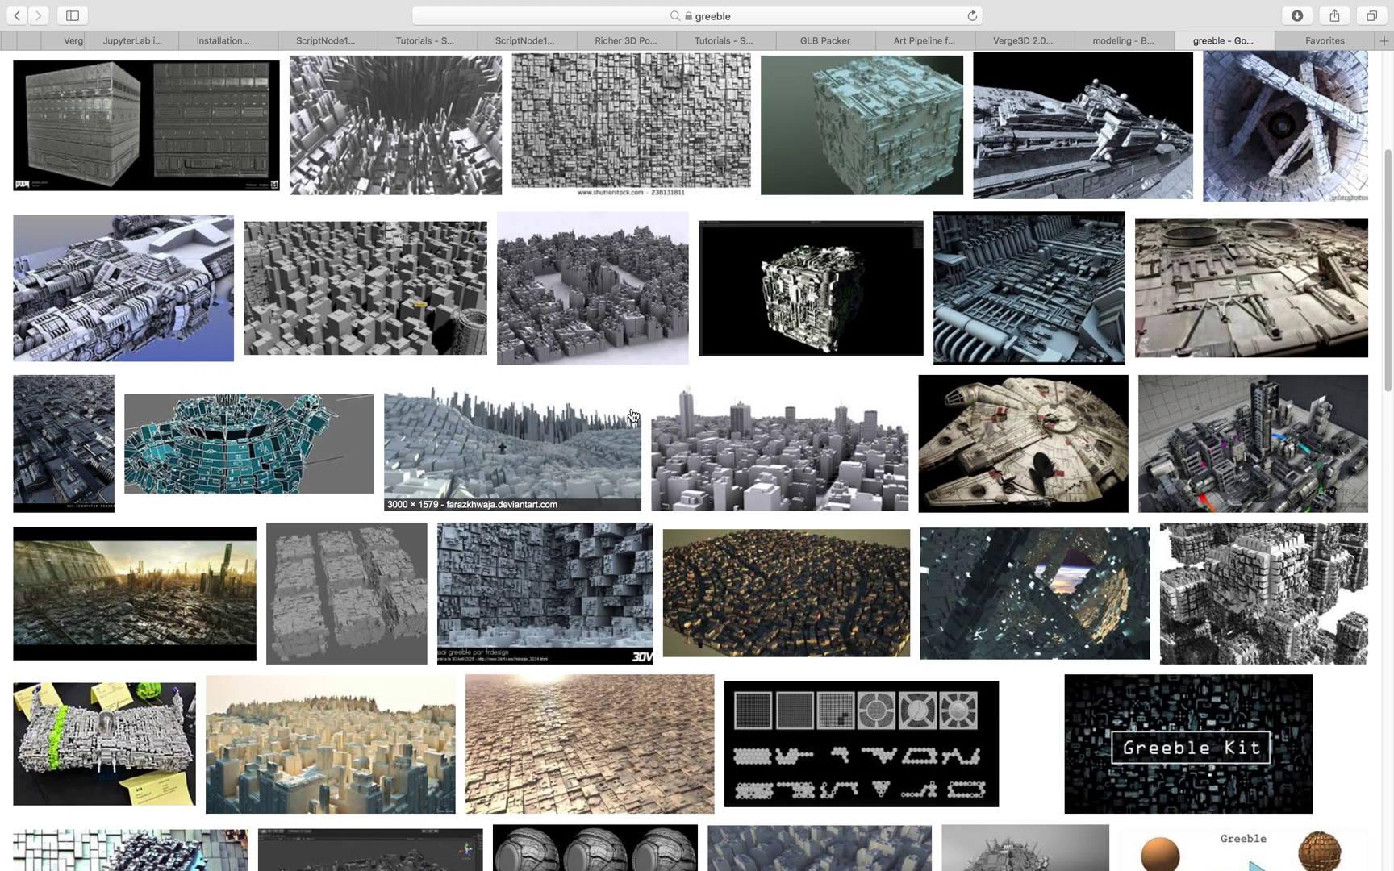
Enlarge several greeble pictures to examine the detailing, including the white spaceship, the block clusters, the Greeble Cityscape and the tunnel
left_click(985, 440)
scroll(560, 471, "down", 5)
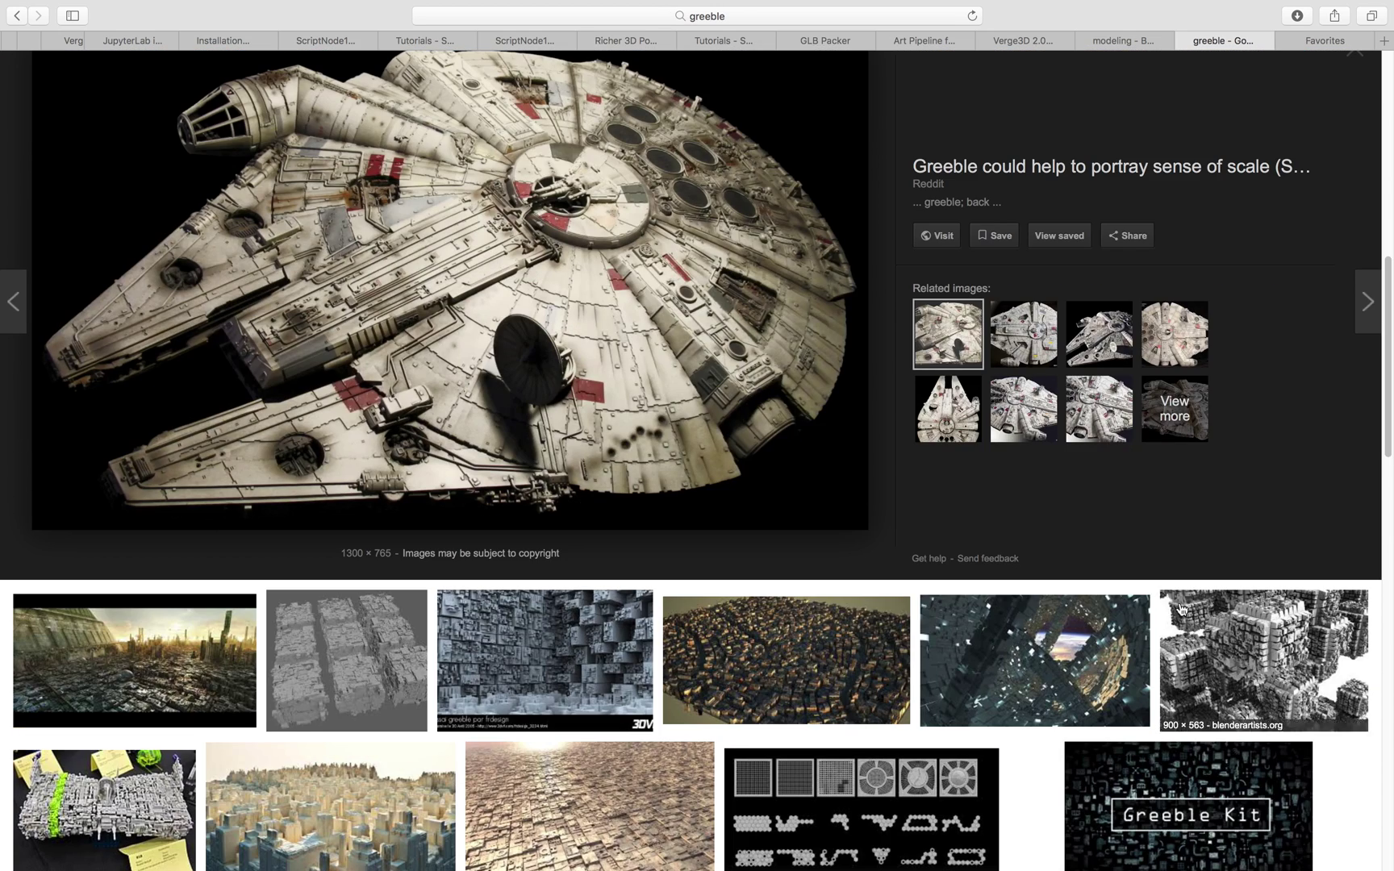
left_click(1226, 633)
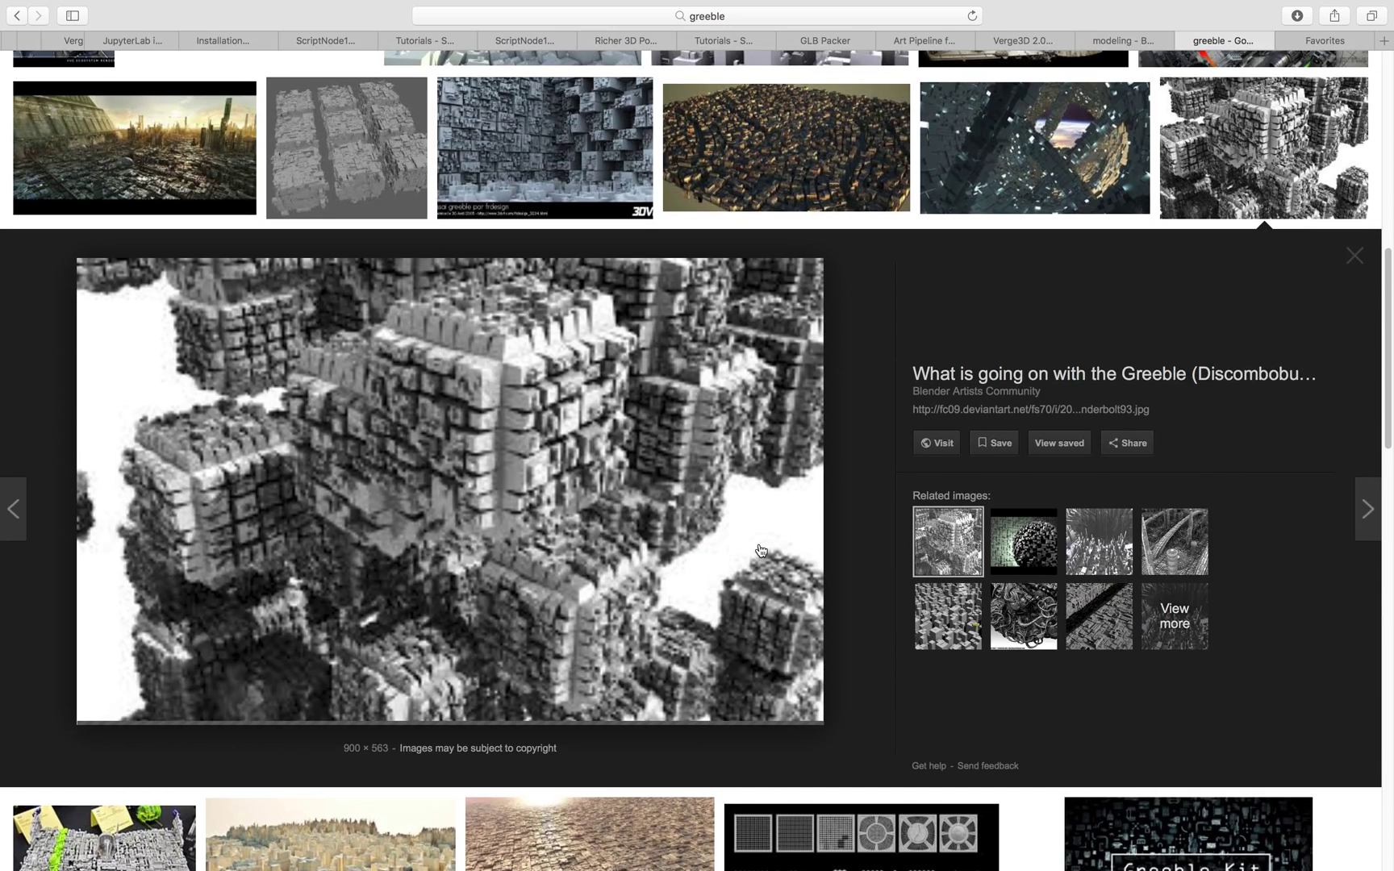
scroll(524, 465, "down", 5)
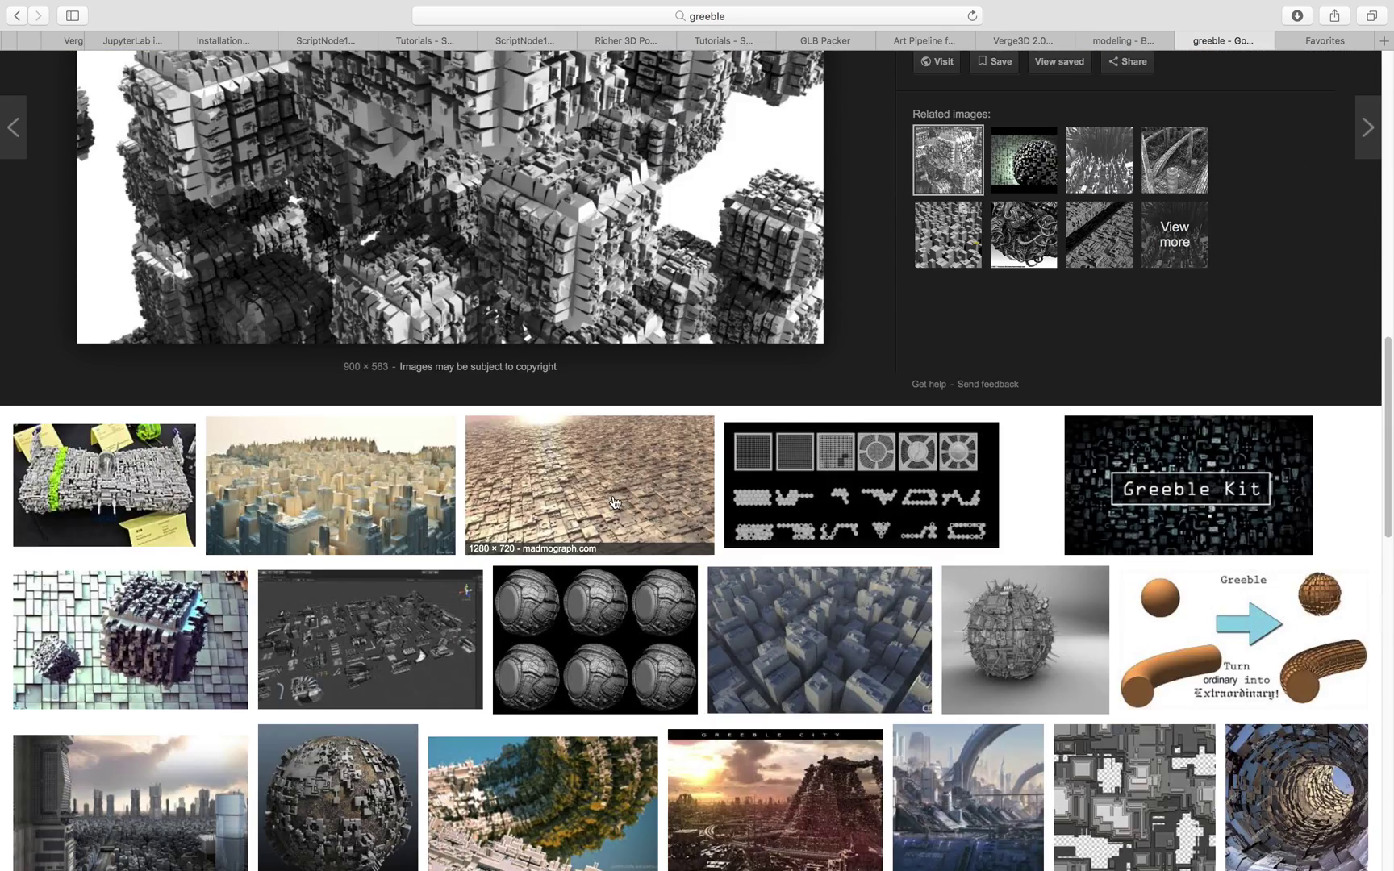
left_click(614, 503)
left_click(828, 687)
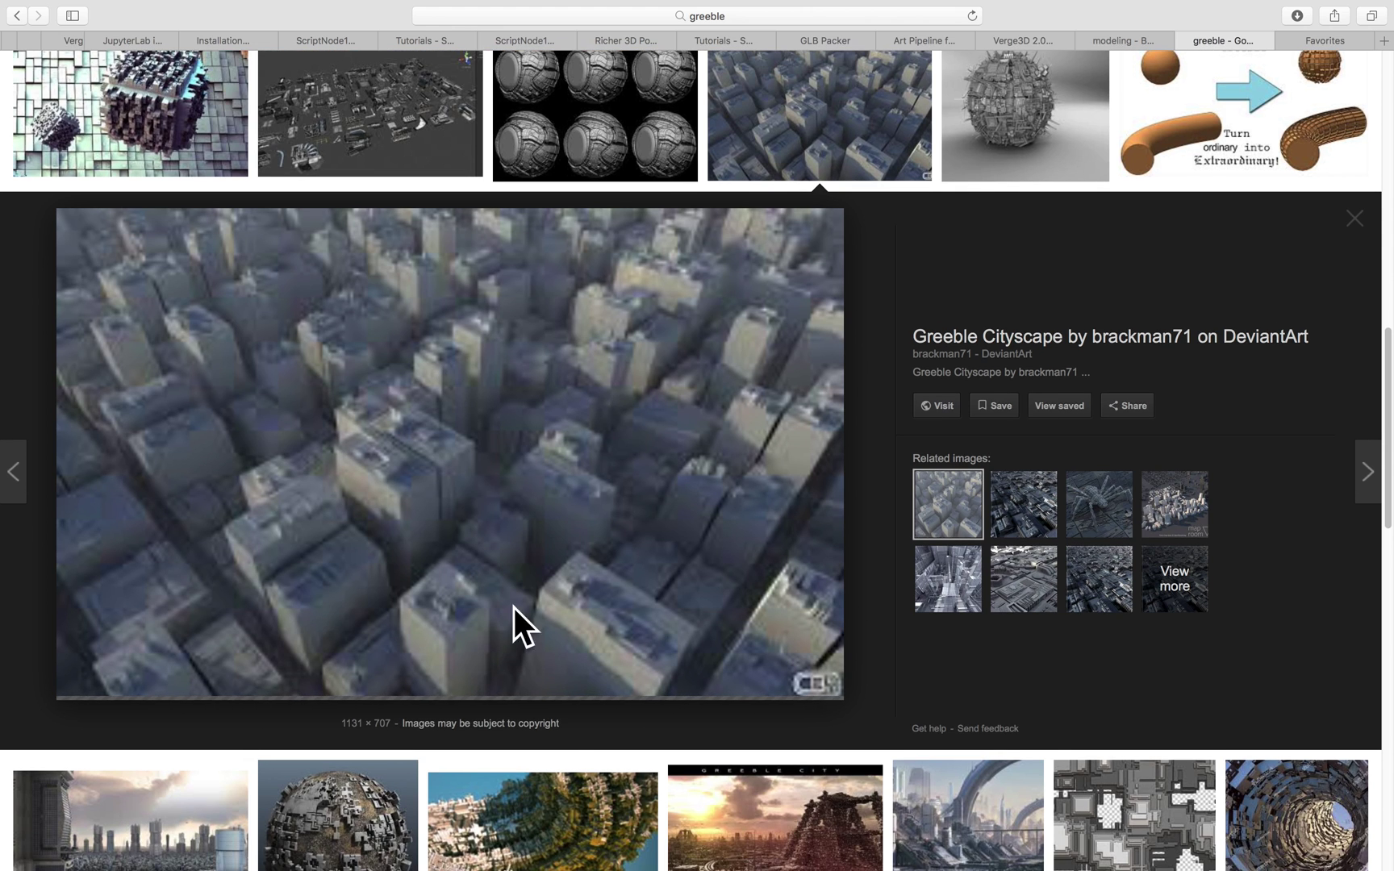
scroll(645, 533, "down", 1)
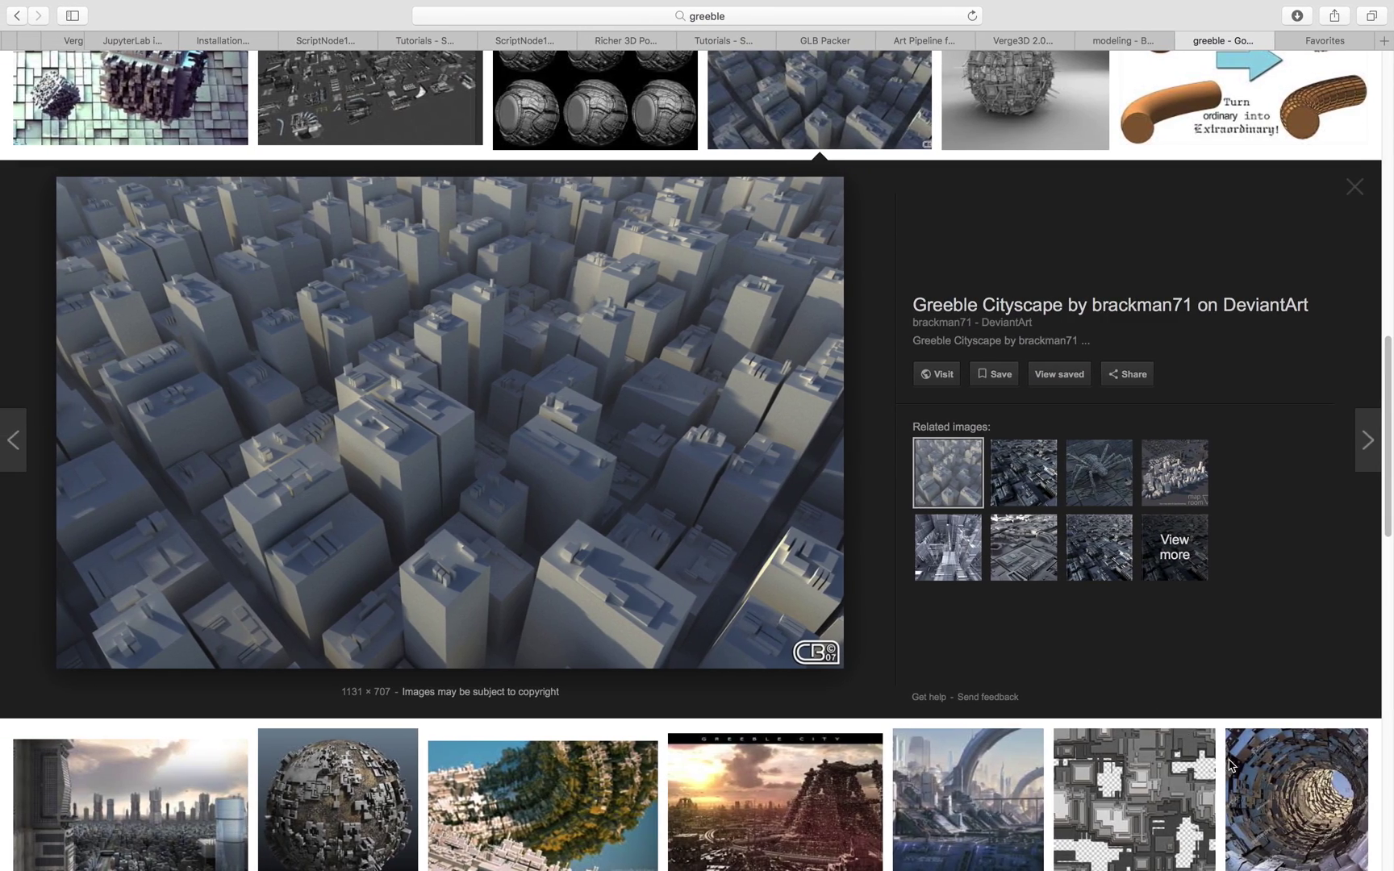
left_click(1178, 771)
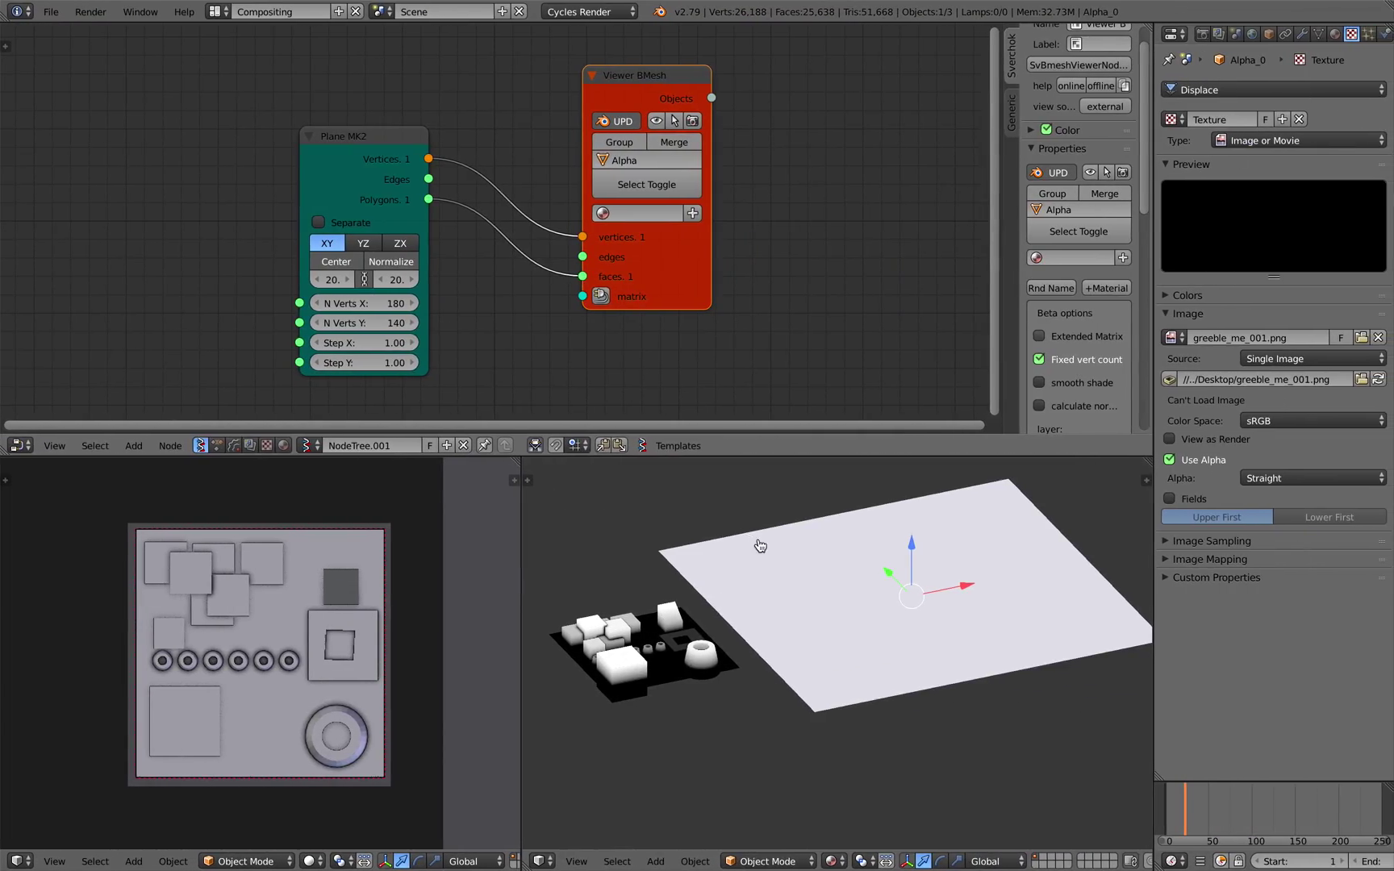
Switch to Blender, duplicate the small greeble tile mesh and place the copy beside the original along the X axis
mouse_move(803, 556)
middle_mouse_down()
mouse_move(830, 562)
mouse_move(824, 595)
mouse_move(820, 568)
middle_mouse_up()
key("Tab")
key("Escape")
right_click(698, 623)
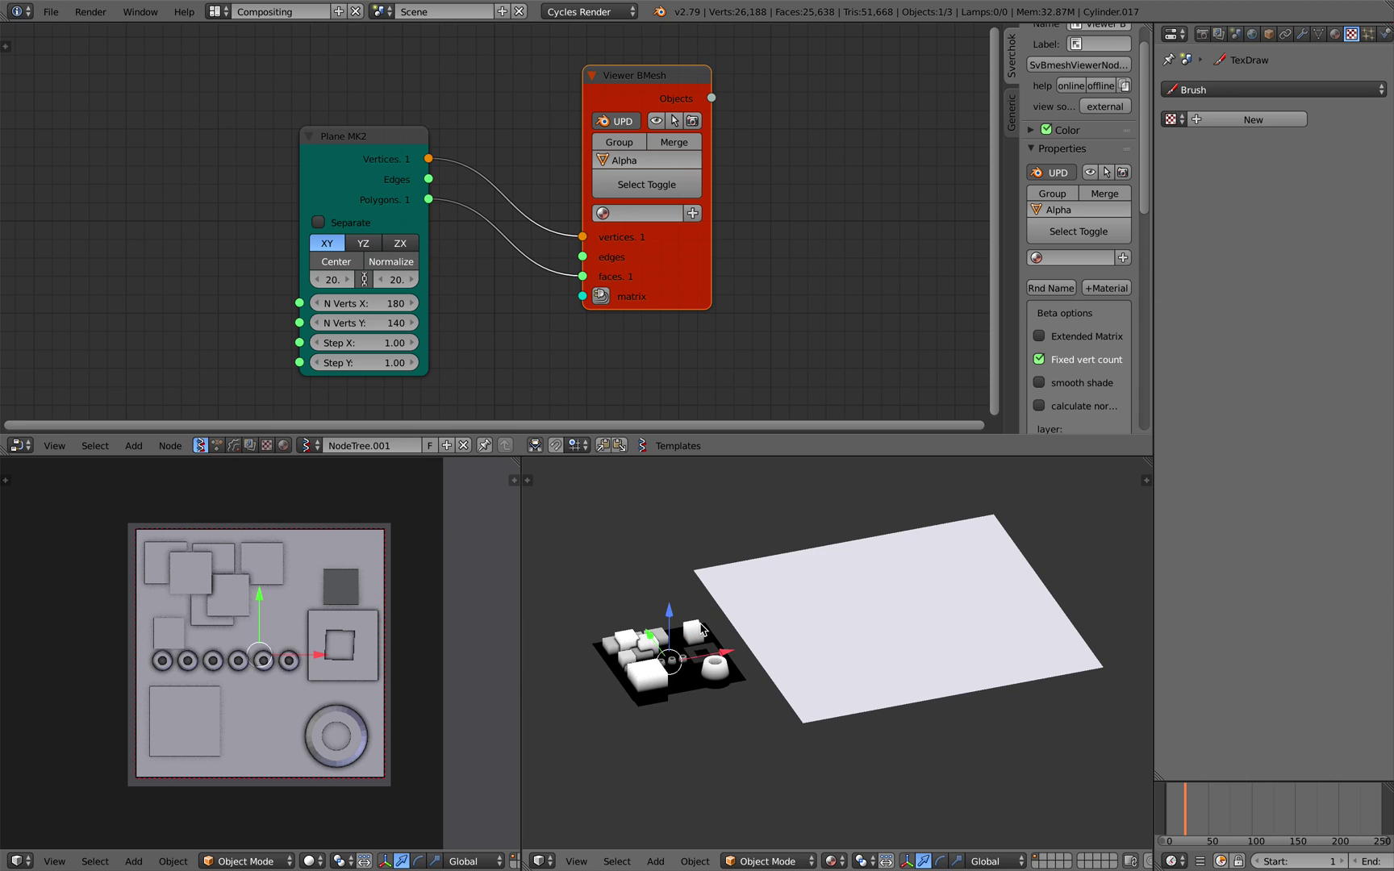
scroll(700, 624, "up", 3)
middle_click_drag(699, 626, 885, 632, "shift")
scroll(885, 637, "up", 2)
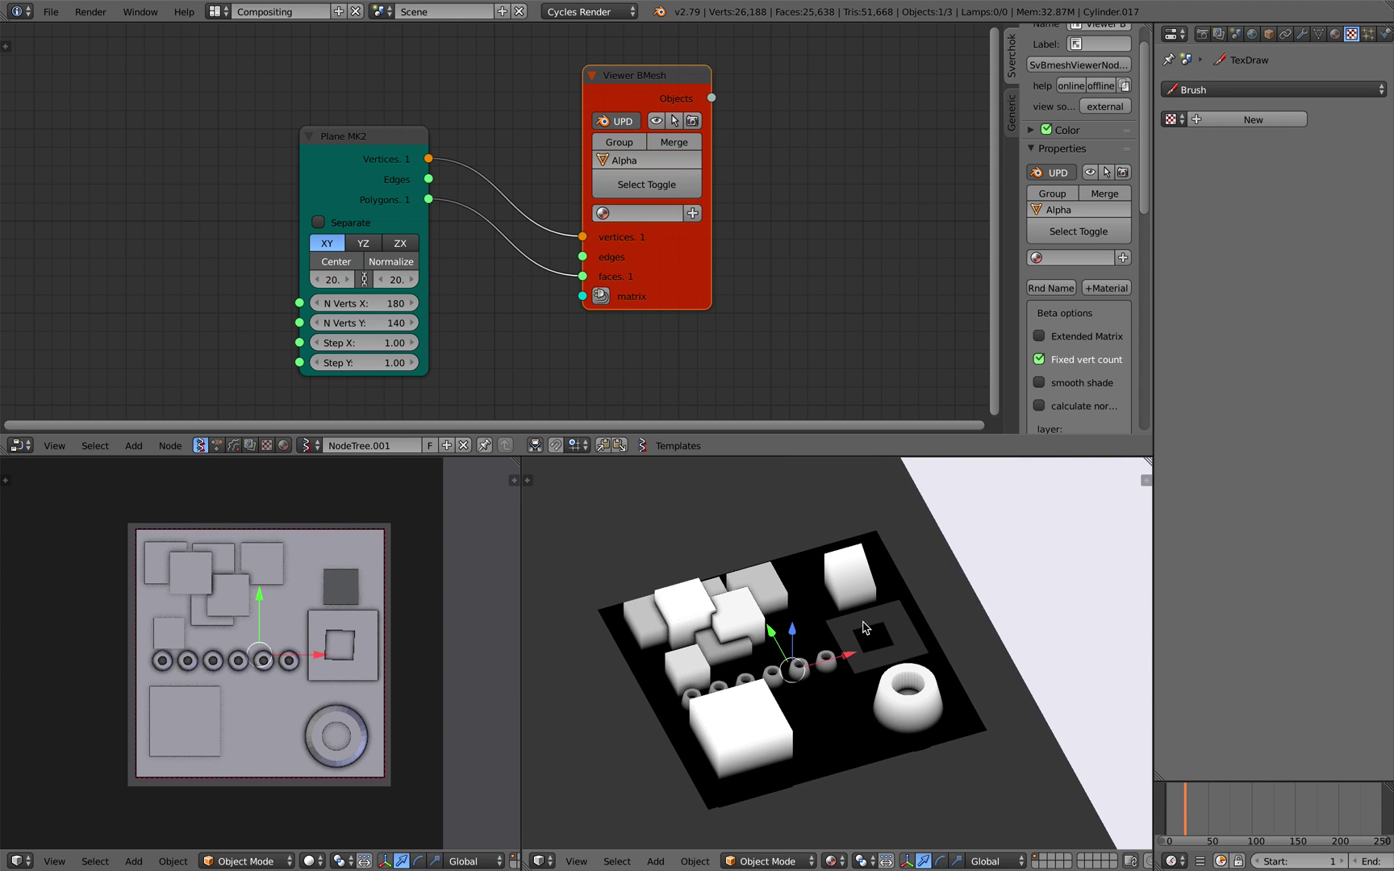
middle_click_drag(815, 584, 754, 599)
scroll(769, 619, "down", 3)
key("shift+d")
key("x")
left_click(660, 613)
Separate the duplicated greeble mesh into individual objects by loose parts
key("space")
type("separa")
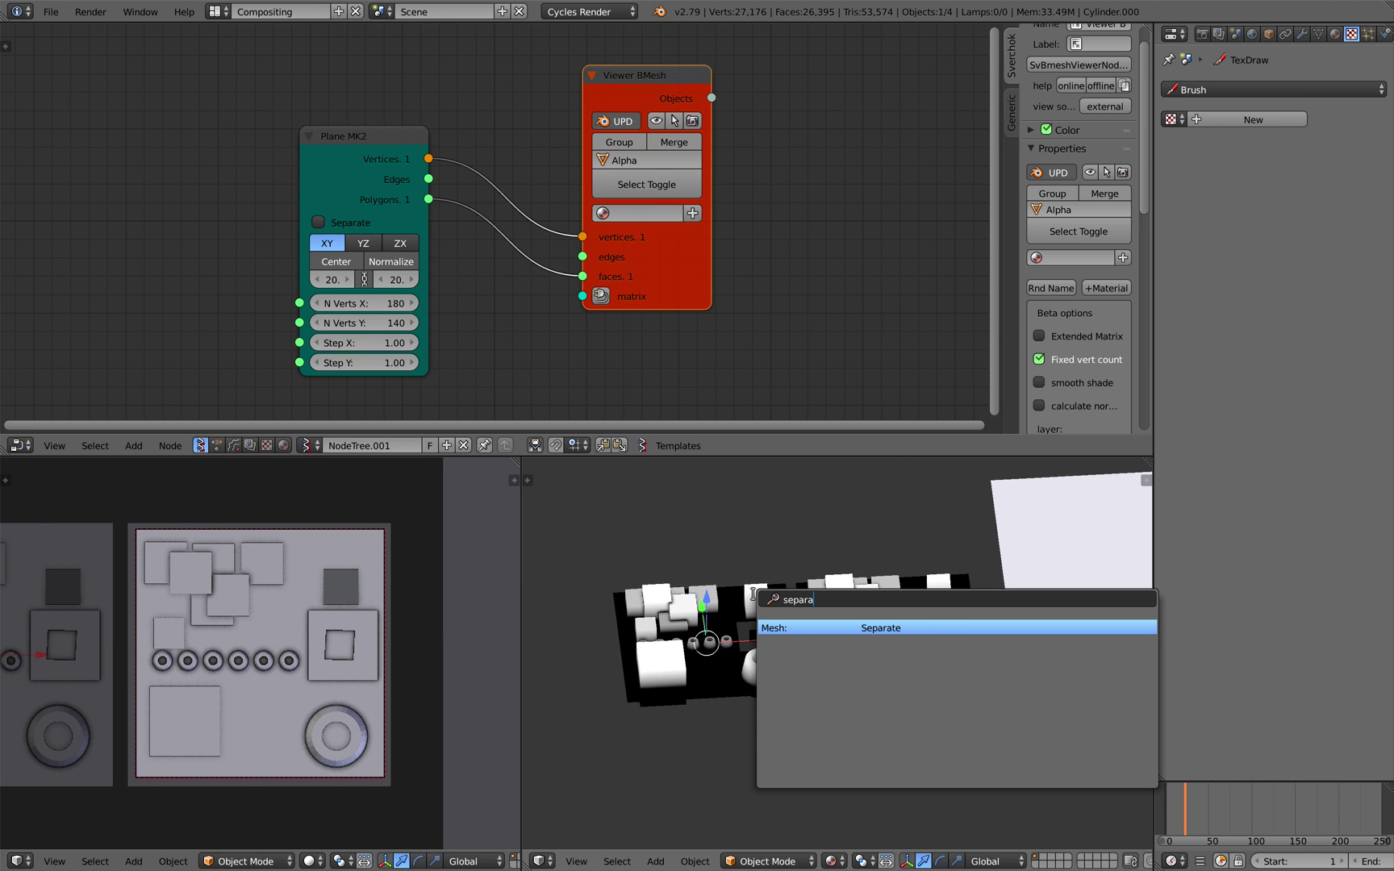
key("Return")
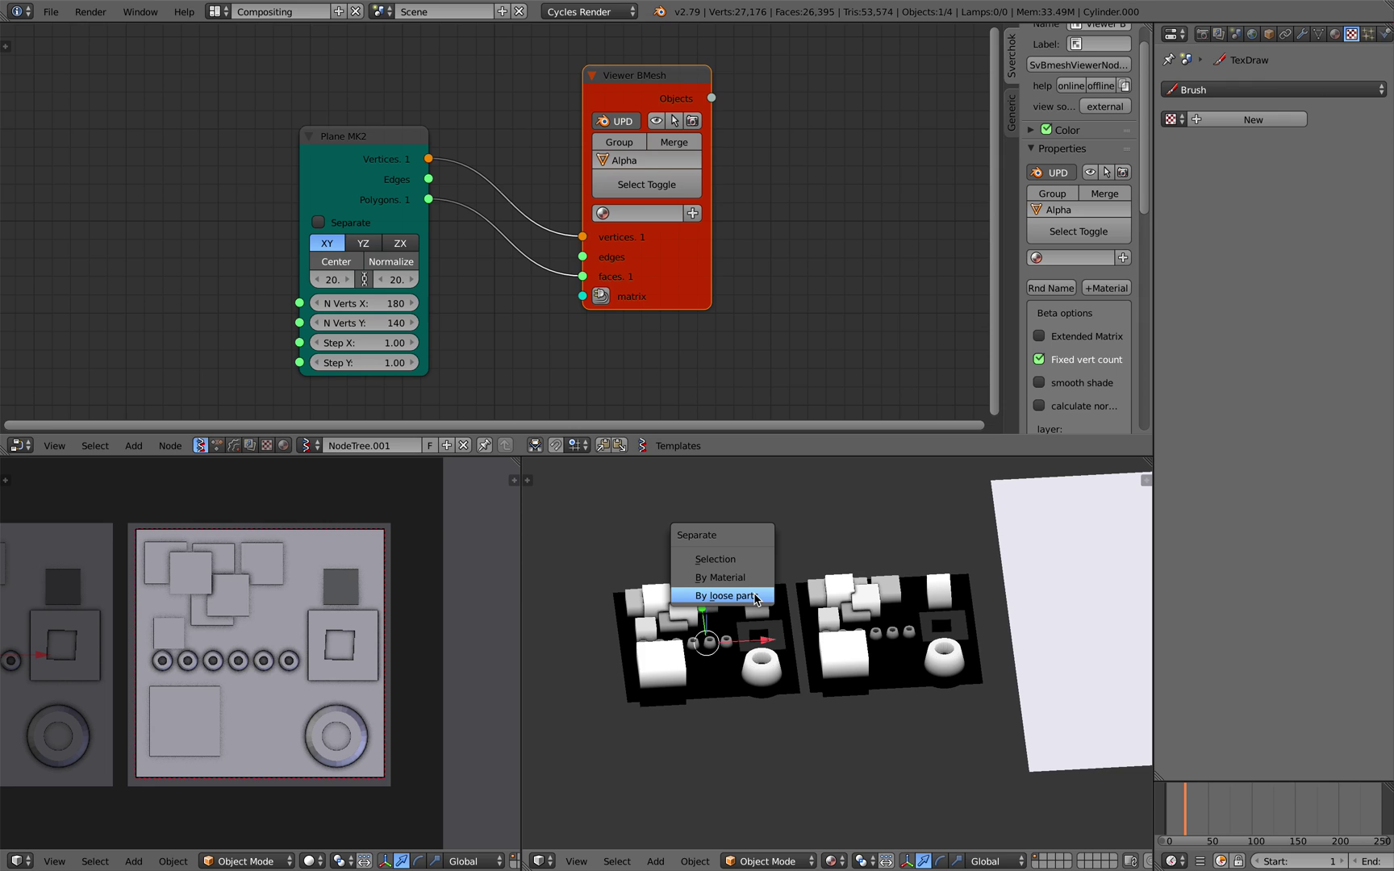
left_click(753, 600)
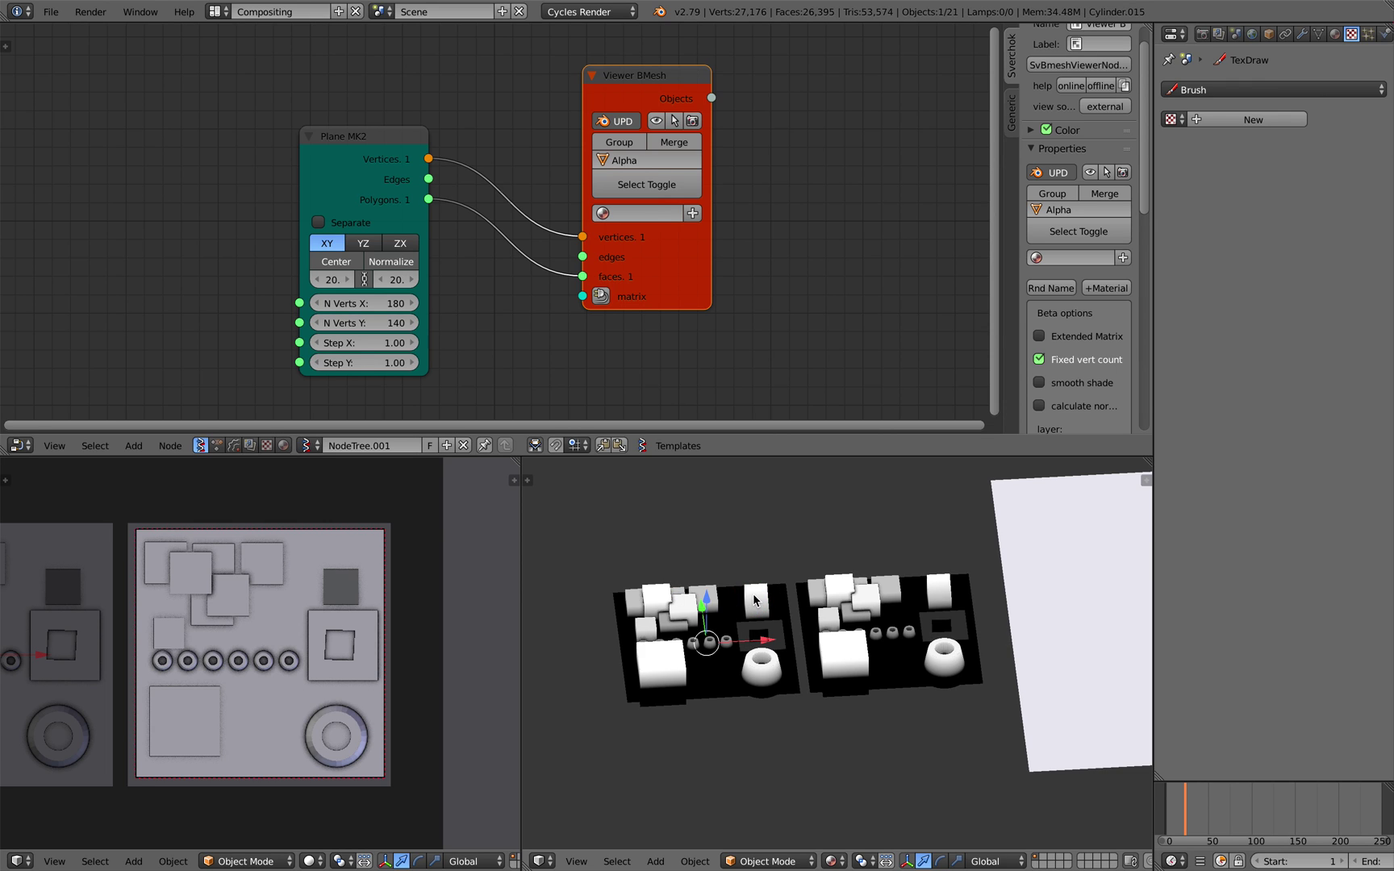
Turn off the Only Render display option for the 3D view and hide its properties sidebar
middle_click_drag(754, 601, 722, 597)
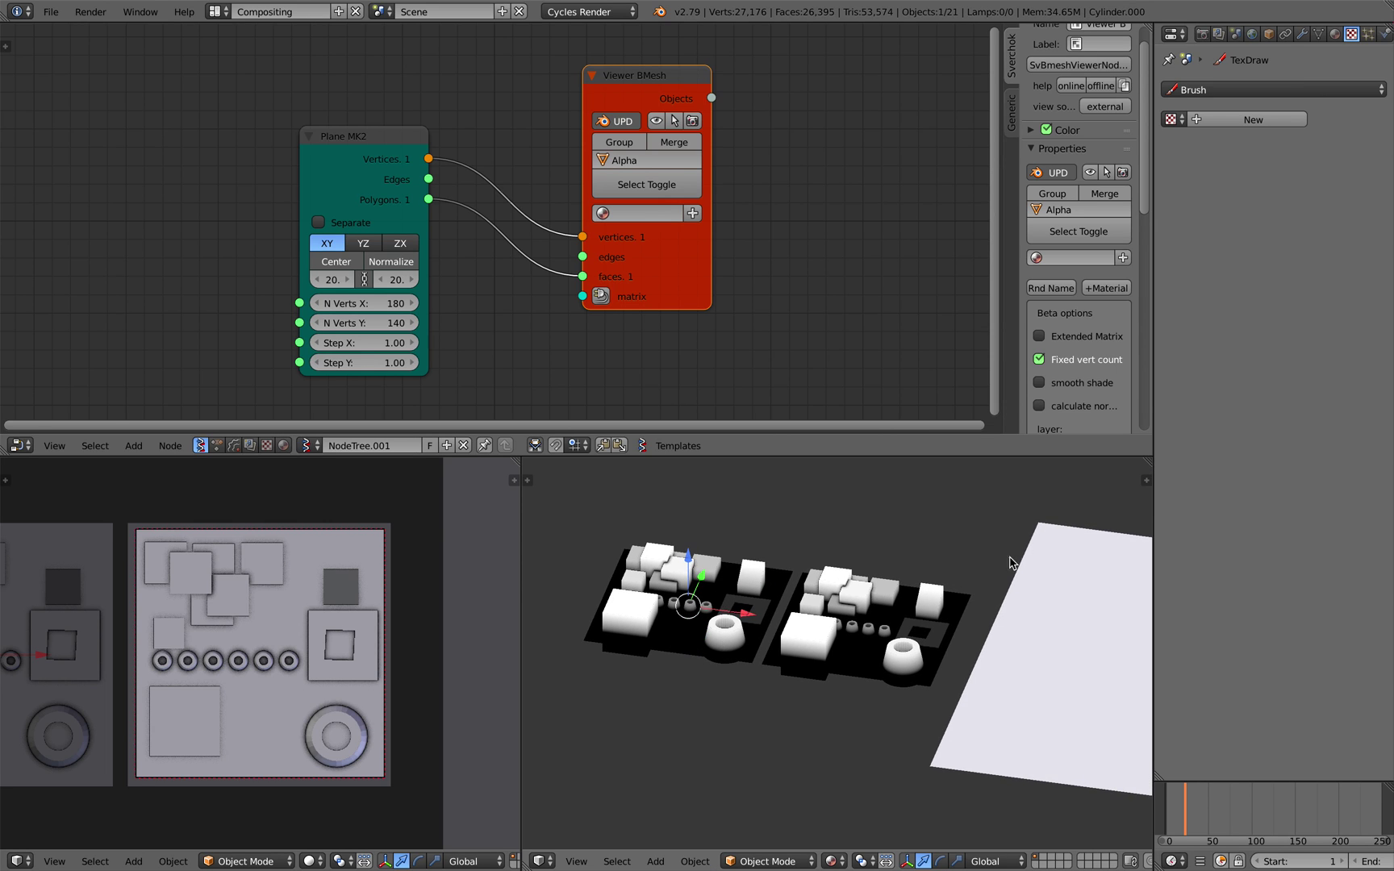
left_click(1141, 482)
scroll(1085, 726, "down", 10)
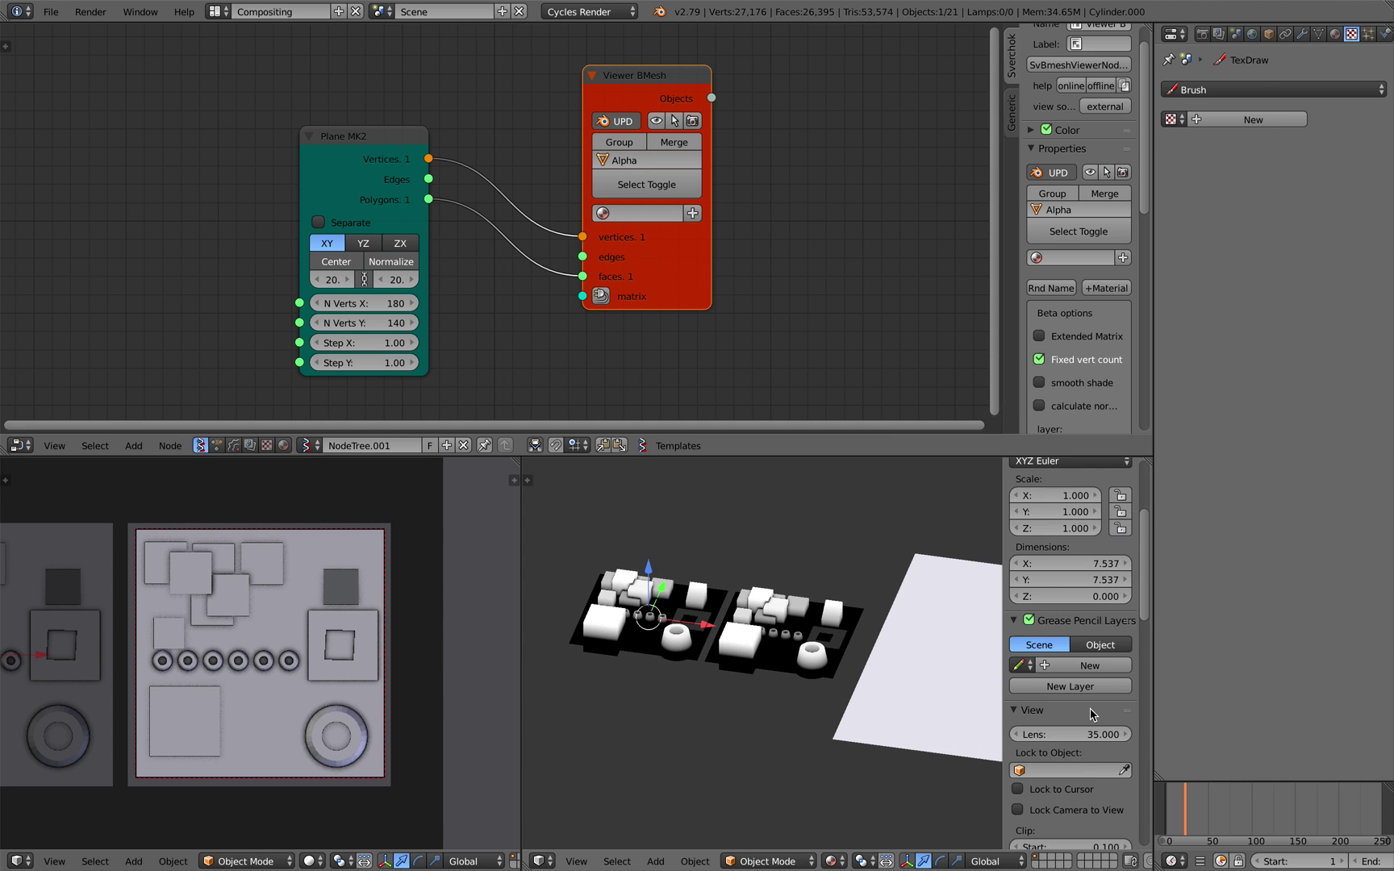
scroll(1085, 732, "down", 2)
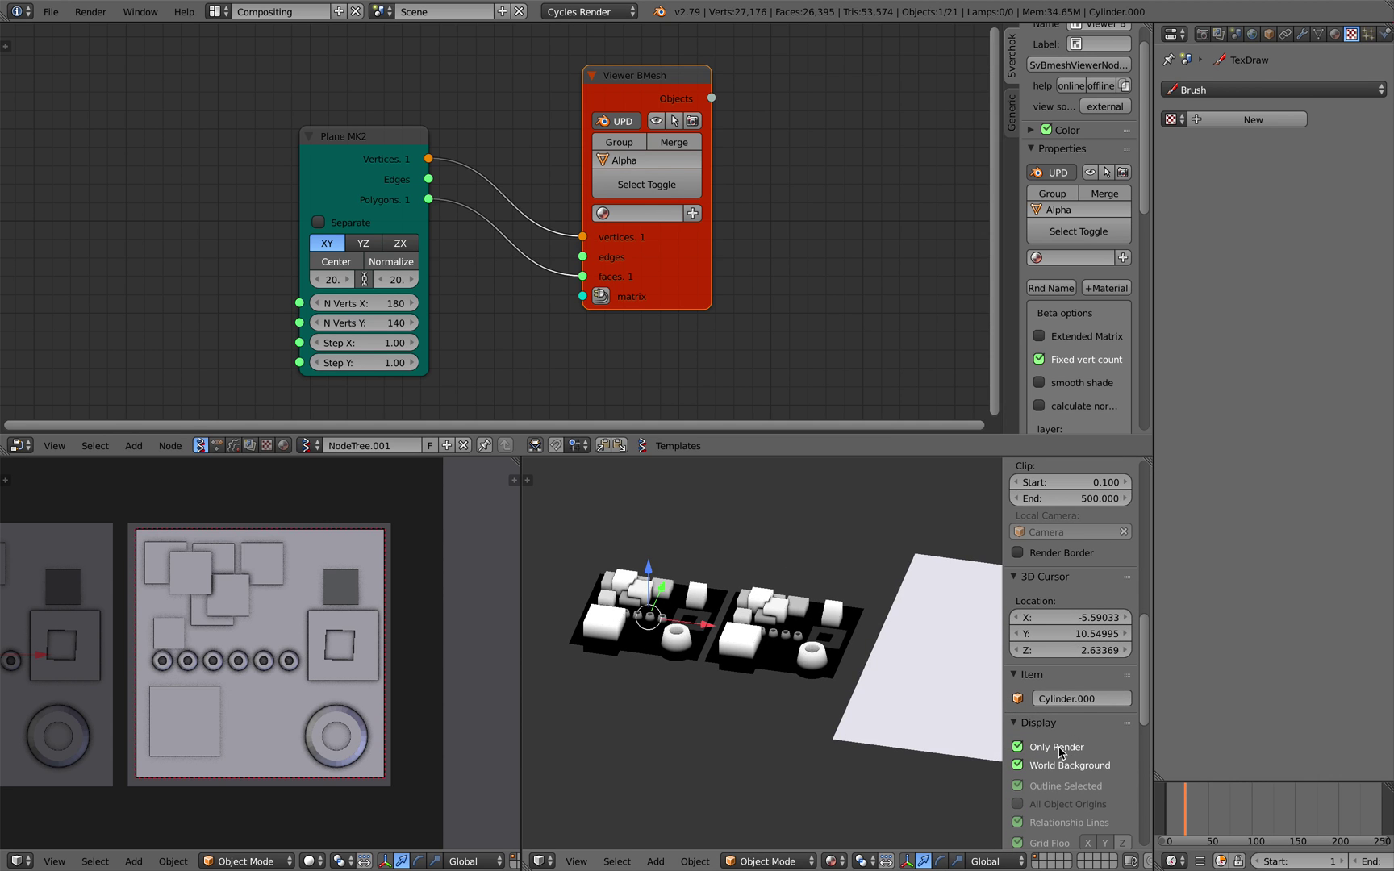
left_click(1060, 752)
left_click_drag(1003, 712, 1142, 710)
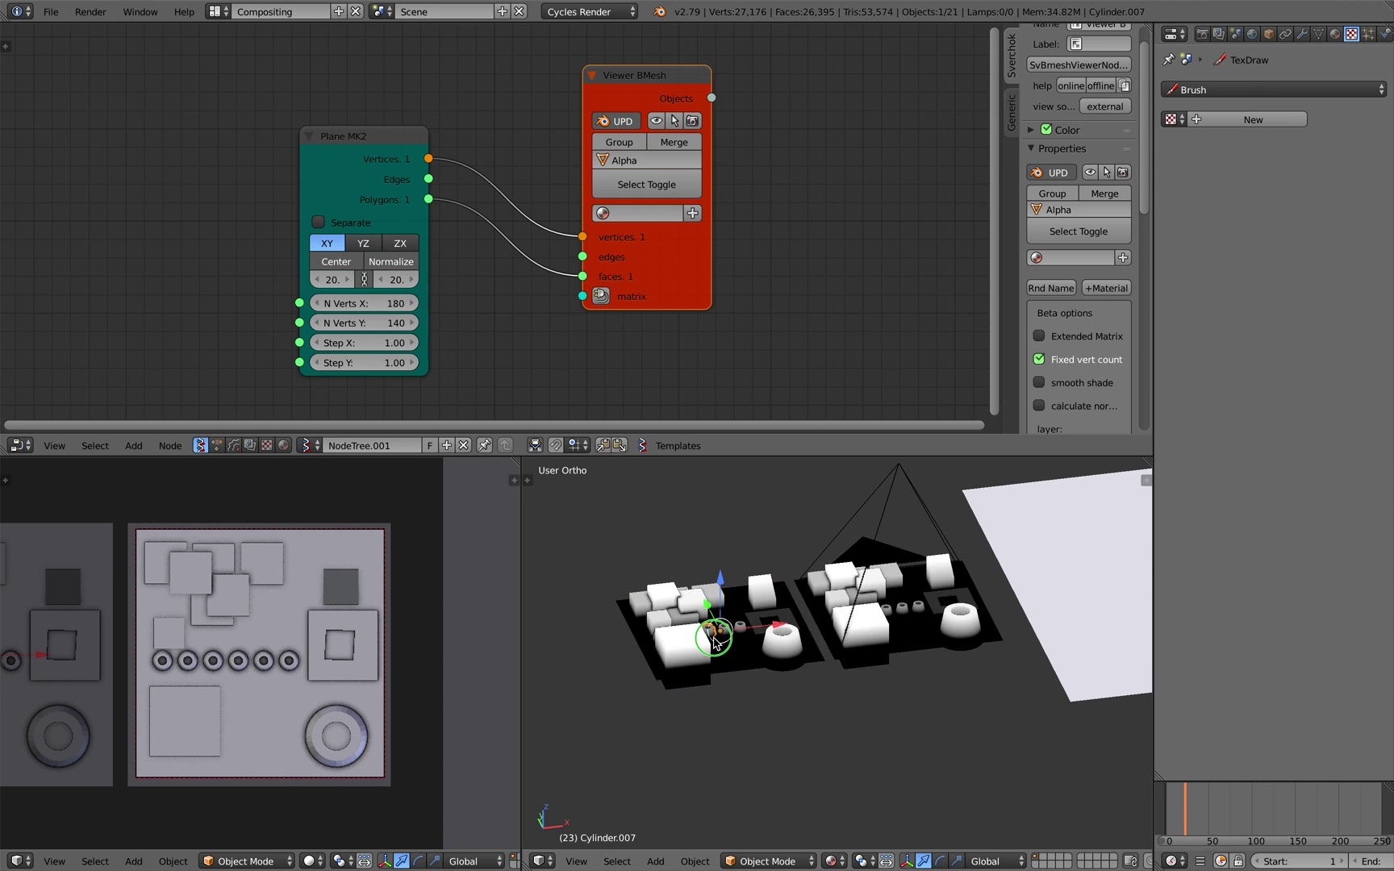
Move several separated blocks and small cylinders of the duplicate away from their places on the black base
right_click_drag(694, 646, 613, 537)
right_click_drag(760, 578, 738, 542)
right_click_drag(684, 600, 635, 553)
right_click_drag(690, 642, 730, 599)
right_click_drag(717, 637, 710, 596)
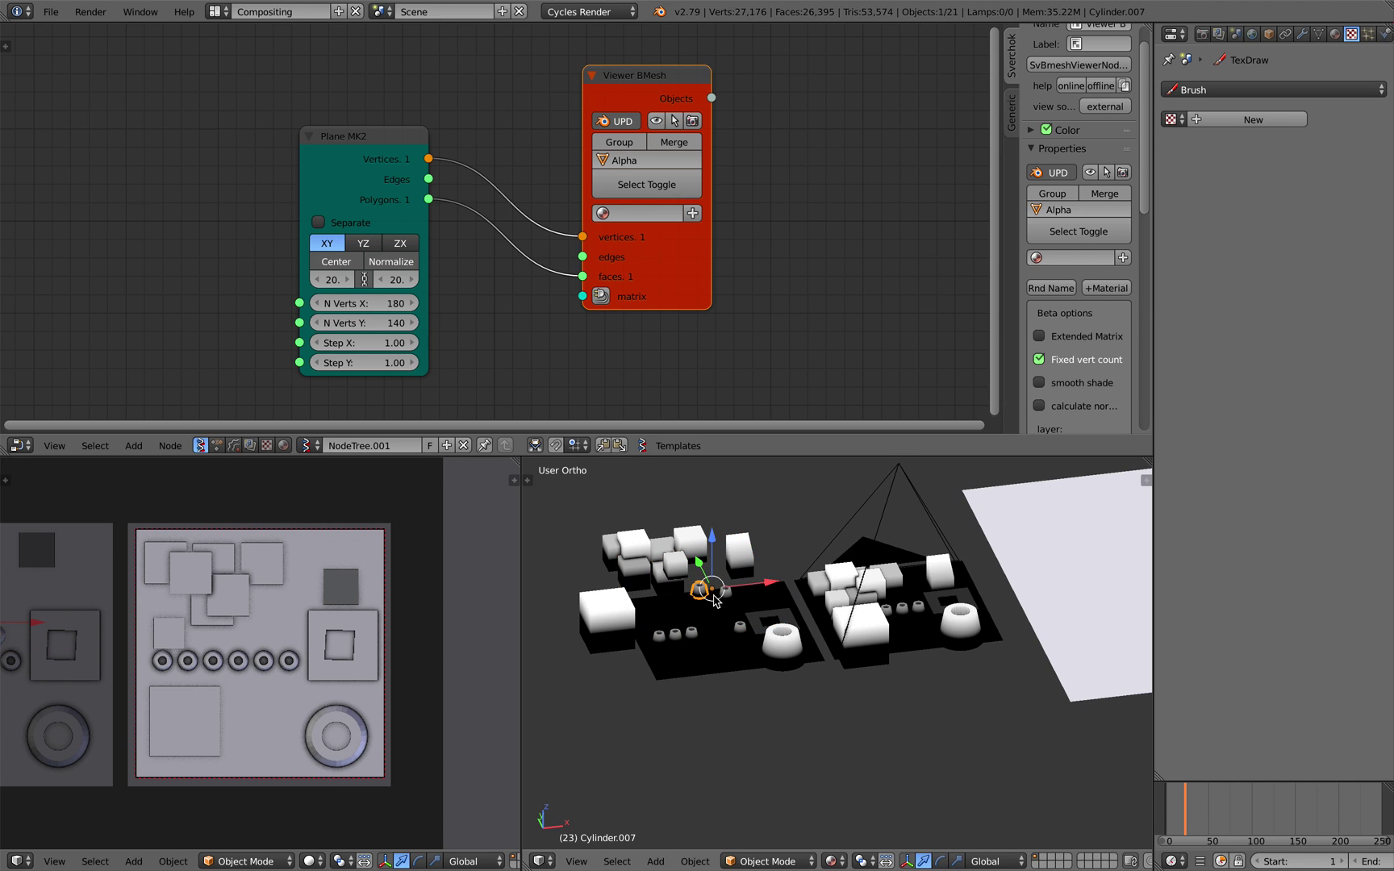
right_click_drag(769, 638, 759, 593)
Examine the separated greeble pieces up close and select the camera above the original tile
scroll(757, 596, "up", 2)
middle_click_drag(770, 599, 871, 612, "shift")
scroll(836, 602, "up", 2)
scroll(835, 601, "down", 1)
scroll(826, 607, "down", 2)
scroll(835, 680, "up", 3)
scroll(835, 681, "down", 3)
right_click(861, 603)
middle_click_drag(842, 554, 878, 534)
right_click(854, 562)
middle_click_drag(885, 624, 840, 682)
Switch to the Finder desktop and preview the greeble_me_001.png image
key("ctrl+Left")
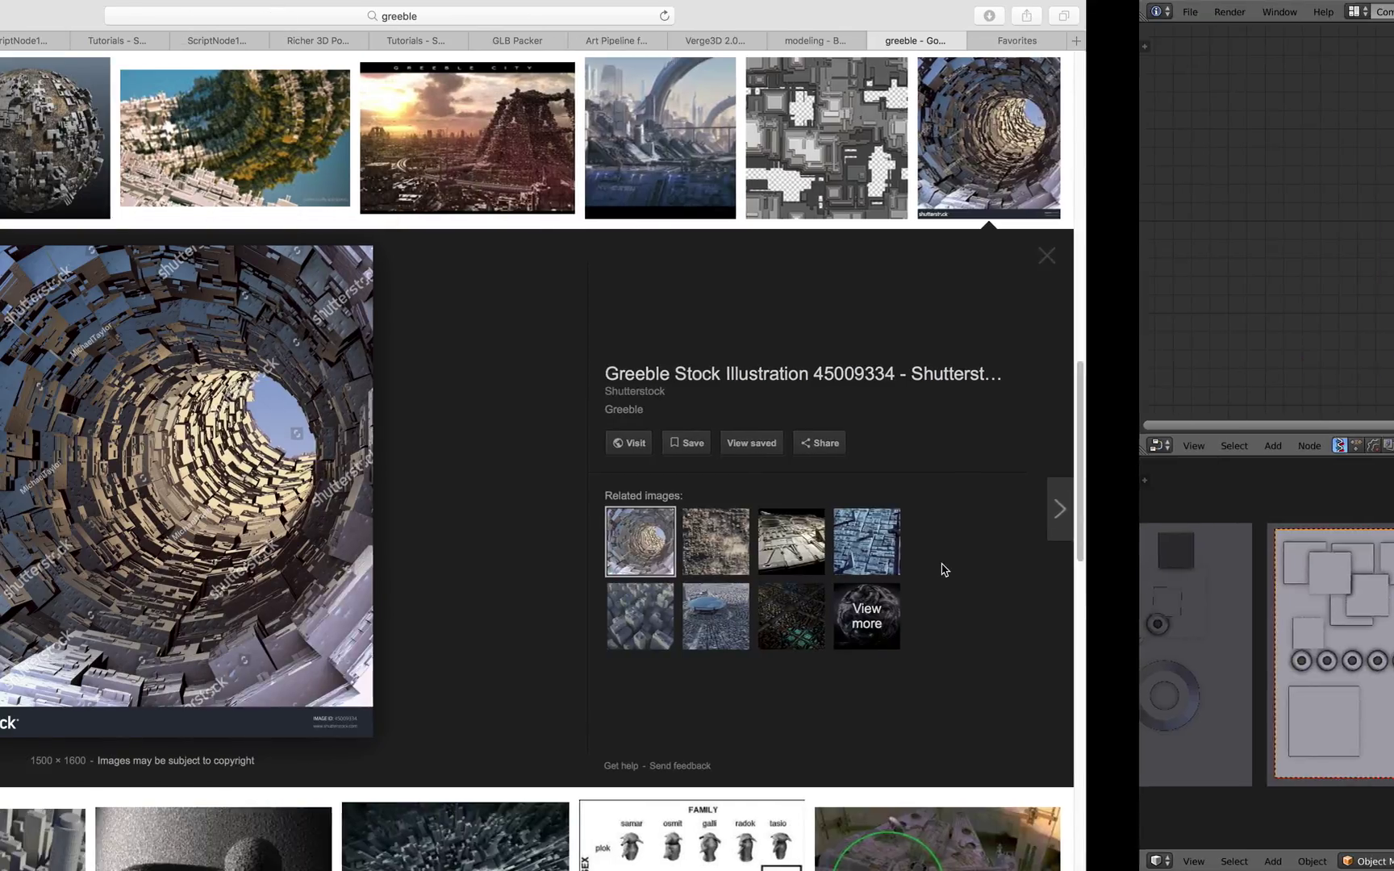
key("ctrl+Left")
left_click(1307, 80)
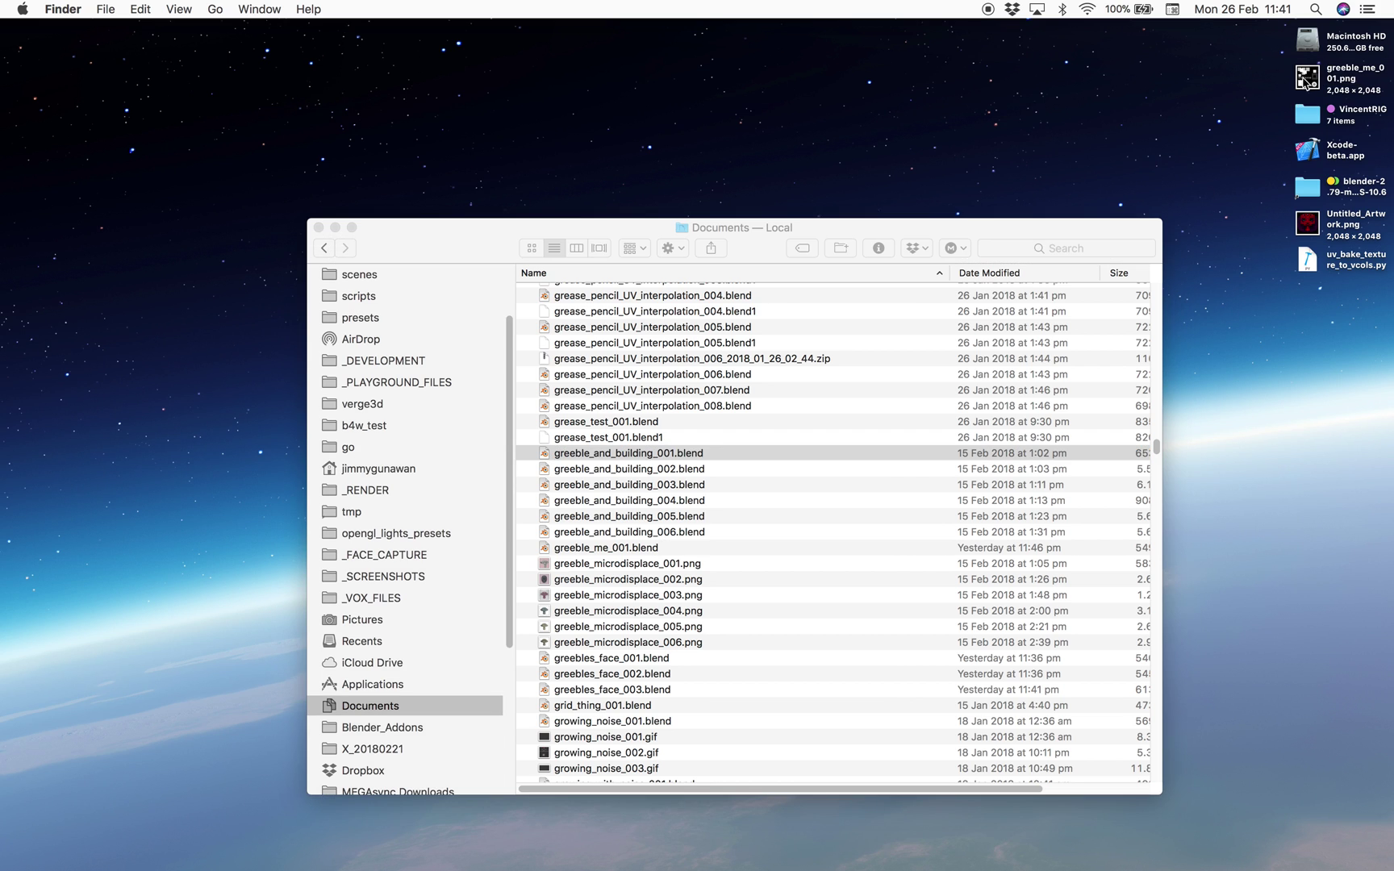
key("space")
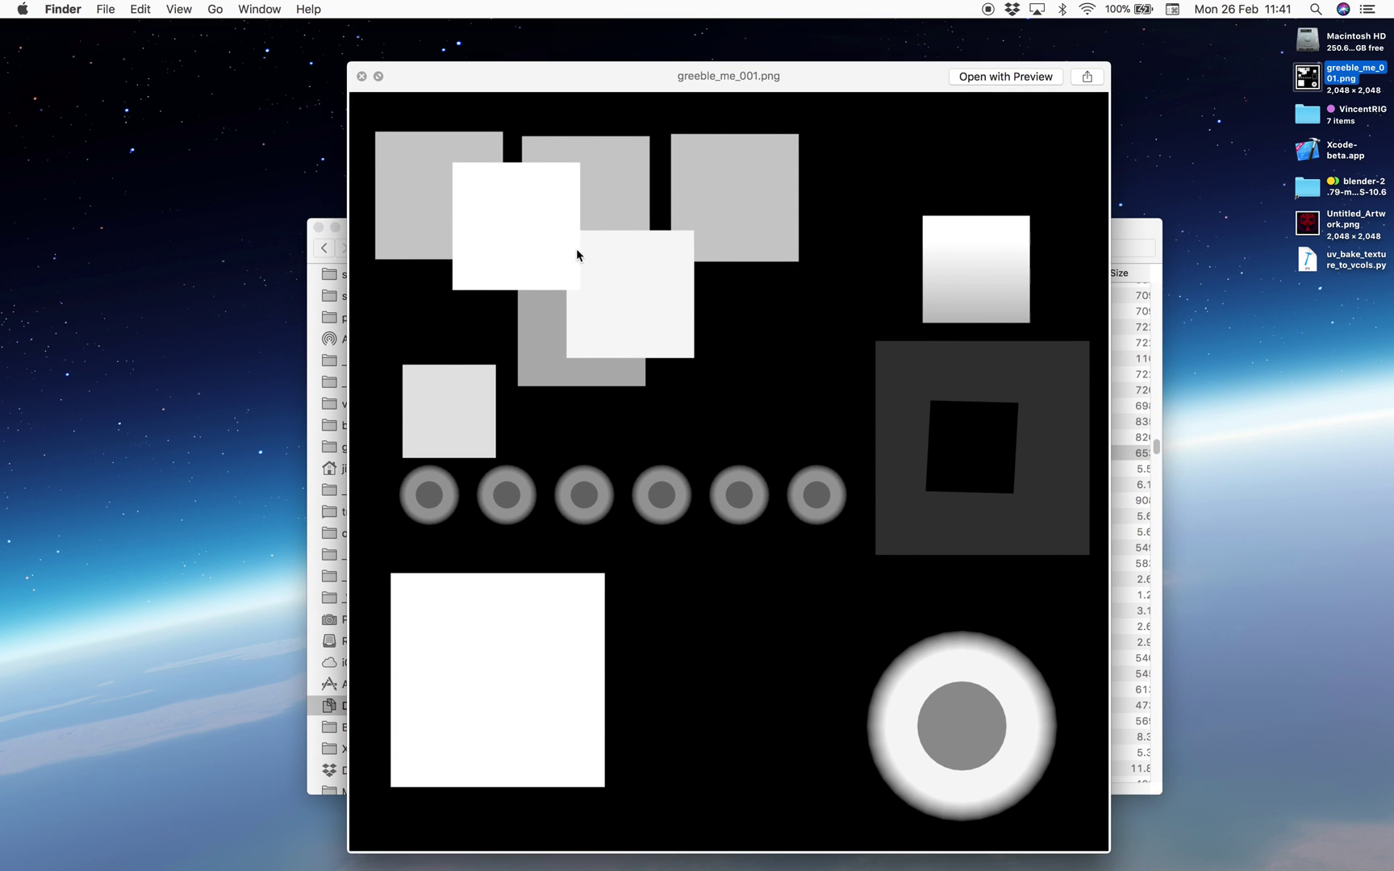
left_click_drag(899, 89, 848, 73)
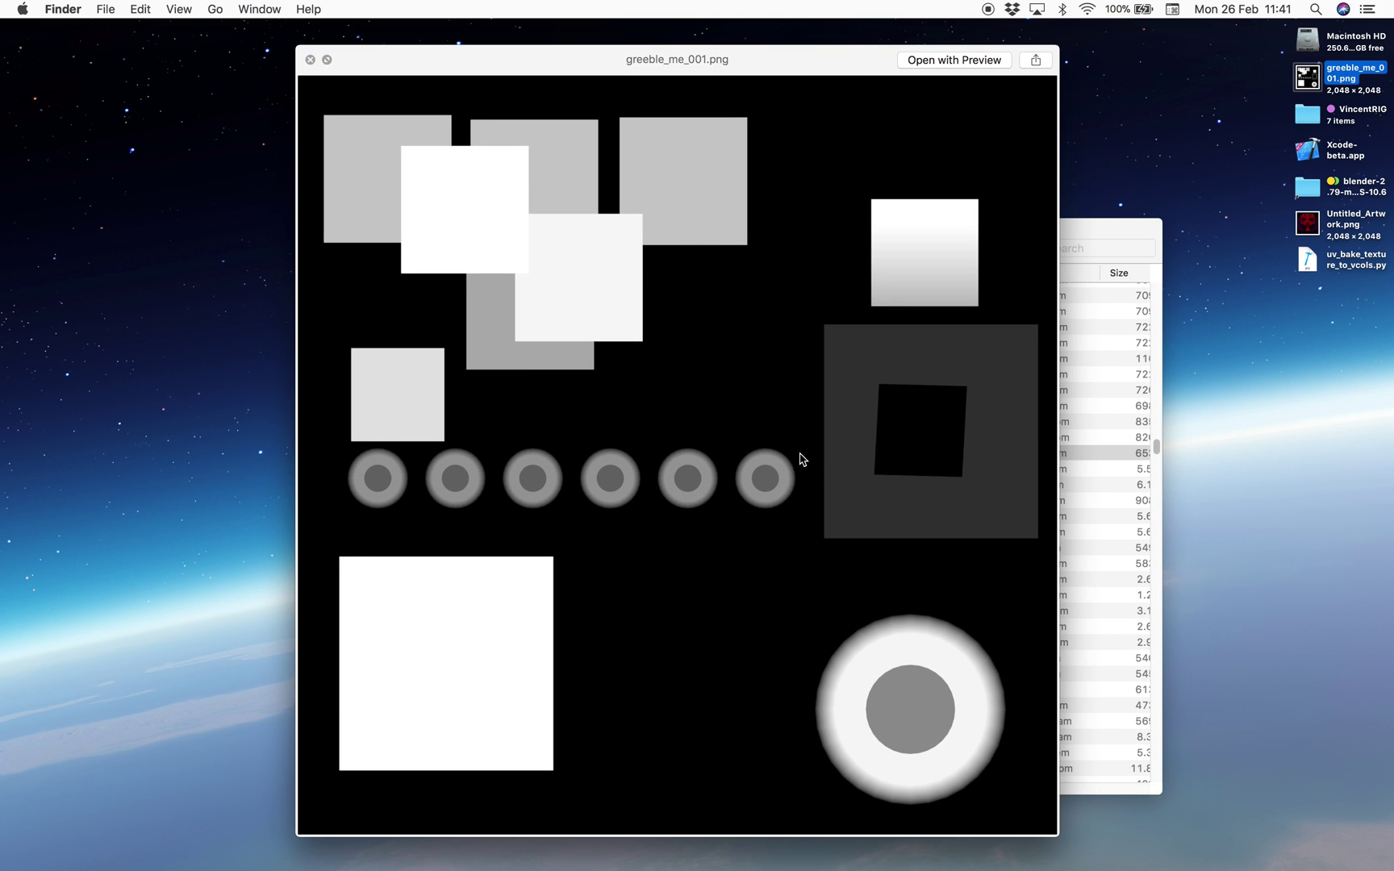
Switch back to Blender, select a separated block and show its whole Material.001 shader node tree in a widened node view
key("ctrl+Right")
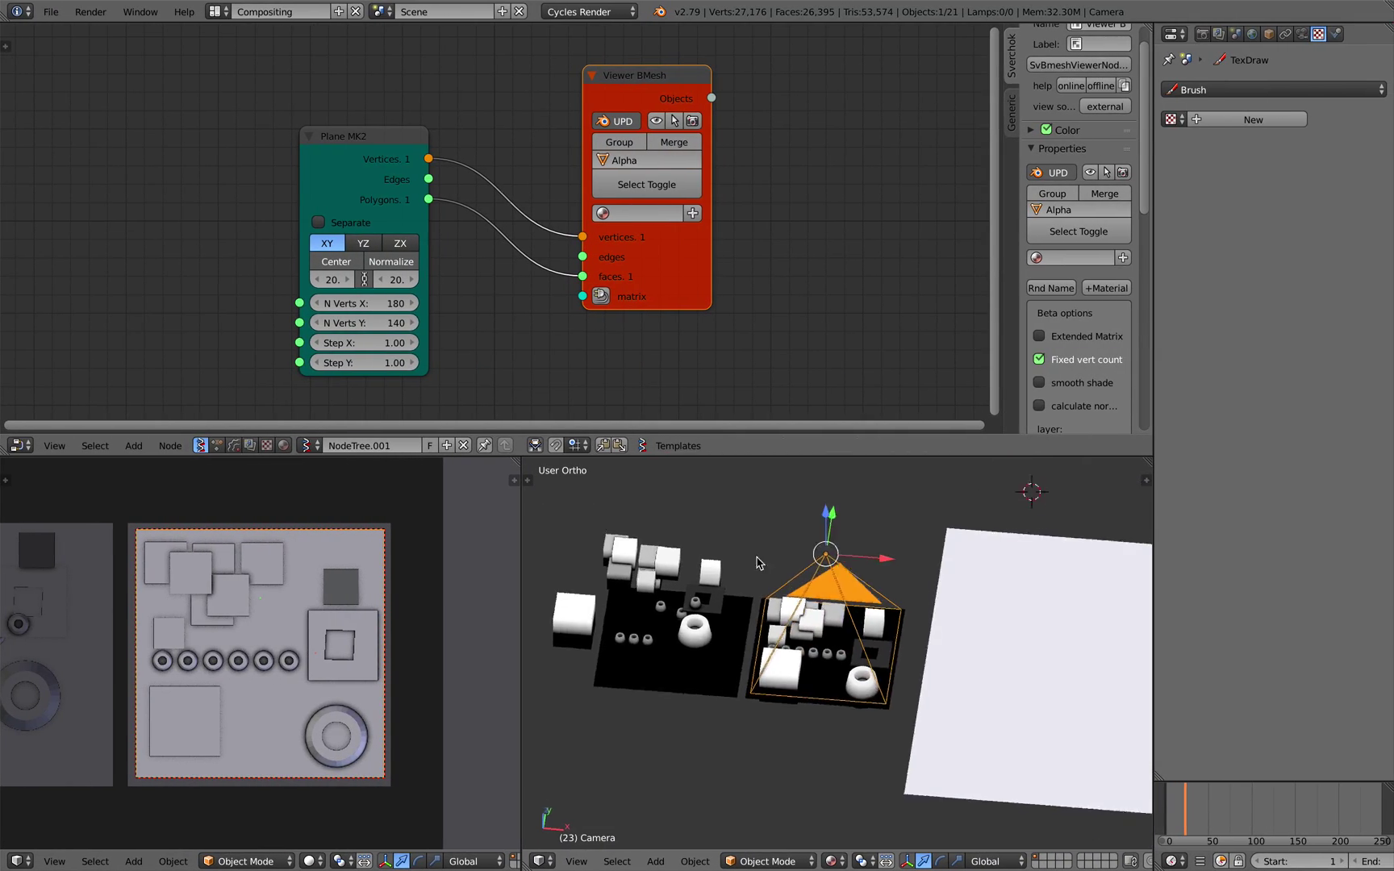
scroll(759, 569, "left", 3)
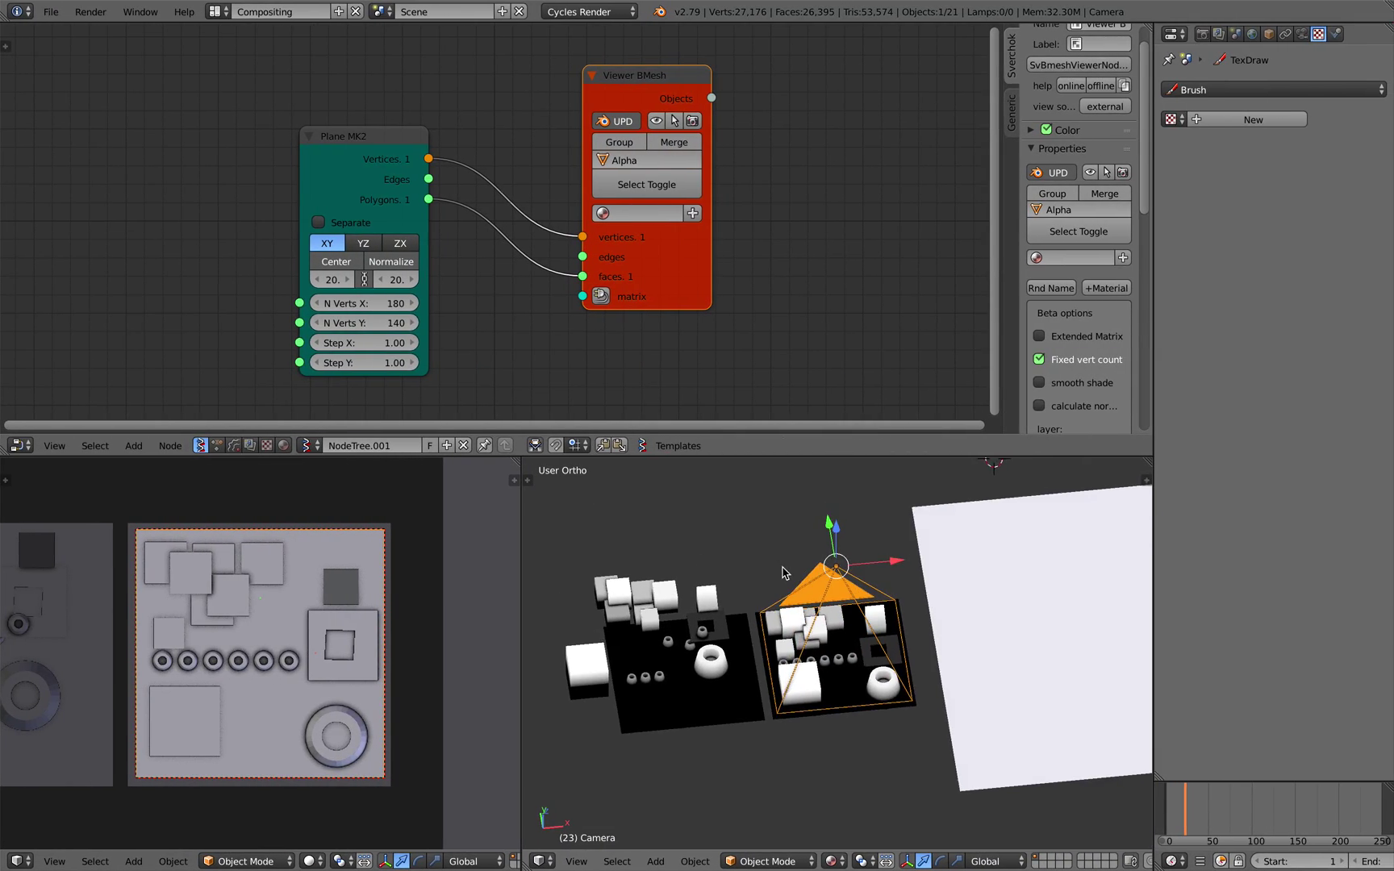
left_click(686, 620)
left_click(283, 446)
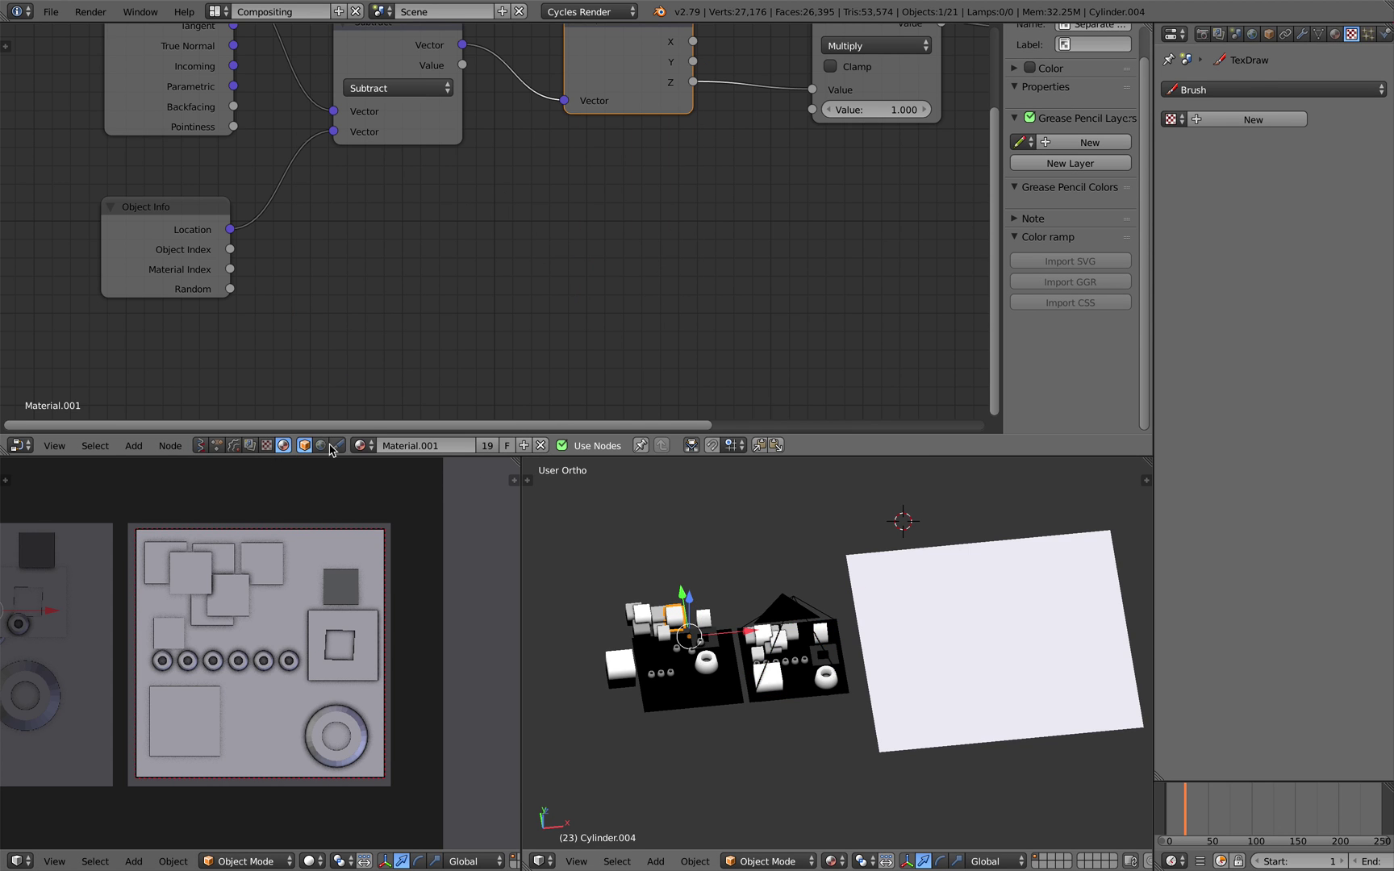
key("Home")
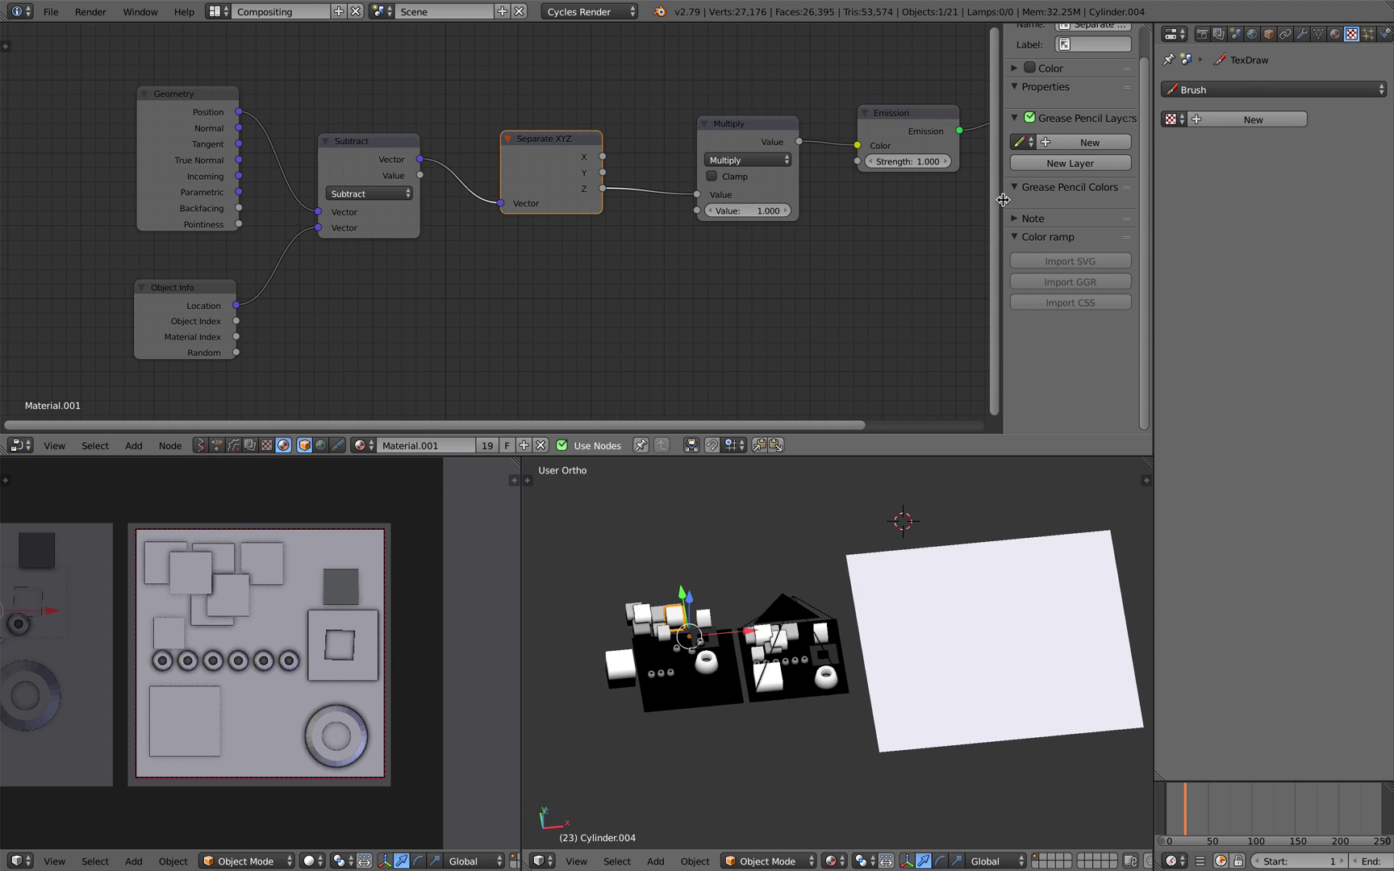
left_click_drag(1003, 200, 1124, 213)
middle_click_drag(1025, 230, 923, 234)
scroll(927, 236, "down", 1)
scroll(927, 234, "up", 1)
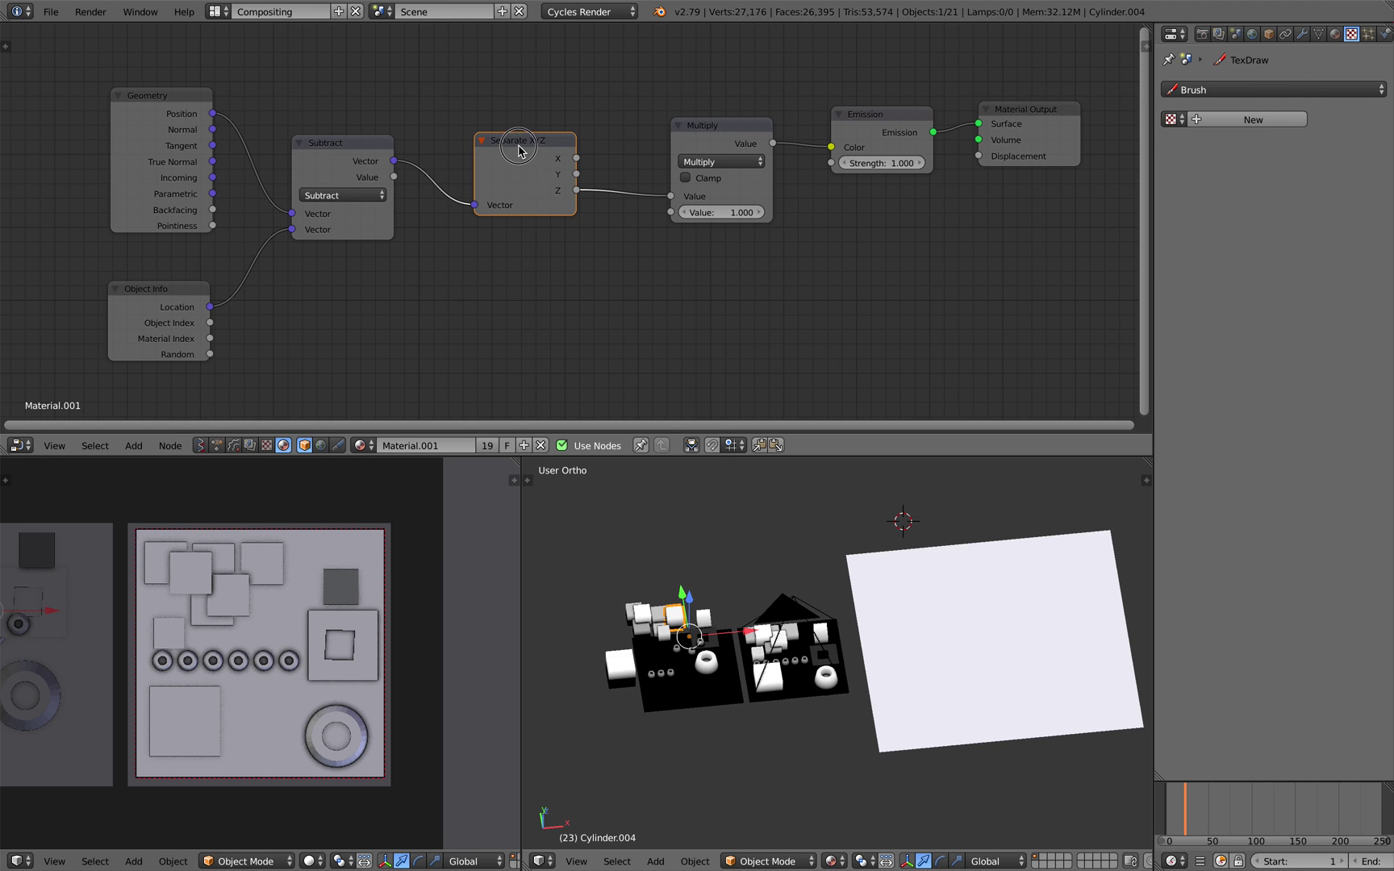
Rearrange the Material.001 nodes into a more compact layout, bringing Separate XYZ, Multiply, Emission, Material Output, Geometry and Object Info closer together
left_click_drag(518, 150, 502, 142)
left_click_drag(674, 129, 621, 124)
left_click_drag(857, 116, 781, 114)
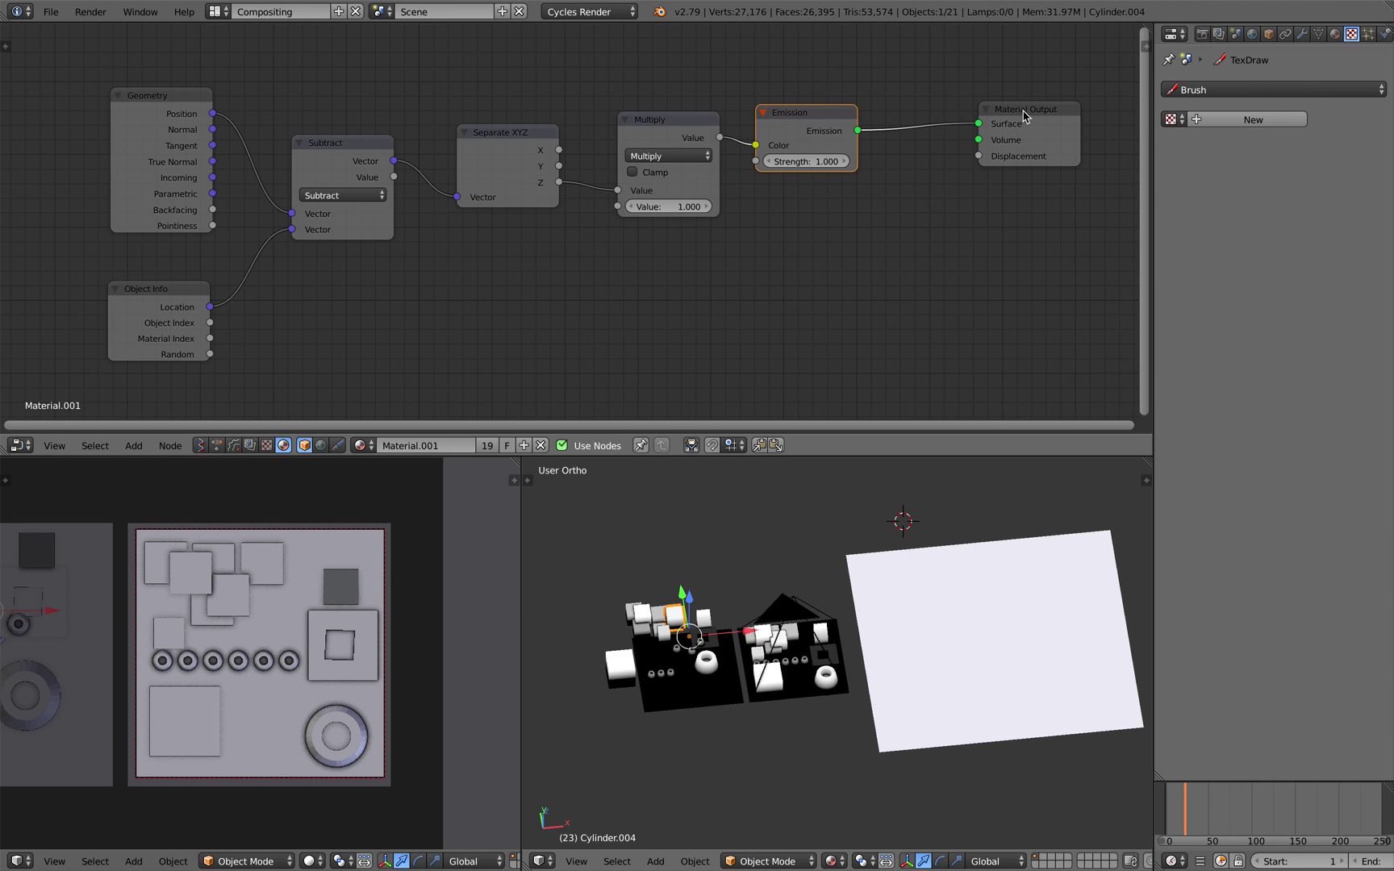
left_click_drag(1023, 117, 950, 123)
middle_click_drag(770, 192, 771, 188)
left_click_drag(146, 103, 160, 97)
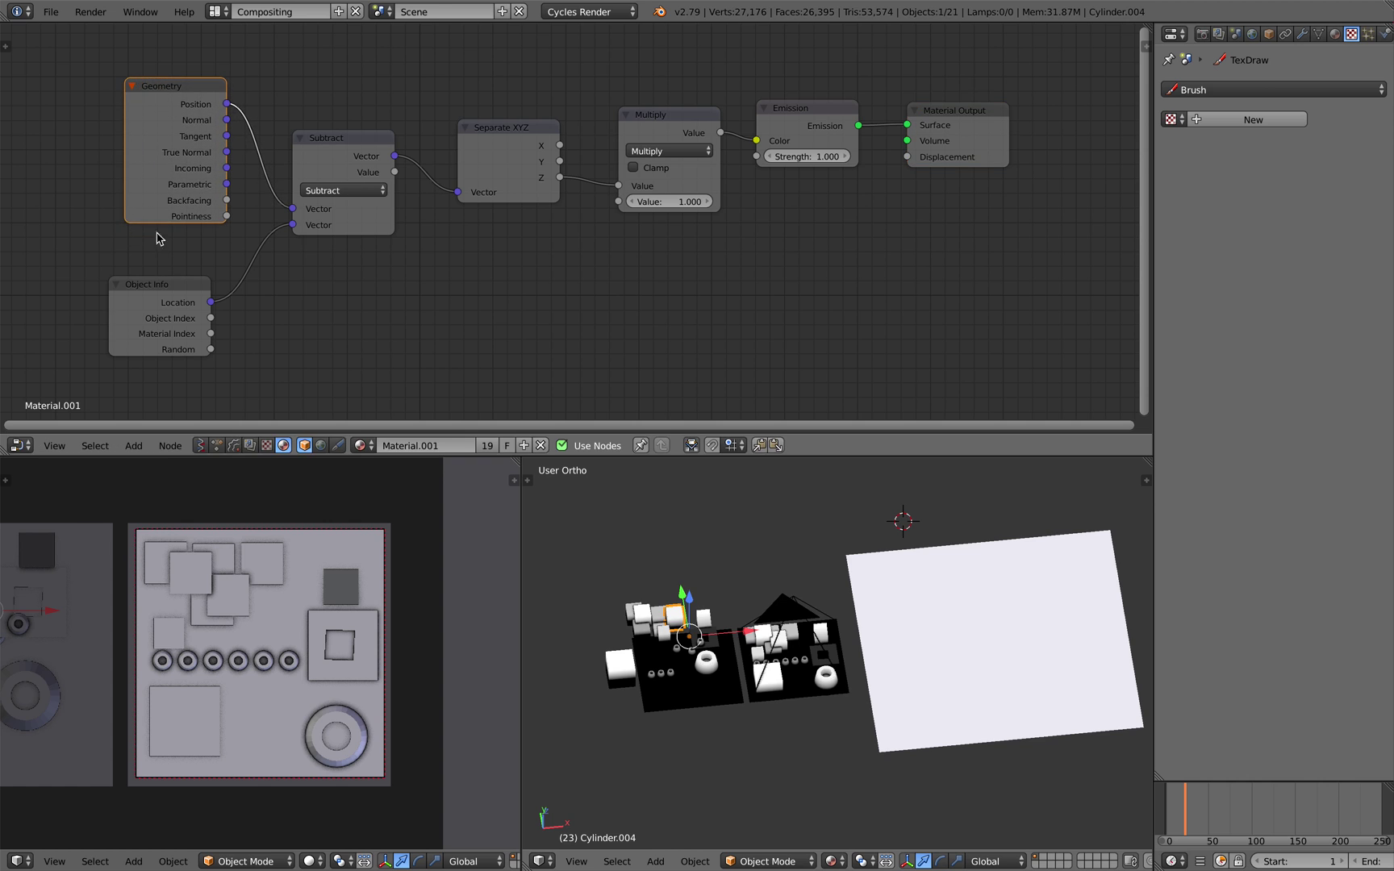
left_click_drag(162, 299, 178, 291)
Select a block in the separated greeble copy and move it freely to a new spot
middle_click_drag(708, 672, 858, 565)
right_click(902, 541)
right_click(881, 518)
right_click(700, 604)
middle_click_drag(741, 617, 744, 593)
right_click(696, 584)
key("g")
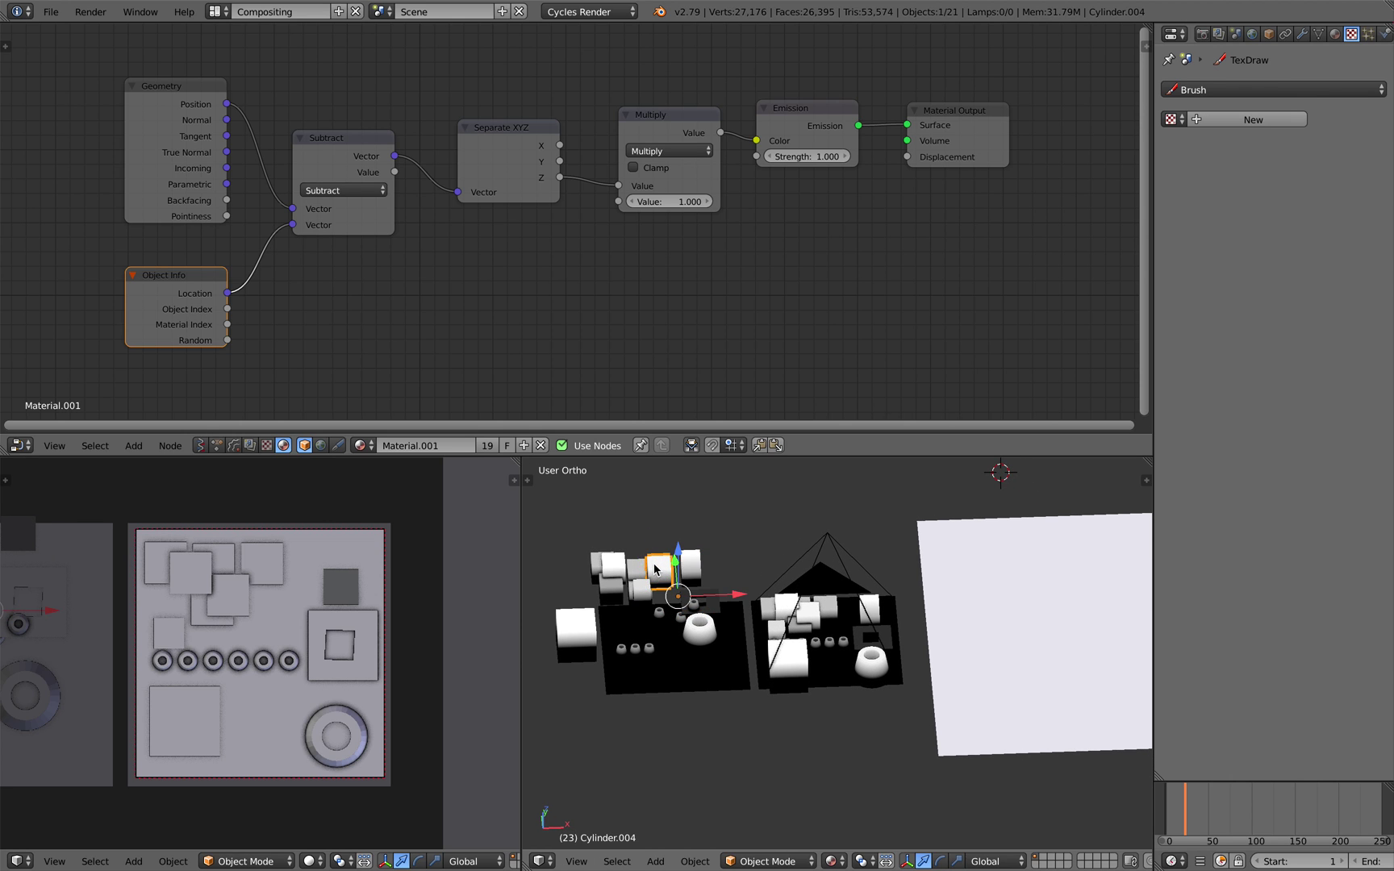
left_click(625, 581)
right_click(671, 562)
middle_click_drag(678, 563, 648, 627)
middle_click_drag(750, 718, 804, 601)
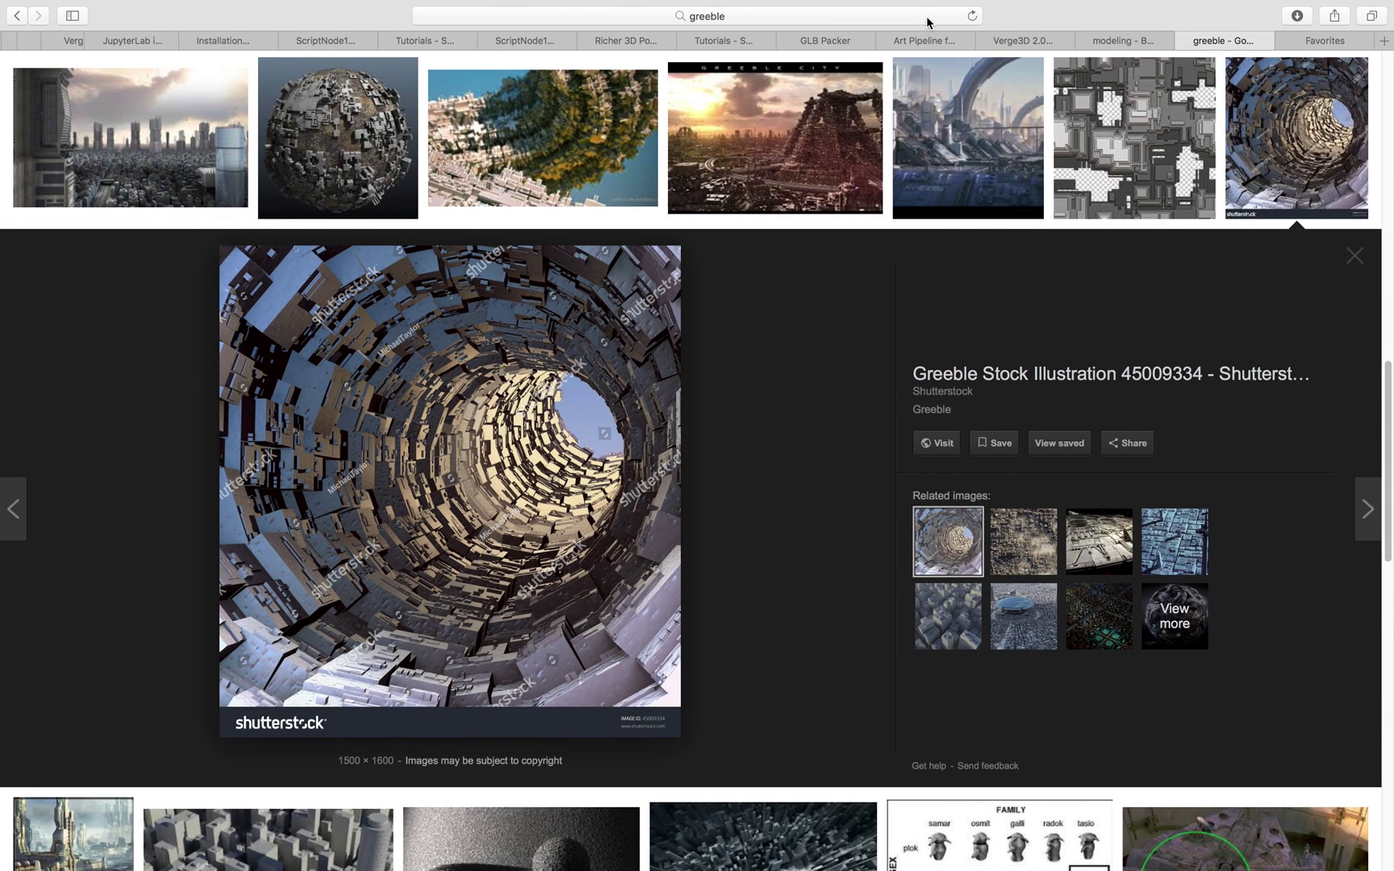
Switch to Safari, search for JSplacement and open its page on windmillart.net
left_click(928, 22)
type("JSplacem")
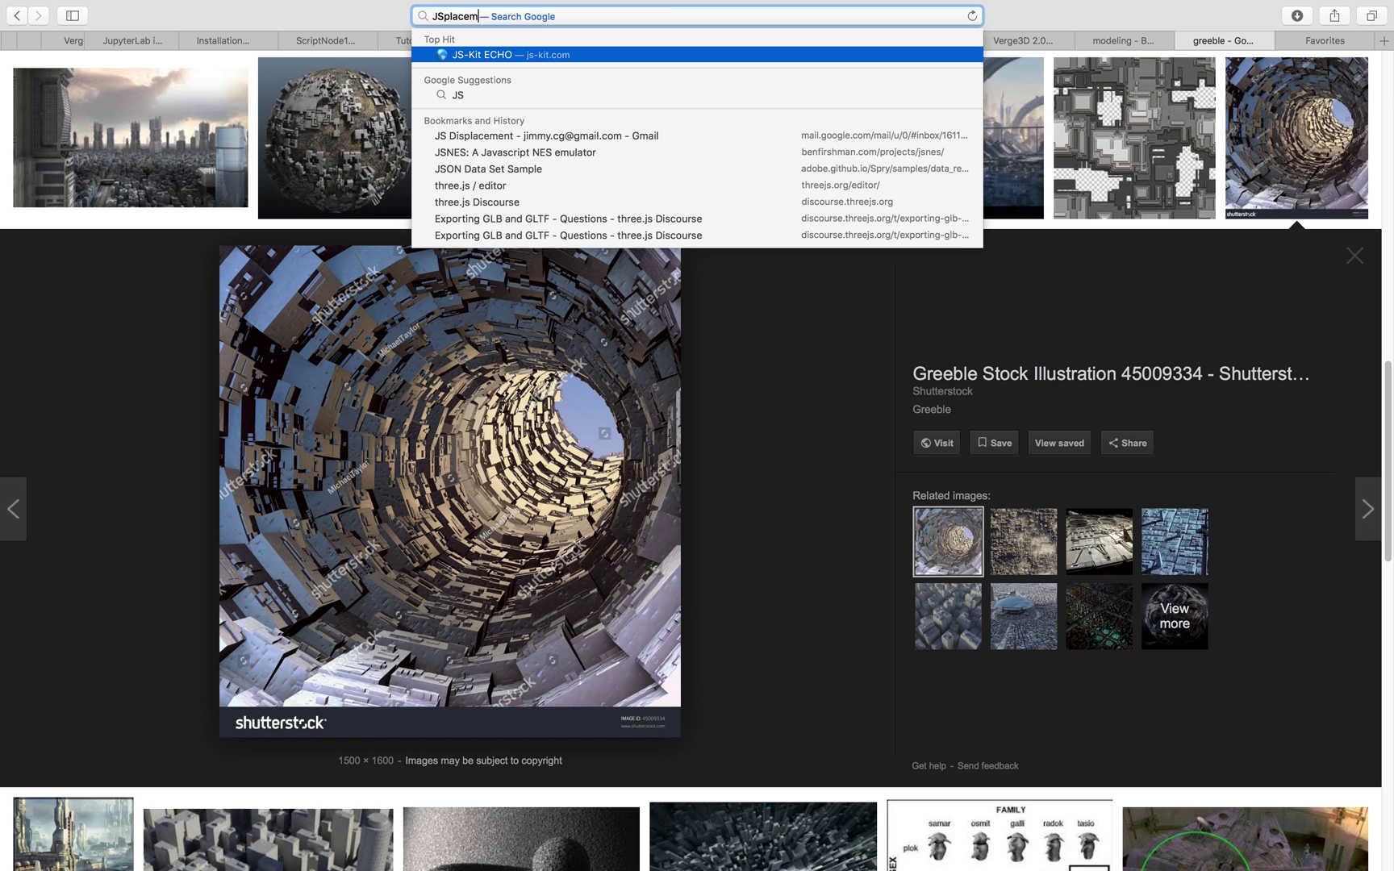
type("ent")
key("Return")
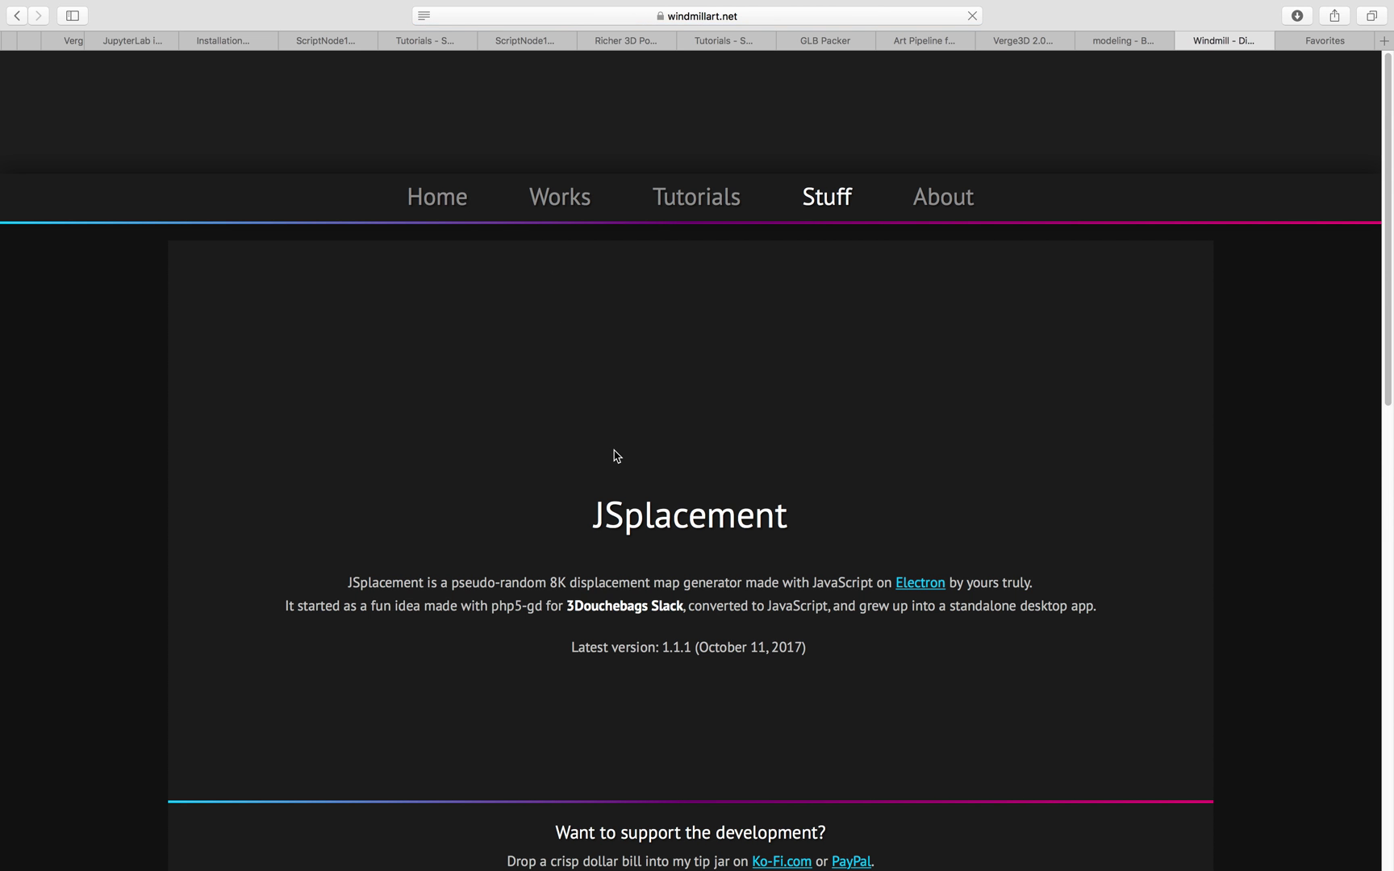
Look through the JSplacement page's FAQ and its gallery of artwork made with the generator
scroll(614, 454, "down", 12)
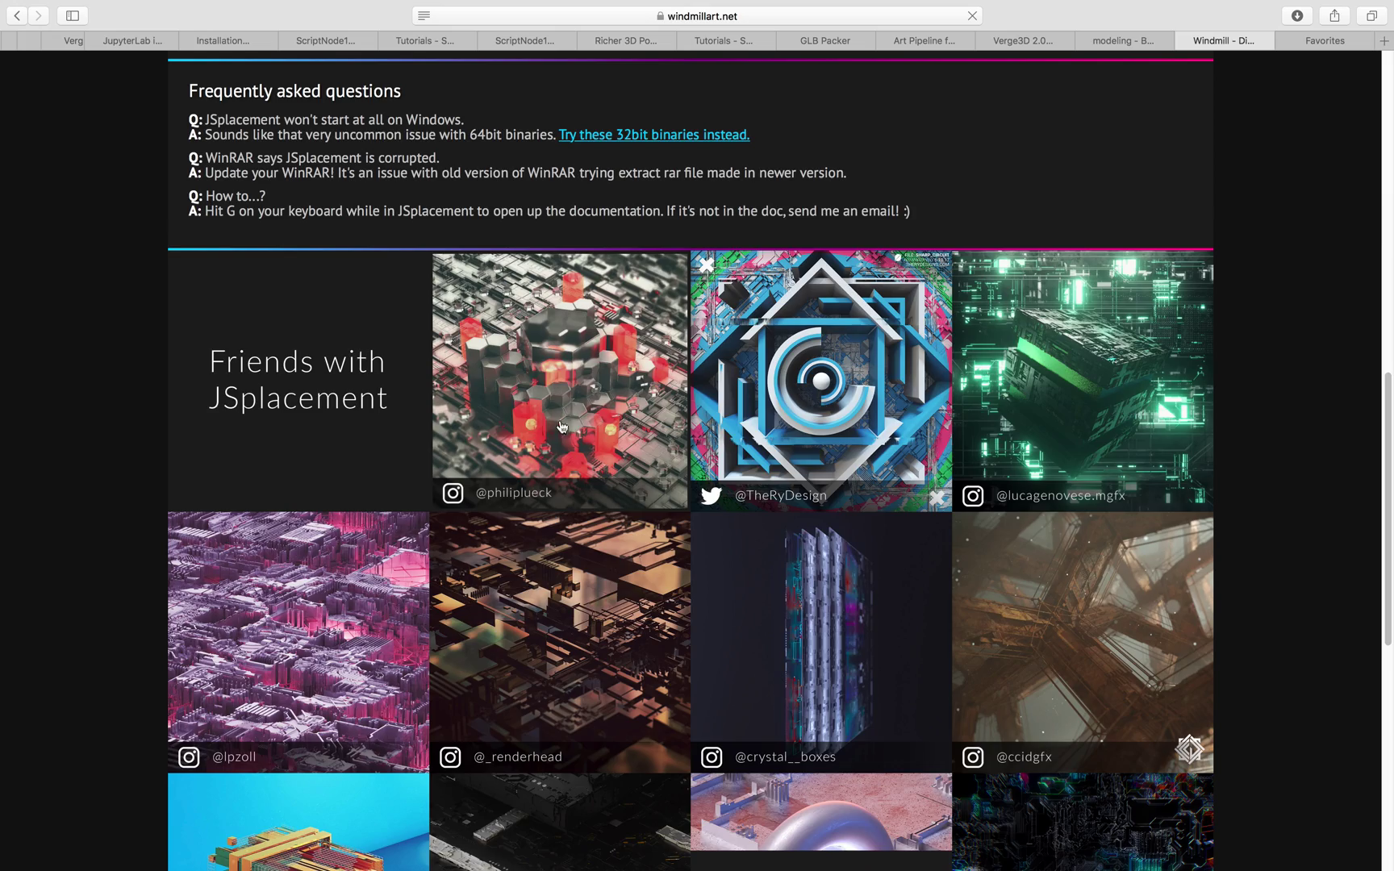
scroll(848, 478, "down", 5)
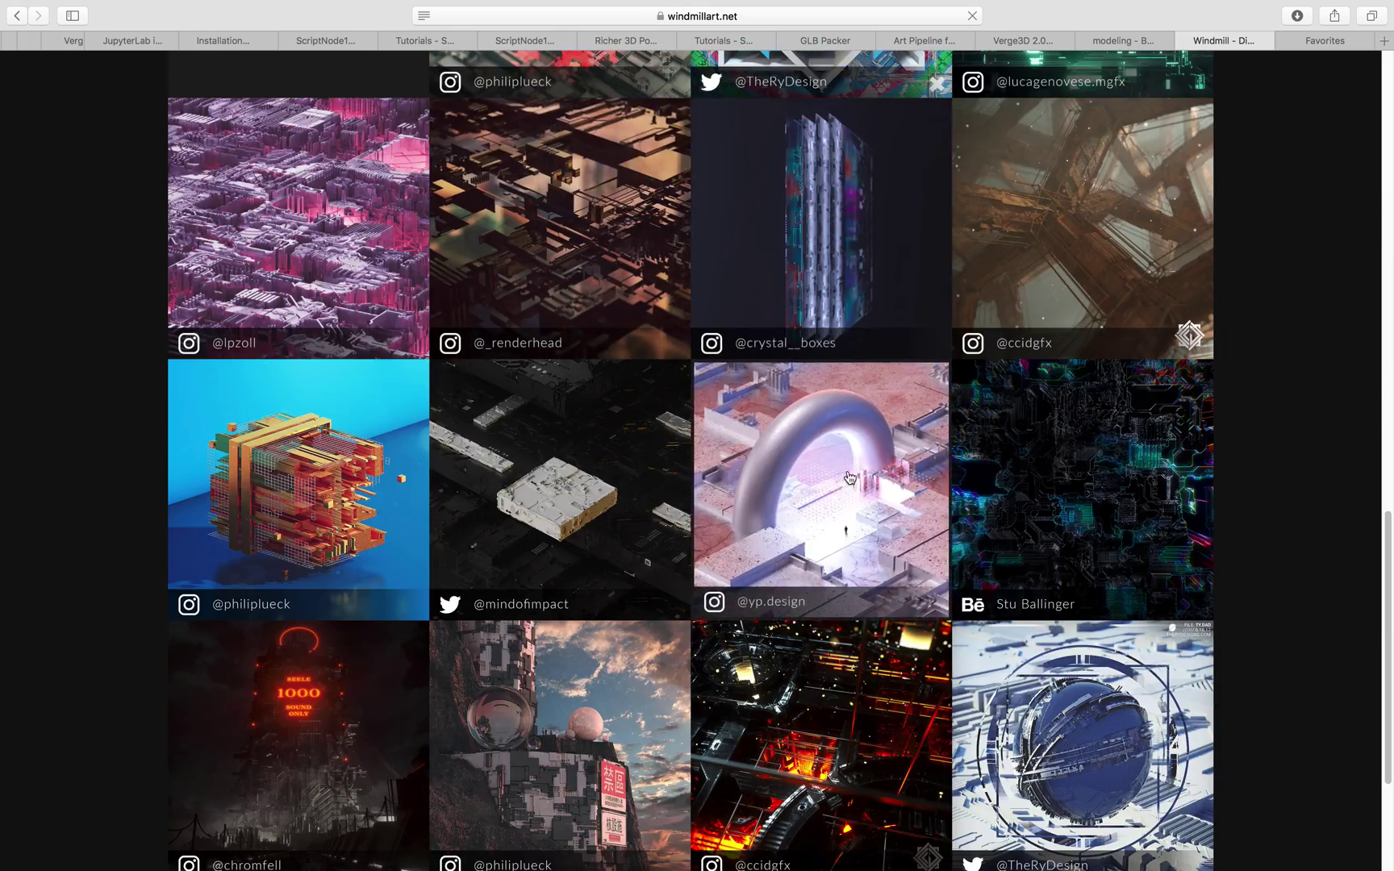
scroll(849, 478, "down", 3)
scroll(545, 451, "up", 8)
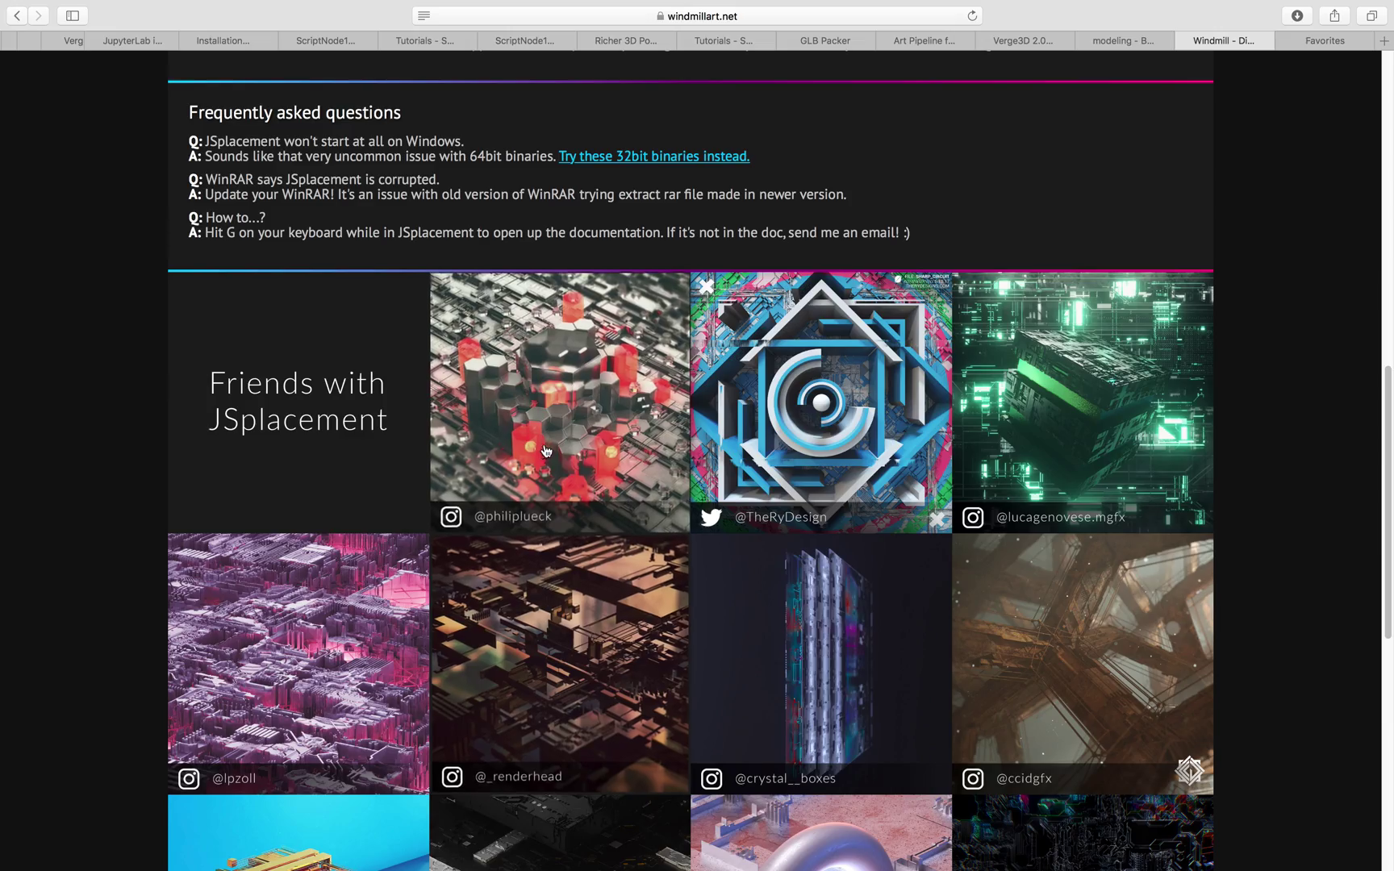
Switch back to Blender and start a fresh scene by reloading the start-up file
key("ctrl+Right")
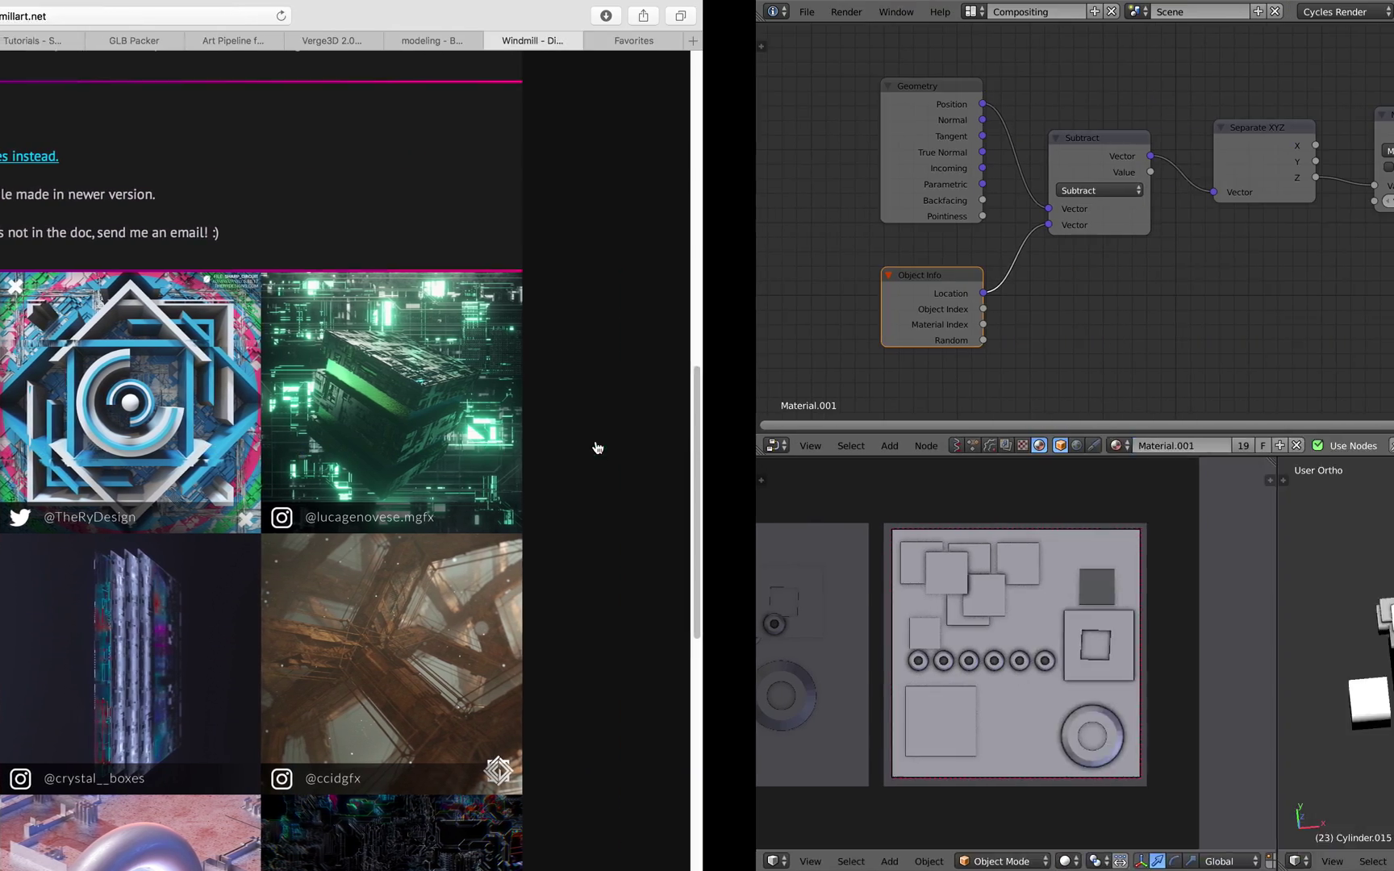
middle_click_drag(687, 539, 798, 514)
scroll(798, 513, "up", 2)
middle_click_drag(457, 273, 498, 295)
middle_click_drag(722, 117, 719, 114)
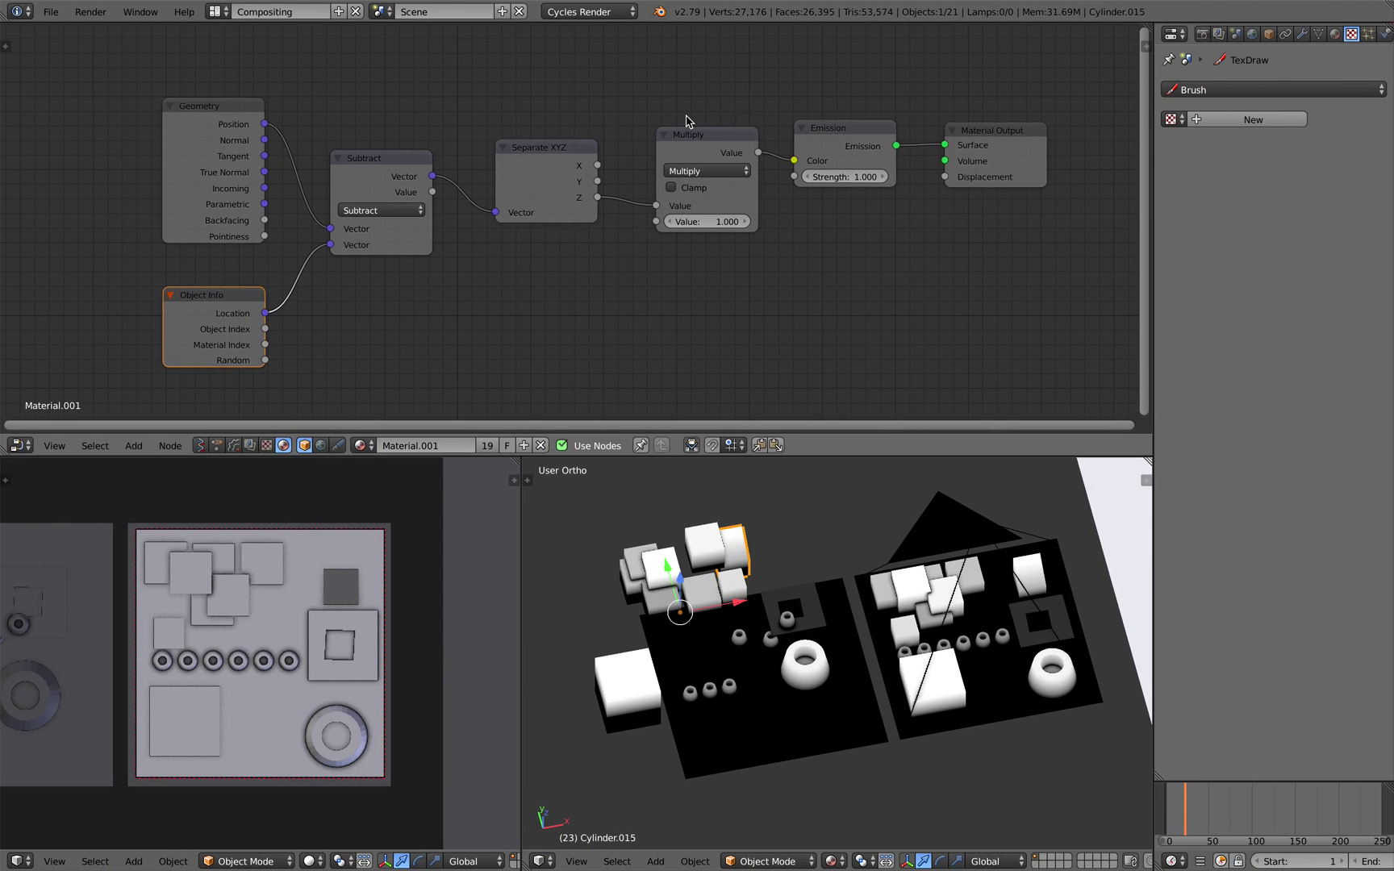
left_click(50, 11)
left_click(65, 30)
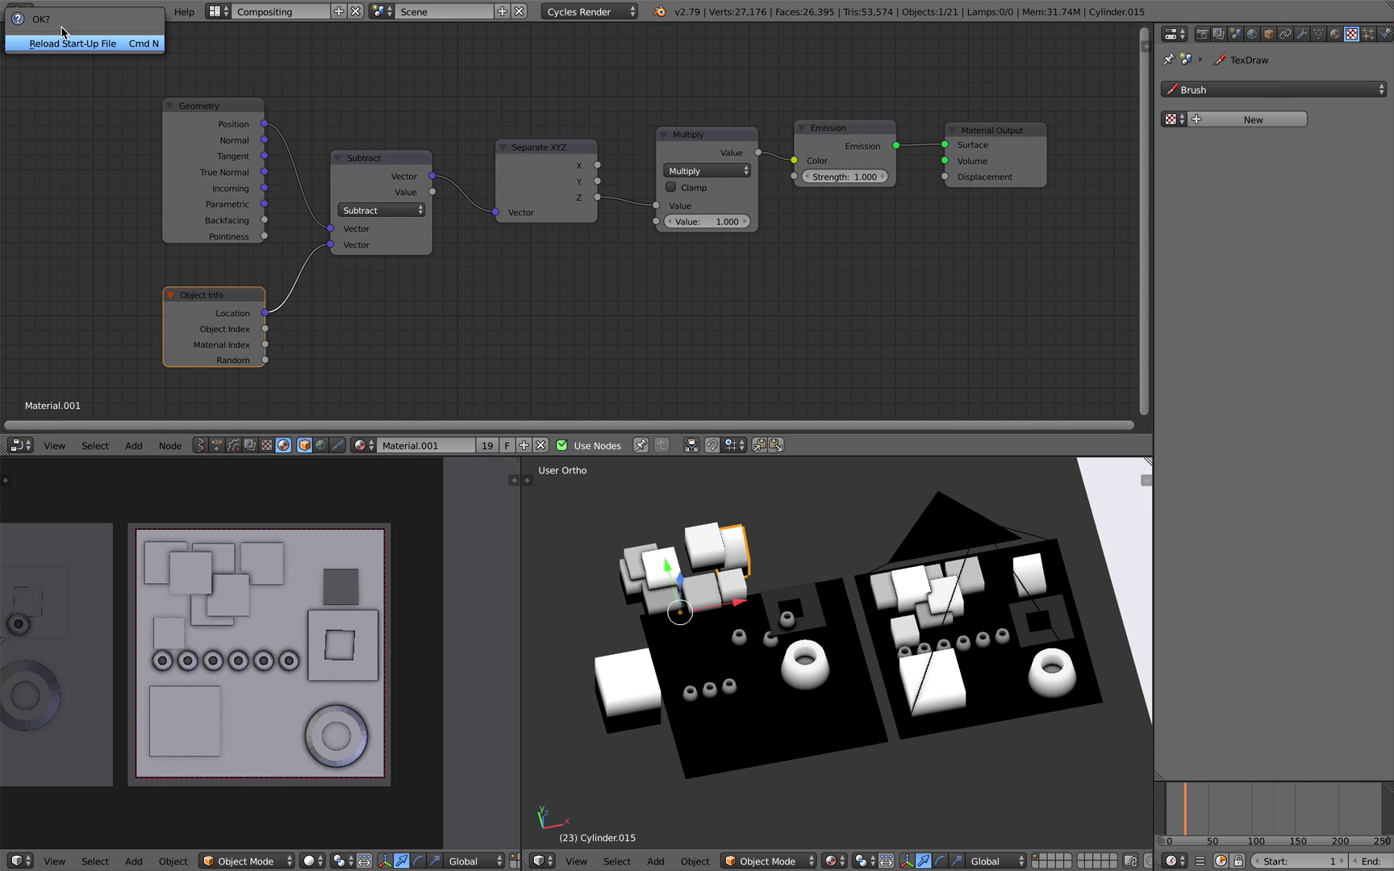
left_click(71, 41)
Delete the default camera and lamp from the scene, keeping only the cube
middle_click_drag(733, 364, 717, 353)
key("a")
key("a")
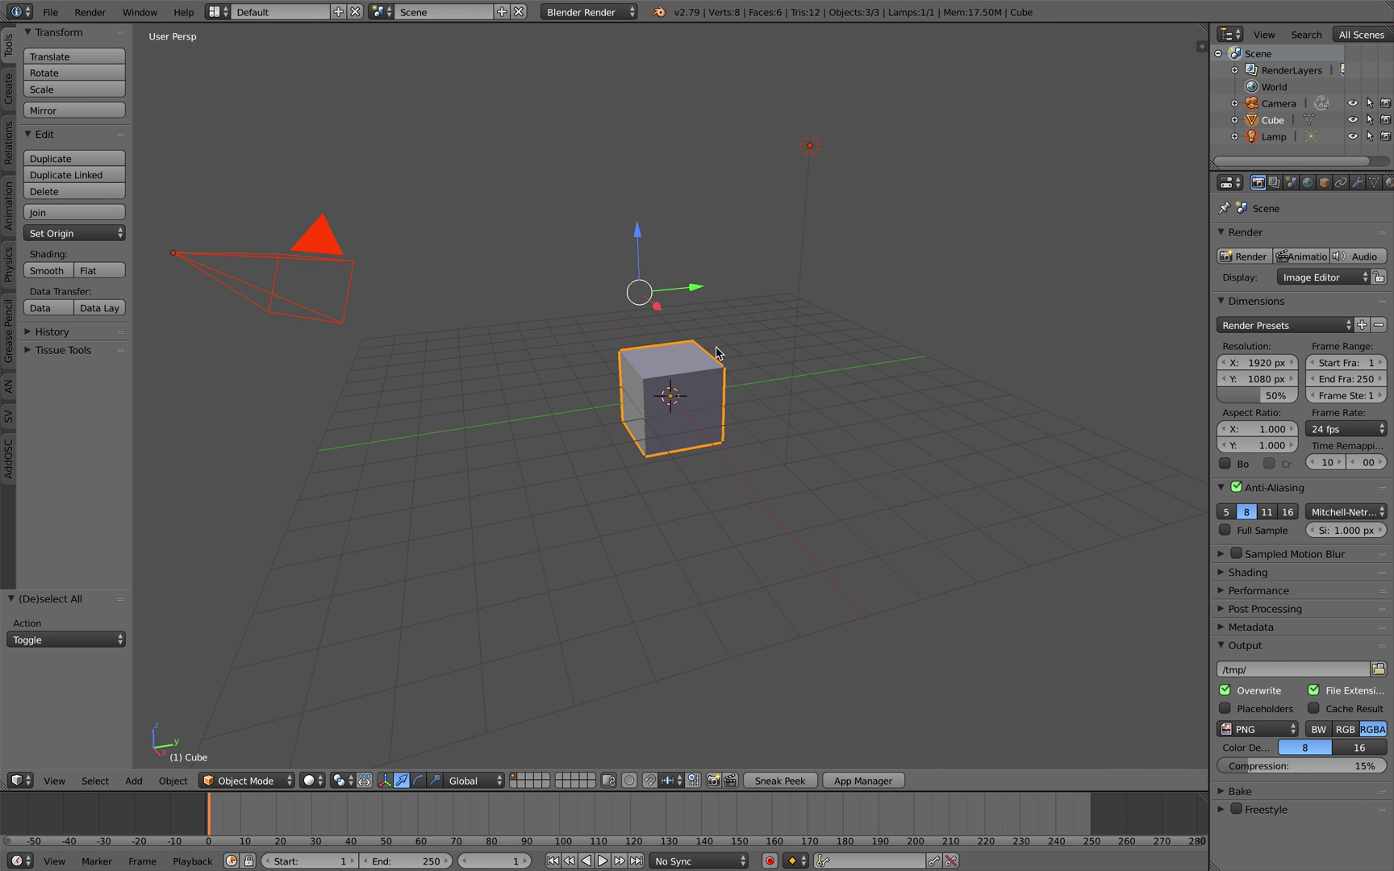
right_click(323, 276)
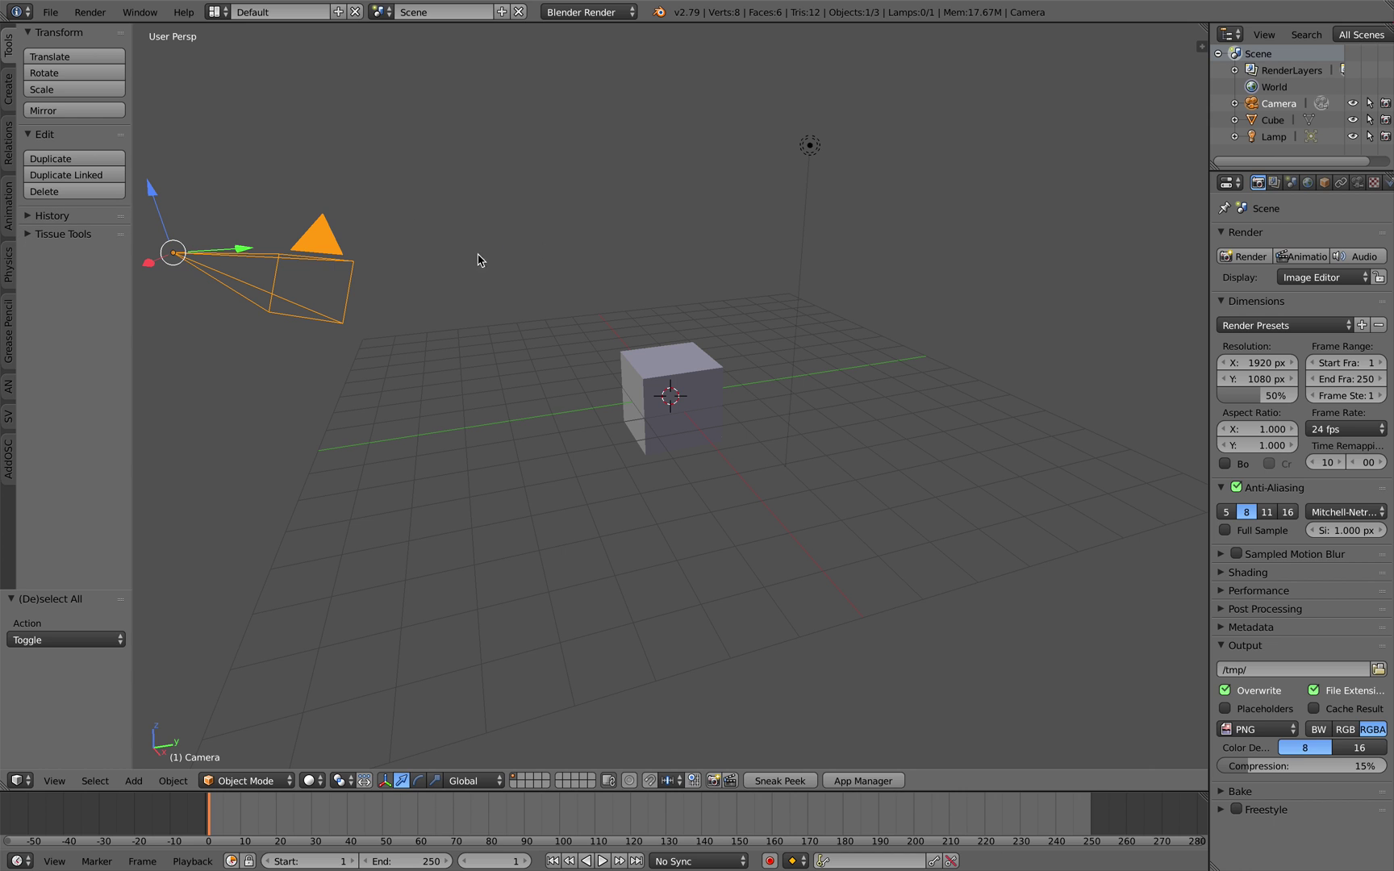
key("x")
left_click(755, 184)
right_click(806, 150)
key("x")
left_click(750, 203)
middle_click_drag(750, 202, 685, 370)
Scale the default cube up uniformly to about 3.68
right_click(653, 418)
middle_click_drag(652, 423, 772, 386)
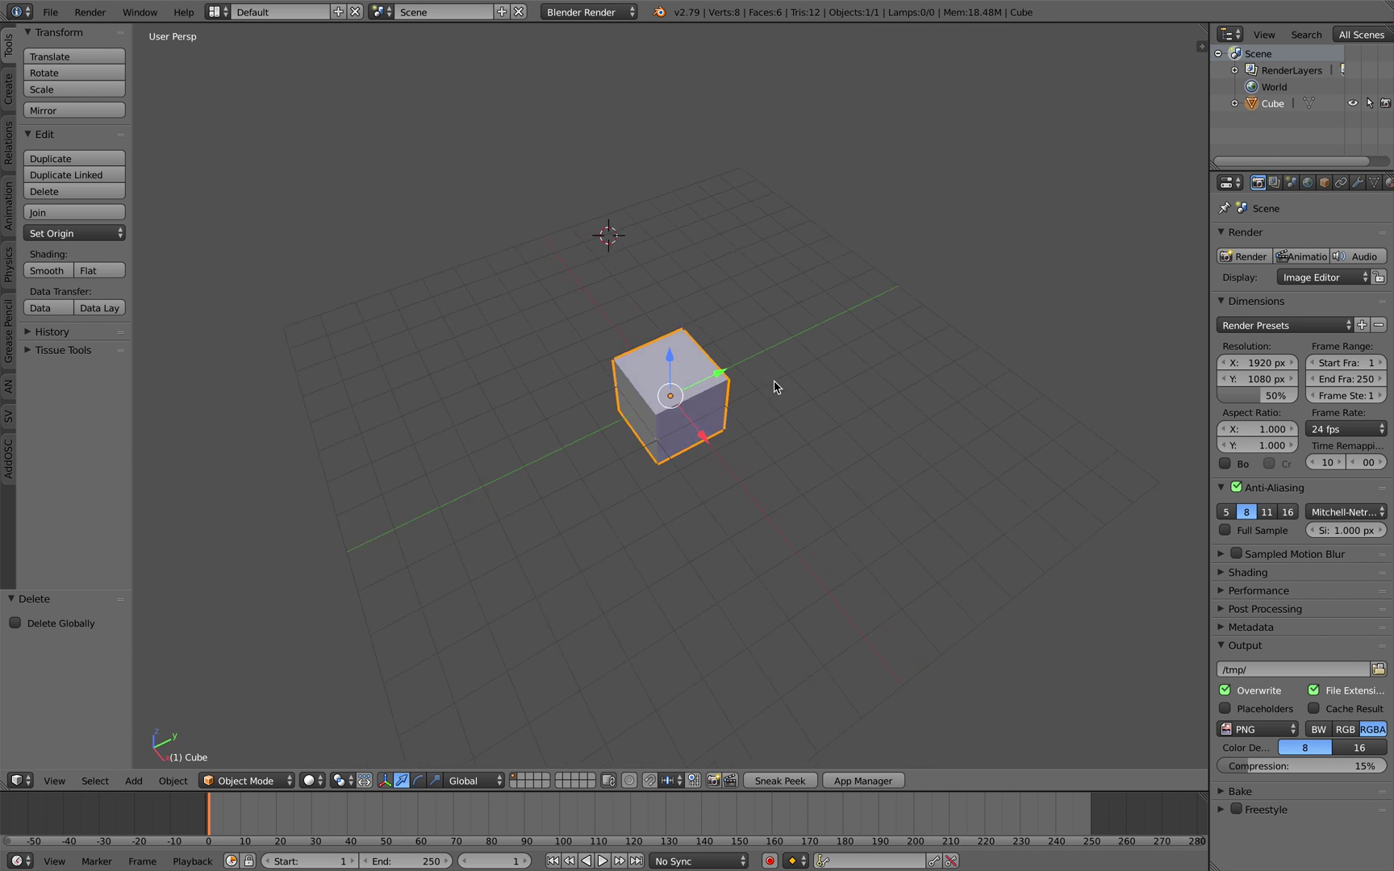
key("s")
left_click(981, 458)
Set the cube's maximum draw type to Wire and enlarge it to a scale of about 4.0
left_click(1325, 183)
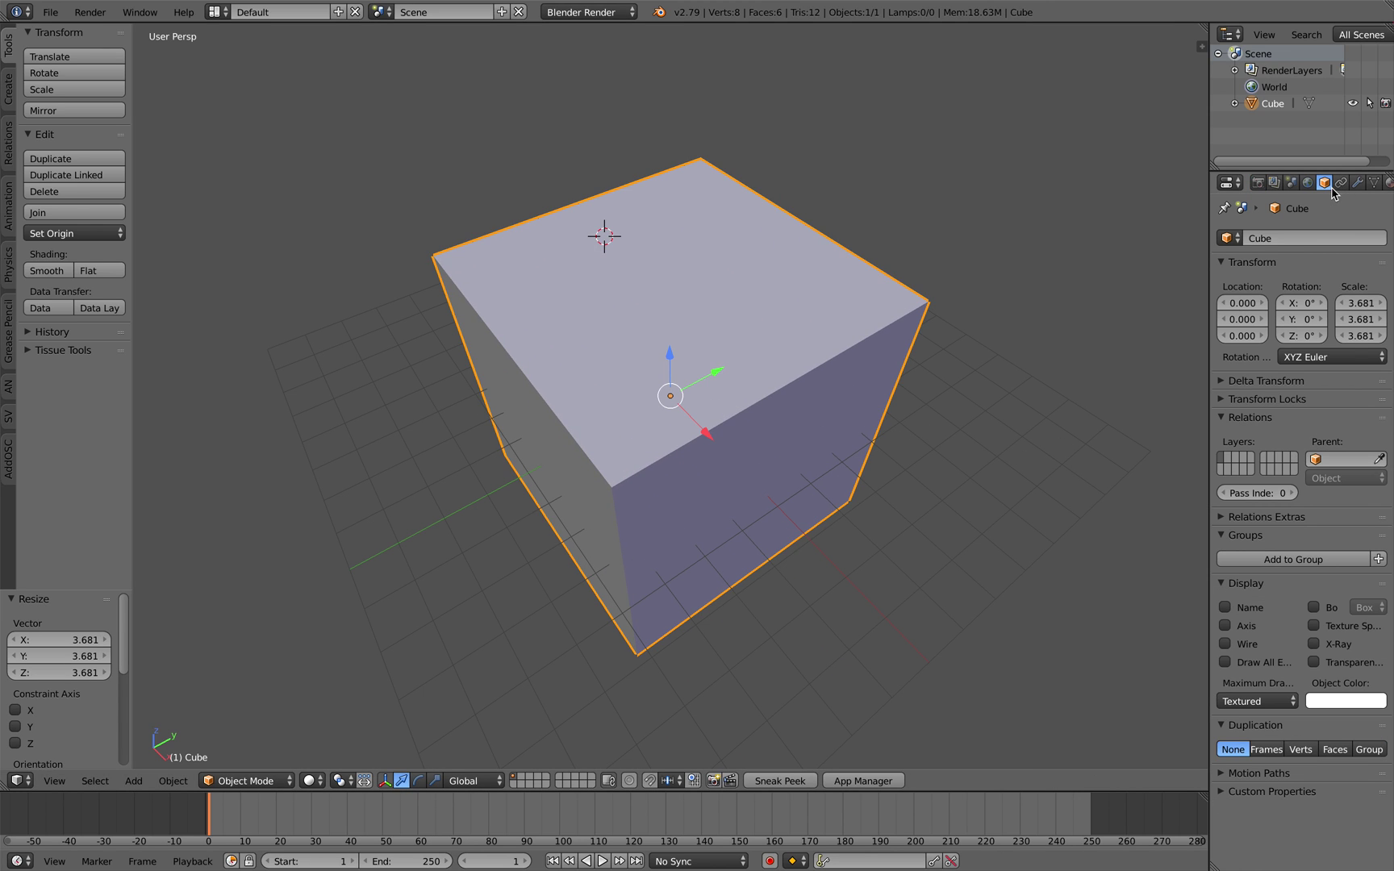
left_click(1255, 701)
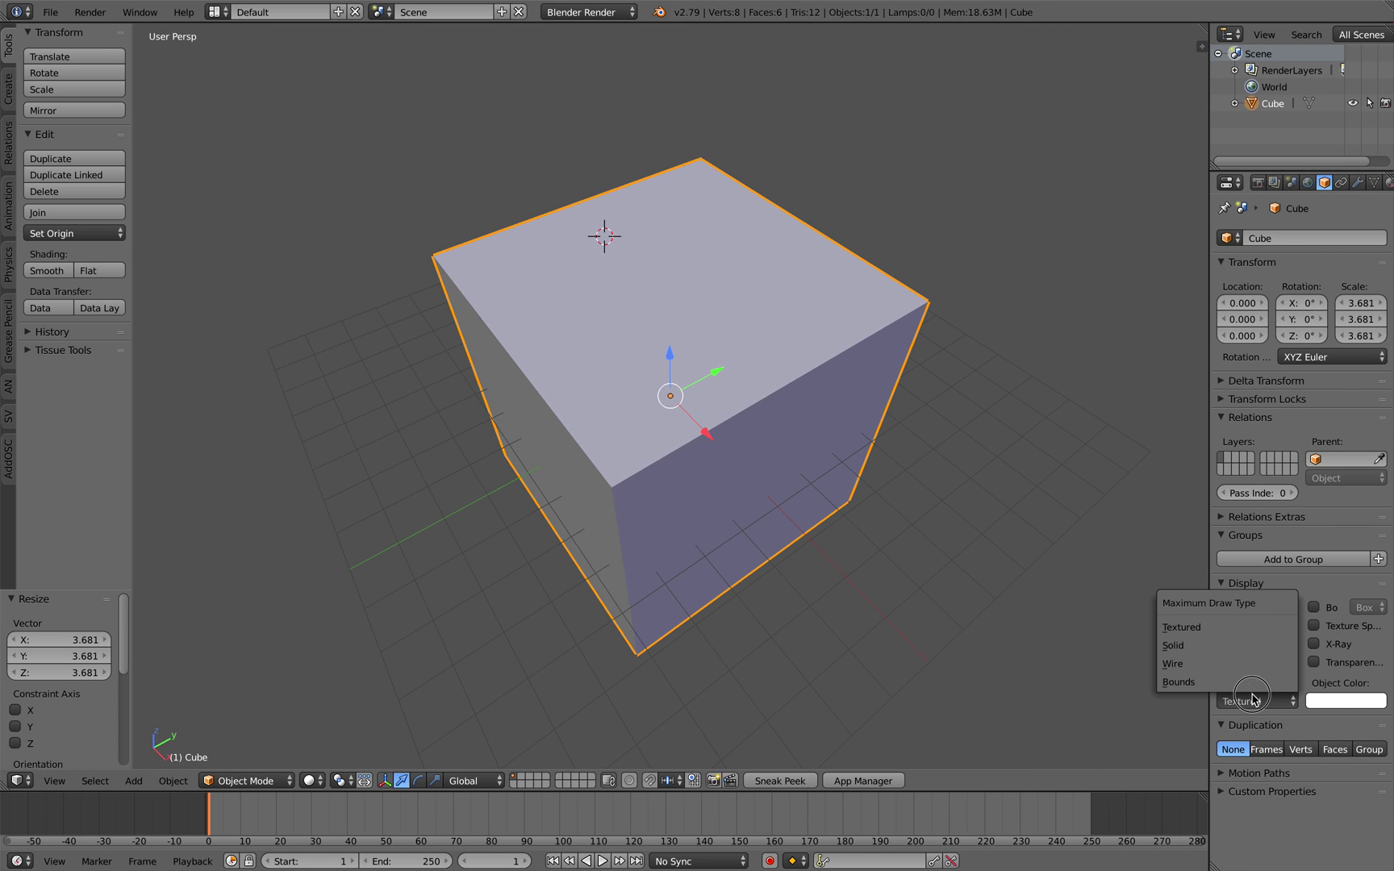
left_click(1241, 669)
key("s")
left_click(1018, 574)
middle_click_drag(1018, 574, 1027, 522)
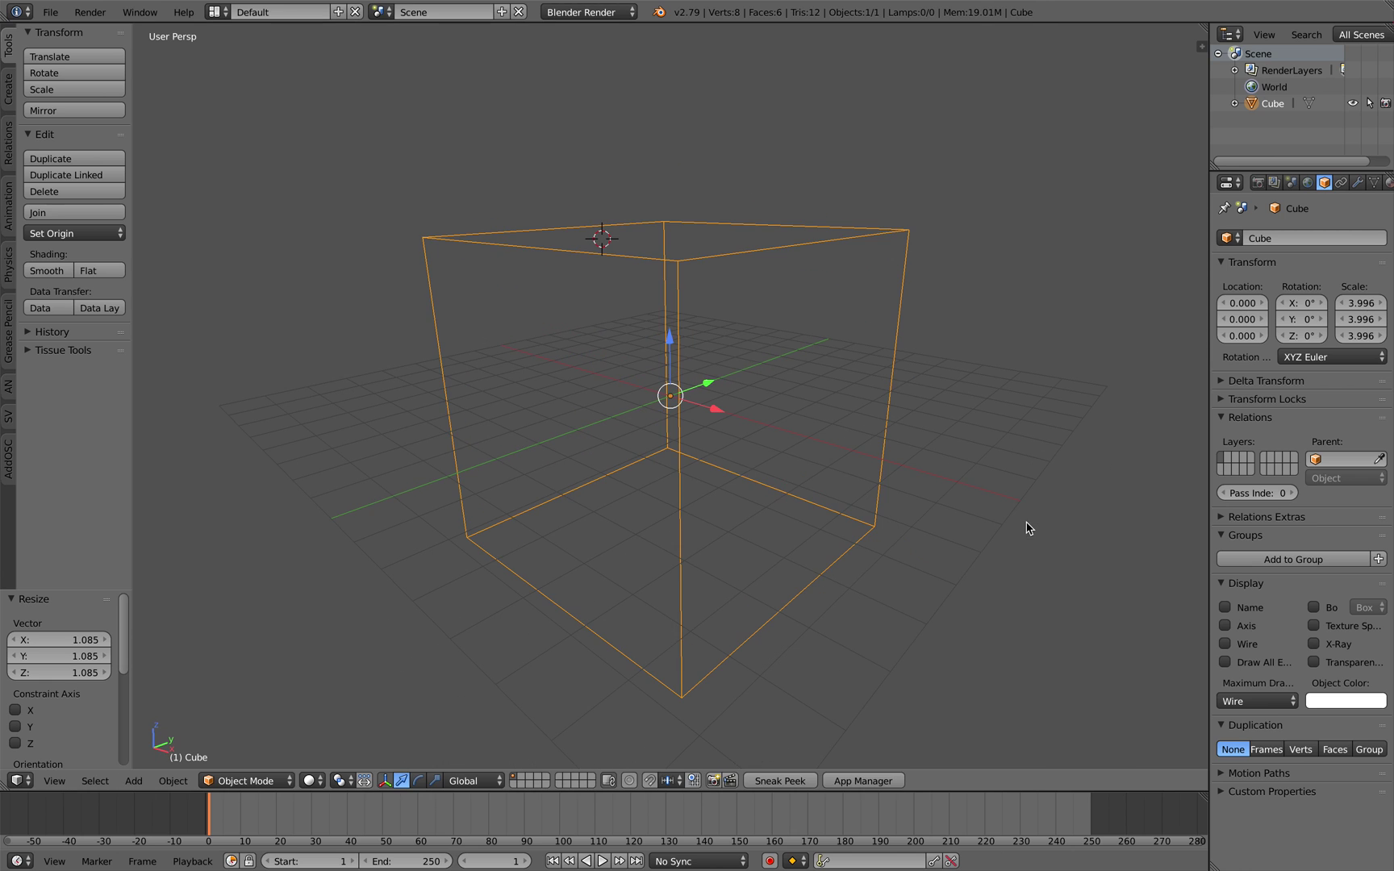
Flatten the wireframe cube along Z and shrink it slightly overall, to a scale of about 3.86 × 3.86 × 2.05
key("s")
key("z")
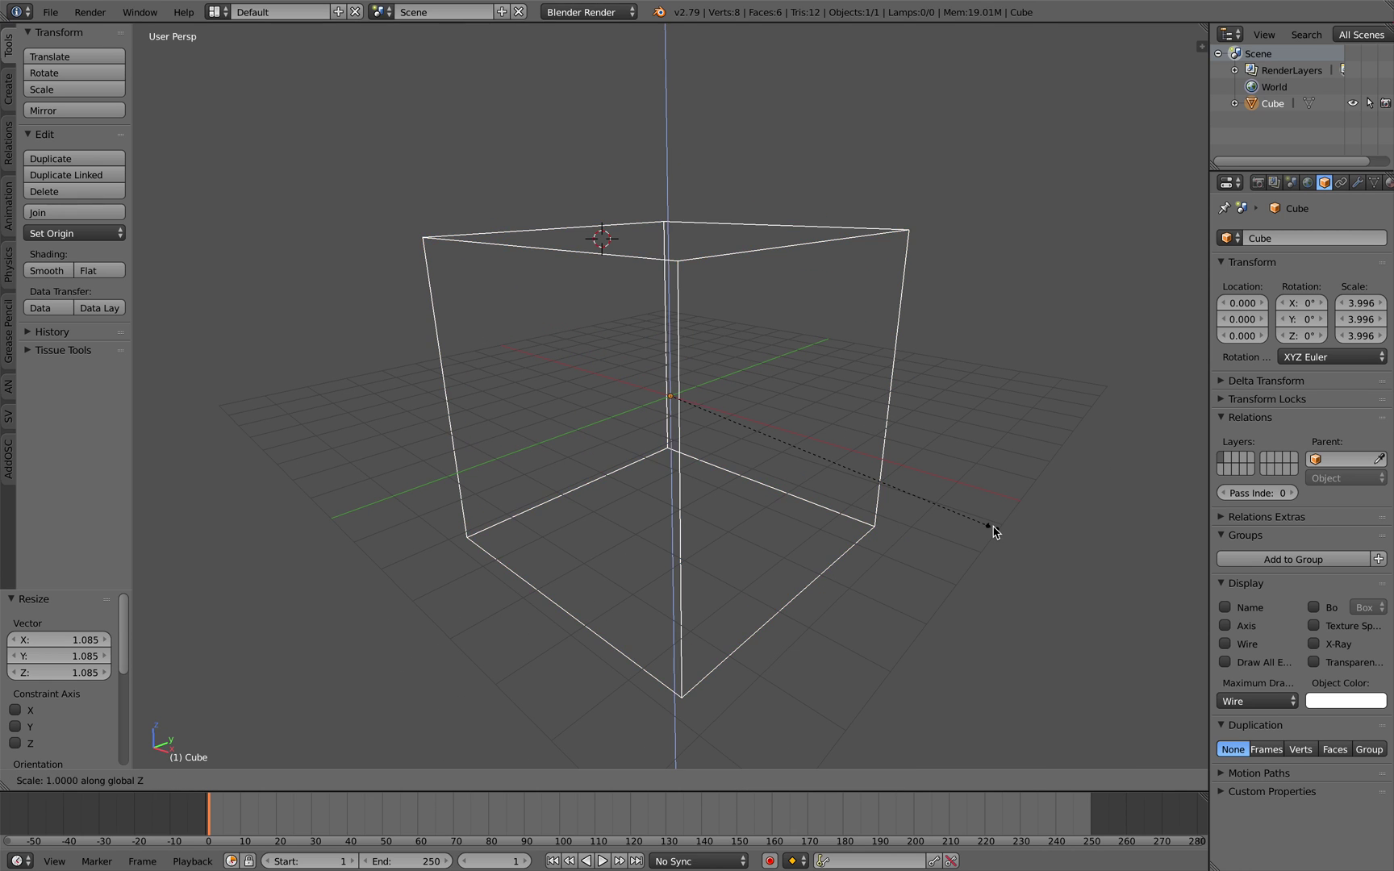
left_click(847, 439)
middle_click_drag(846, 439, 763, 468)
key("s")
left_click(815, 473)
Add a cylinder and move it inside the wireframe box to about X 0.16, Y -1.78, Z -0.47
key("shift+a")
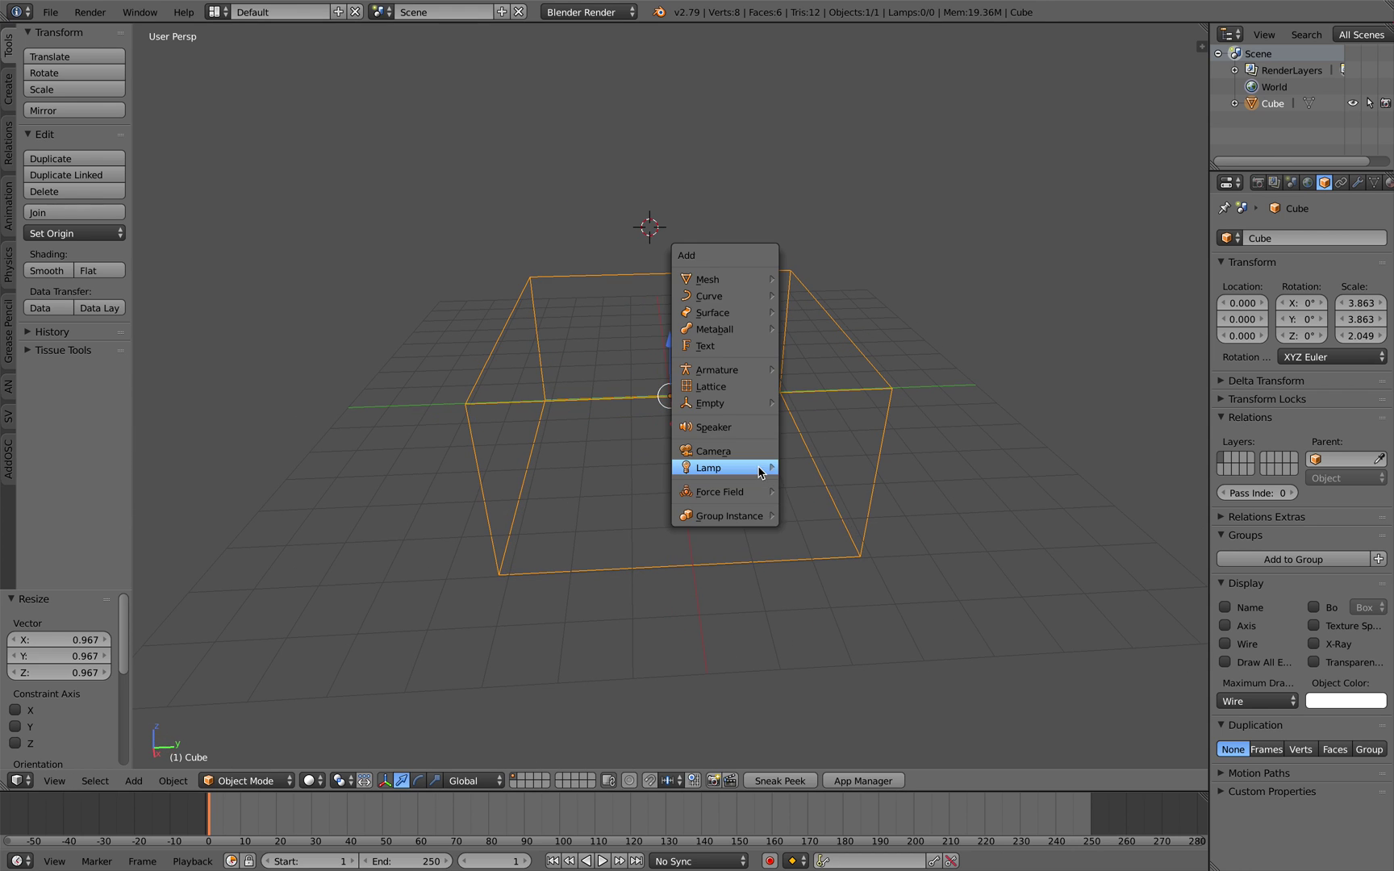
mouse_move(732, 287)
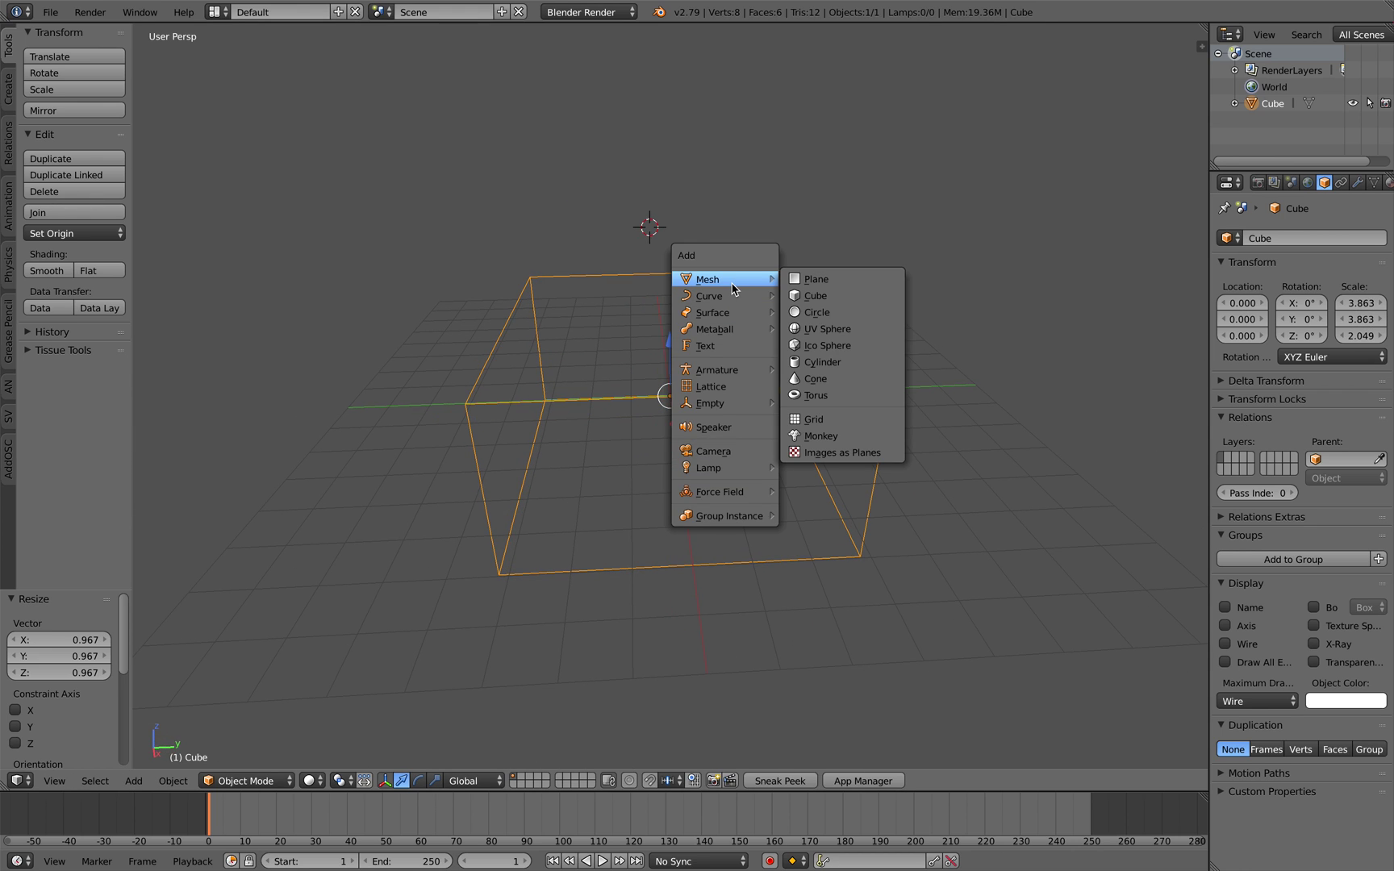
left_click(818, 364)
key("g")
left_click(741, 573)
middle_click_drag(741, 573, 744, 482)
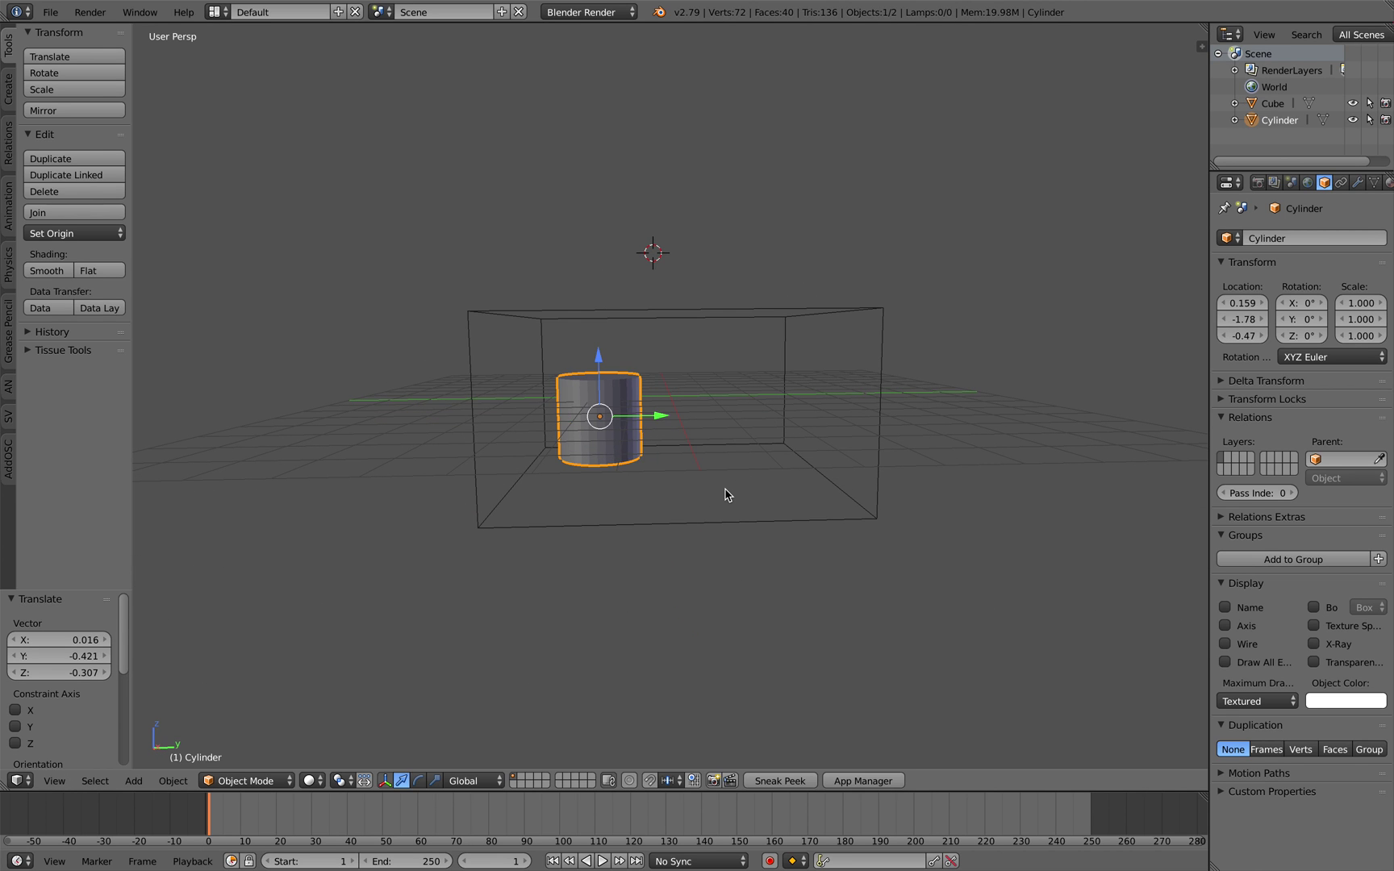
Duplicate the cylinder, scale the copy down to about 0.41 and place it beside the large one
key("shift+d")
left_click(809, 484)
key("s")
left_click(747, 445)
key("g")
middle_click_drag(747, 445, 758, 498)
left_click(748, 483)
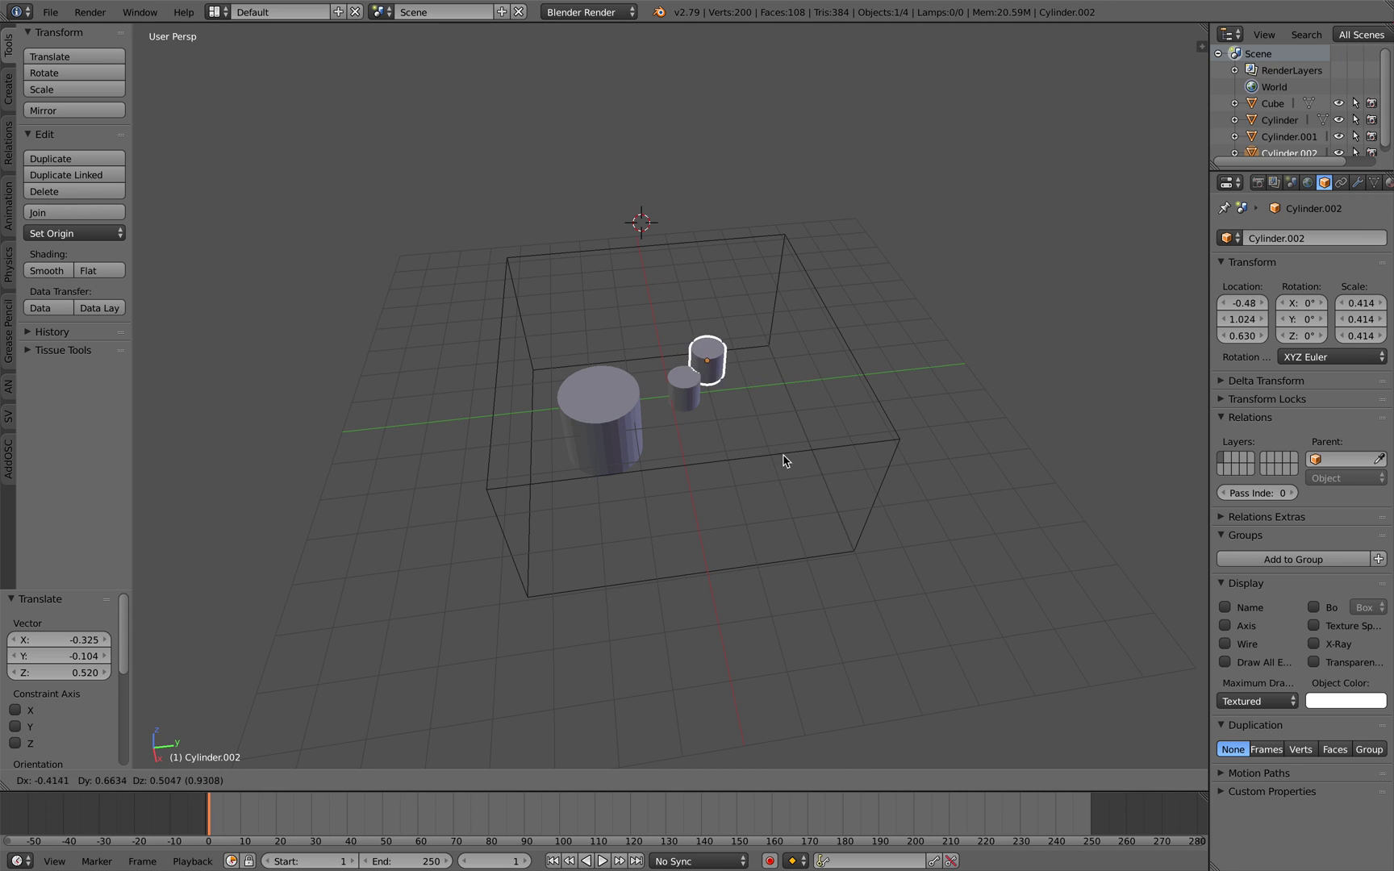
Duplicate the small cylinder repeatedly to build a cluster of four beside the large cylinder
left_click(800, 478)
middle_click_drag(800, 478, 791, 527)
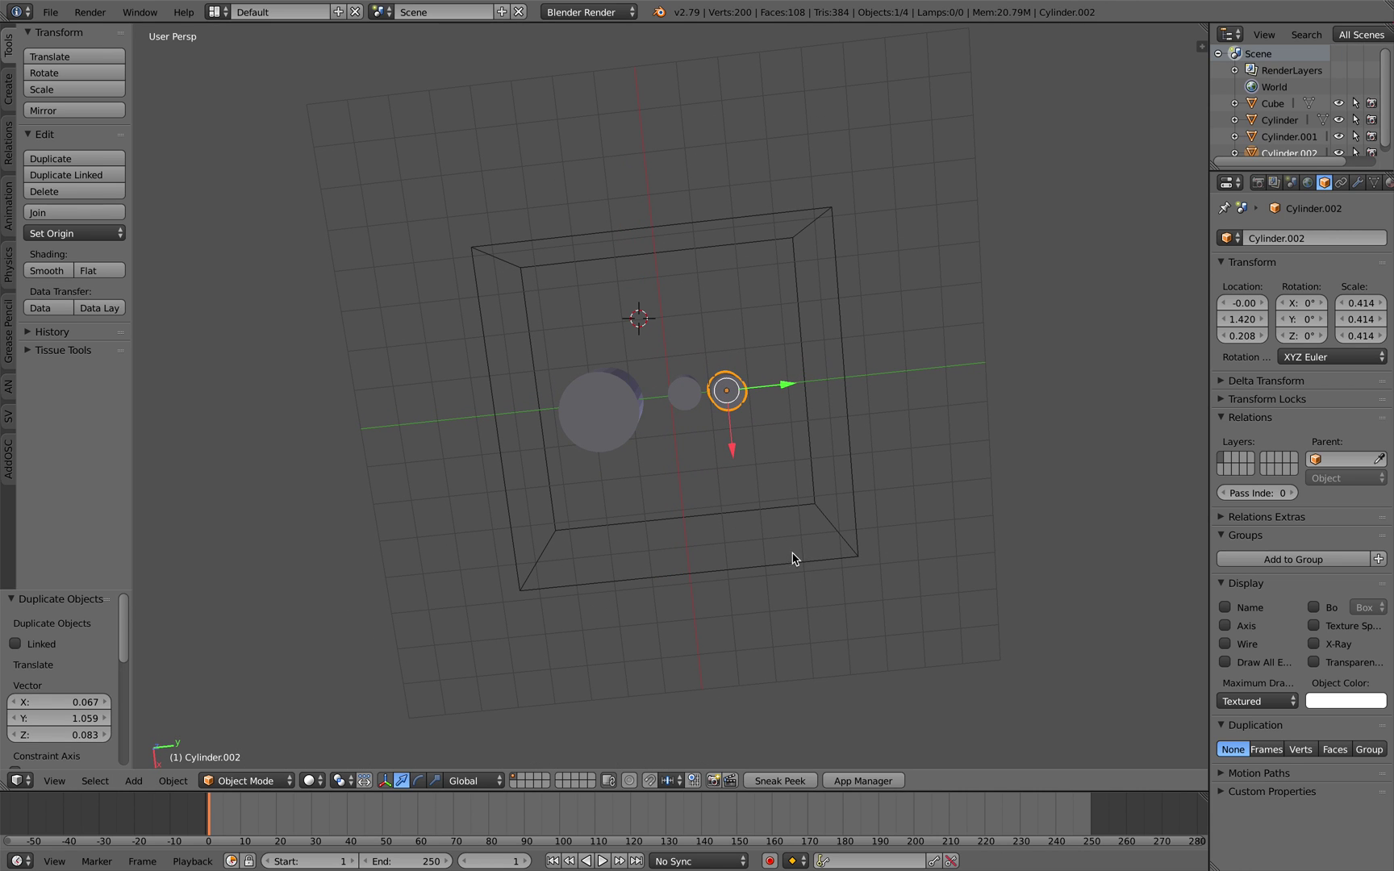
key("shift+d")
left_click(776, 549)
middle_click_drag(750, 553, 681, 460)
Add a cube and move it down into the wireframe box, behind the cylinders
key("shift+a")
mouse_move(686, 461)
left_click(777, 479)
key("g")
left_click(753, 504)
middle_click_drag(753, 504, 722, 397)
key("g")
left_click(753, 533)
middle_click_drag(765, 472, 738, 451)
key("g")
left_click(721, 553)
key("g")
left_click(748, 470)
Stretch the cube along Y into a wide block, enlarge it and reposition it behind the cylinders
key("s")
key("y")
left_click(838, 520)
middle_click_drag(734, 428, 618, 481)
key("g")
left_click(795, 521)
key("s")
left_click(878, 523)
Duplicate the wide block along X and scale the copy down to about 0.72 × 1.70 × 0.72
key("shift+d")
key("x")
left_click(560, 489)
key("s")
left_click(654, 484)
Move the smaller block onto the wide one, at about X -1.80, Y 0.01, Z 0.40
key("g")
left_click(781, 412)
middle_click_drag(787, 410, 756, 397)
key("g")
left_click(774, 412)
key("g")
left_click(750, 398)
Add a plane, clear its location to the origin and scale it to about 5.62 as the base
key("shift+a")
left_click(760, 301)
key("alt+g")
key("s")
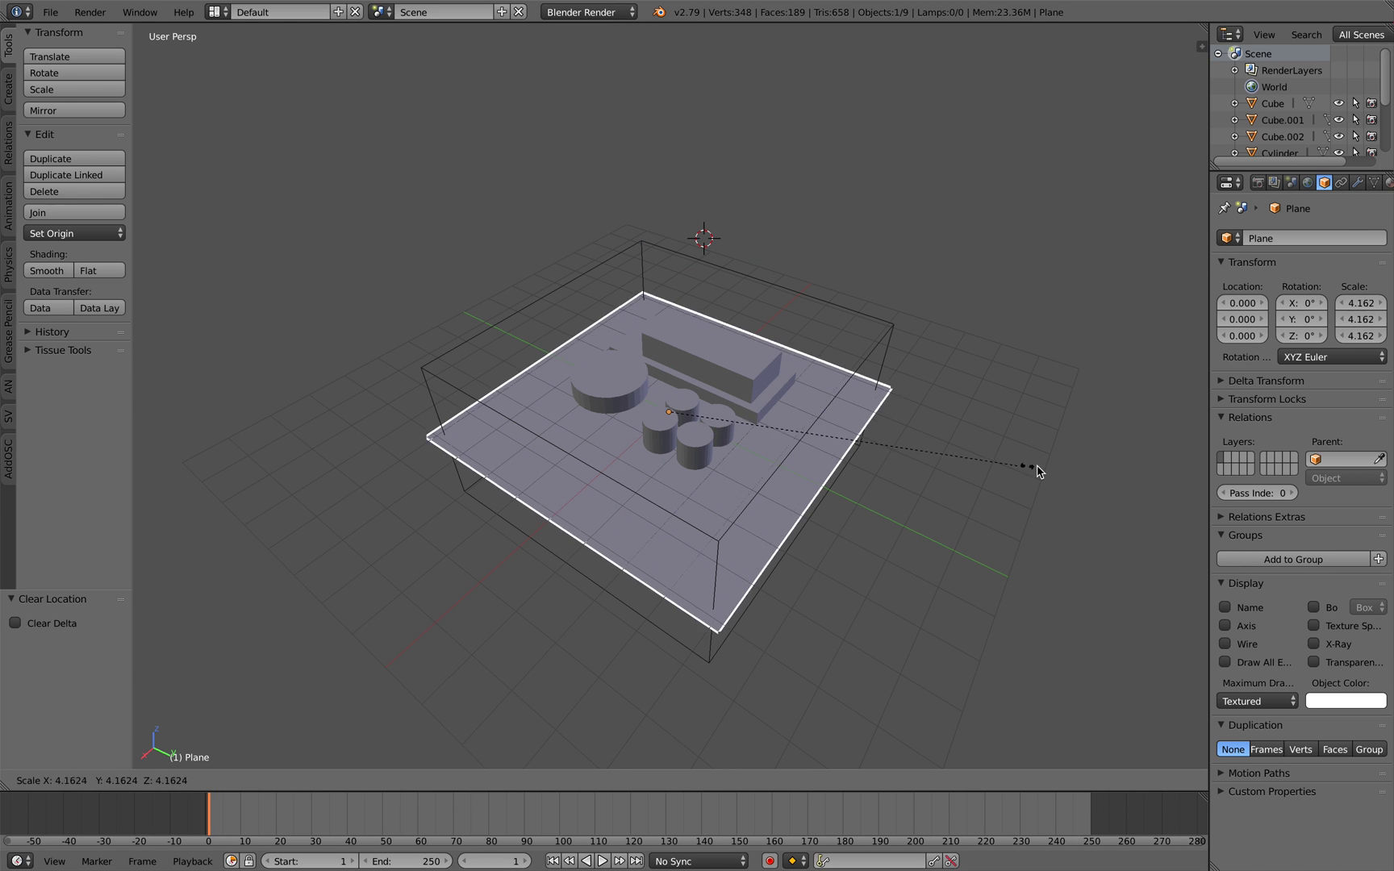
left_click(1045, 473)
key("s")
left_click(923, 461)
middle_click_drag(817, 409, 865, 424)
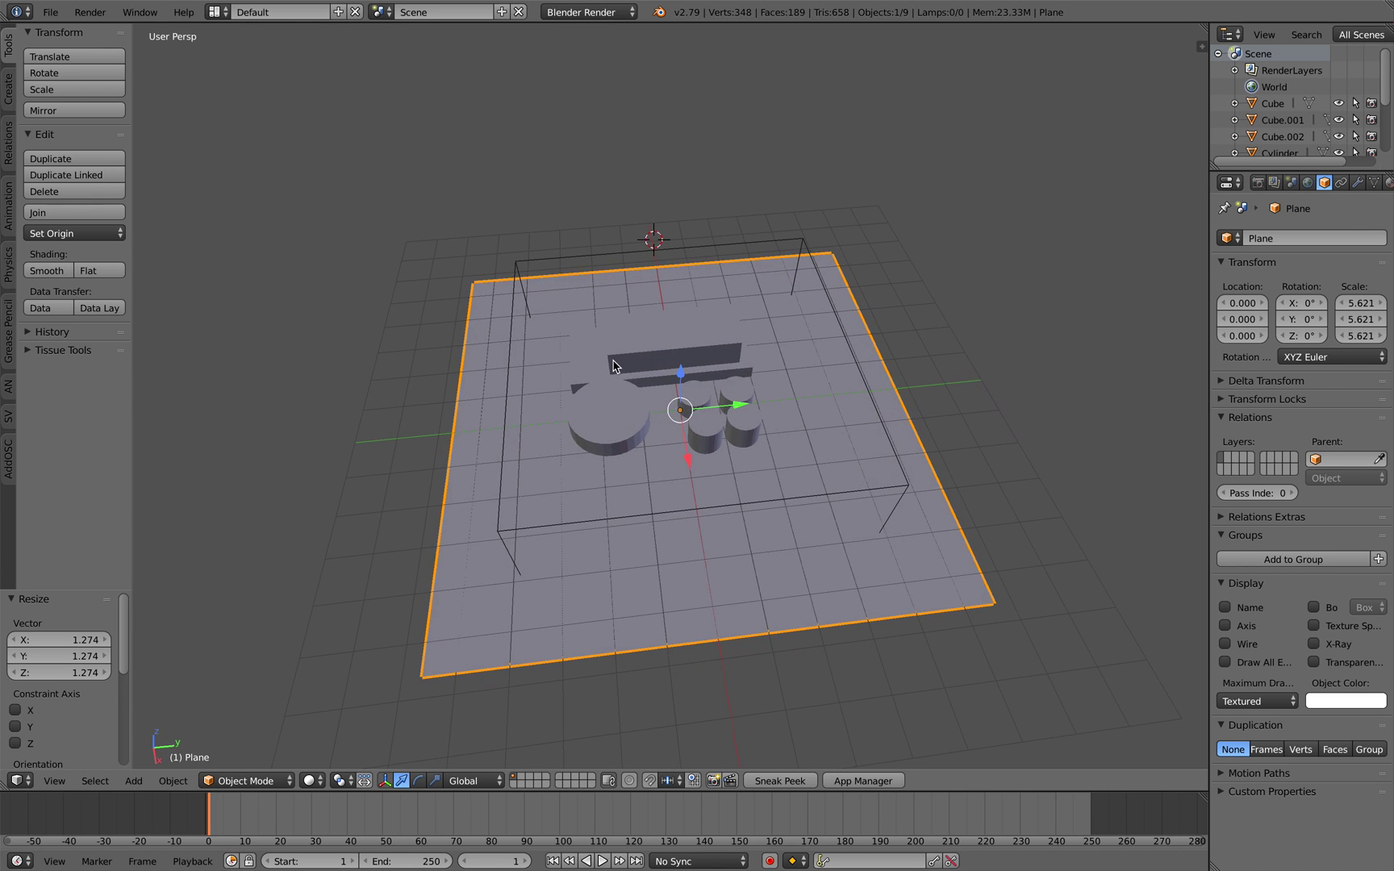
Add another cube and bring it down in front of the cylinders
middle_click_drag(617, 364, 653, 338)
mouse_move(609, 439)
middle_mouse_down()
mouse_move(605, 395)
mouse_move(576, 439)
mouse_move(609, 466)
middle_mouse_up()
scroll(609, 467, "up", 2)
key("shift+a")
mouse_move(609, 459)
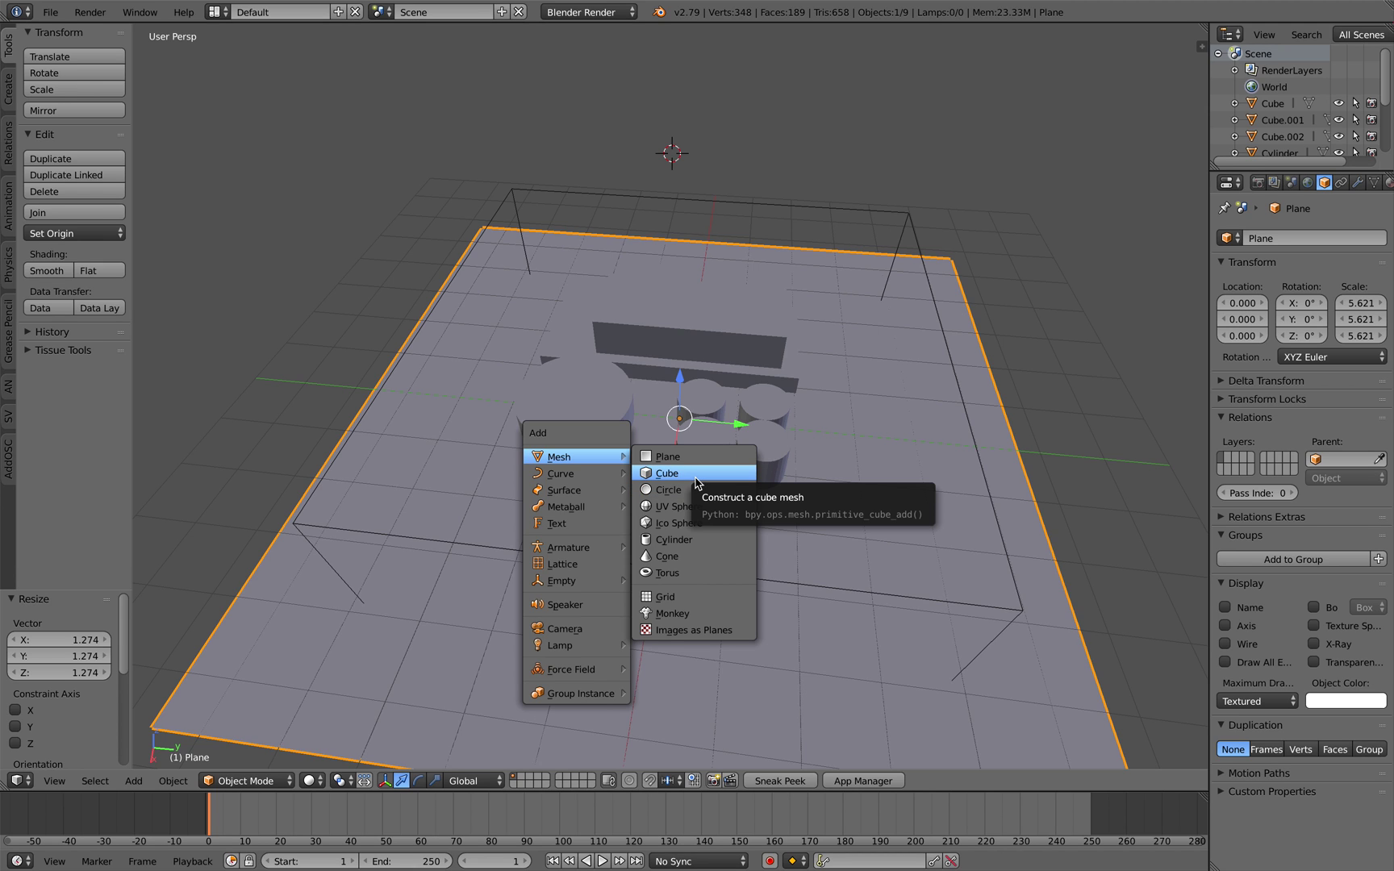
key("Escape")
key("shift+a")
mouse_move(687, 459)
left_click(738, 475)
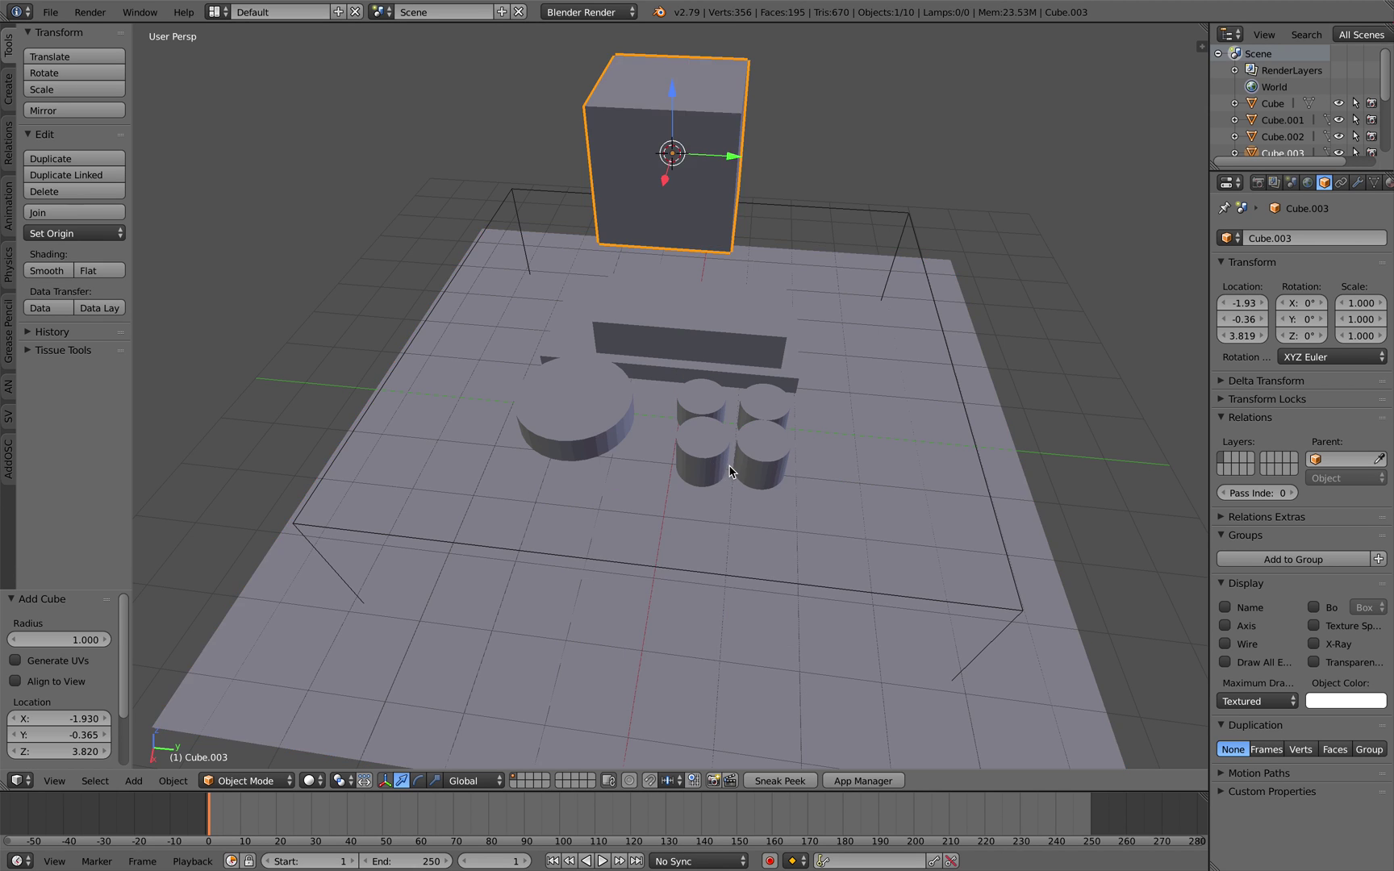
scroll(710, 464, "down", 3)
key("g")
left_click(710, 545)
Shrink the new cube to a scale of about 0.25 and sink it into the plane in front of the large cylinder
key("s")
left_click(697, 457)
key("g")
left_click(718, 480)
mouse_move(717, 480)
middle_mouse_down()
mouse_move(652, 463)
mouse_move(696, 488)
middle_mouse_up()
key("s")
left_click(666, 467)
key("g")
left_click(684, 491)
key("s")
left_click(670, 477)
key("g")
left_click(631, 539)
middle_click_drag(631, 539, 663, 538)
Duplicate the small cube along Y to form a row of five in front of the cylinders
key("shift+d")
left_click(733, 529)
key("shift+d")
key("y")
left_click(765, 527)
key("shift+d")
key("y")
left_click(777, 512)
middle_click_drag(777, 511, 724, 510)
scroll(740, 503, "up", 3)
Duplicate a small cube about 0.63 along X and stretch it about 7 times along Y into a long bar
key("shift+d")
key("x")
left_click(811, 576)
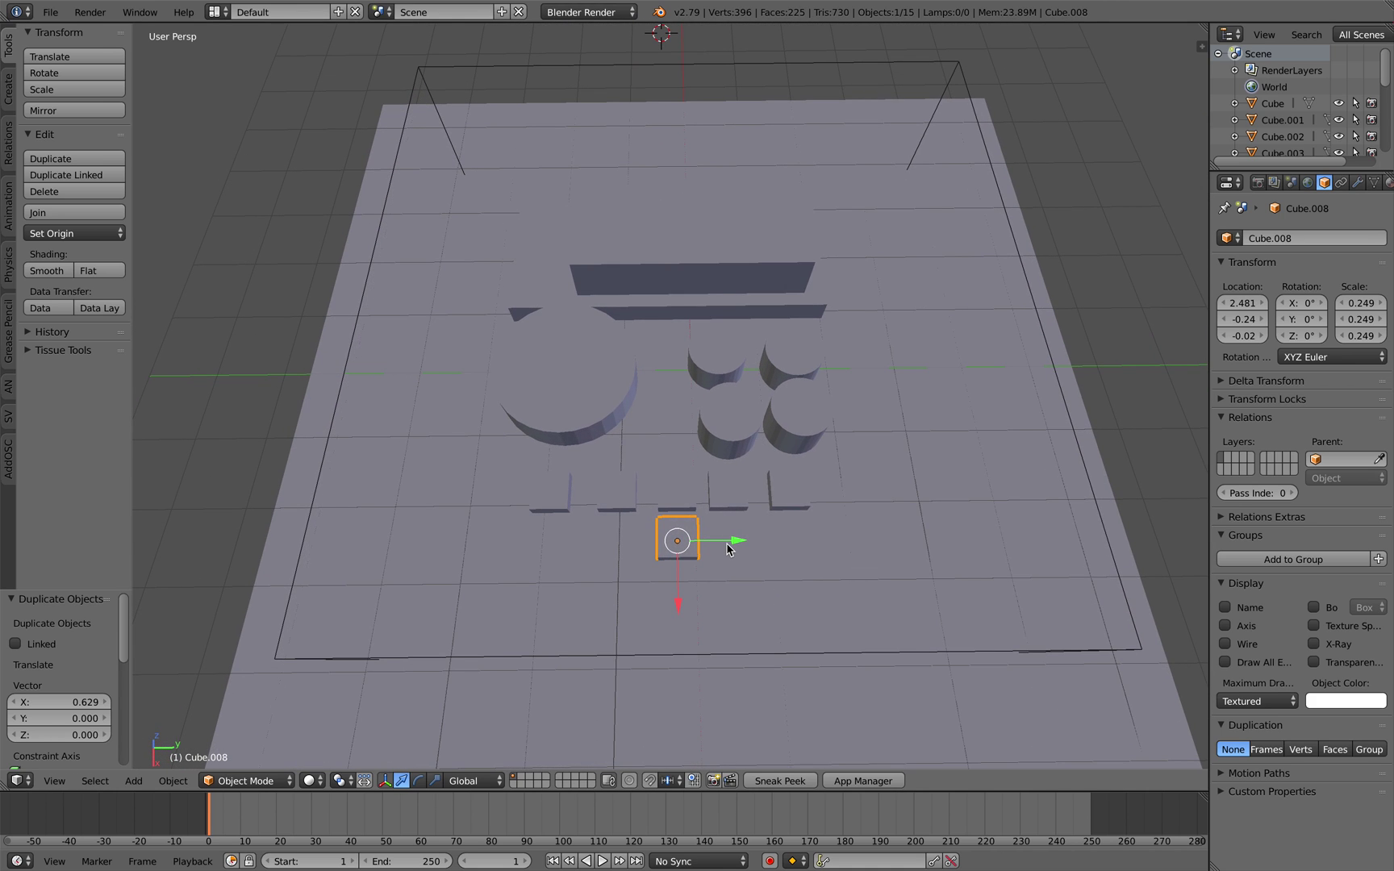
key("s")
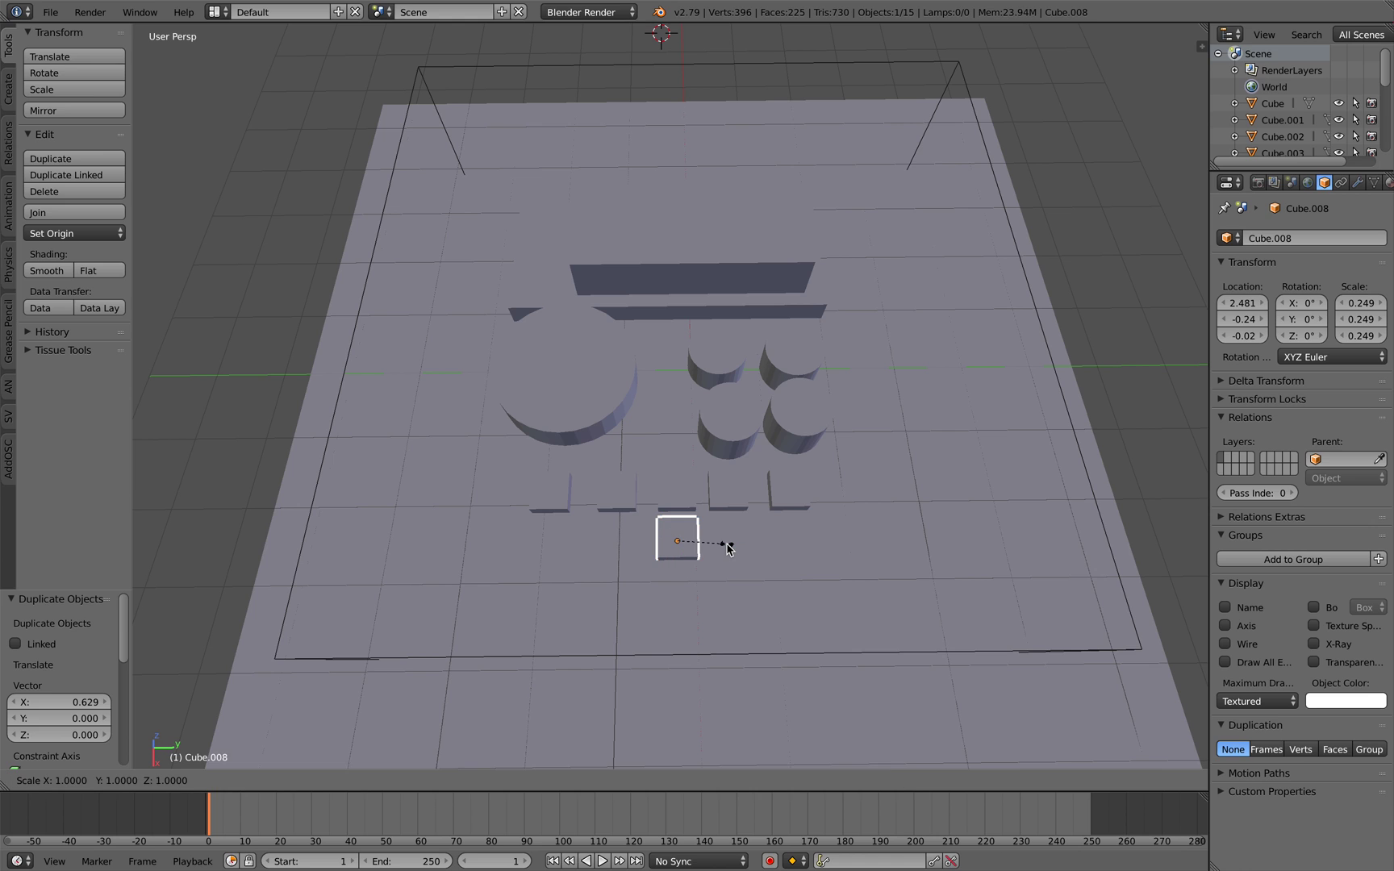
left_click(1006, 559)
Save the scene to the Desktop as cycles_greeble_001.blend
key("ctrl+s")
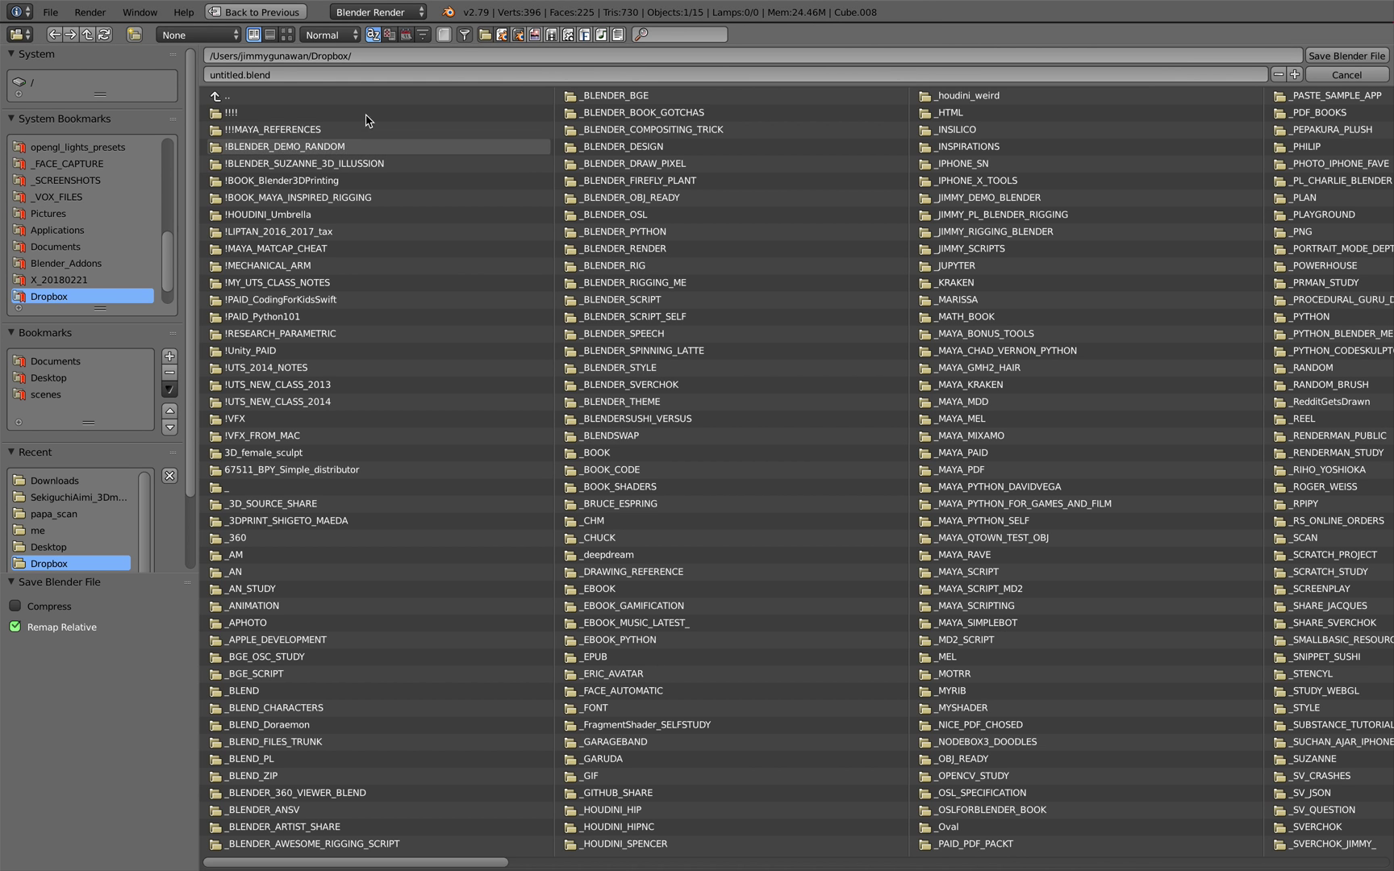
scroll(126, 163, "up", 5)
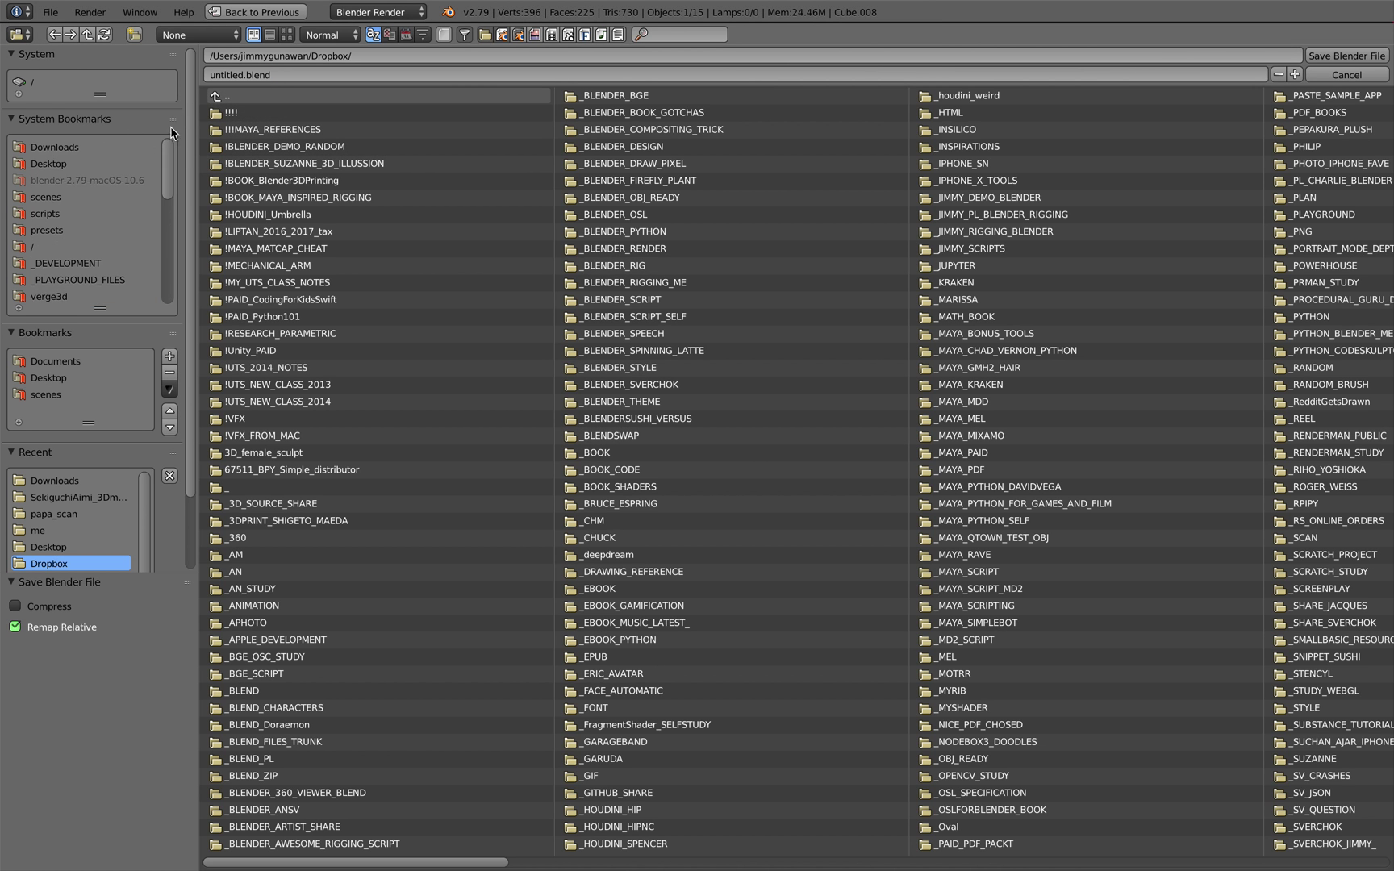
left_click(70, 164)
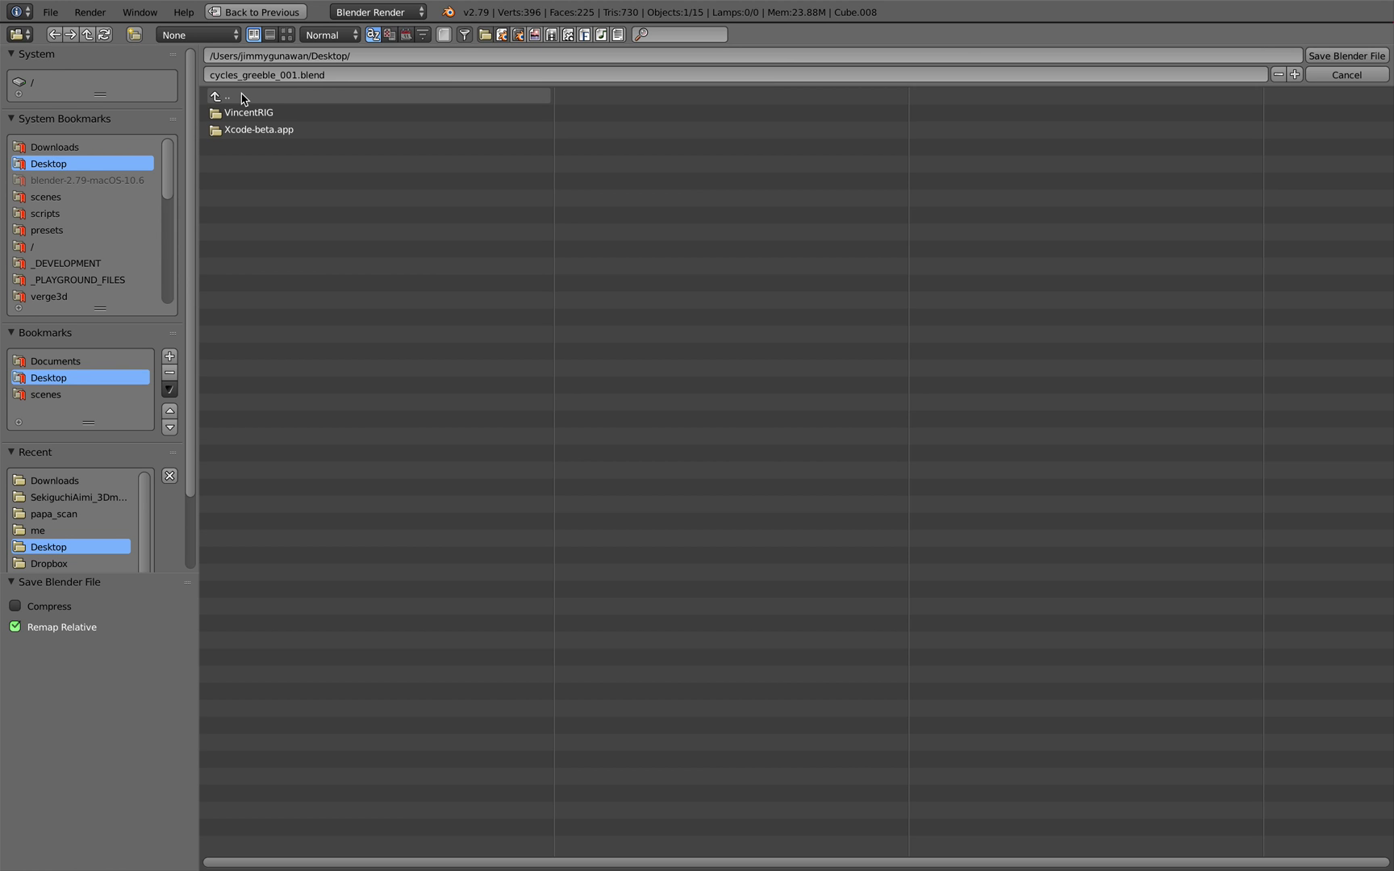
left_click(1330, 59)
Change the render engine to Cycles Render
middle_click_drag(954, 432, 817, 383)
left_click(588, 12)
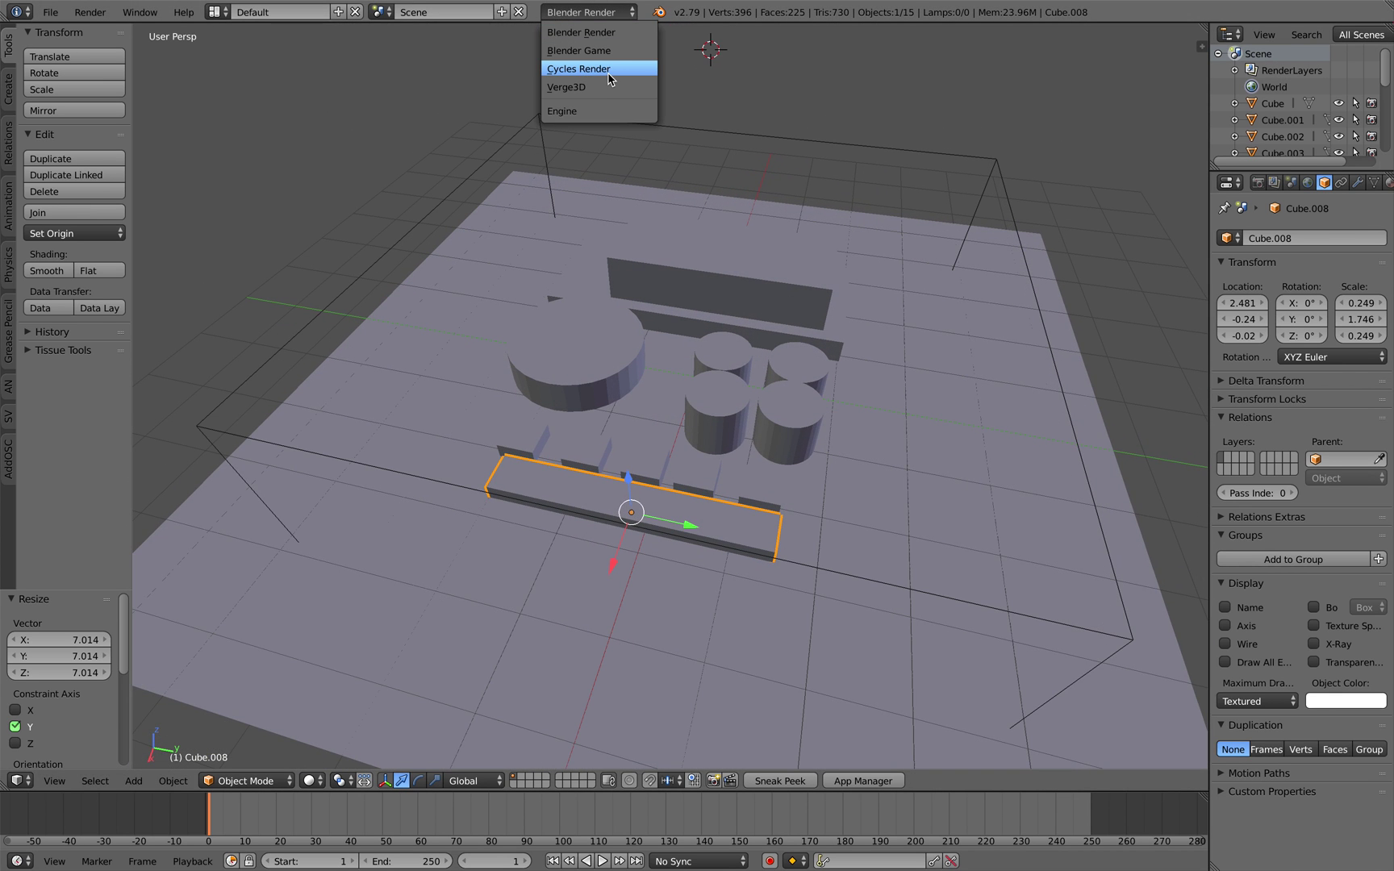
left_click(609, 71)
scroll(786, 409, "down", 3)
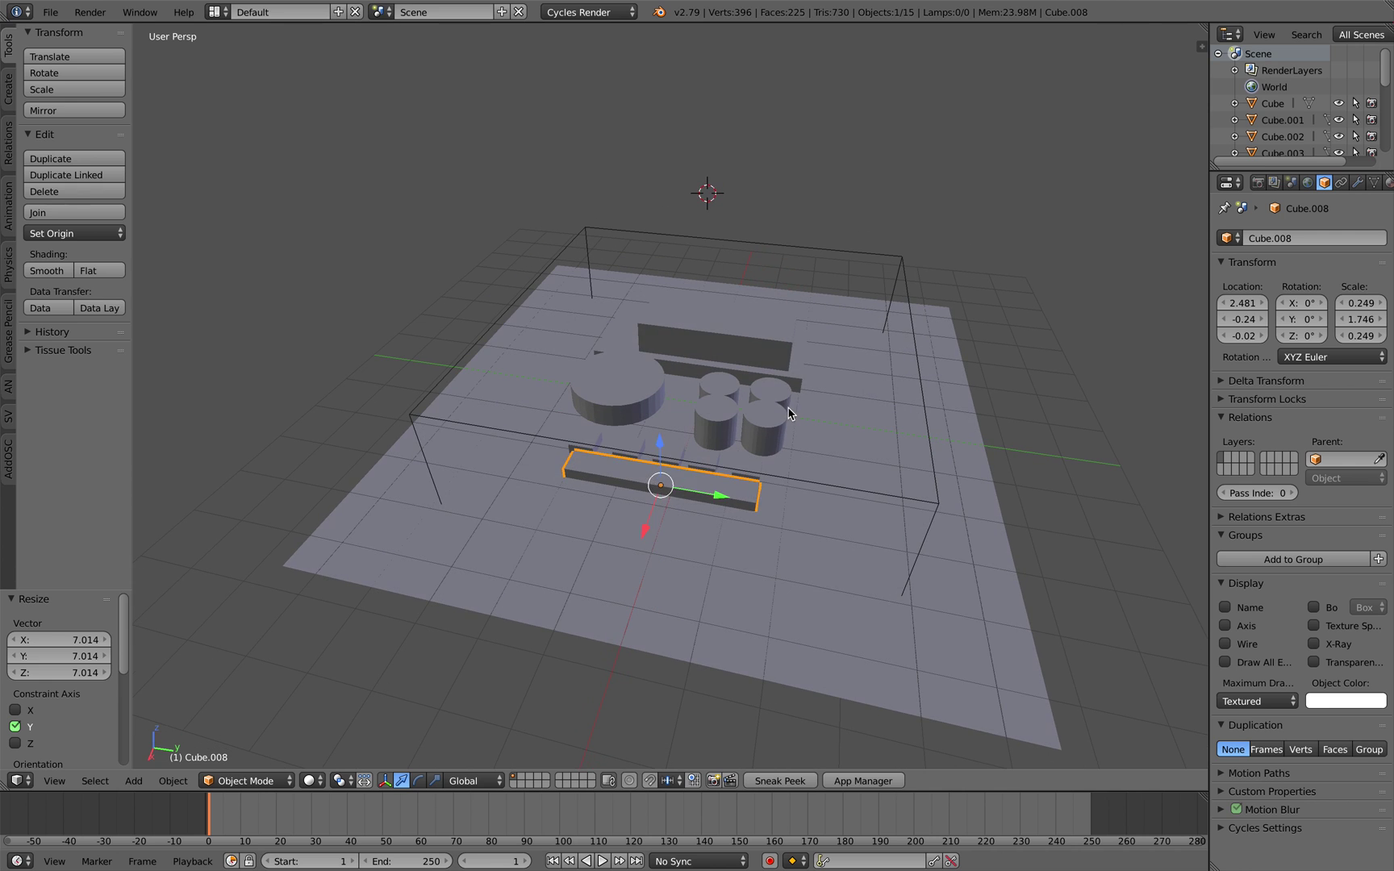
Deselect everything and enable viewport Ambient Occlusion with a strength of 6
key("a")
middle_click_drag(660, 430, 713, 451)
middle_click_drag(874, 362, 844, 360)
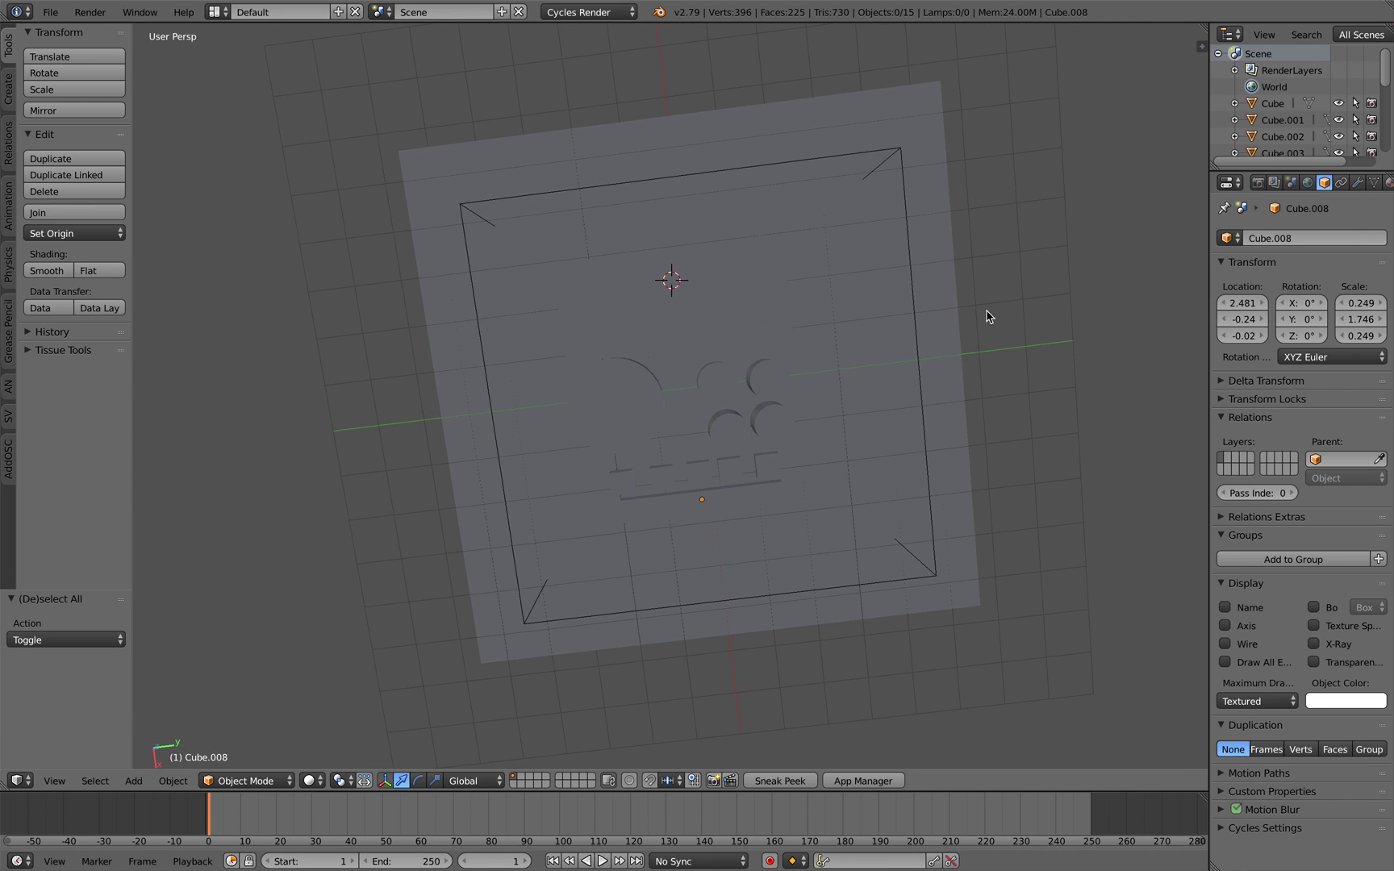
left_click(1200, 34)
scroll(1143, 658, "down", 10)
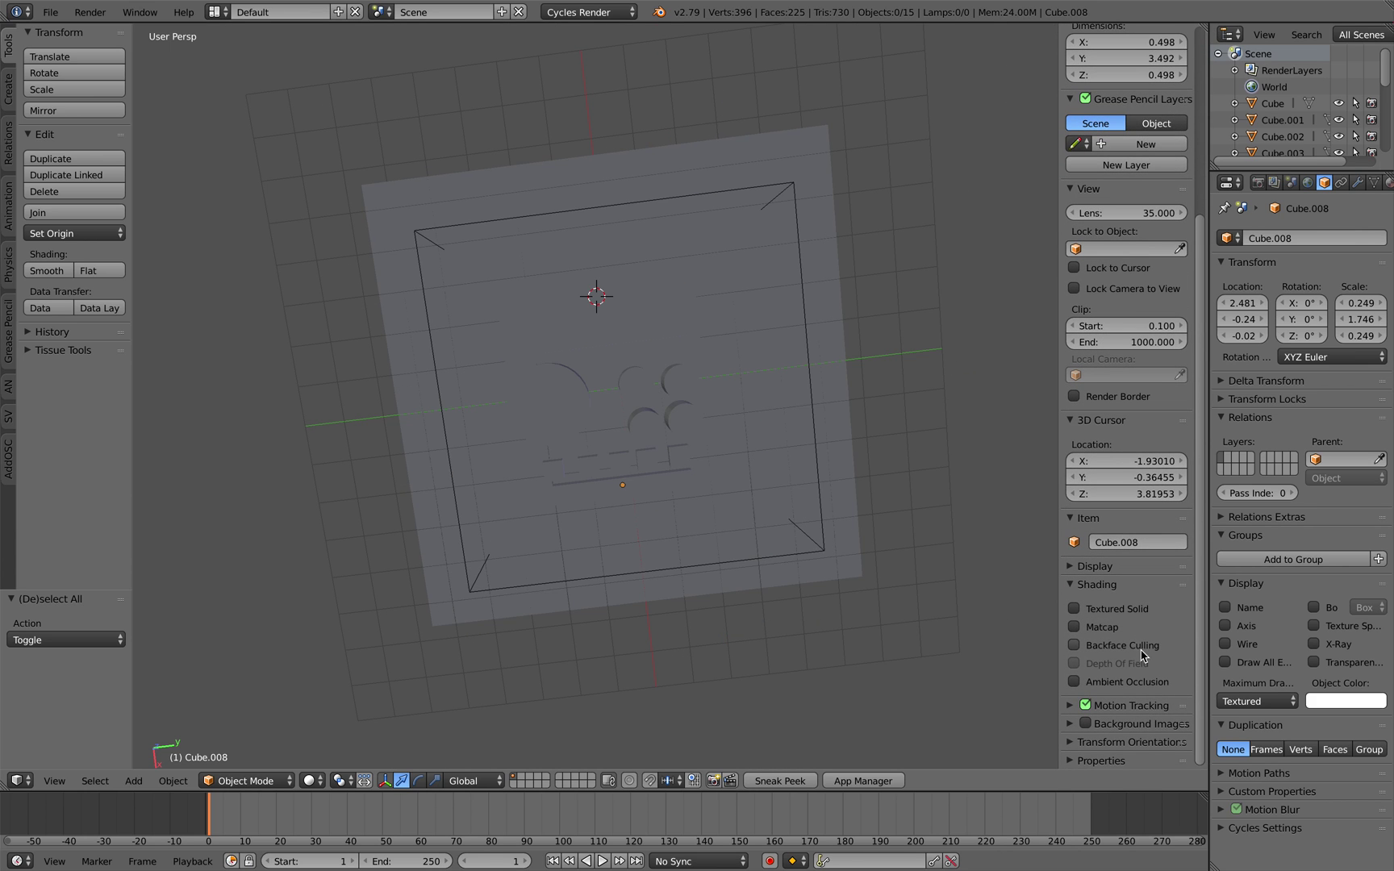
left_click(1093, 682)
mouse_move(1122, 699)
left_mouse_down()
mouse_move(1170, 699)
mouse_move(1146, 699)
left_mouse_up()
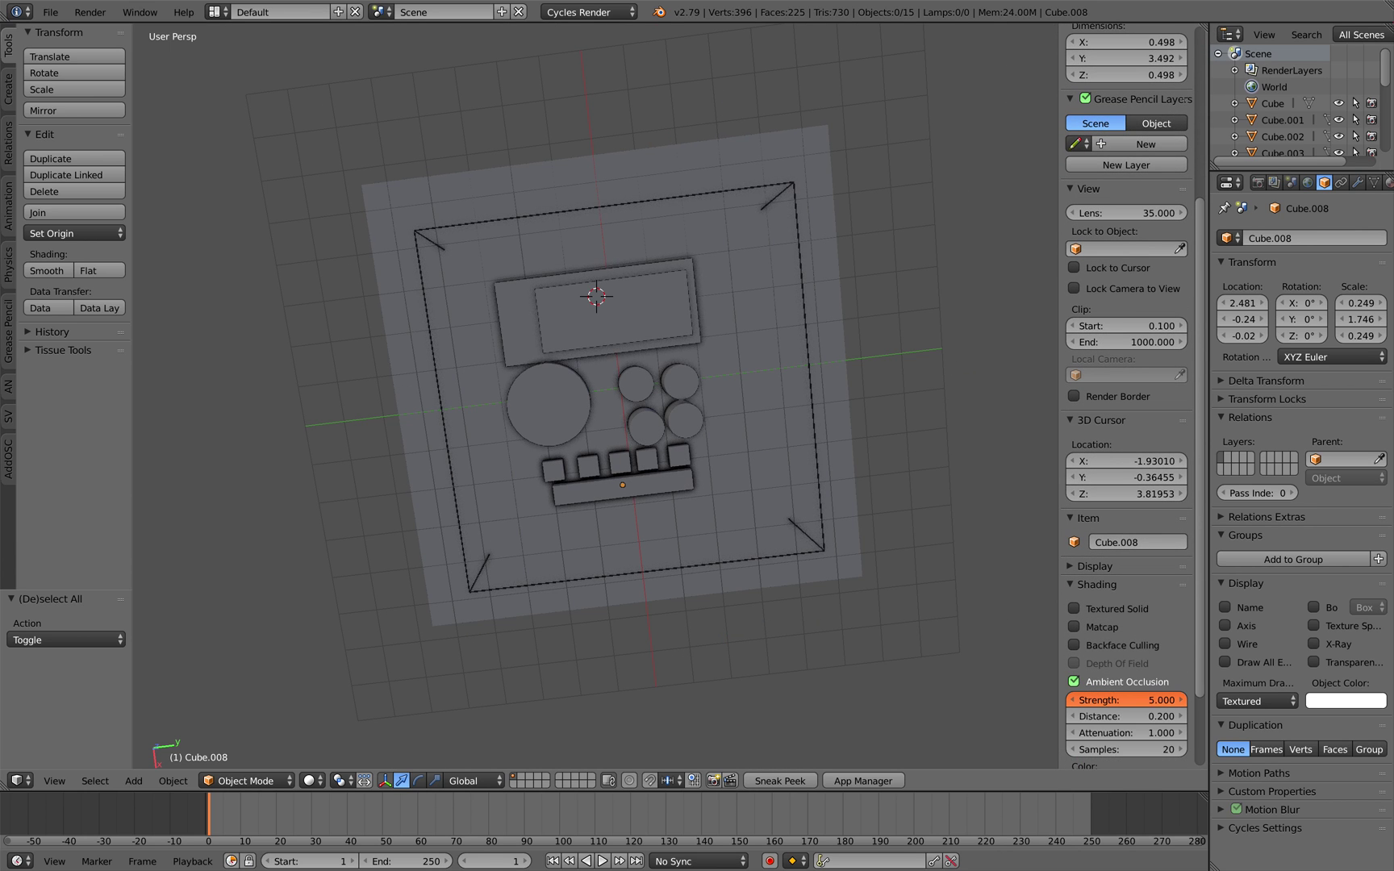
Inspect the shaded greeble blocks up close, selecting the upper block, a small cylinder and the large cylinder in turn
mouse_move(785, 548)
middle_mouse_down()
mouse_move(787, 498)
mouse_move(778, 538)
middle_mouse_up()
middle_click_drag(629, 390, 667, 451)
scroll(622, 307, "up", 2)
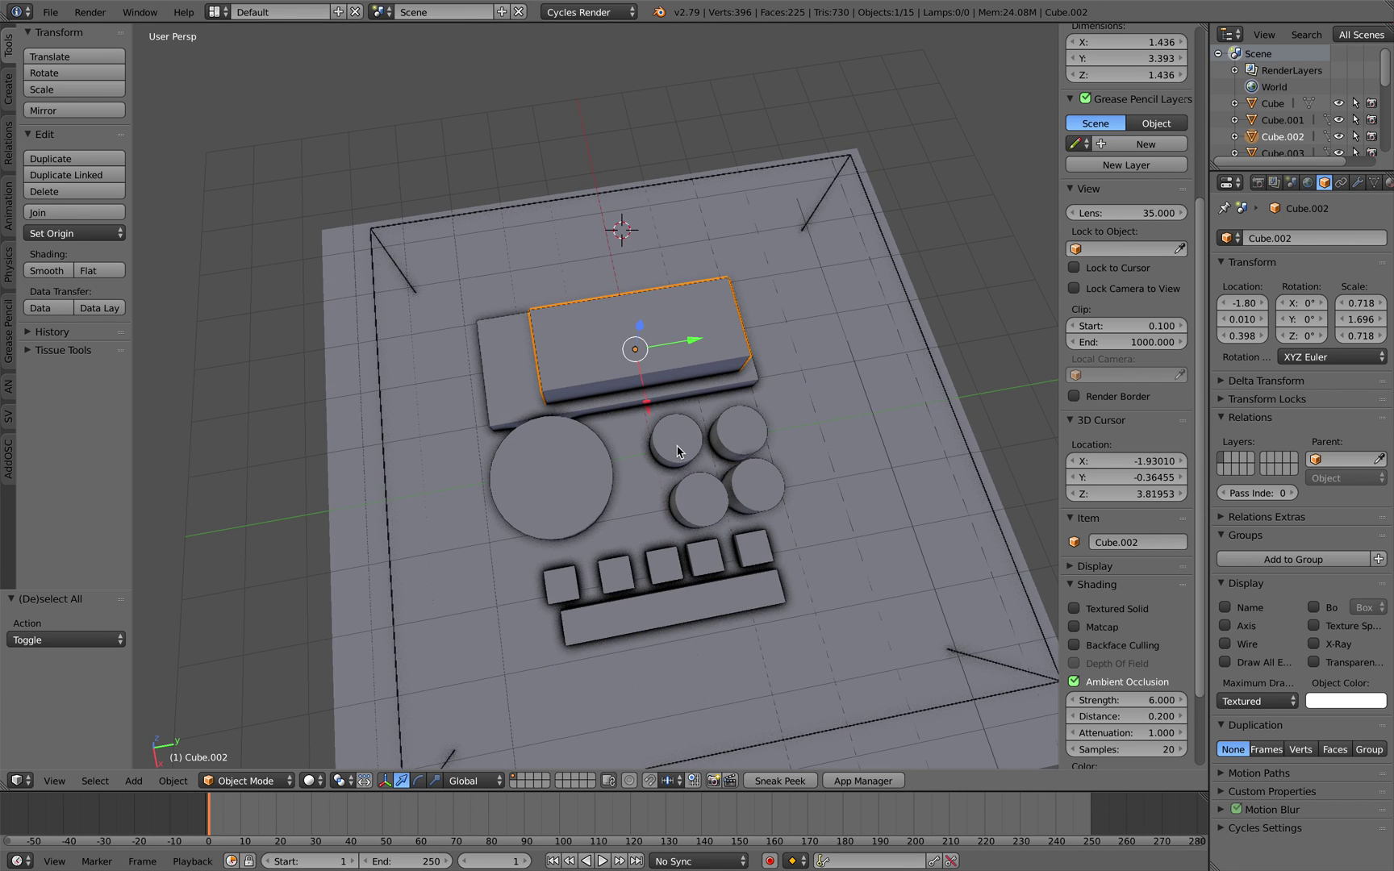
right_click(678, 451)
scroll(662, 464, "up", 2)
right_click(531, 513)
middle_click_drag(531, 513, 660, 440, "shift")
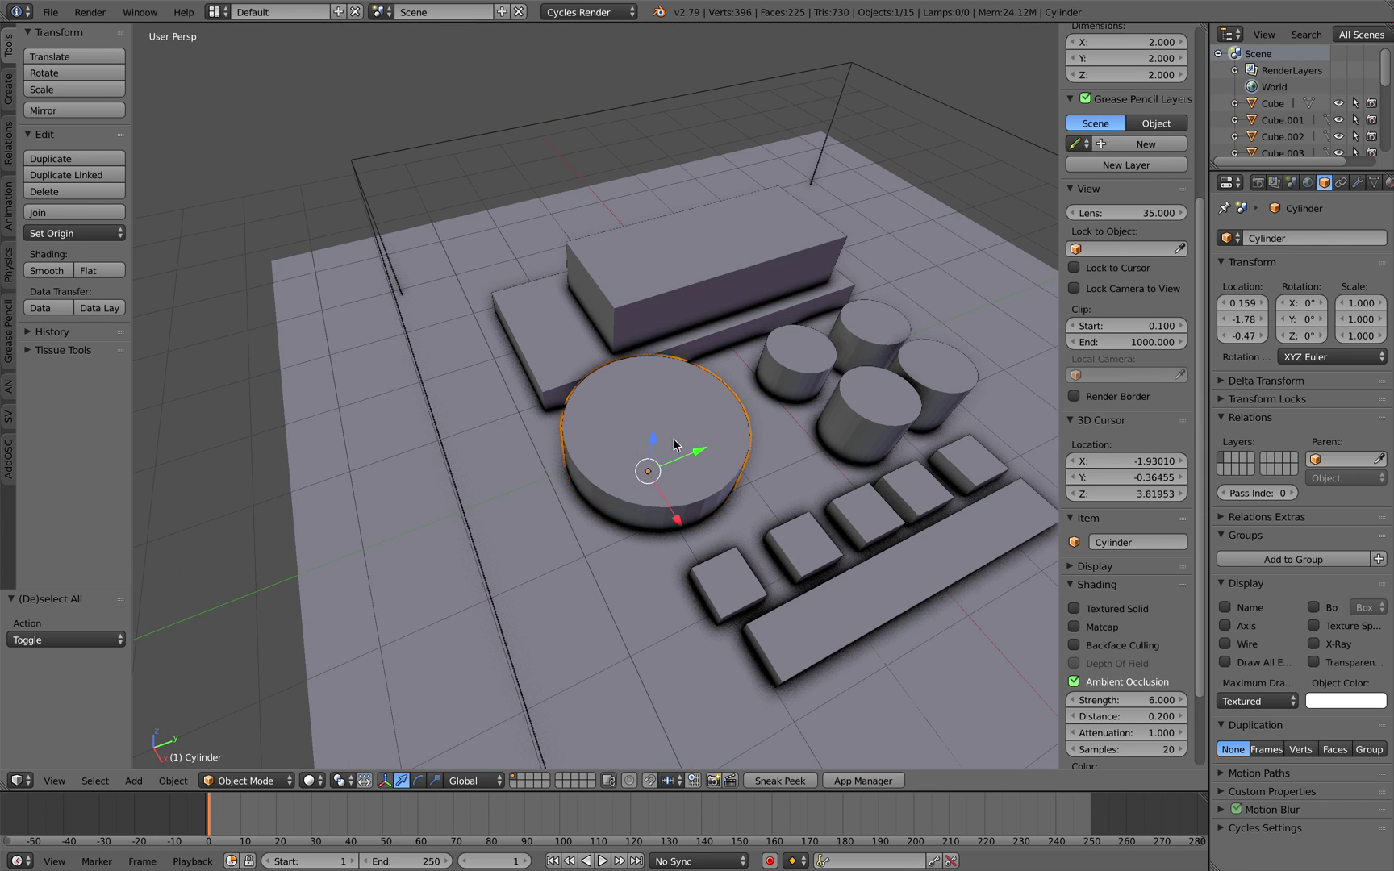
Inset the large cylinder's top face in Edit Mode by extruding it and scaling the new face inward
key("Tab")
left_click(801, 443)
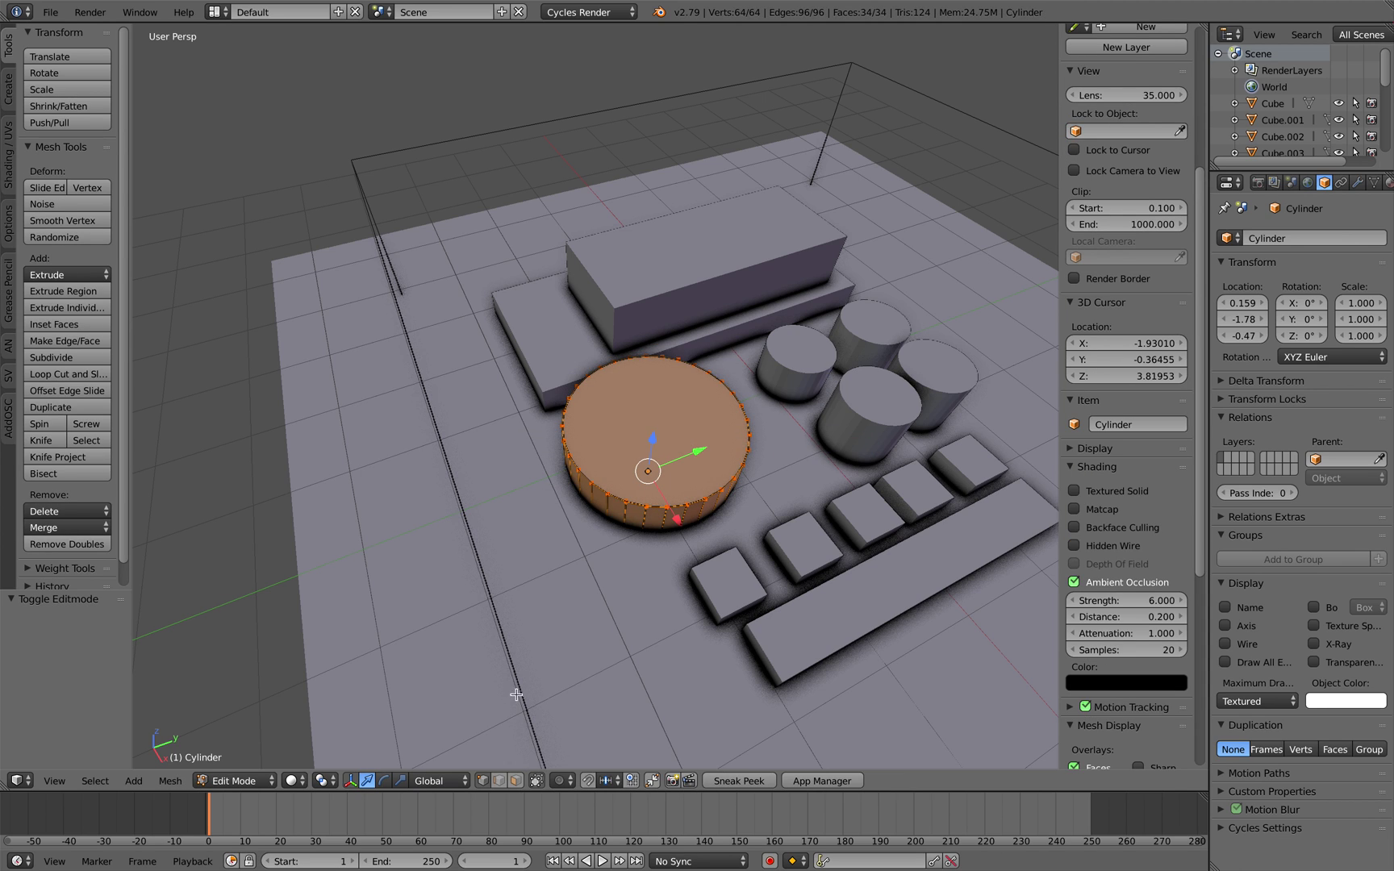
right_click(655, 422)
middle_click_drag(656, 422, 751, 481)
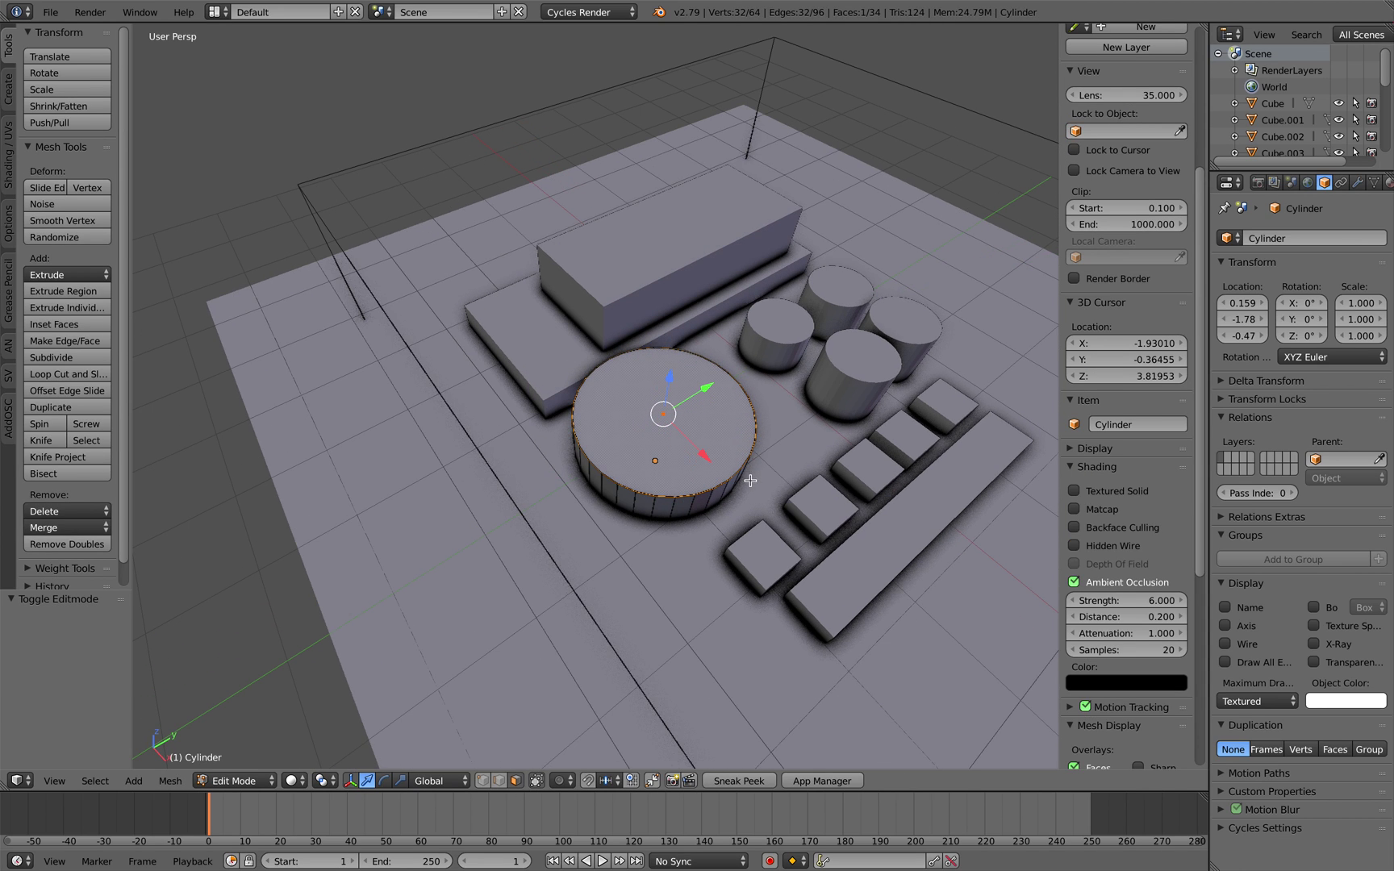
key("e")
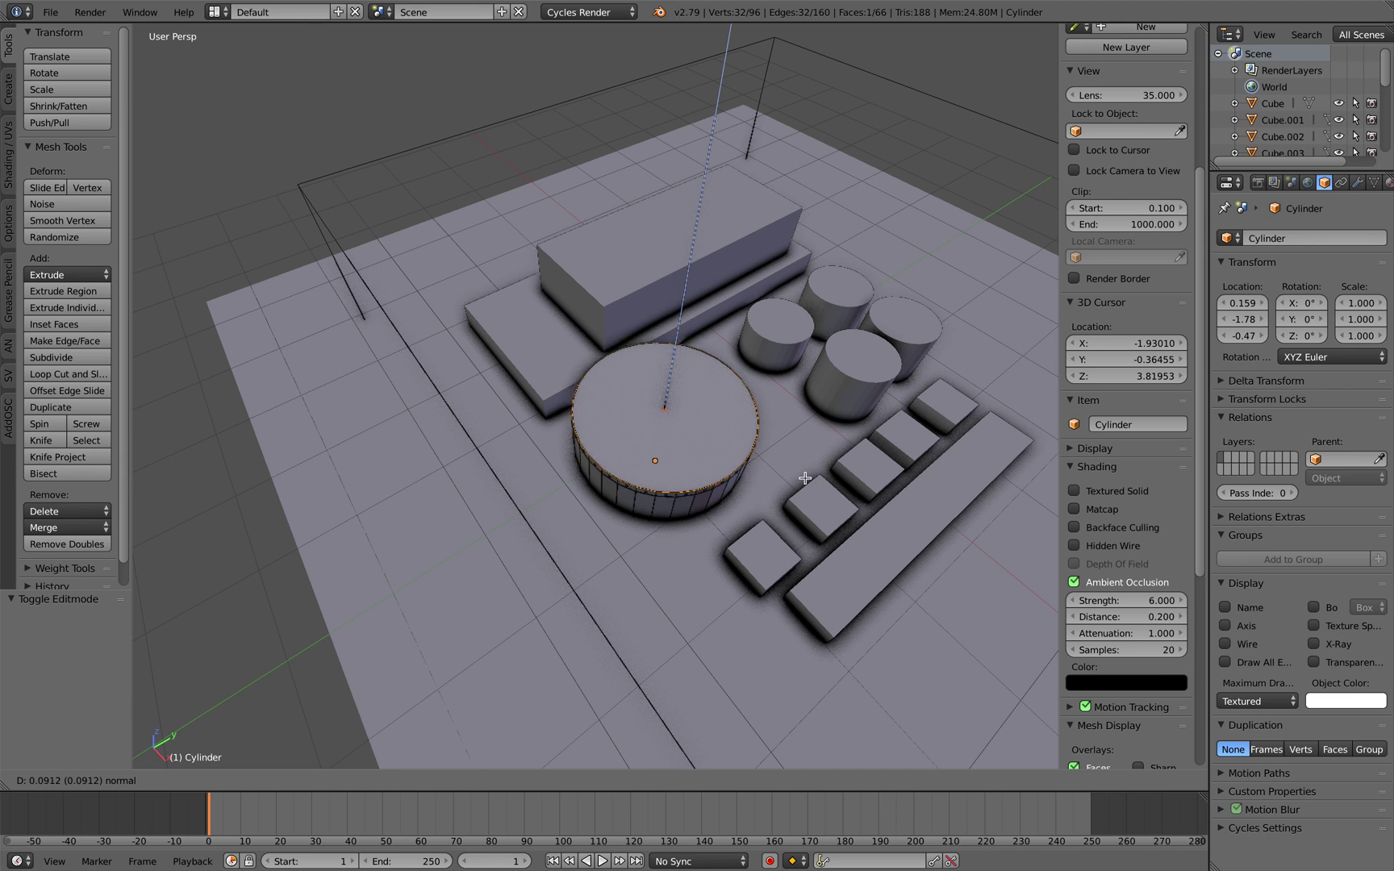
key("s")
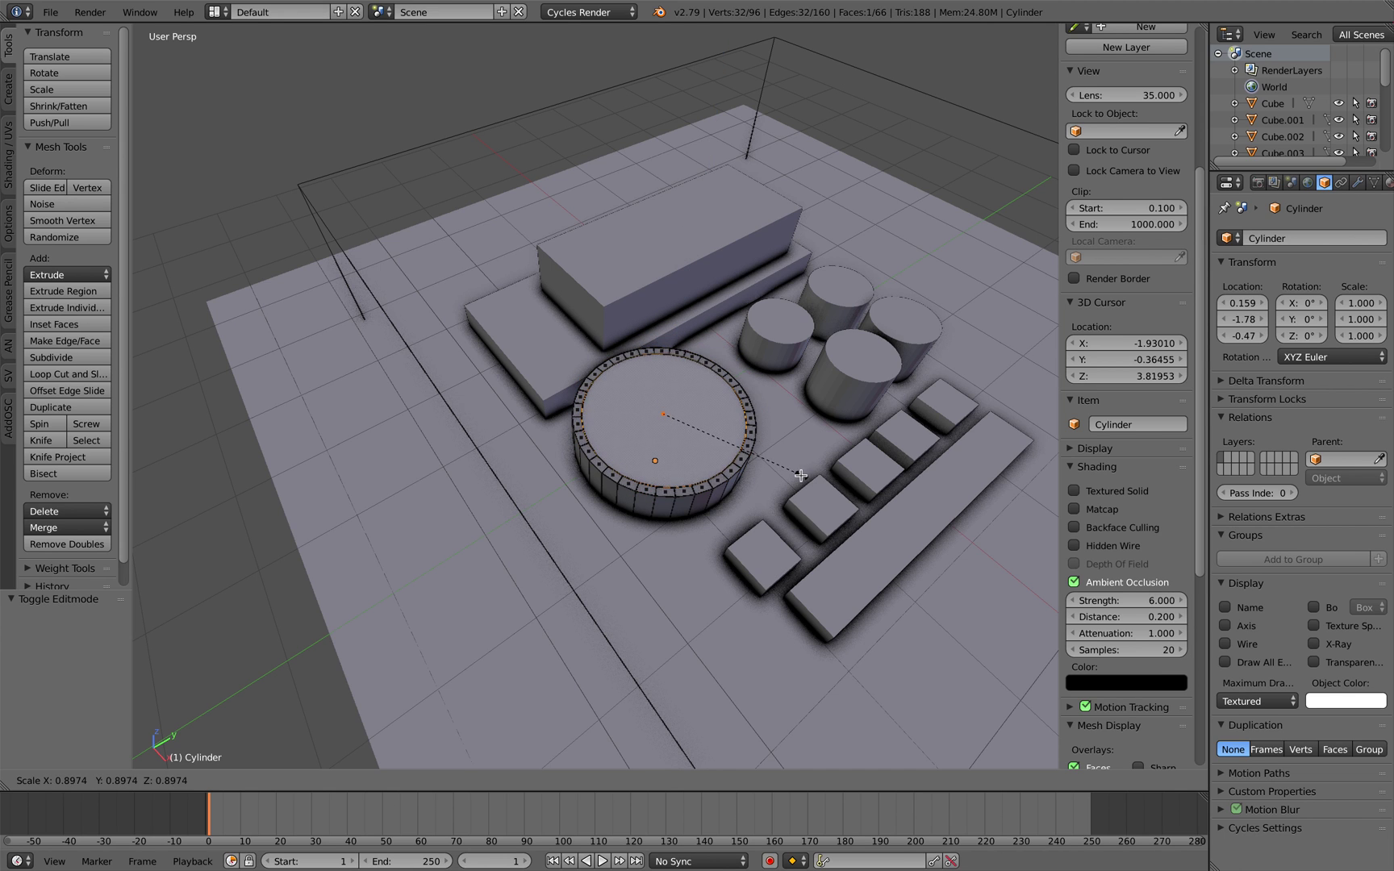
left_click(755, 458)
Extrude the large cylinder's inner top face downward to hollow it into a ring
middle_click_drag(755, 458, 657, 543)
key("e")
left_click(753, 483)
key("Tab")
Move the long bar about 0.09 units along X, away from the row of small cubes
right_click(649, 636)
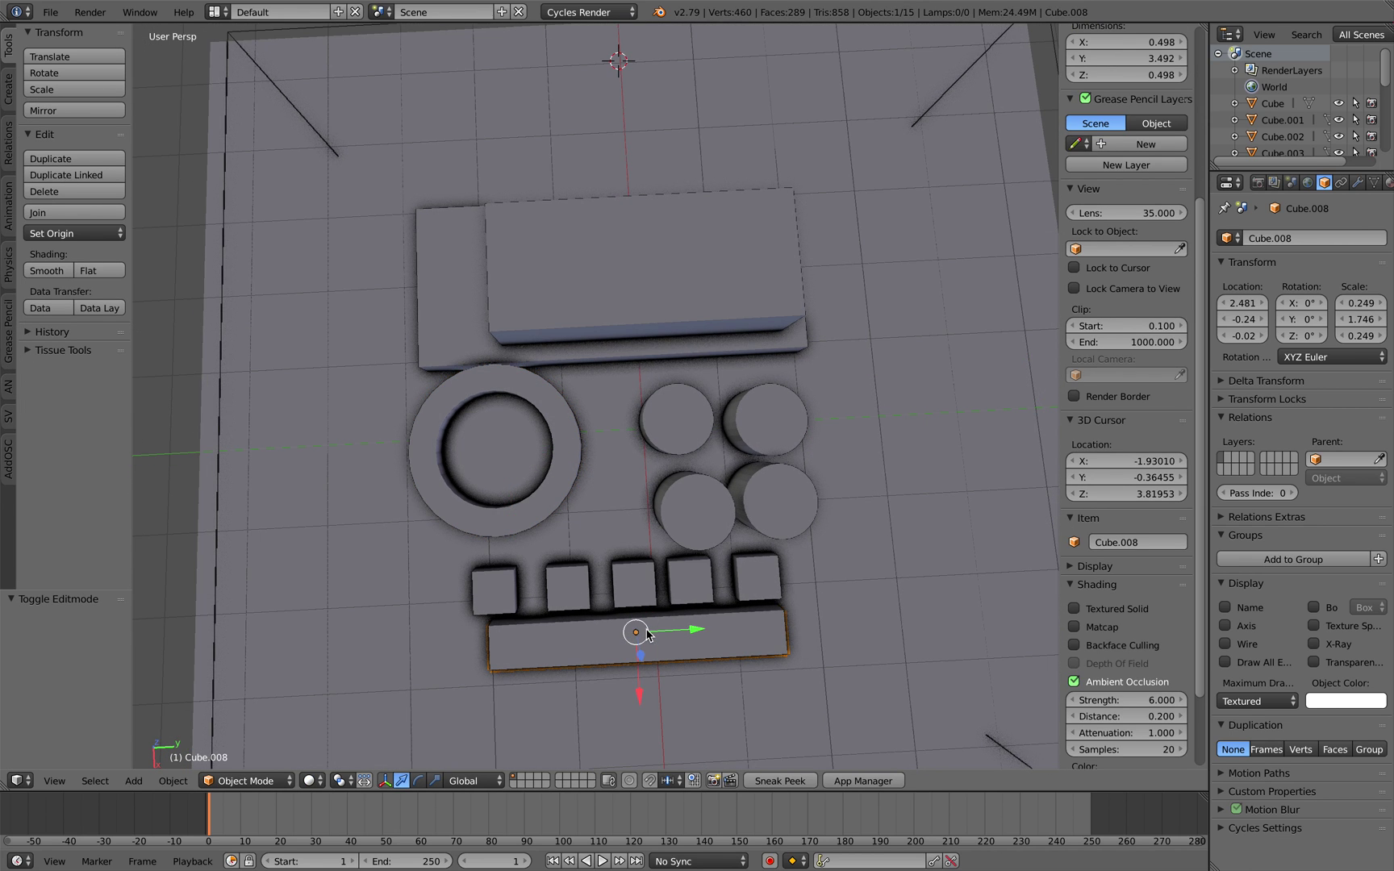
middle_click_drag(649, 636, 645, 618)
left_click_drag(645, 717, 643, 726)
middle_click_drag(644, 605, 729, 523)
Duplicate the middle small cube, shrink it and raise it along Z onto the long bar
right_click(685, 507)
key("shift+d")
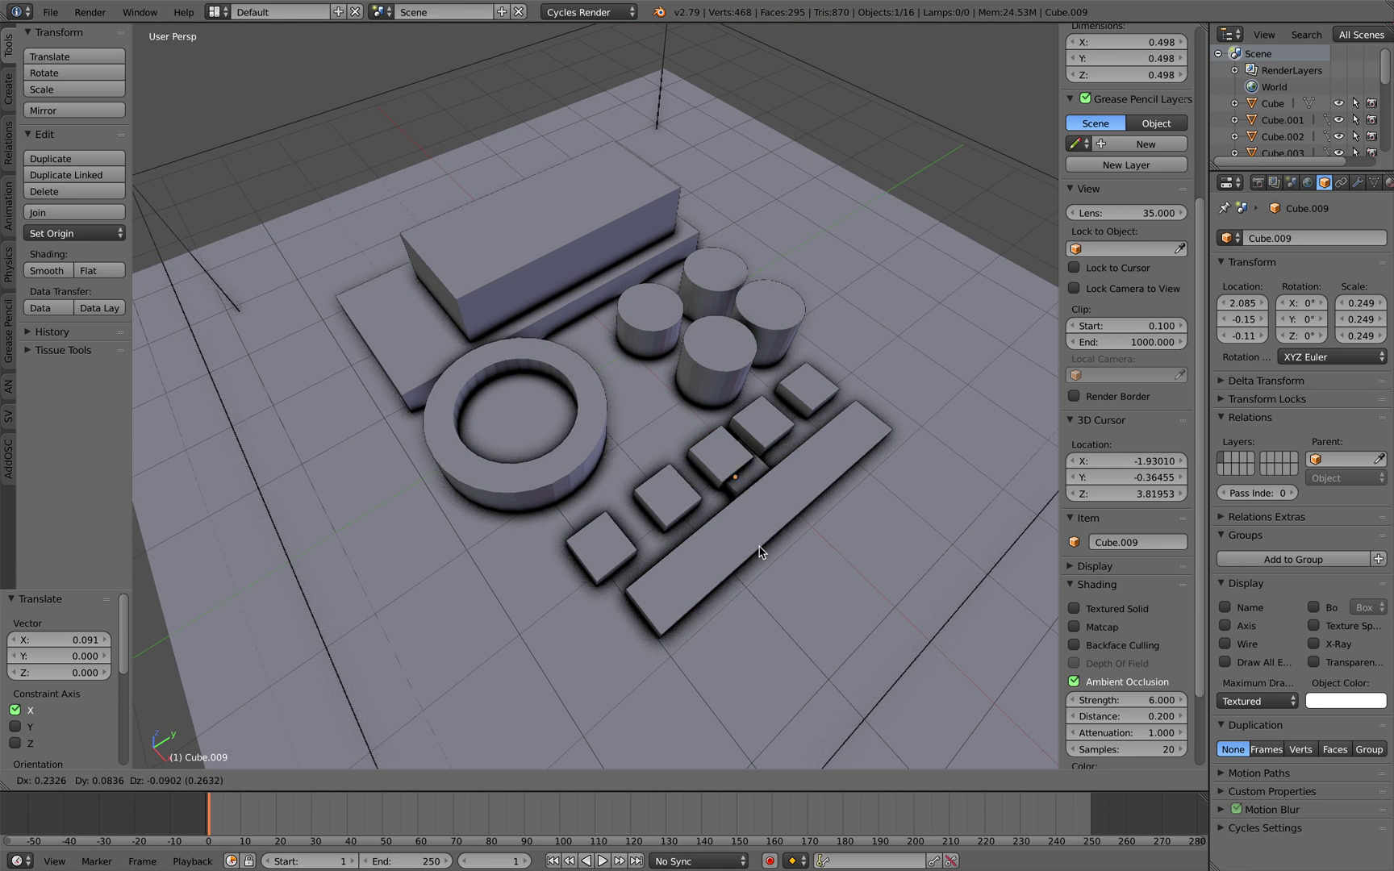
left_click(801, 577)
key("s")
left_click(779, 563)
mouse_move(779, 558)
middle_mouse_down()
mouse_move(782, 501)
mouse_move(807, 525)
mouse_move(787, 567)
middle_mouse_up()
key("g")
key("z")
left_click(783, 456)
Scale the duplicated cube down to about 0.28 units and narrow it along Y to about 0.13
key("s")
left_click(797, 563)
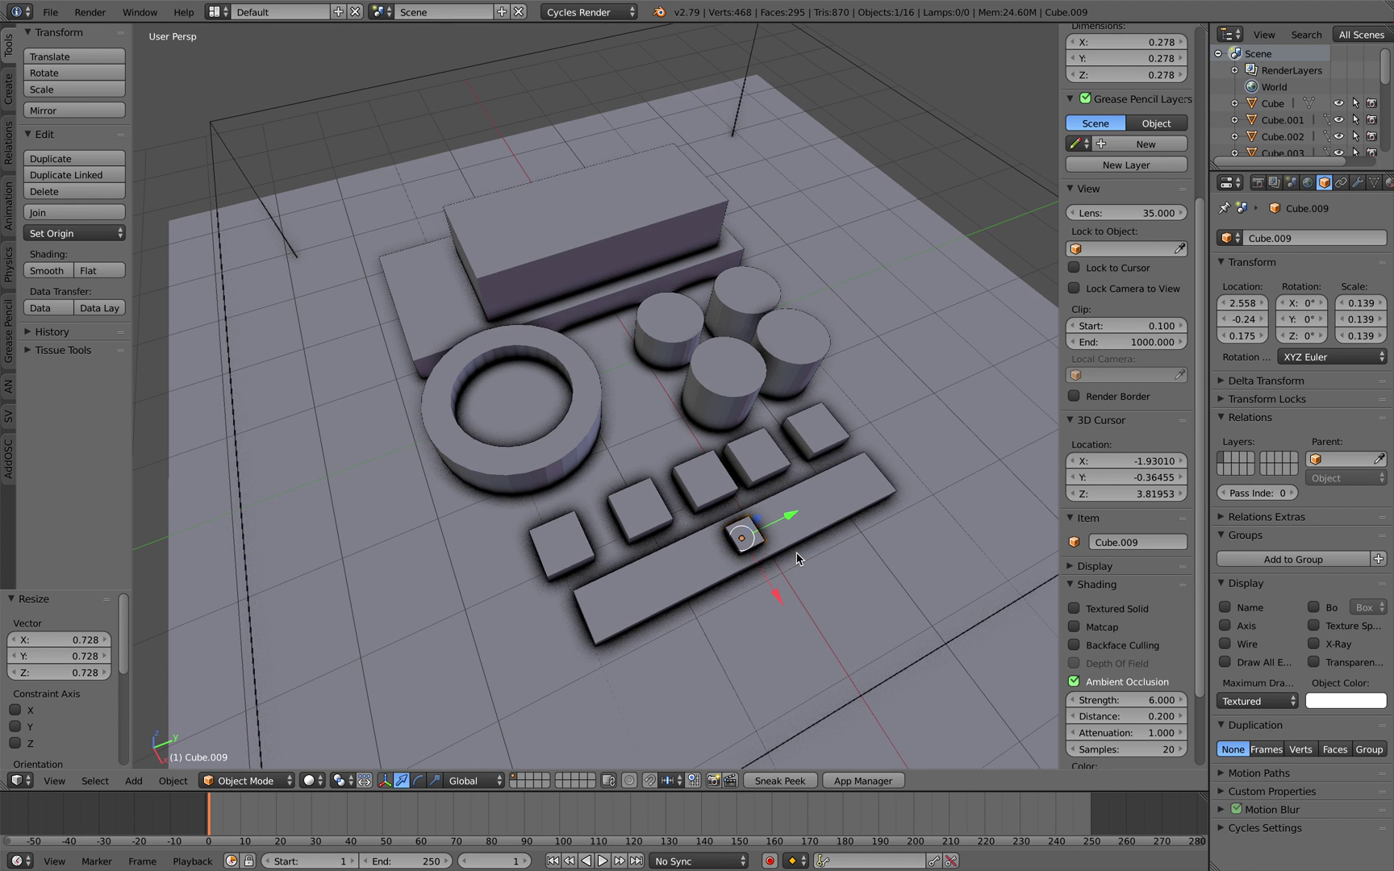
key("s")
key("y")
left_click(753, 562)
Duplicate the thin block along Y and repeat the duplication to make a row of seven along the bar
middle_click_drag(766, 565, 681, 594)
key("shift+d")
key("y")
left_click(772, 576)
key("shift+r")
key("shift+r")
key("a")
scroll(704, 602, "down", 5)
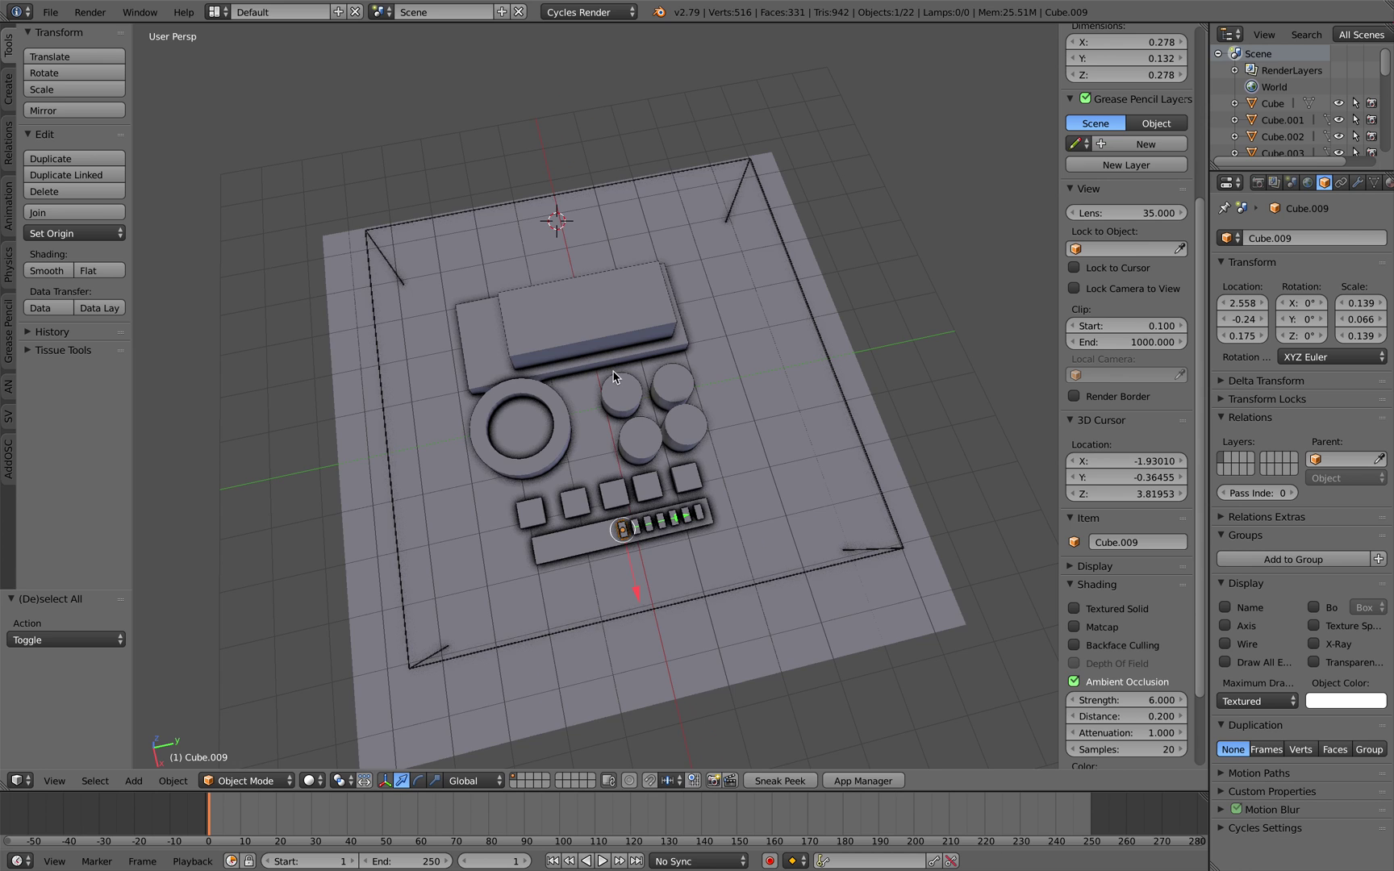
Save the scene over the existing file
middle_click_drag(613, 377, 612, 421)
key("ctrl+s")
left_click(609, 465)
scroll(618, 464, "down", 2)
scroll(622, 462, "up", 2)
key("ctrl+s")
left_click(623, 461)
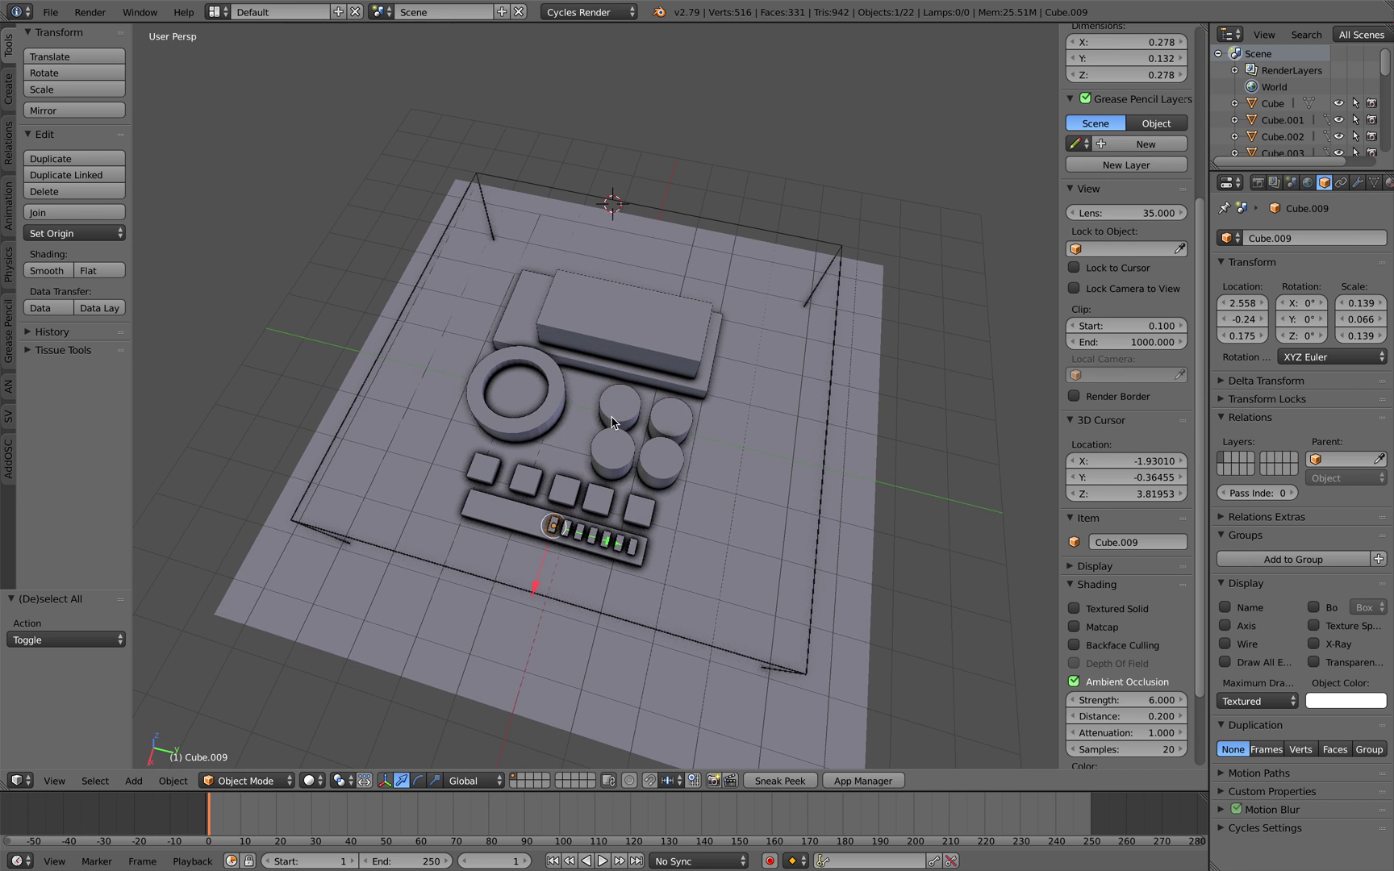
Deselect everything and delete the large wireframe bounding cube around the greebles
key("a")
key("a")
key("a")
key("a")
middle_click_drag(487, 338, 452, 347)
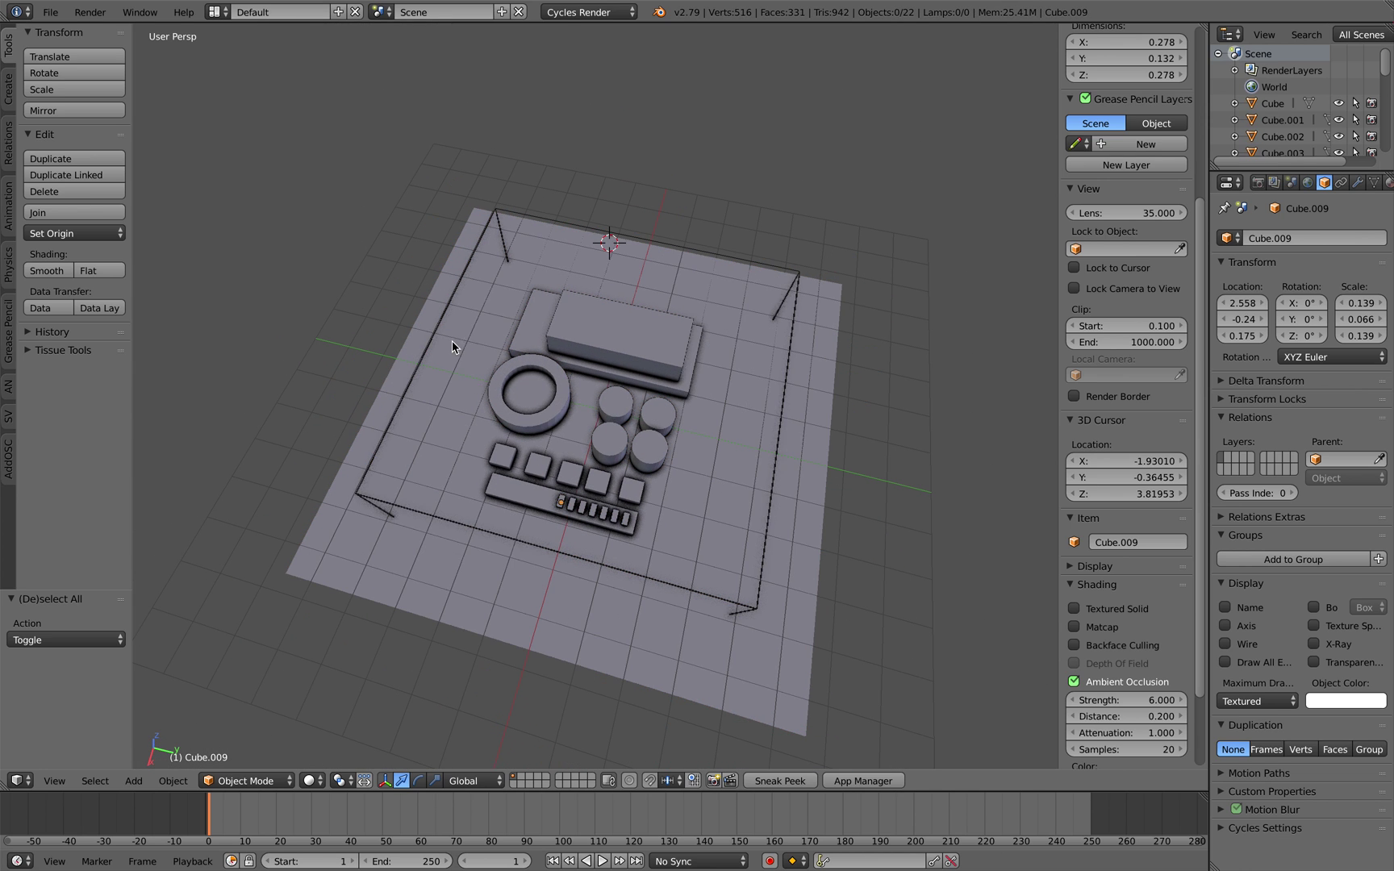
right_click(599, 238)
middle_click_drag(591, 239, 593, 259)
key("x")
left_click(594, 256)
scroll(561, 265, "down", 2)
Select the upper large block and switch the screen layout to Compositing
key("a")
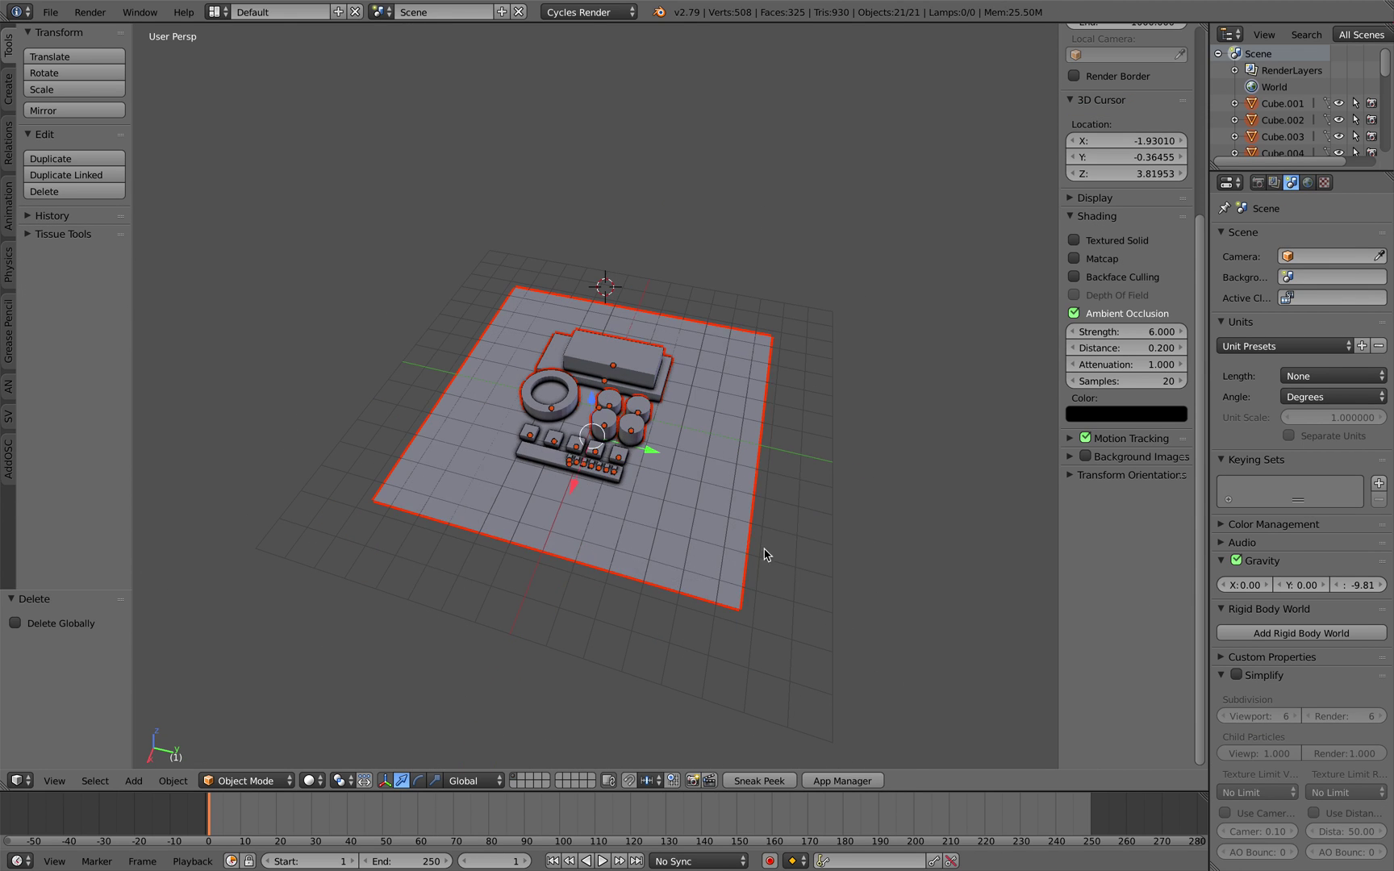
scroll(784, 567, "up", 2)
middle_click_drag(784, 566, 735, 518)
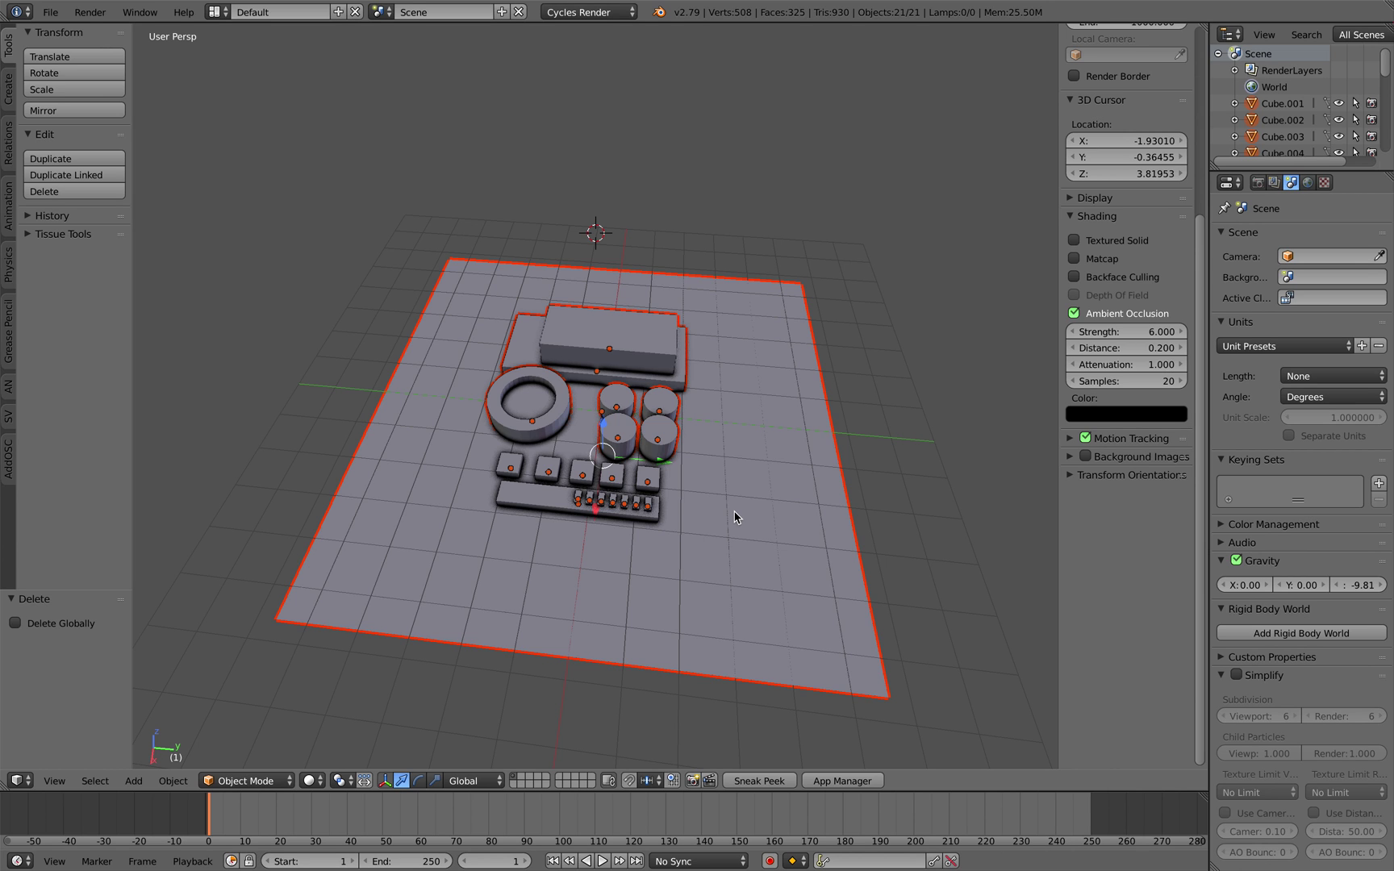
middle_click_drag(780, 462, 710, 404)
right_click(656, 355)
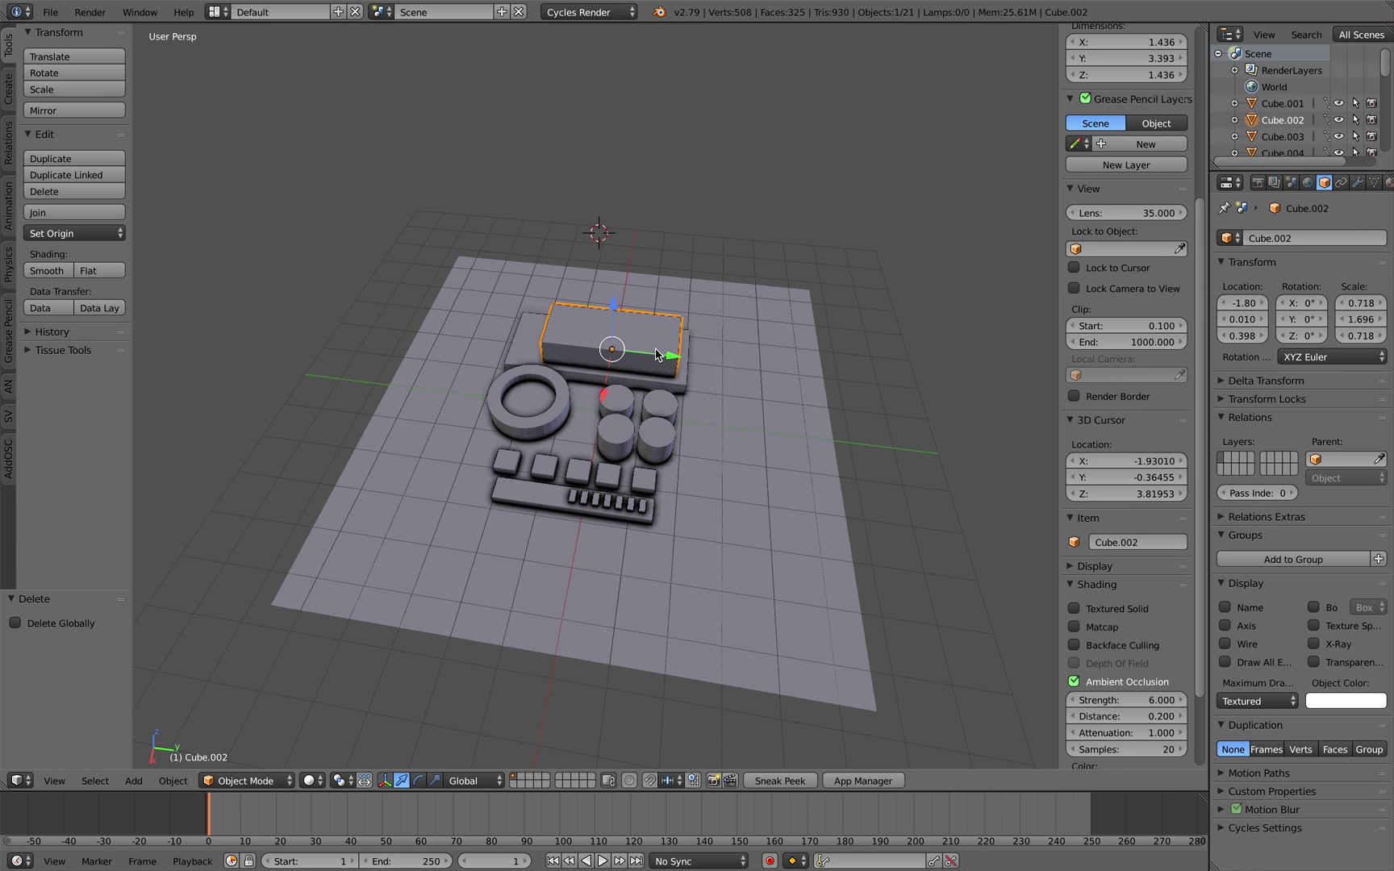
middle_click_drag(656, 355, 650, 345)
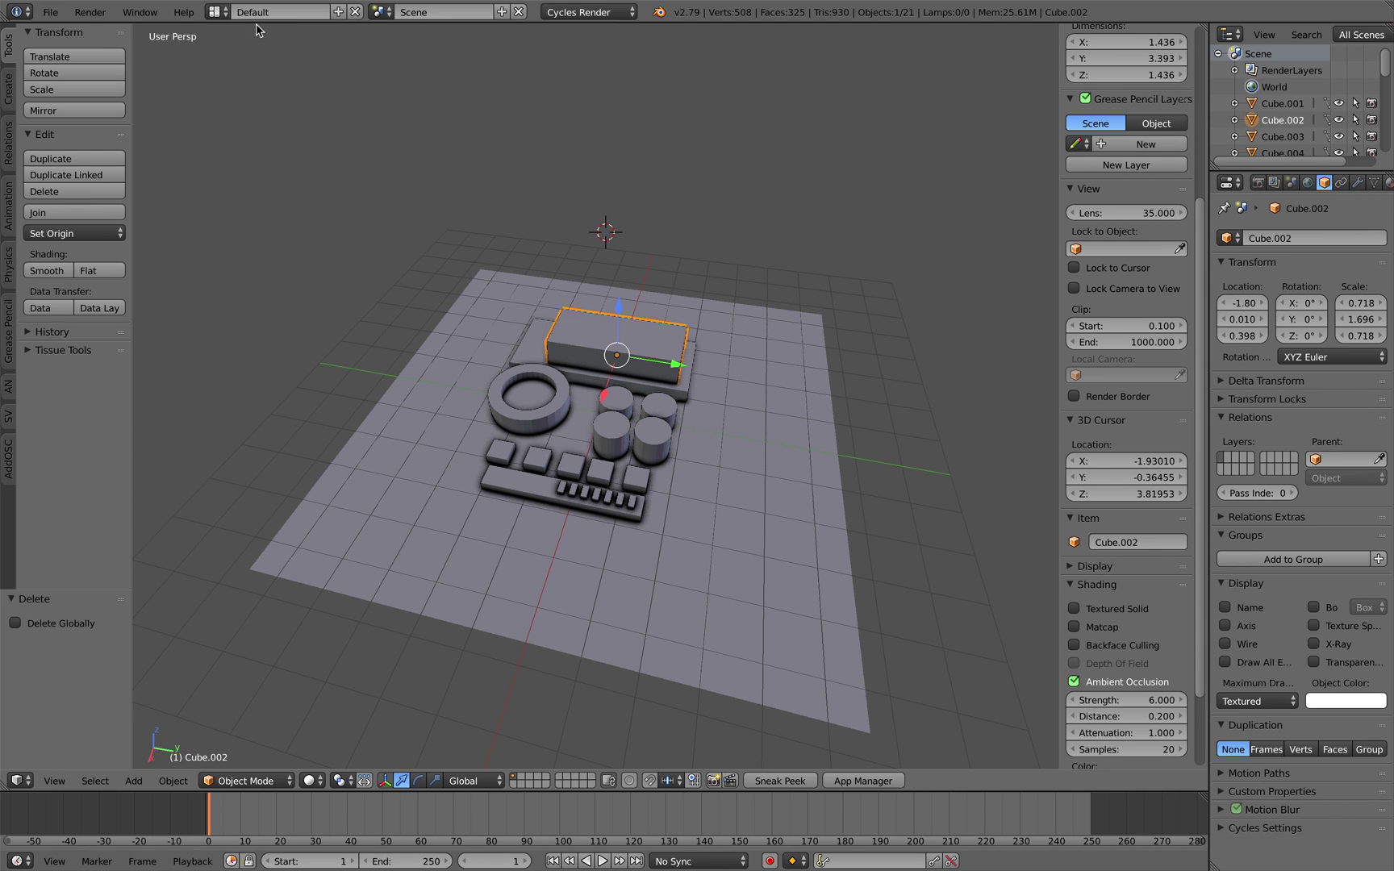
left_click(216, 11)
left_click(234, 70)
Switch the node editor to material shader nodes and create a new material for the upper block
middle_click_drag(674, 625, 561, 526)
left_click_drag(567, 540, 422, 563)
middle_click_drag(702, 605, 787, 635)
left_click_drag(419, 530, 387, 557)
scroll(632, 666, "down", 3)
middle_click_drag(631, 666, 611, 639)
left_click(283, 512)
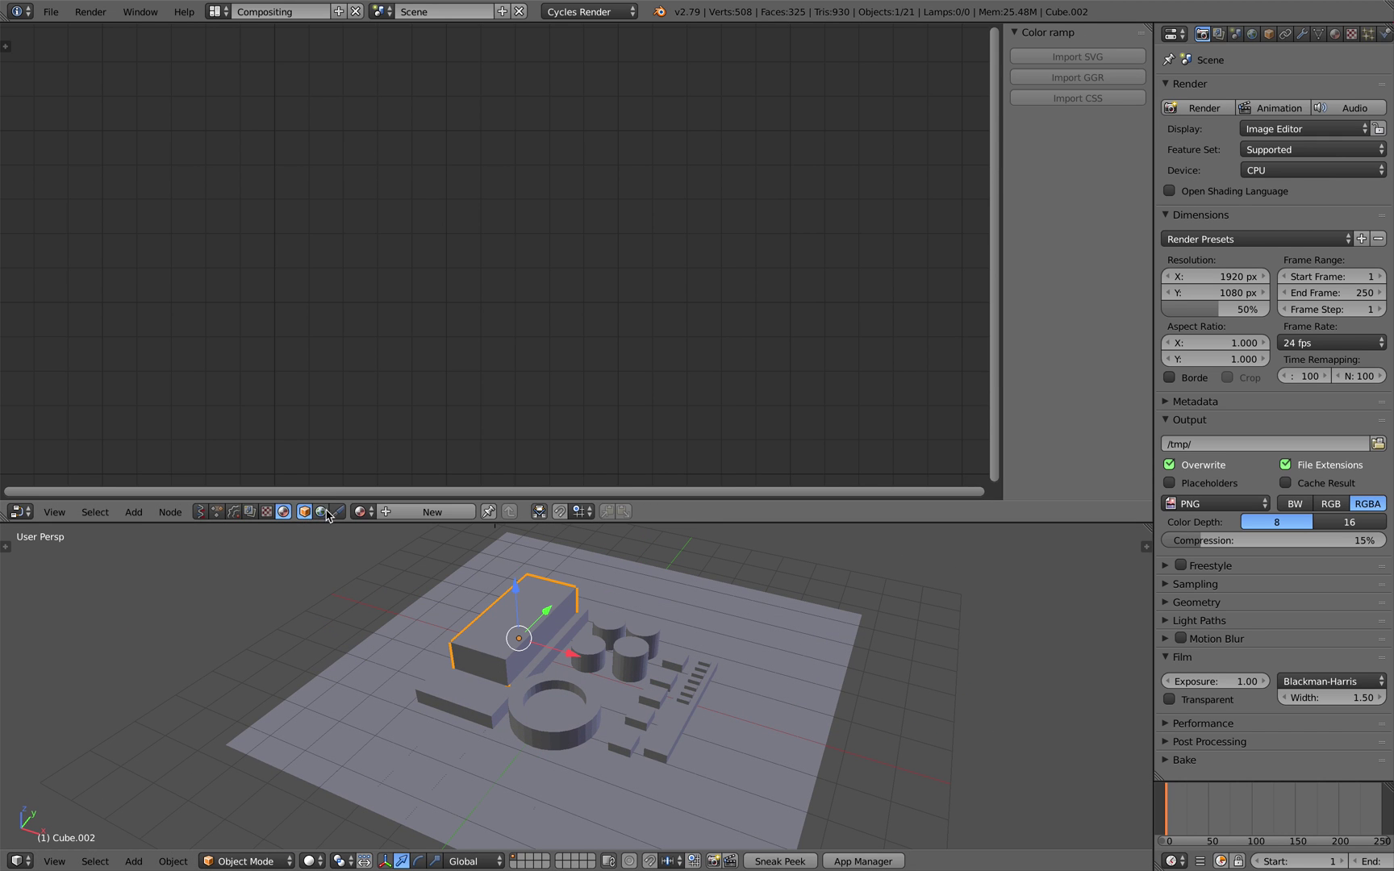
left_click(418, 515)
key("Home")
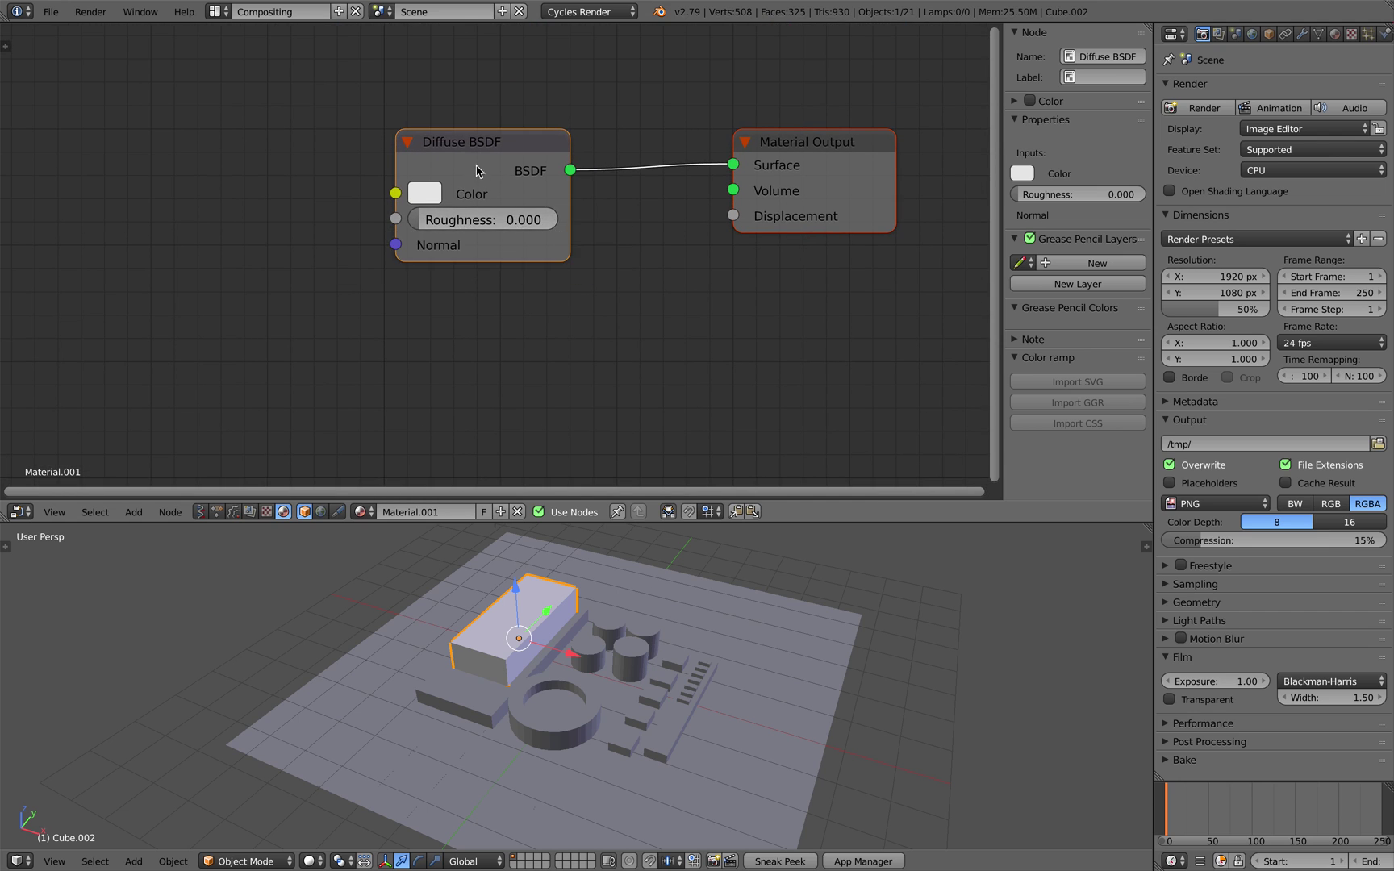
Replace the material's Diffuse BSDF with an Emission shader connected to the Material Output's Surface
left_click_drag(477, 173, 498, 162)
middle_click_drag(485, 149, 517, 164)
key("x")
key("shift+a")
left_click(447, 167)
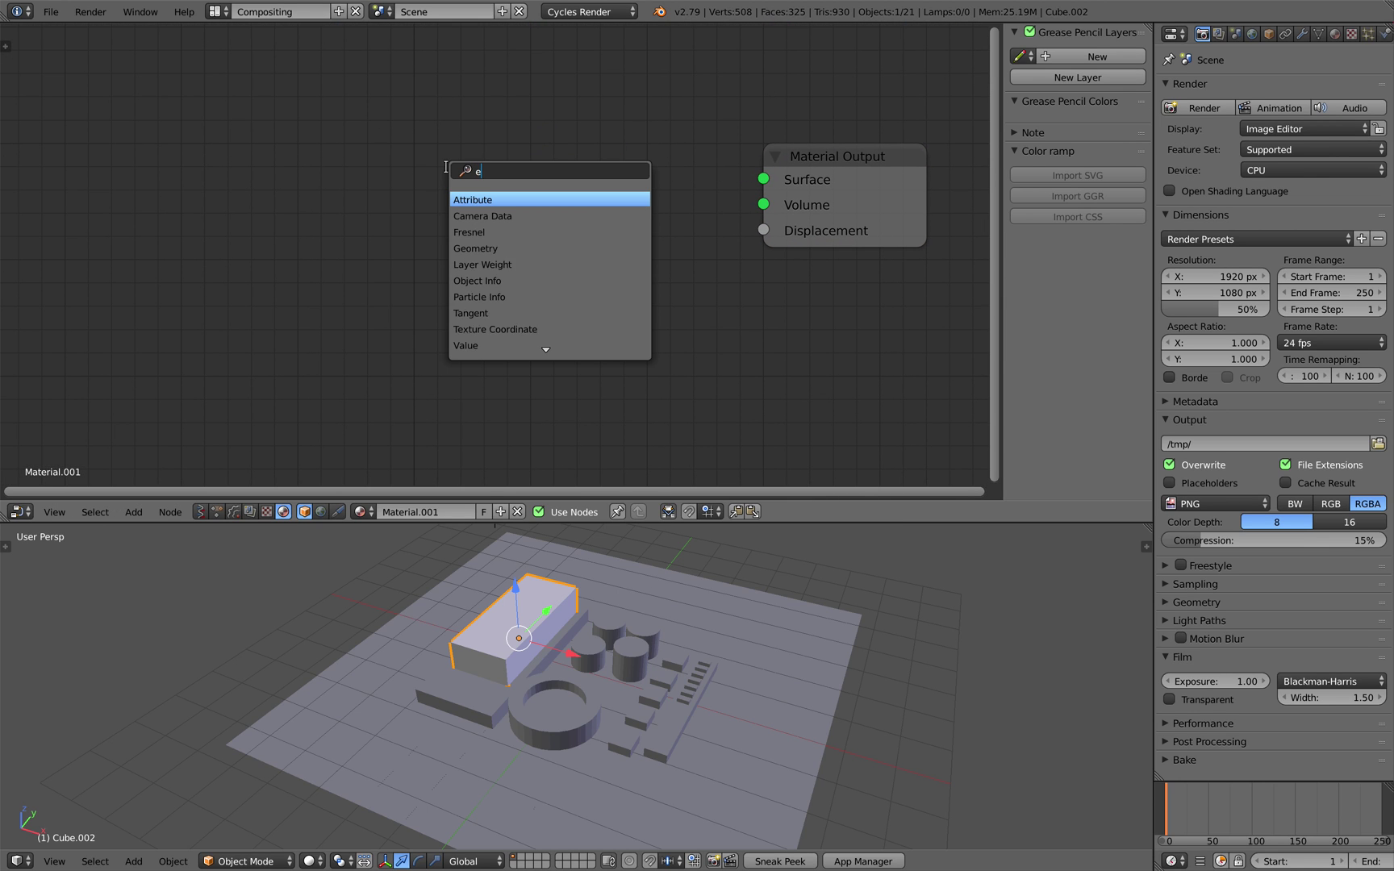
type("emi")
key("Return")
left_click(445, 171)
left_click_drag(610, 208, 759, 178)
left_click_drag(594, 177, 618, 160)
Preview the emissive block in Rendered viewport shading and return to Solid shading
mouse_move(616, 560)
middle_mouse_down()
mouse_move(645, 620)
mouse_move(557, 694)
middle_mouse_up()
left_click(311, 861)
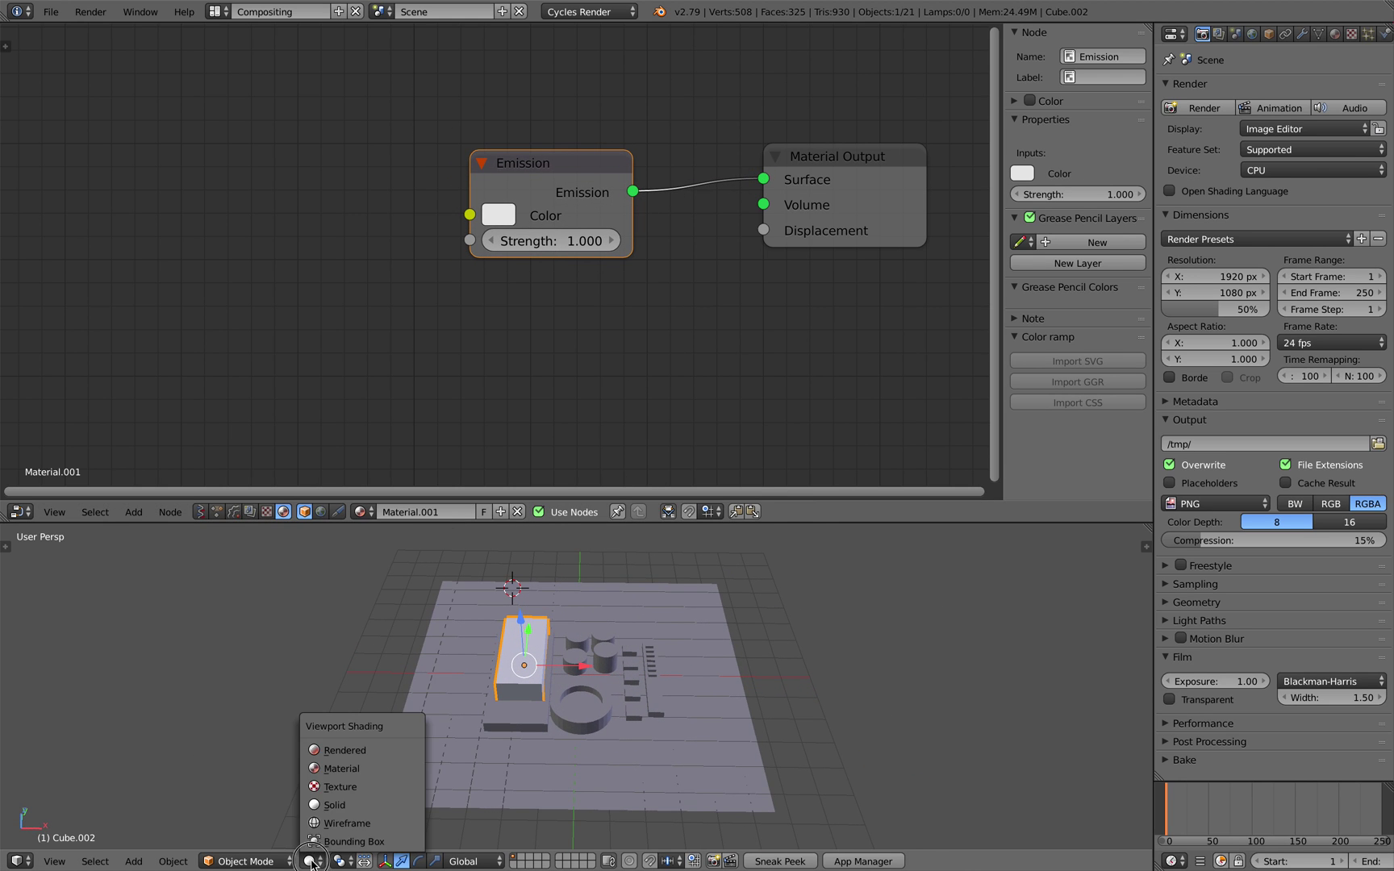
left_click(332, 751)
middle_click_drag(545, 674, 533, 668)
left_click(312, 861)
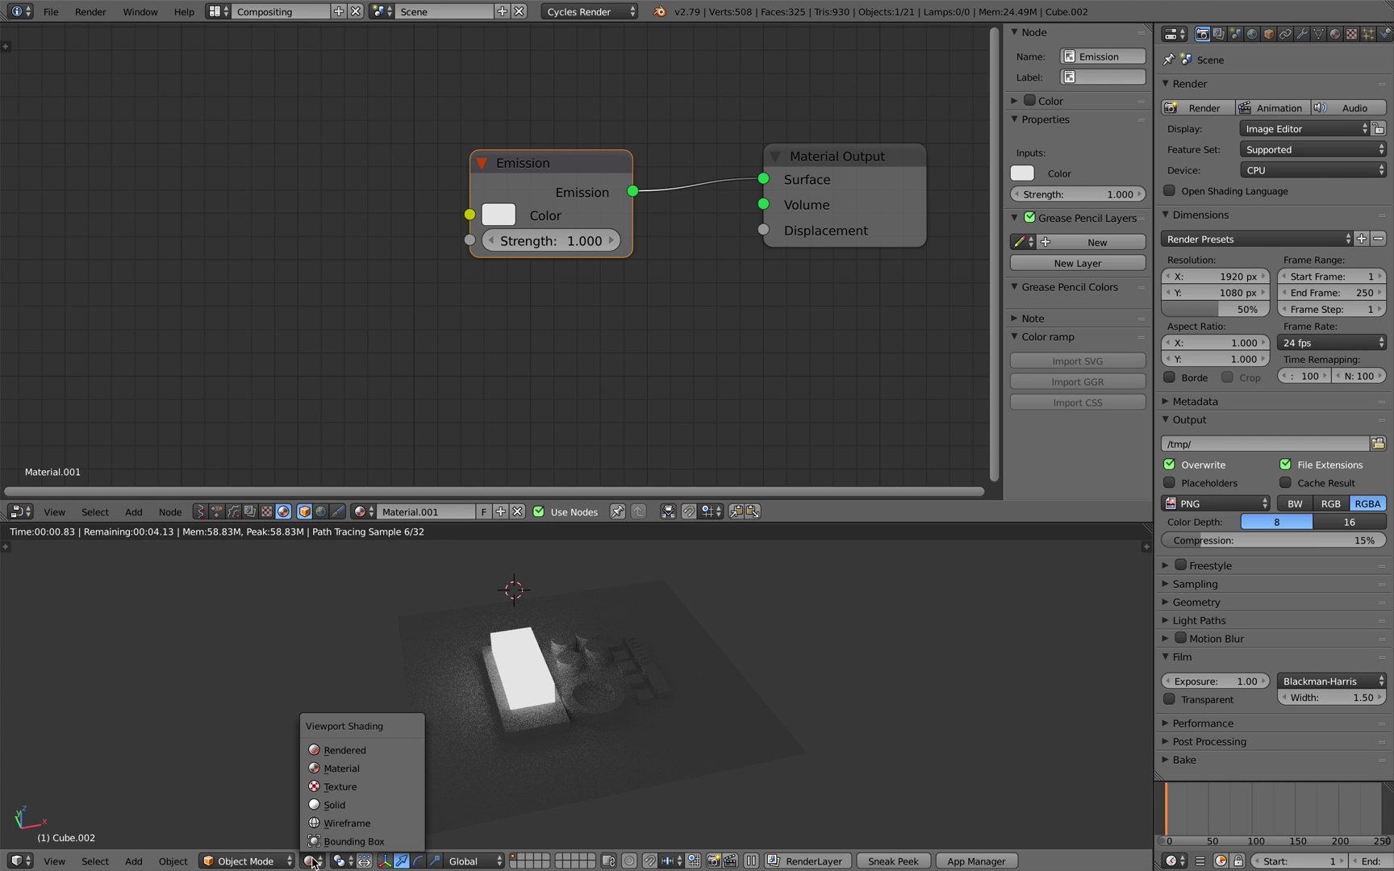
left_click(335, 805)
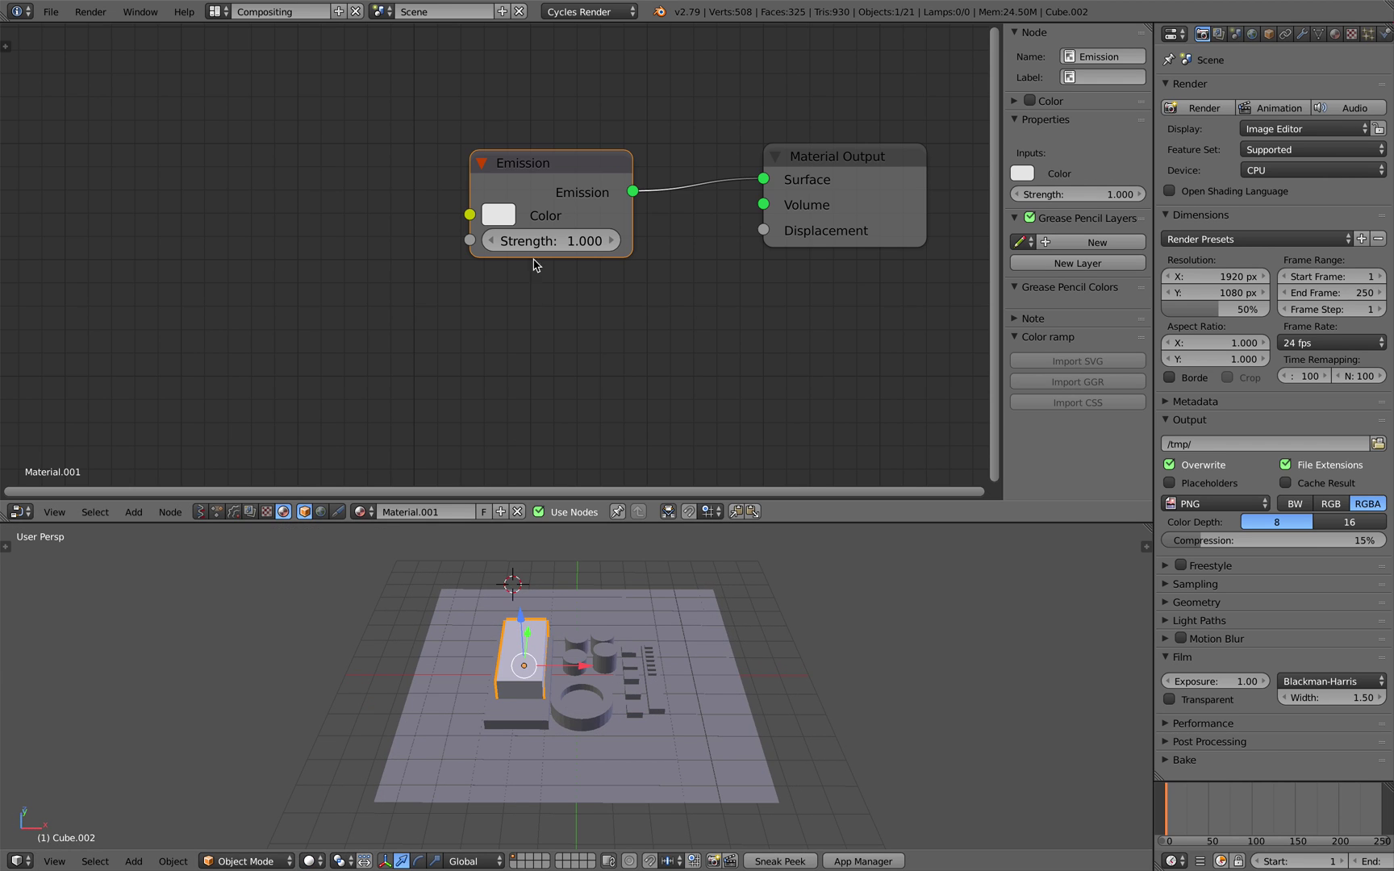
Select all objects with the upper block active and link its Emission material to all of them
left_click_drag(550, 192, 587, 177)
middle_click_drag(601, 620, 514, 598)
key("a")
key("a")
scroll(555, 612, "up", 1)
scroll(556, 613, "up", 1)
right_click(555, 594, "shift")
right_click(555, 594, "shift")
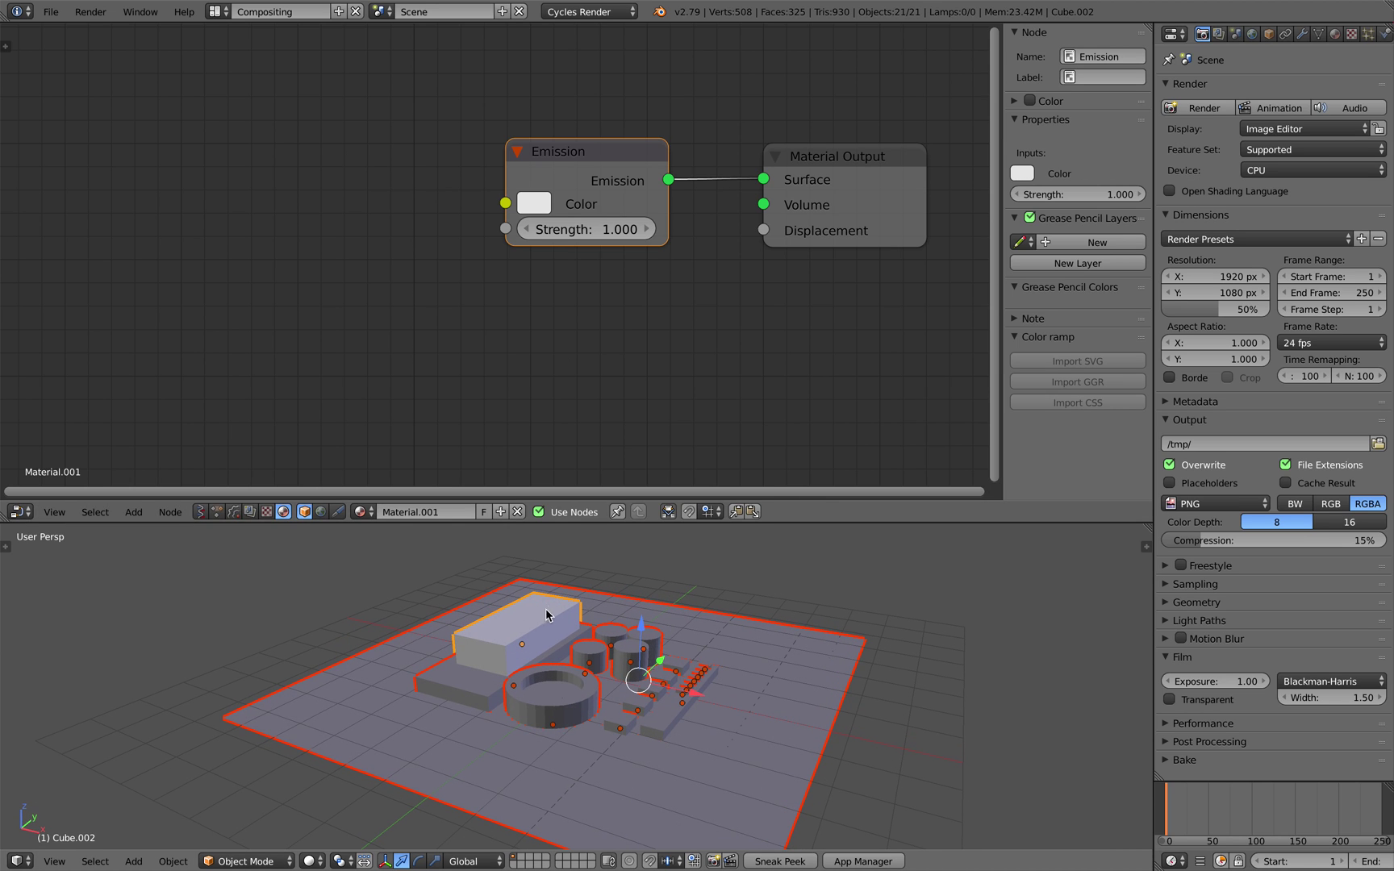
key("a")
key("a")
key("ctrl+l")
left_click(562, 611)
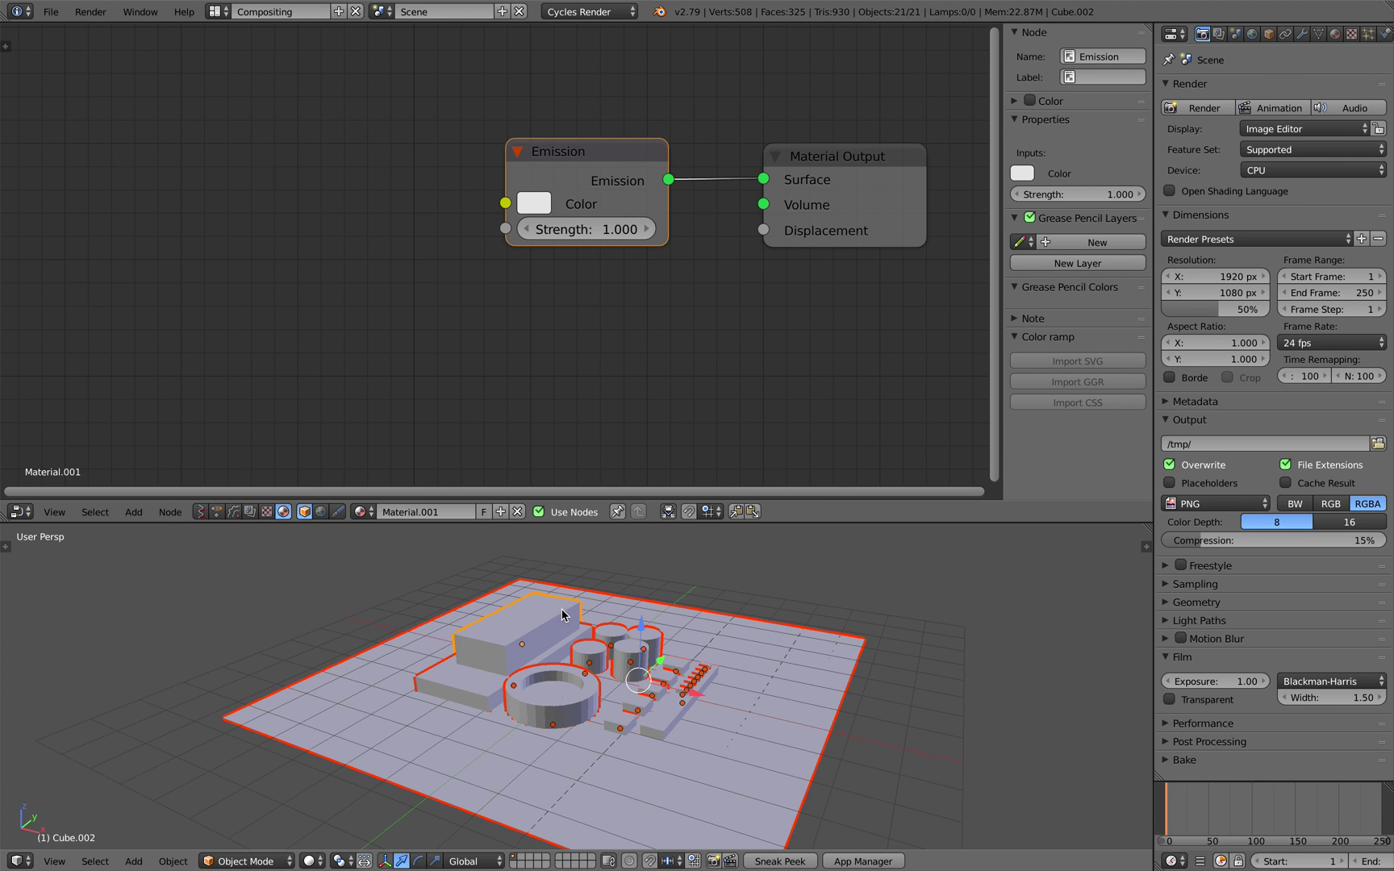
Check the shared Emission material on the whole scene in Rendered shading, then go back to Solid shading
middle_click_drag(562, 611, 551, 691)
left_click(315, 862)
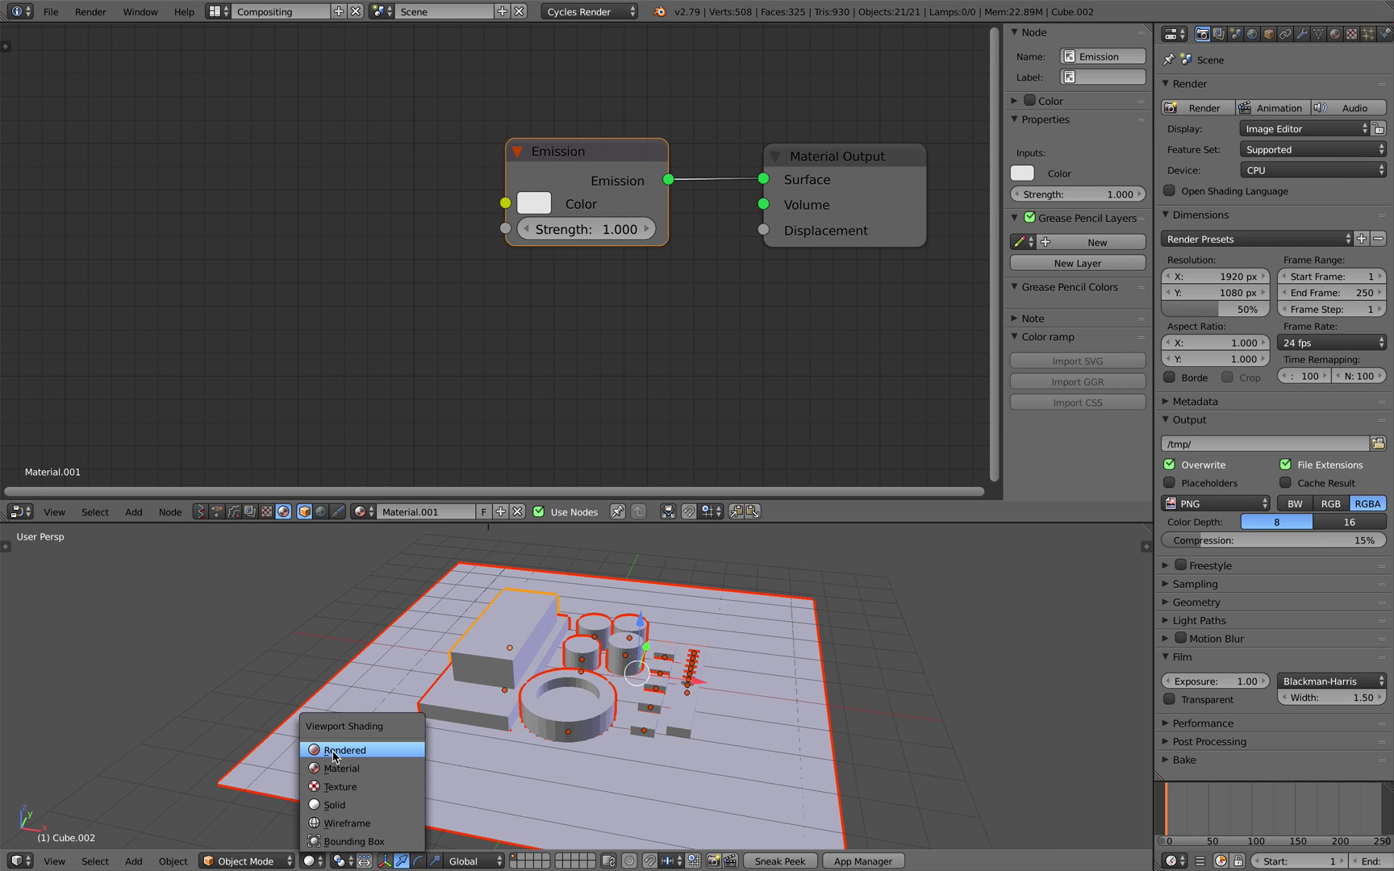
left_click(355, 749)
mouse_move(508, 735)
middle_mouse_down()
mouse_move(435, 811)
mouse_move(458, 735)
mouse_move(452, 799)
middle_mouse_up()
left_click(309, 862)
left_click(334, 809)
middle_click_drag(646, 682, 644, 690)
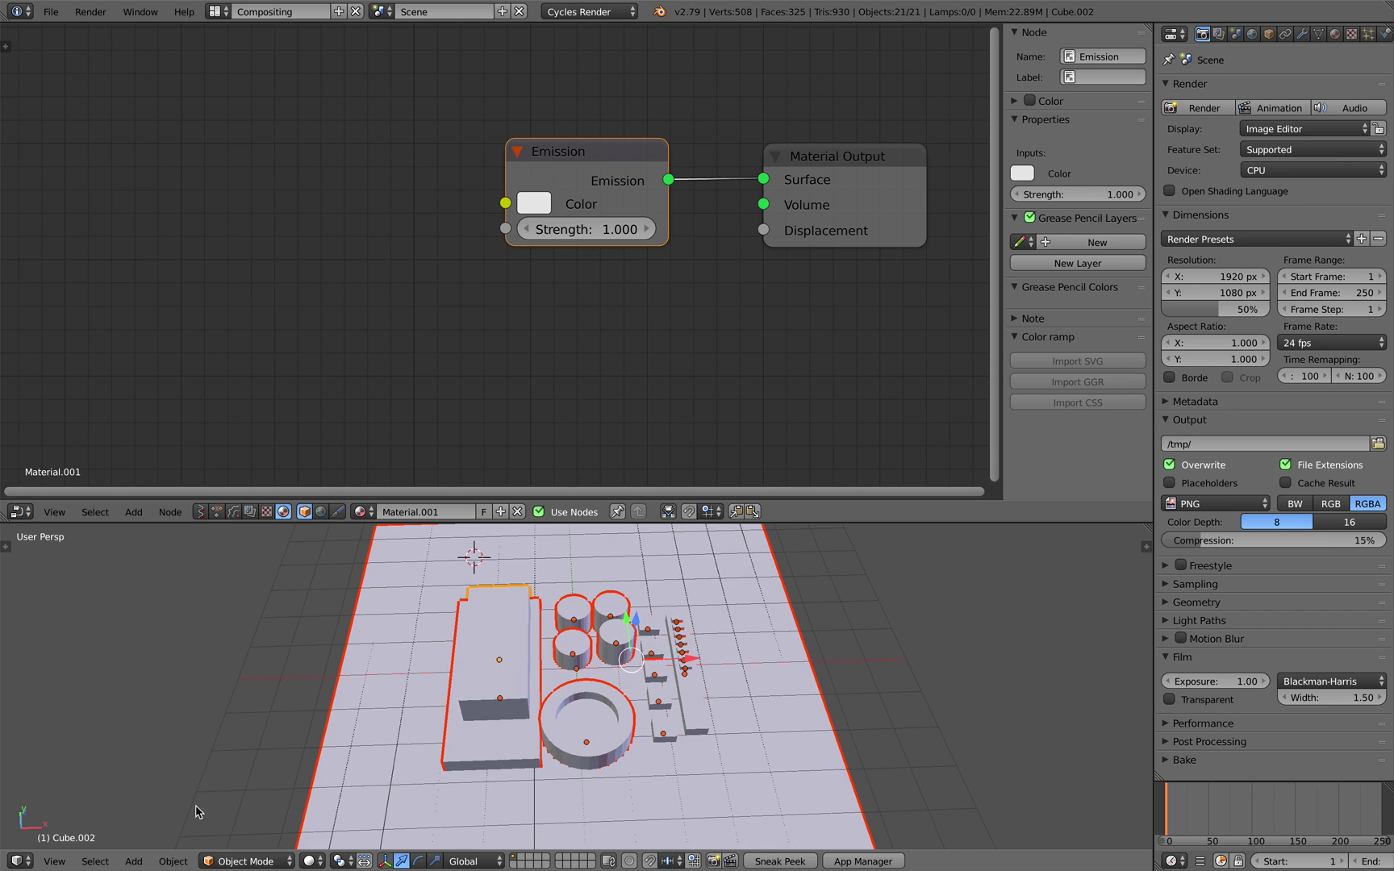
View the model from the top, enlarge the 3D viewport and deselect all objects
left_click(54, 861)
left_click(81, 787)
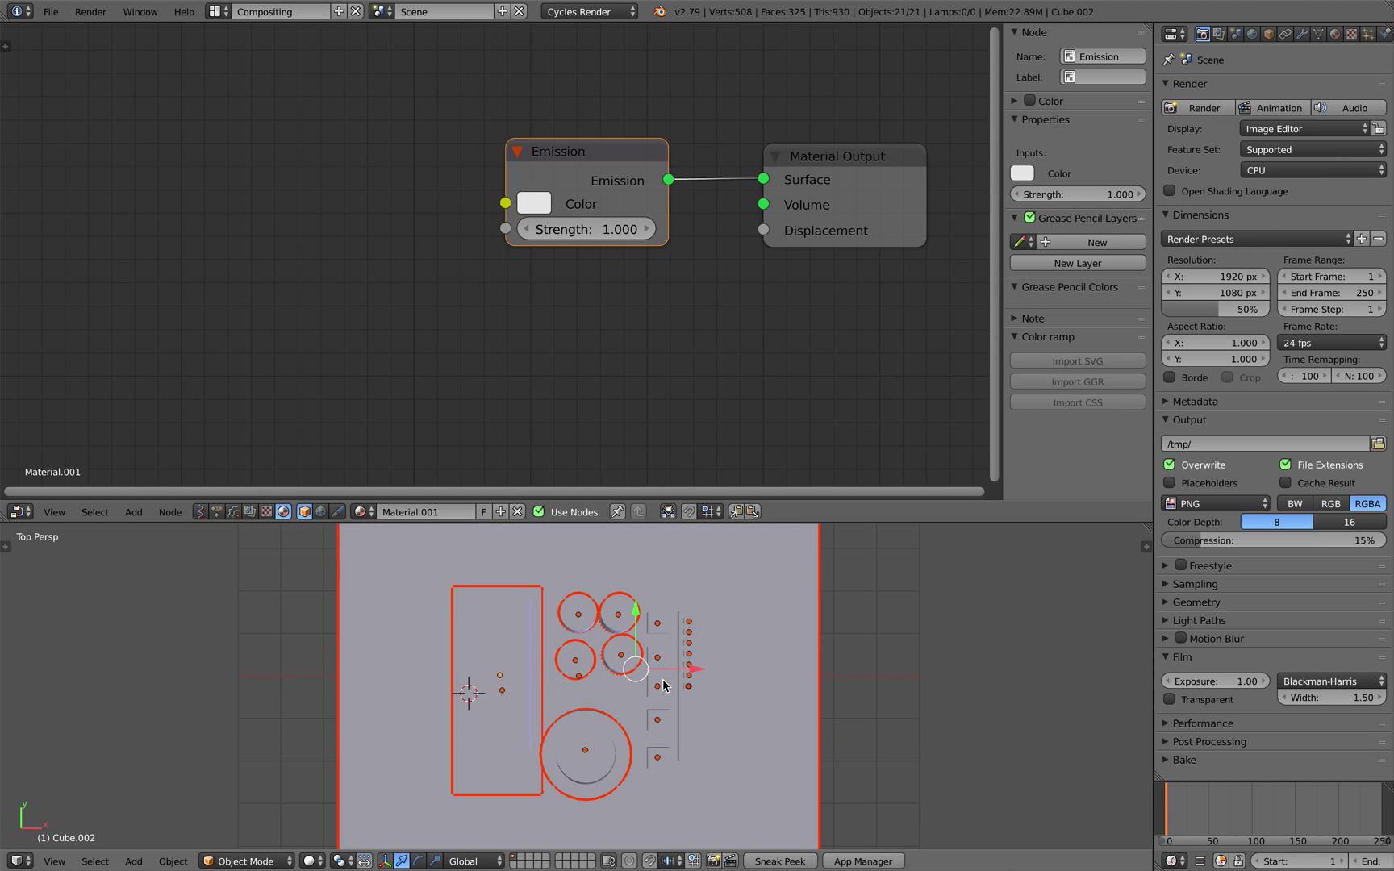
left_click_drag(762, 526, 773, 397)
key("a")
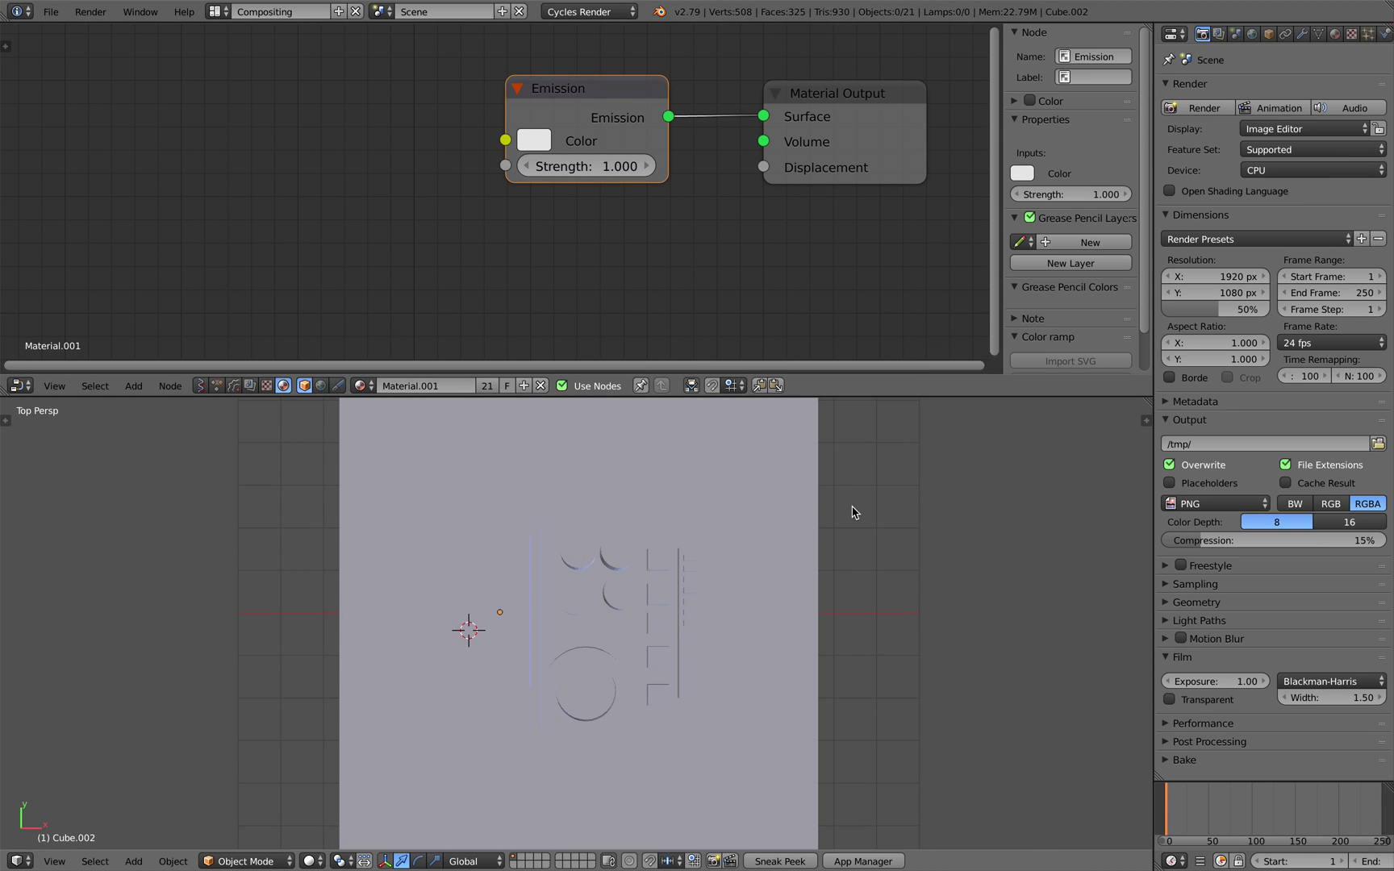
middle_click_drag(854, 512, 787, 553, "shift")
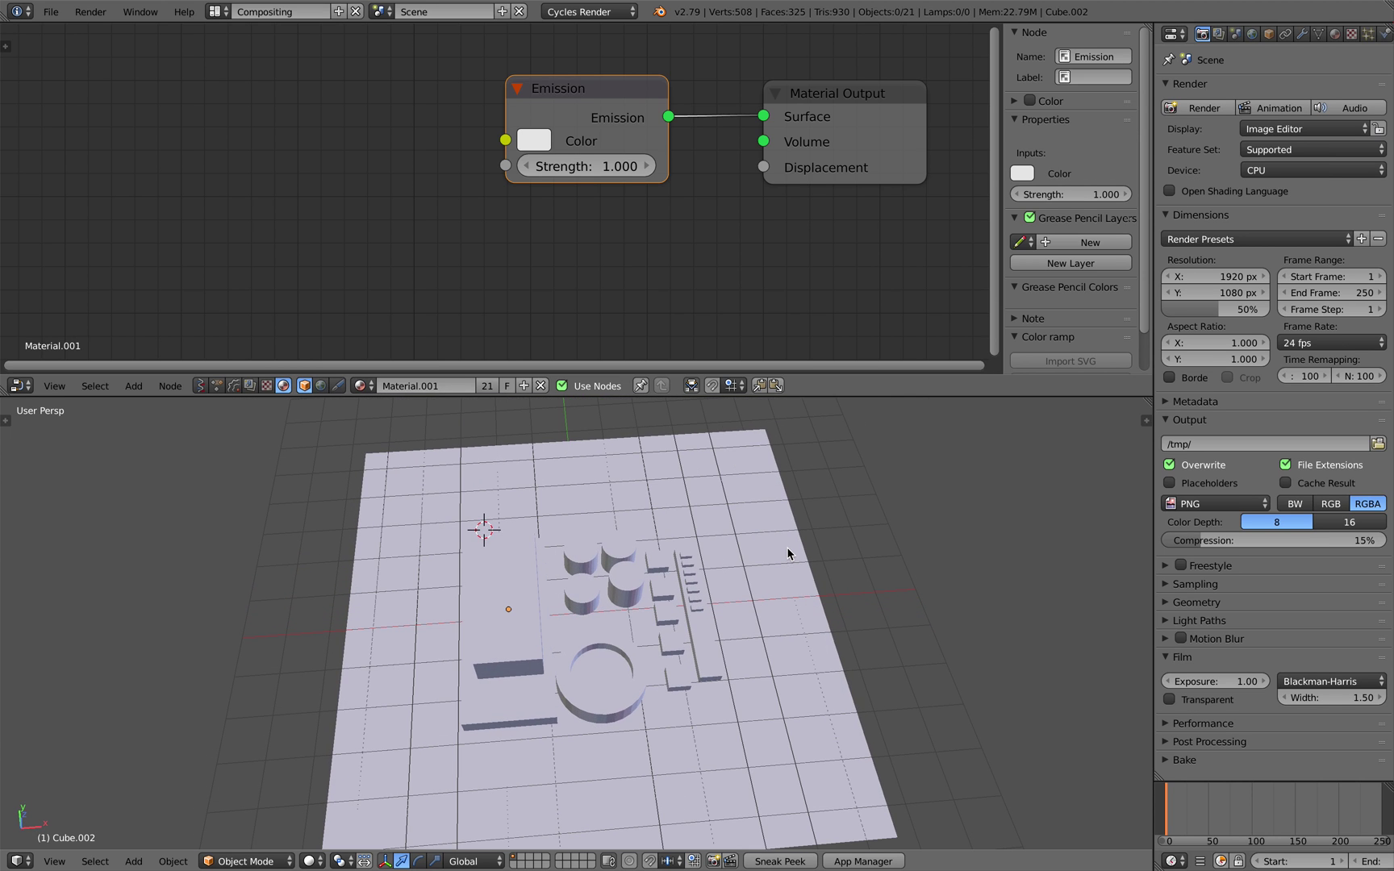
Collapse the node editor's properties sidebar and add a Geometry node to the left of the Emission node
scroll(843, 230, "down", 4)
middle_click_drag(844, 229, 944, 215)
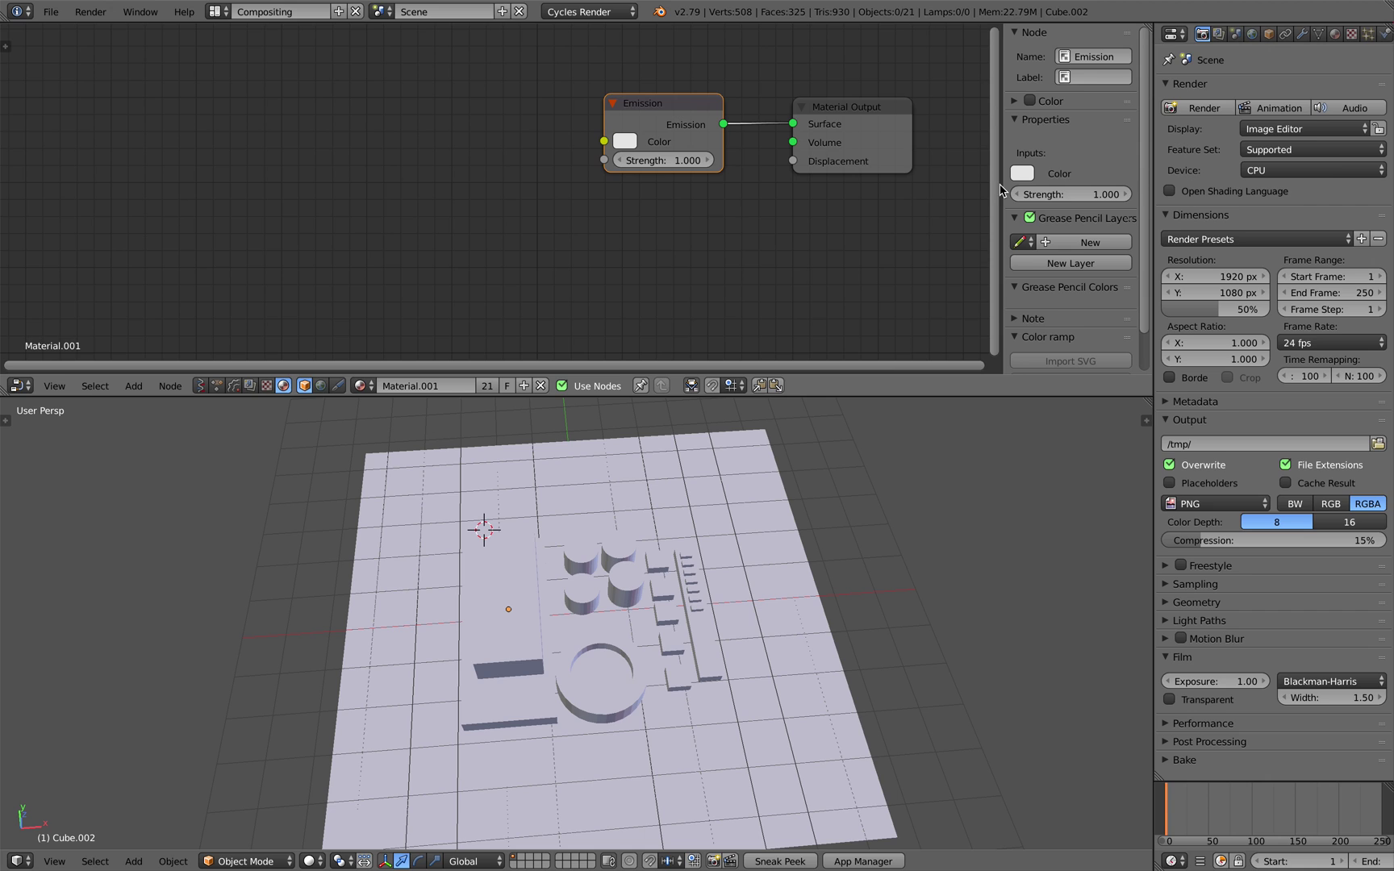
left_click_drag(1020, 191, 1146, 191)
mouse_move(718, 162)
middle_mouse_down()
mouse_move(786, 170)
mouse_move(702, 158)
middle_mouse_up()
key("shift+a")
left_click(336, 162)
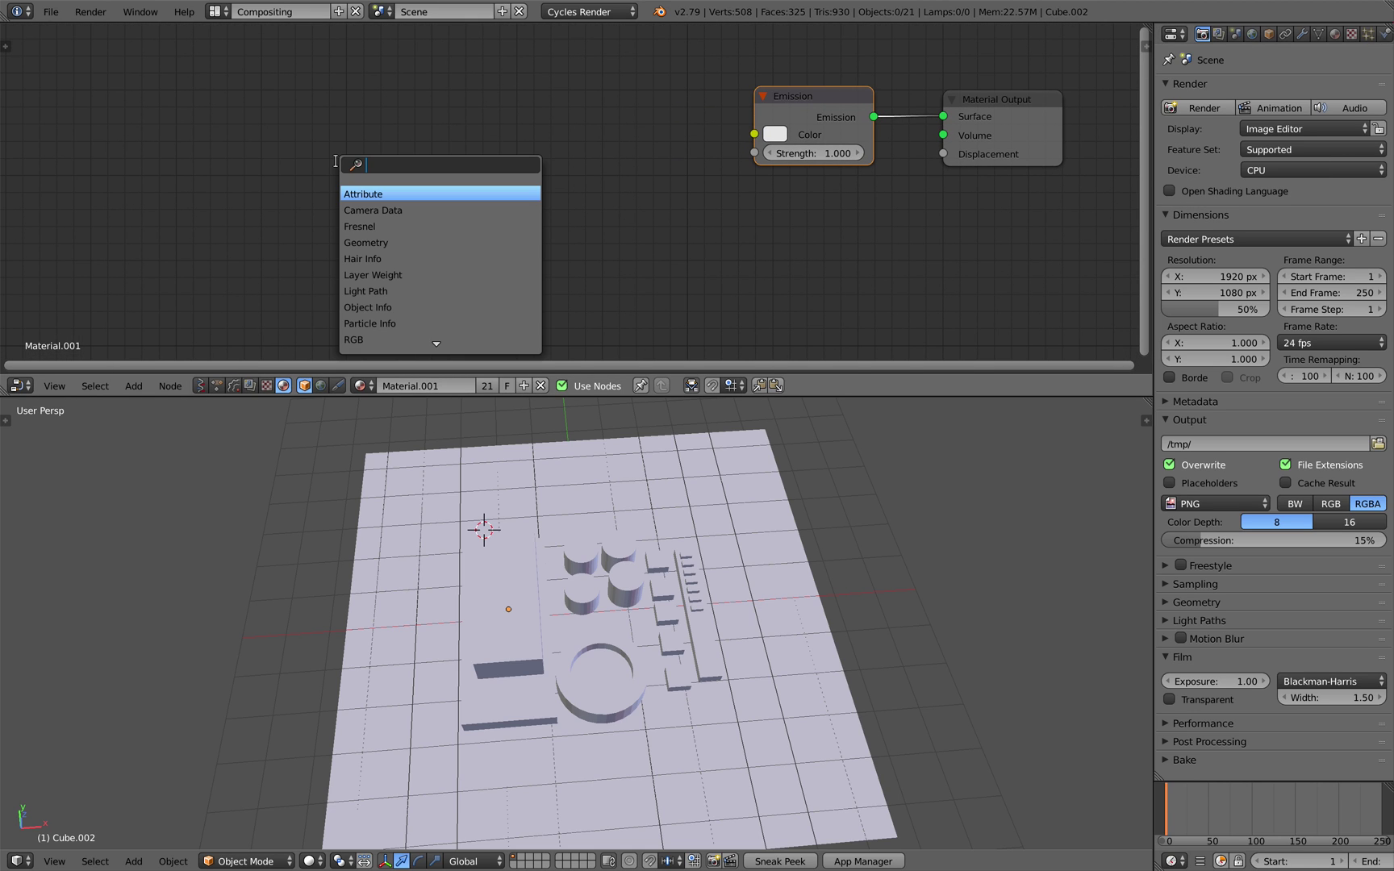
type("geom")
key("Return")
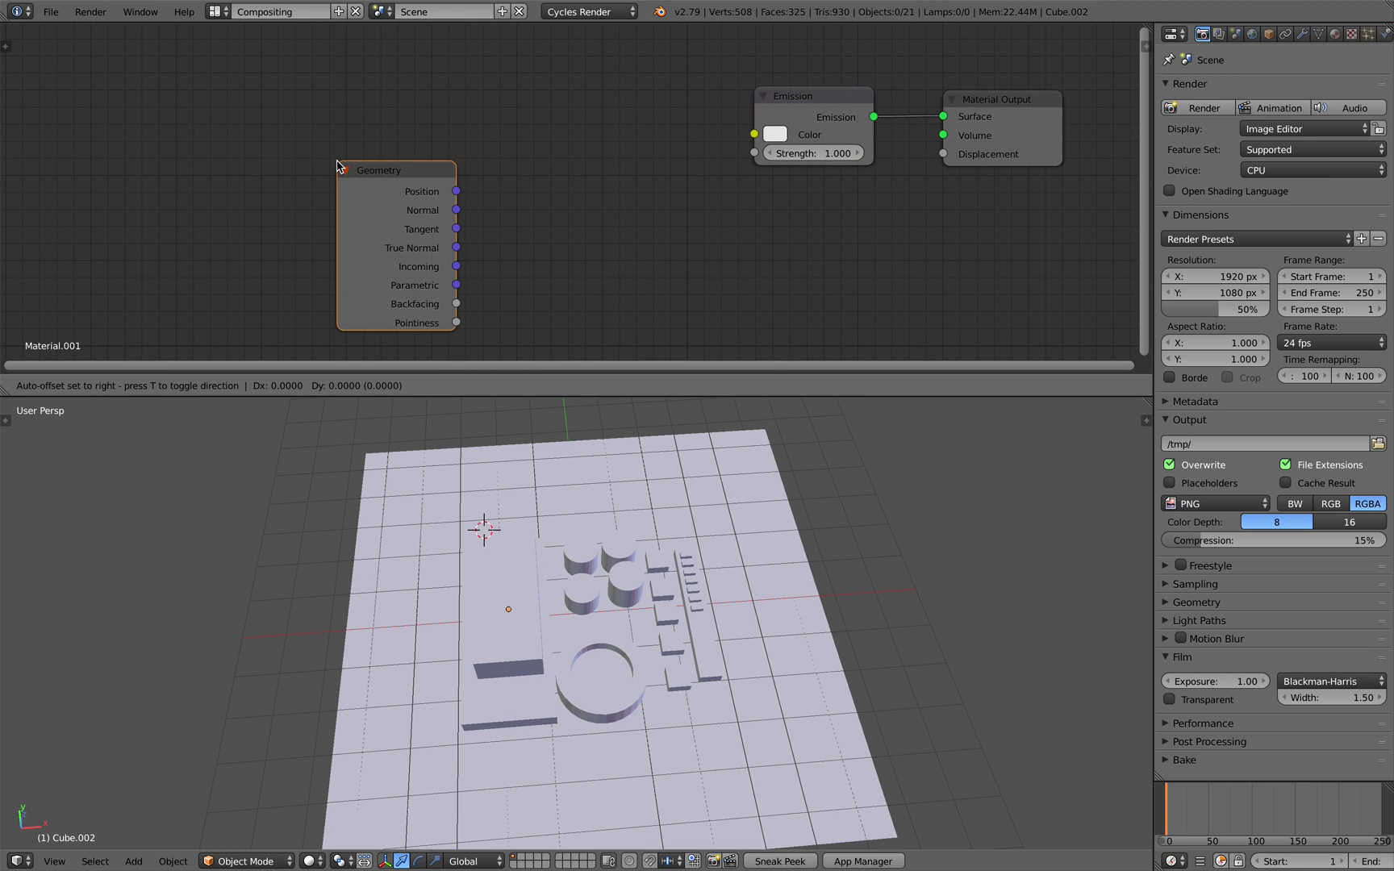
left_click(142, 71)
Add an Object Info node and line it up below the Geometry node
key("shift+a")
left_click(434, 124)
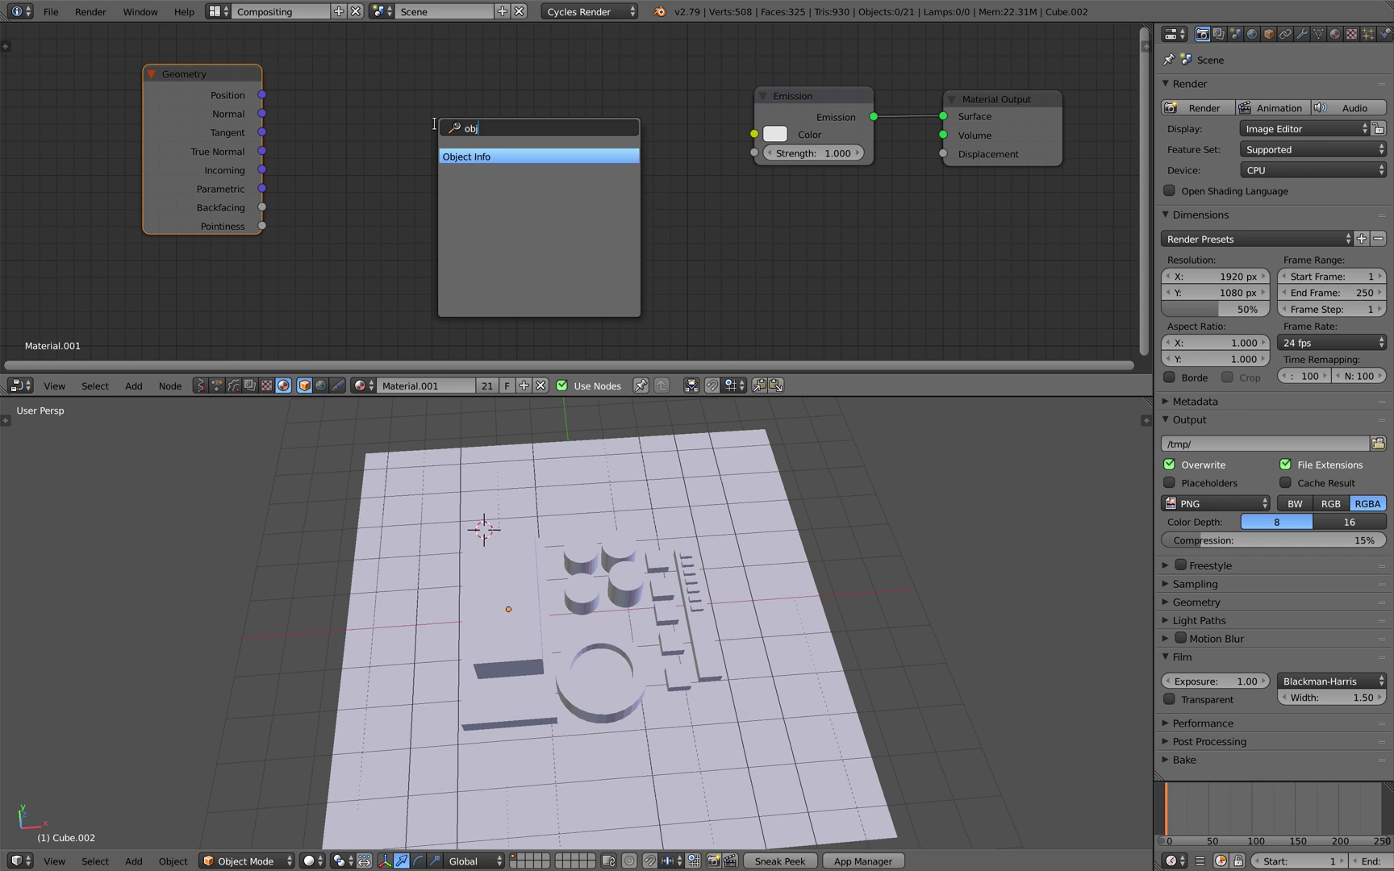
key("Return")
left_click(149, 245)
middle_click_drag(167, 118, 191, 111)
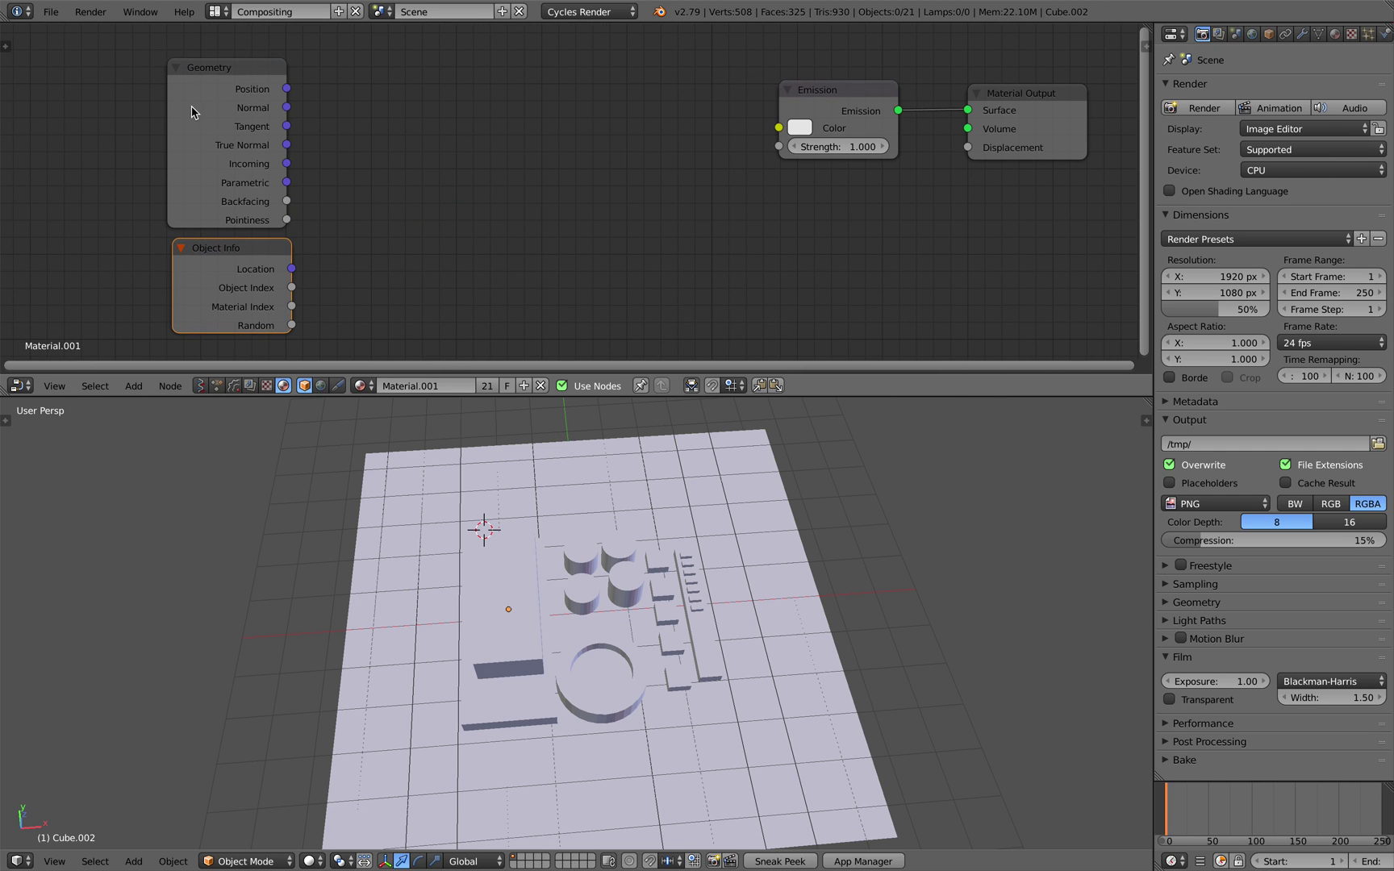
left_click_drag(220, 87, 322, 70)
left_click_drag(349, 83, 304, 256)
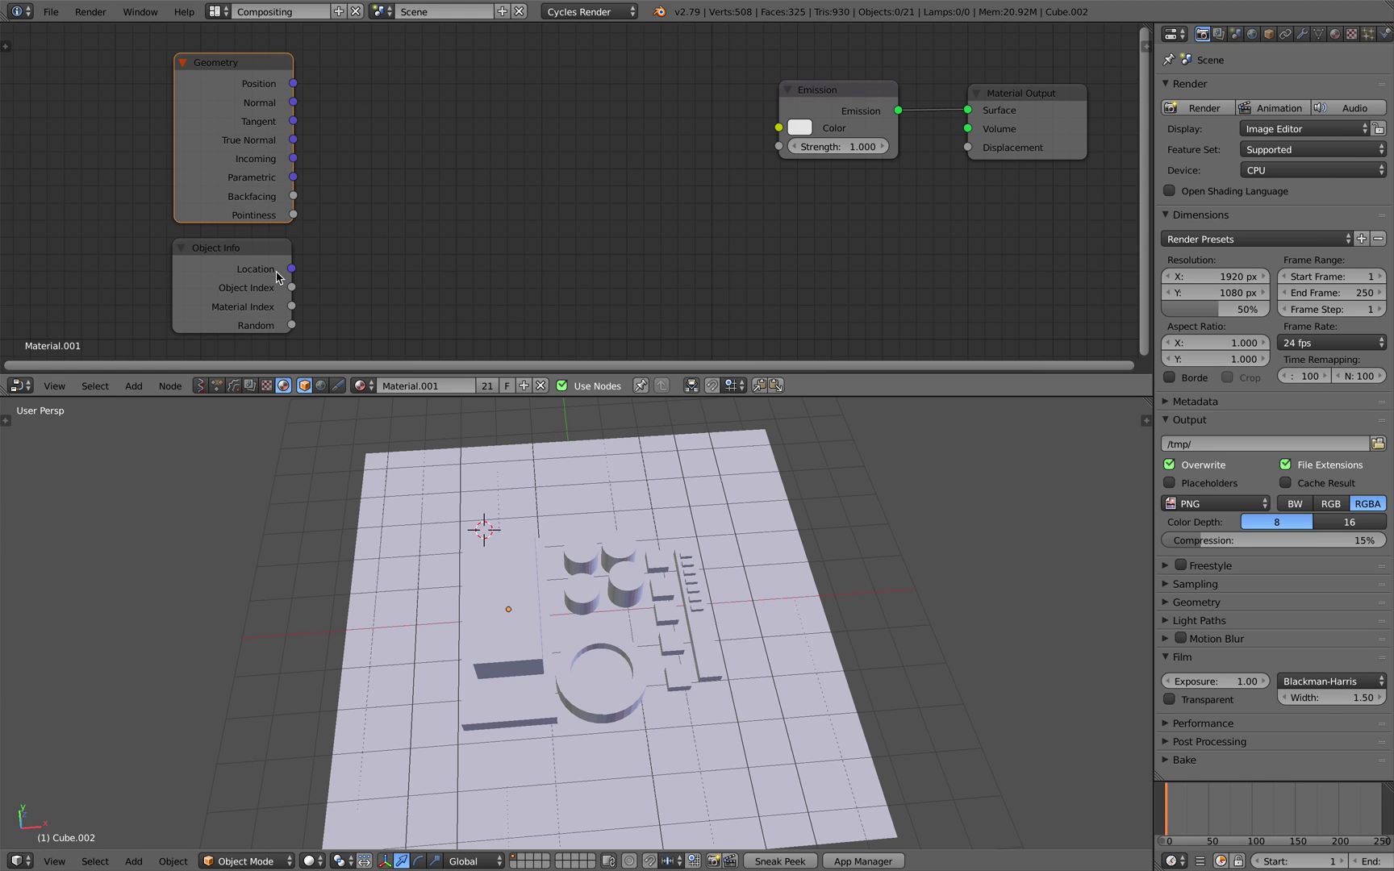
Add a Vector Math node in the space between the Geometry and Emission nodes
mouse_move(454, 219)
middle_mouse_down()
mouse_move(442, 214)
mouse_move(479, 211)
middle_mouse_up()
key("shift+a")
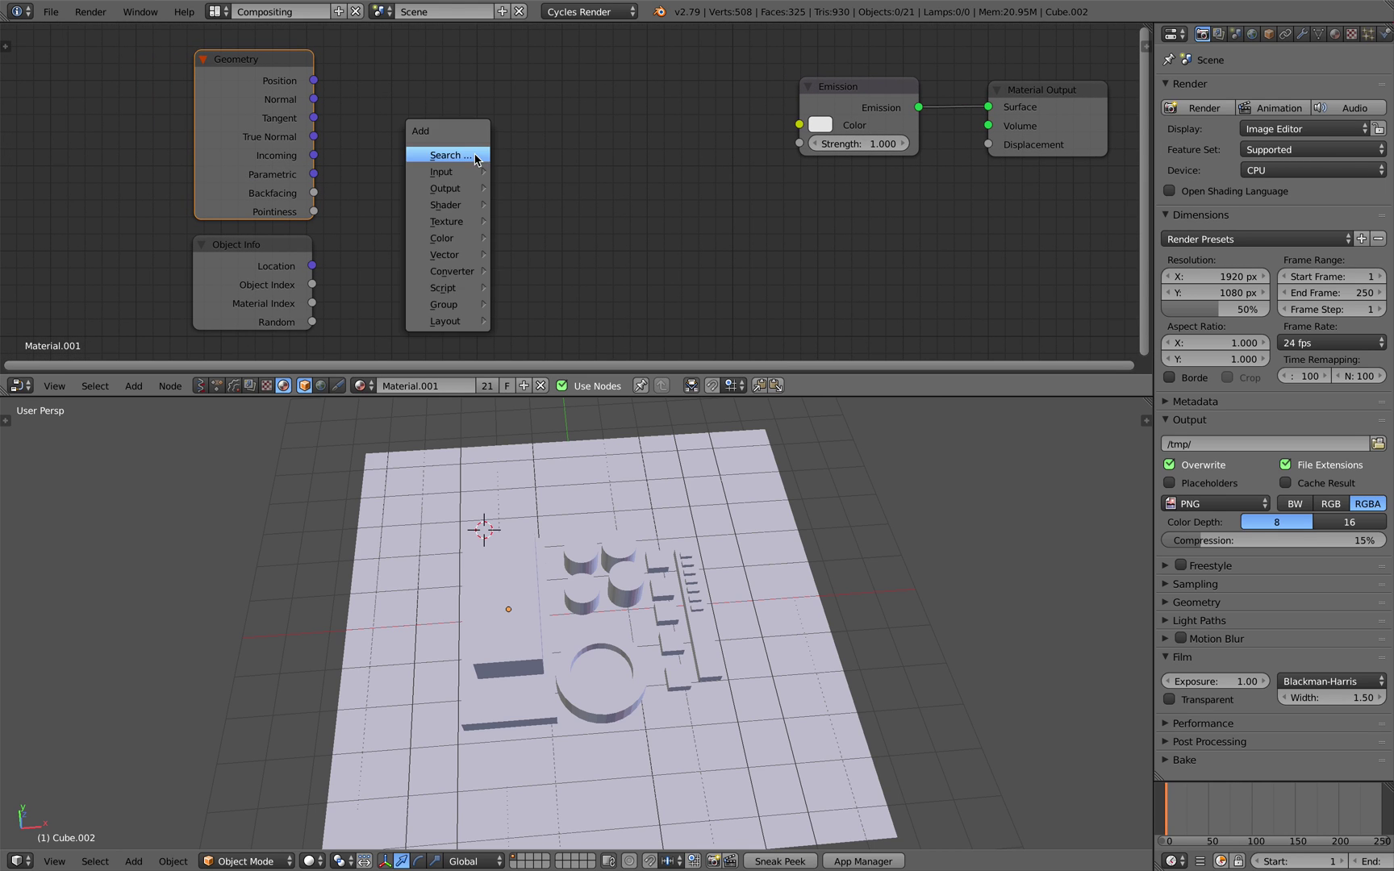
left_click(473, 155)
type("vec")
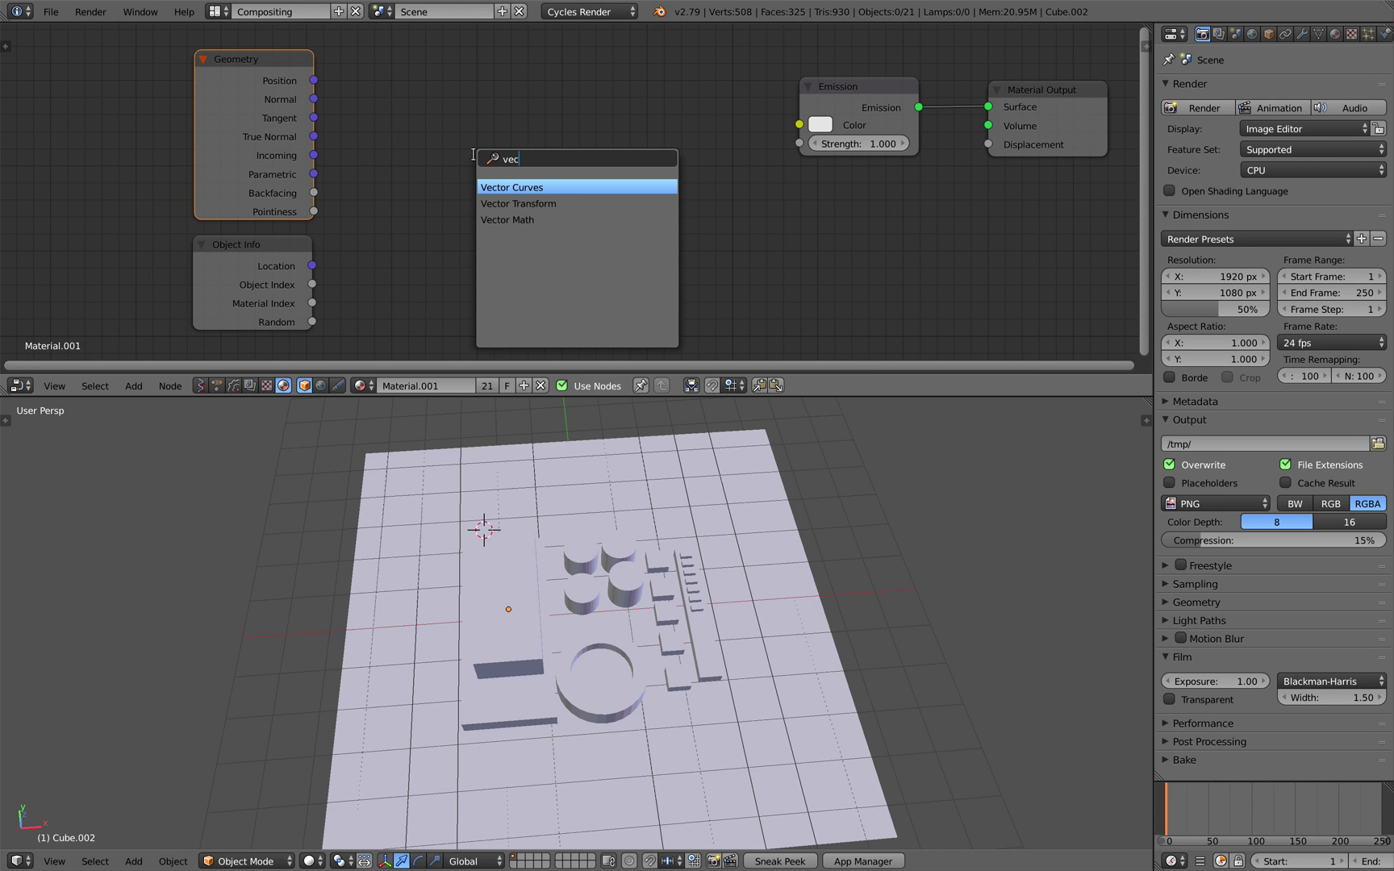
key("Down")
key("Down")
key("Return")
left_click(458, 115)
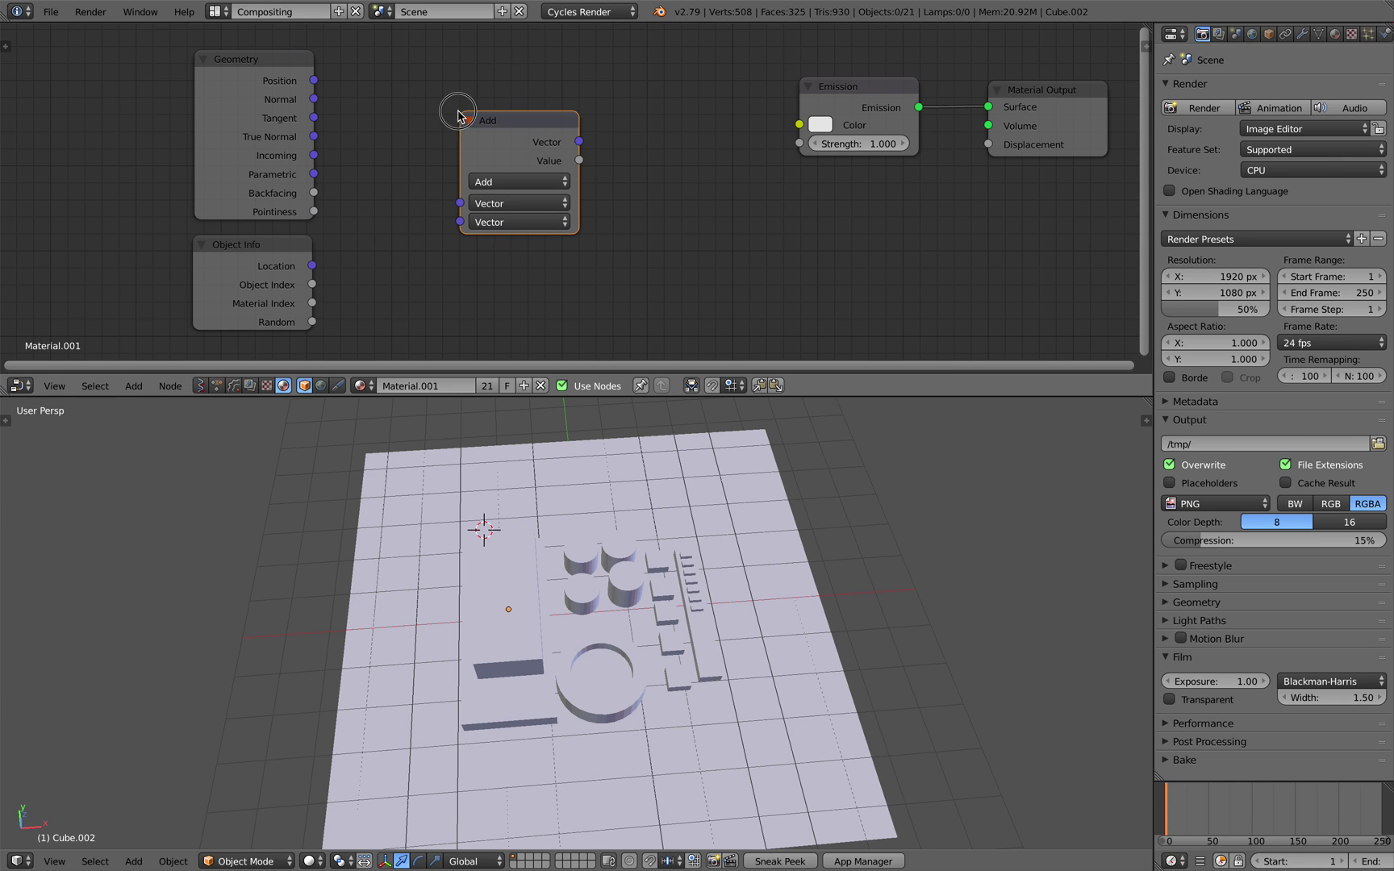
Set the Vector Math node to Subtract, feeding it Geometry's Position first and Object Info's Location second
left_click_drag(314, 80, 381, 253)
left_click(504, 182)
left_click(508, 140)
left_click_drag(313, 266, 388, 242)
left_click_drag(439, 189, 460, 171)
scroll(484, 153, "up", 2)
left_click_drag(511, 123, 613, 89)
scroll(549, 105, "down", 1)
left_click_drag(429, 112, 374, 116)
Add a Separate XYZ node after the Subtract node and connect Subtract's Vector output to it
key("shift+a")
left_click(560, 127)
type("sepa")
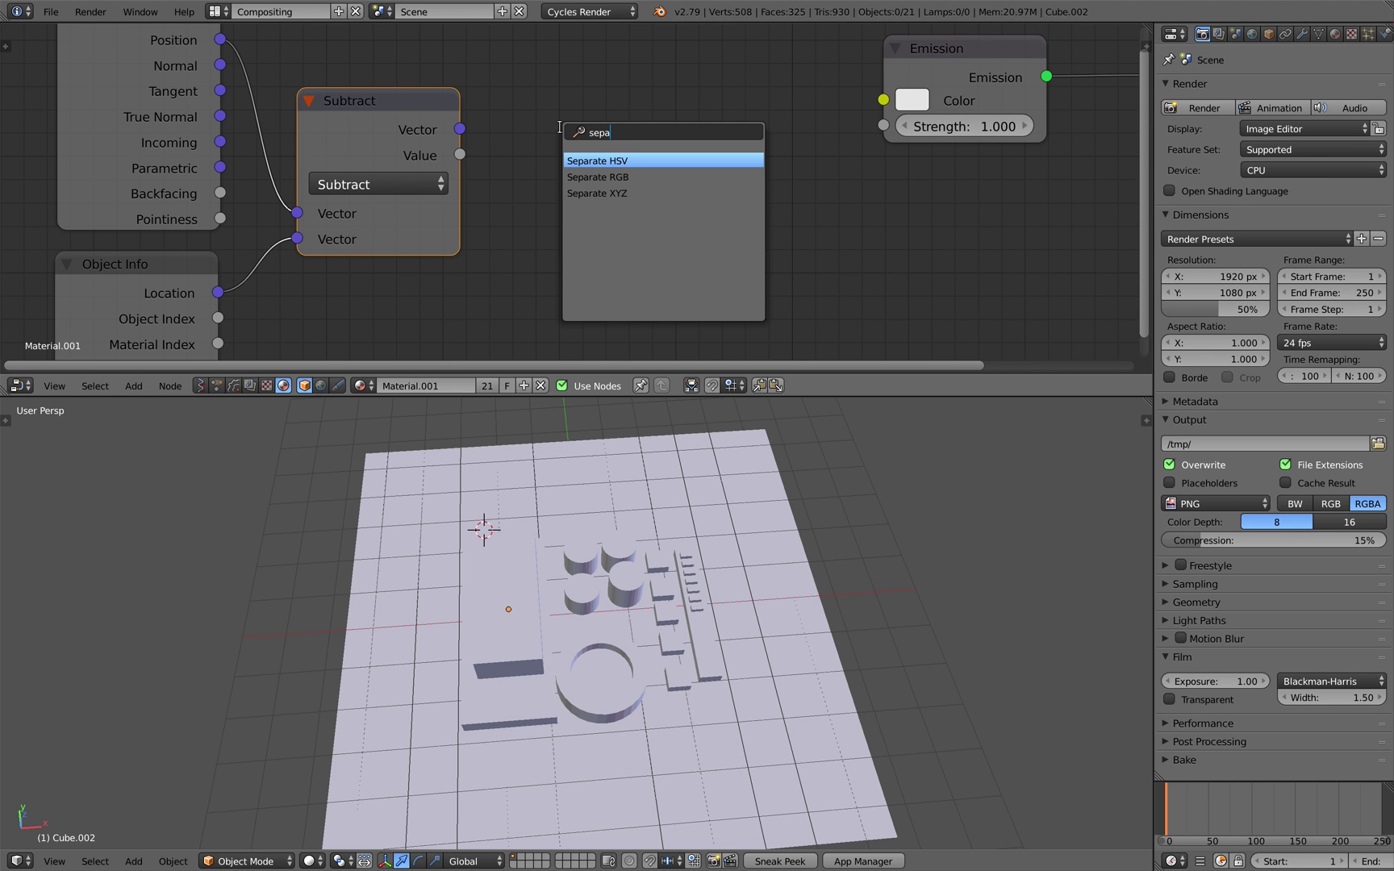
key("Down")
key("Down")
key("Return")
left_click(550, 91)
left_click_drag(460, 129, 551, 205)
middle_click_drag(550, 205, 452, 222)
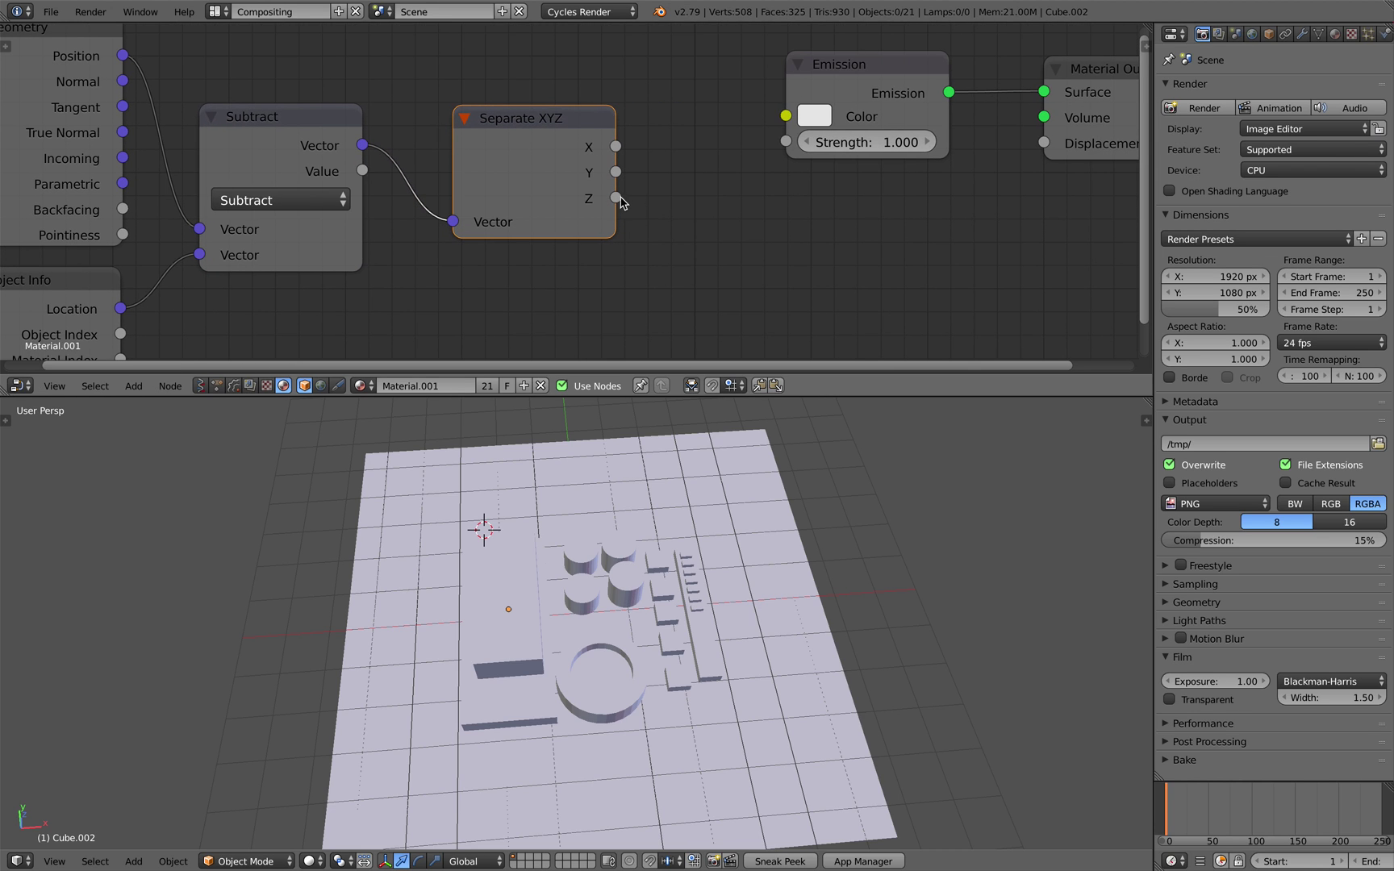
Connect the X output of Separate XYZ to the Emission Color and space out the Emission and Material Output nodes
left_click_drag(709, 102, 709, 102)
left_click_drag(615, 172, 688, 108)
left_click_drag(615, 159, 647, 151)
left_click_drag(636, 142, 787, 116)
key("Home")
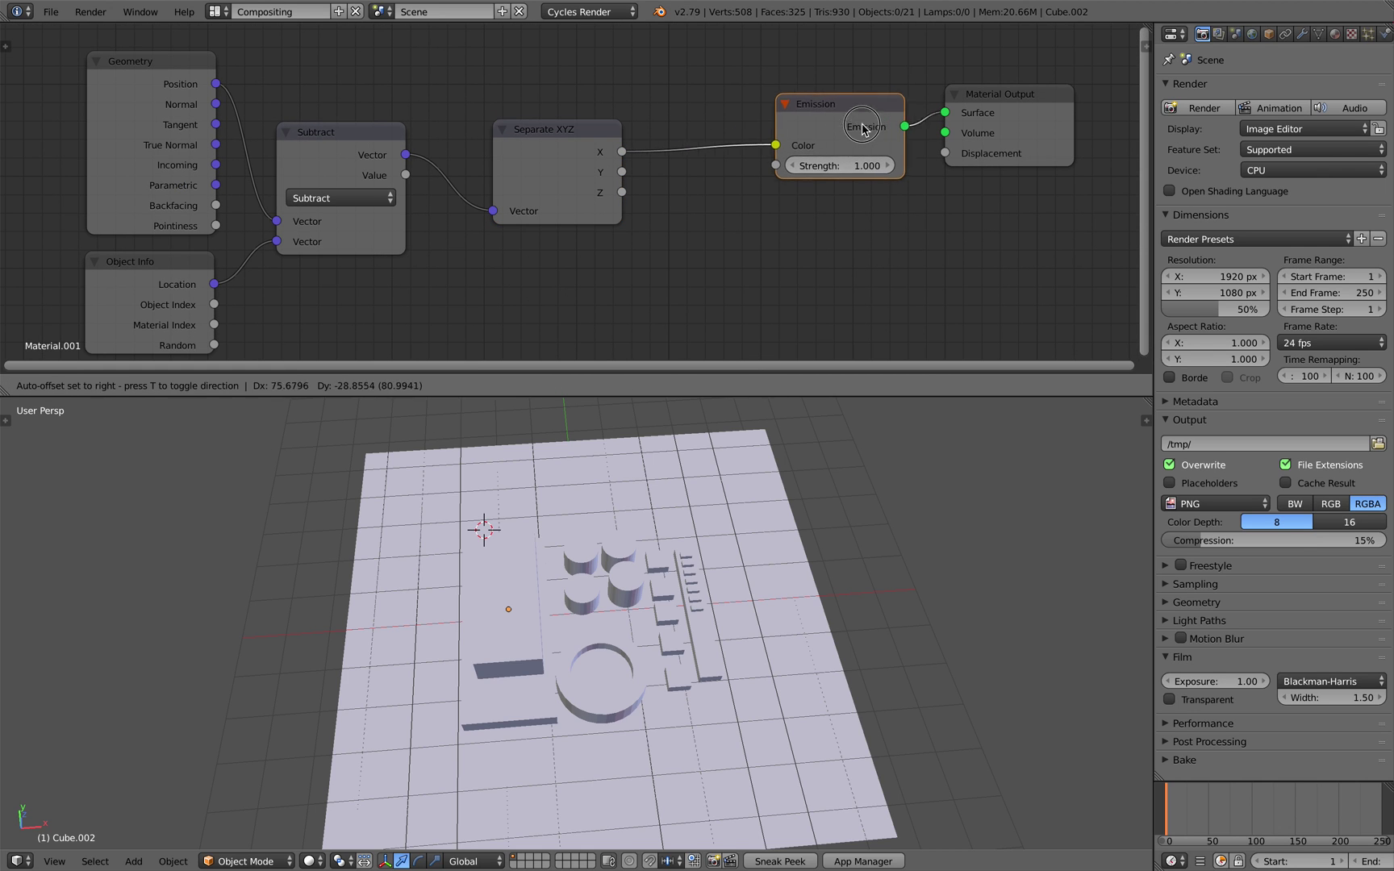
left_click(1053, 107)
Preview the model in Rendered shading and switch the Emission Color source to the Y output, then to Z
left_click(311, 861)
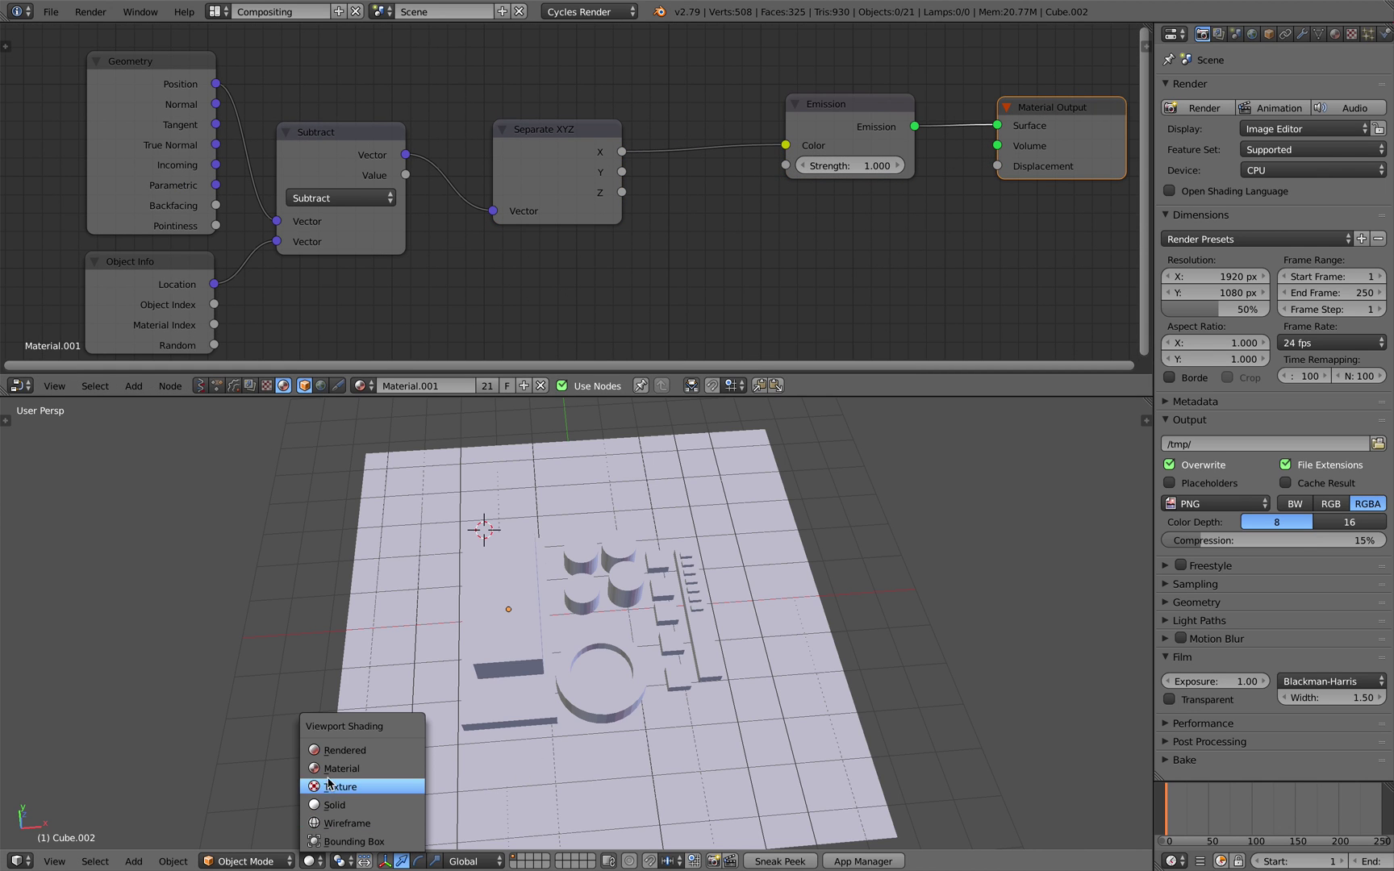
left_click(327, 751)
middle_click_drag(540, 676, 577, 658)
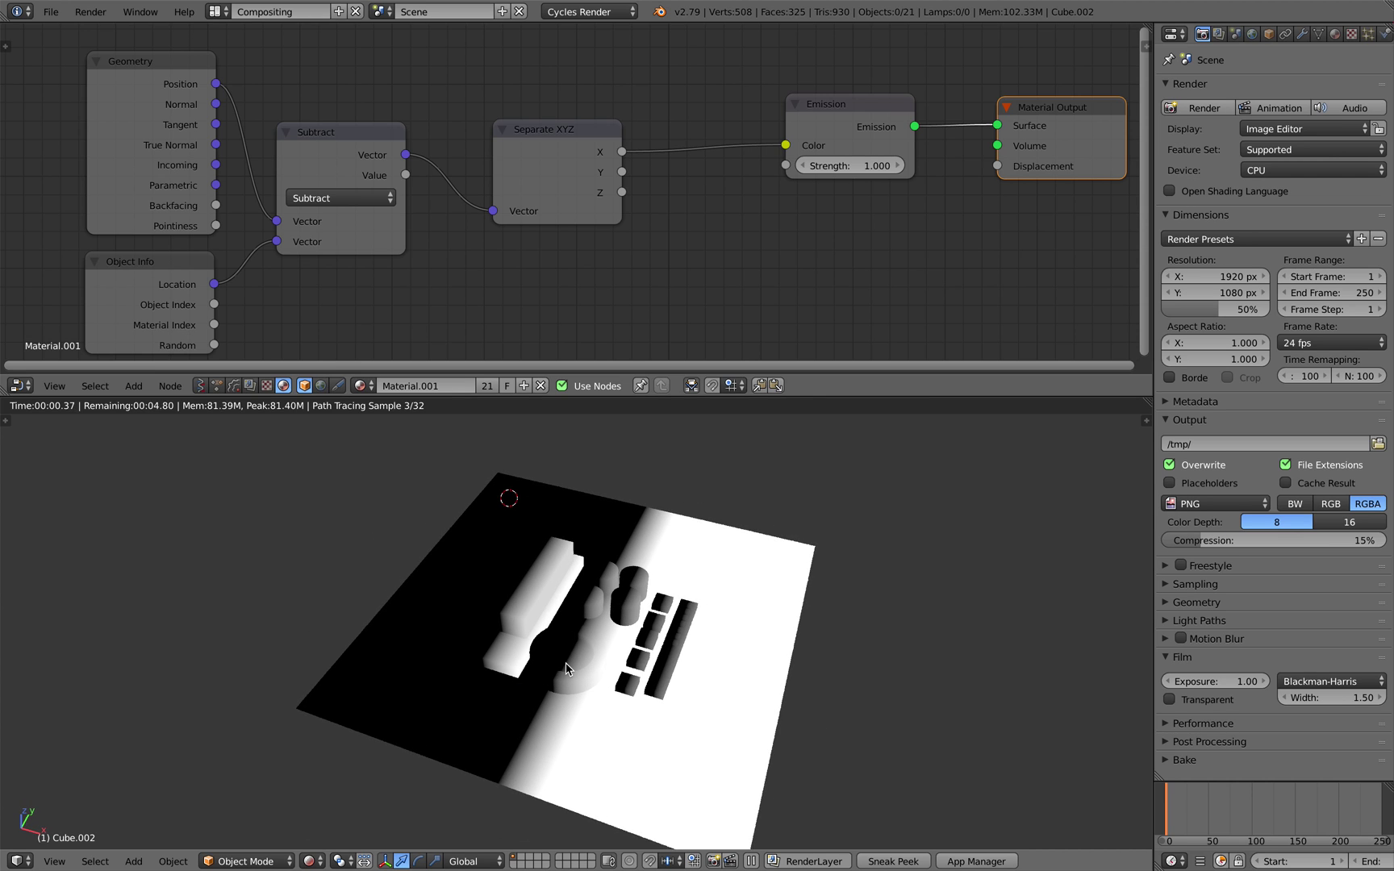
left_click_drag(620, 171, 784, 146)
left_click_drag(622, 192, 785, 146)
Raise the large ring-shaped cylinder and the large block while viewing the gradients from the side
key("KP_3")
scroll(668, 629, "up", 4)
middle_click_drag(633, 618, 628, 657)
right_click(631, 676)
key("g")
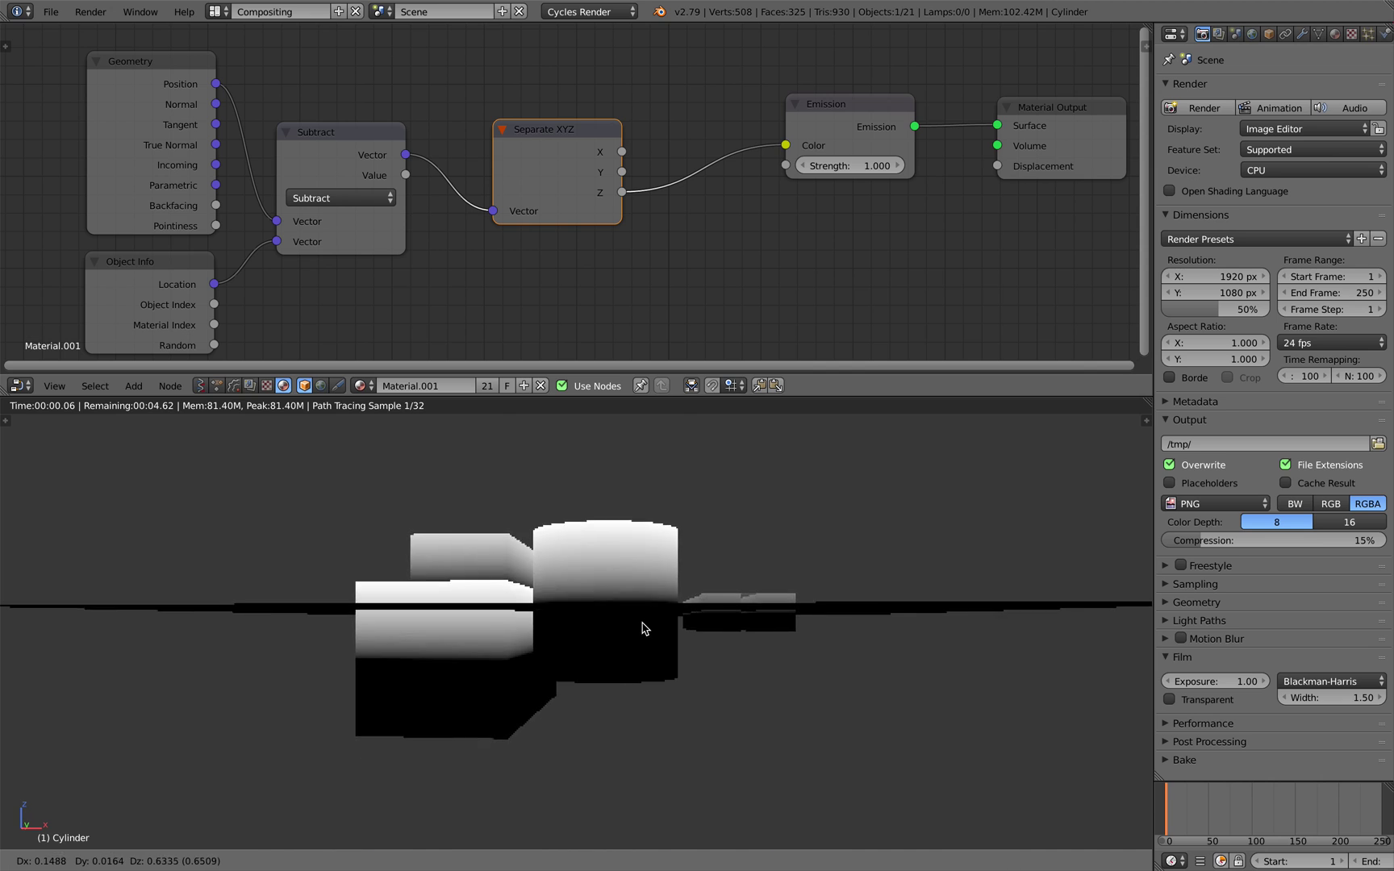
left_click(644, 609)
right_click(495, 681)
key("g")
left_click(445, 631)
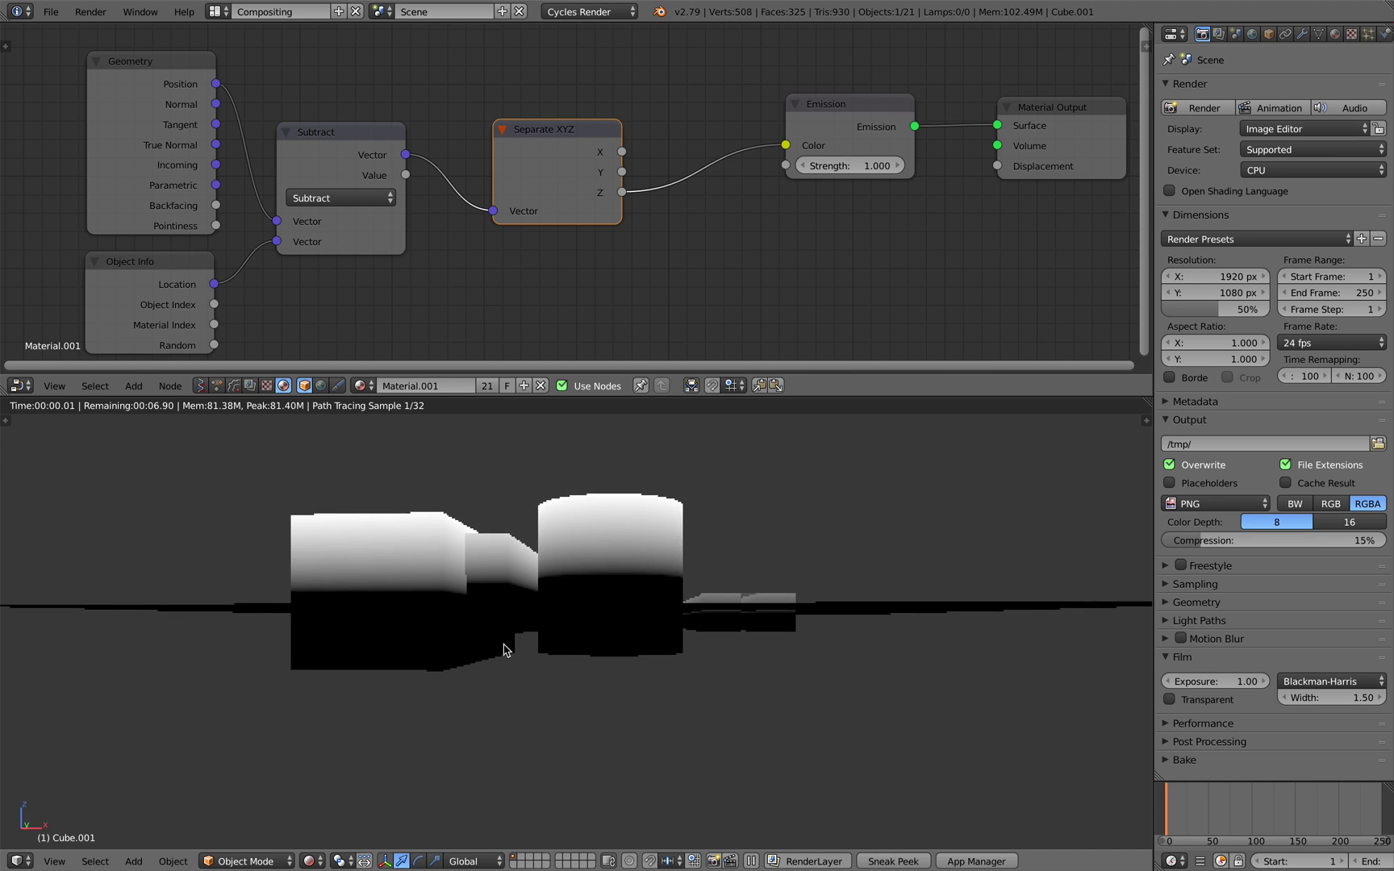
Select the plane and then Cylinder.004, nudging each to test how the height gradient responds
middle_click_drag(700, 613, 678, 654)
right_click(405, 626)
key("g")
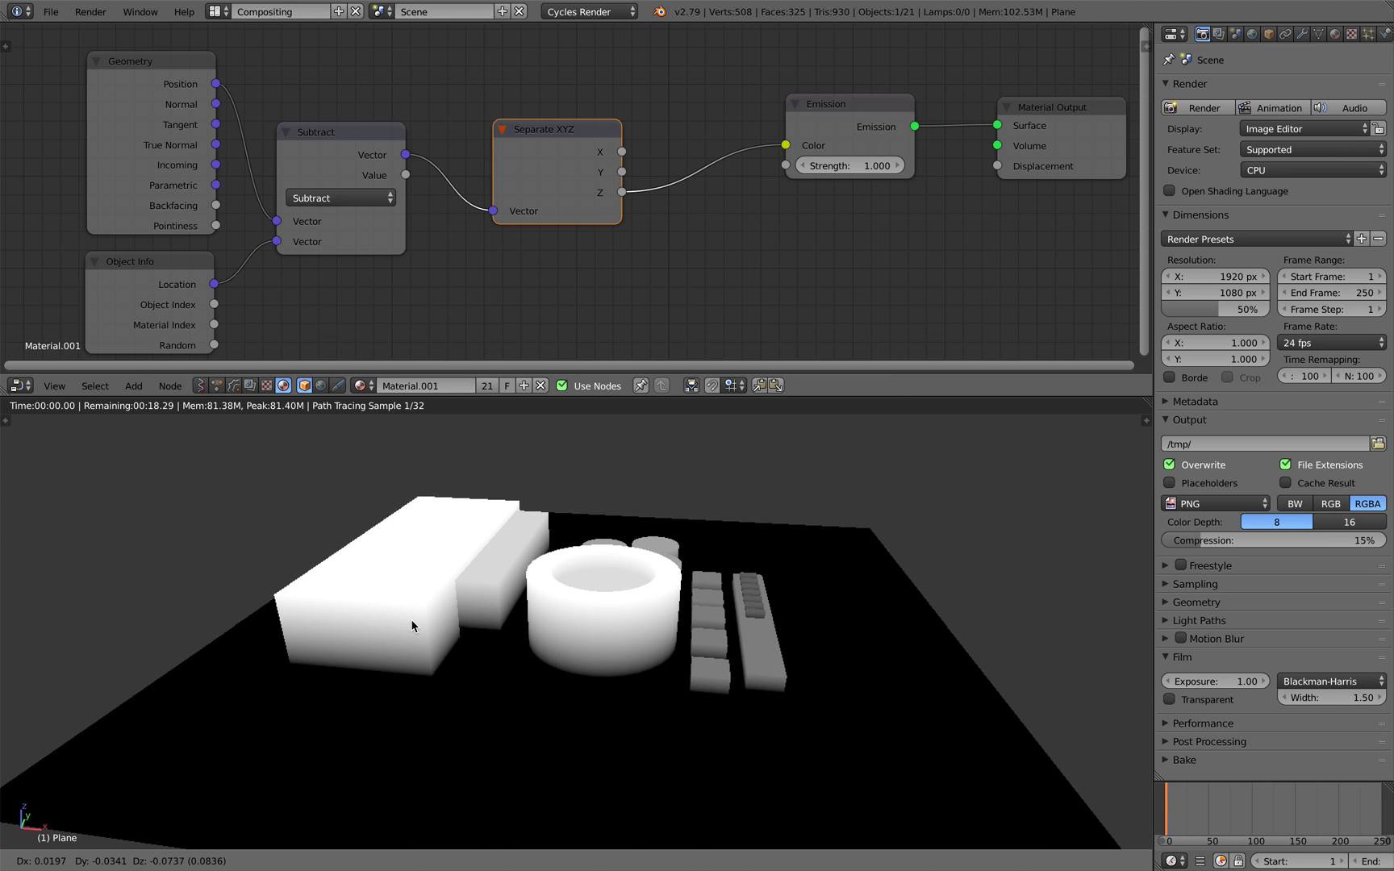
left_click(411, 619)
key("KP_2")
key("KP_2")
right_click(639, 577)
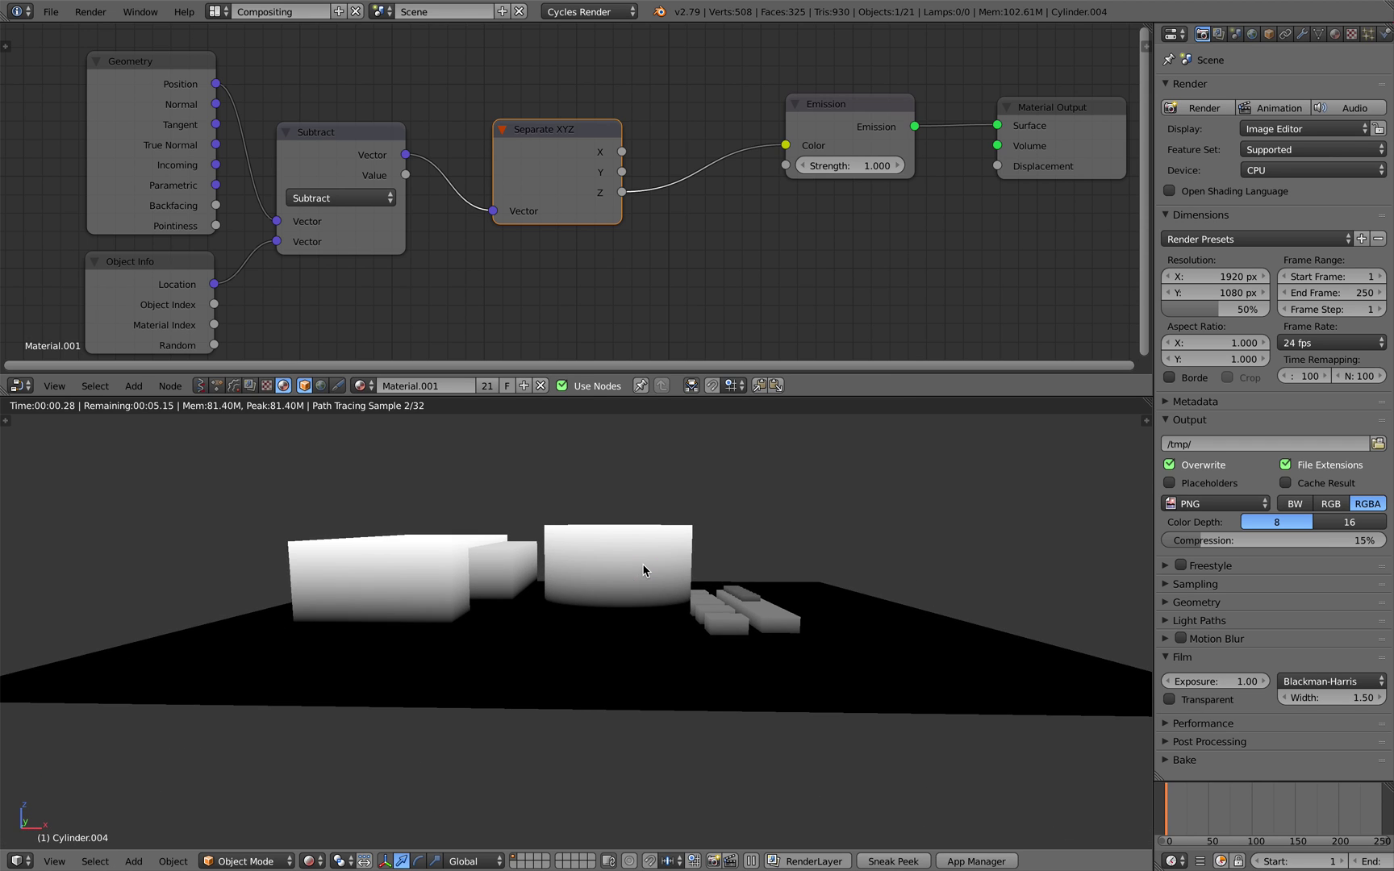
key("g")
left_click(658, 570)
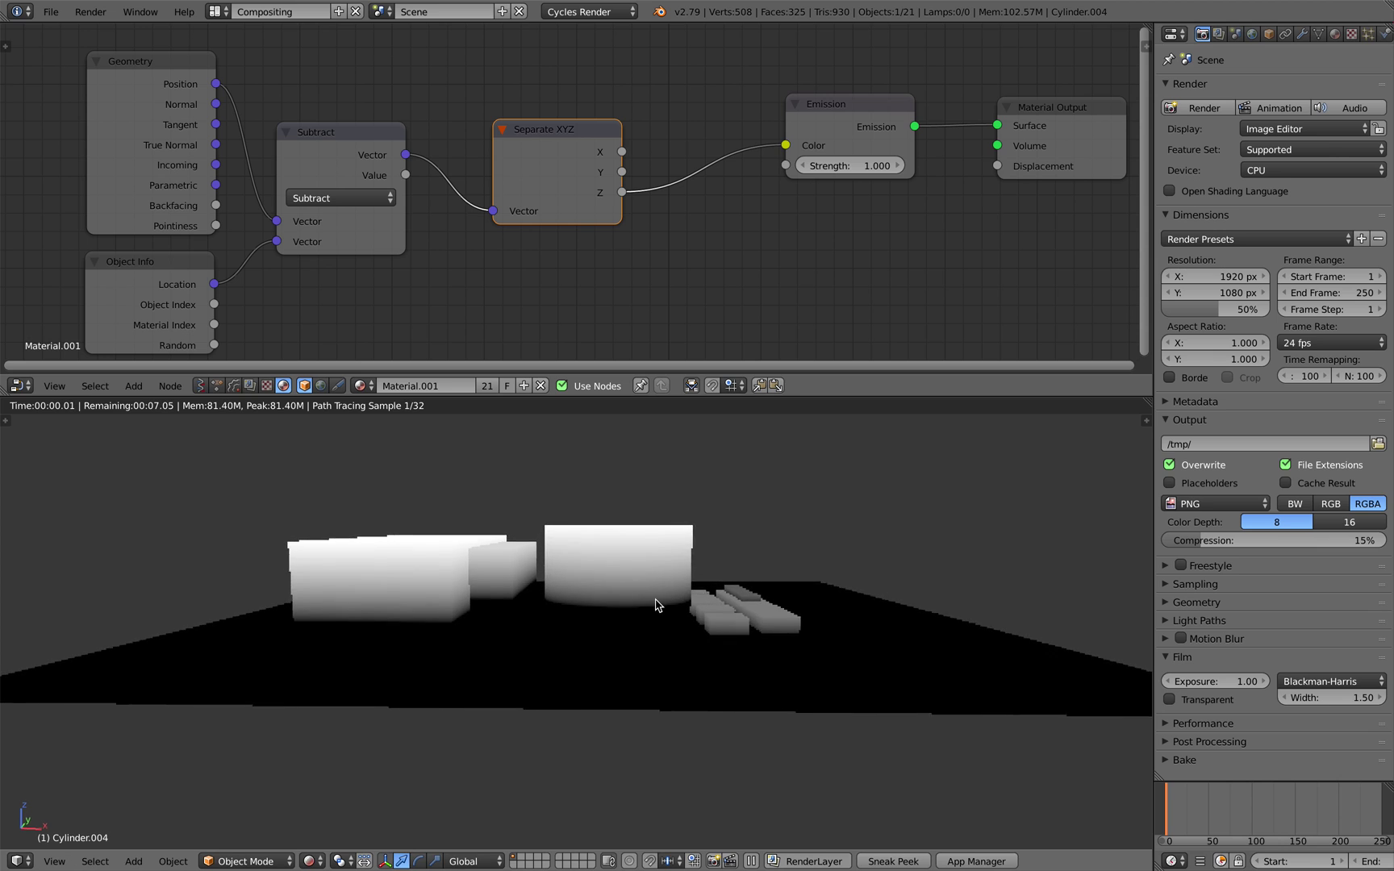
Lower the large block and the ring-shaped cylinder in the plane, then deselect everything
key("KP_8")
right_click(626, 572)
key("KP_2")
key("KP_2")
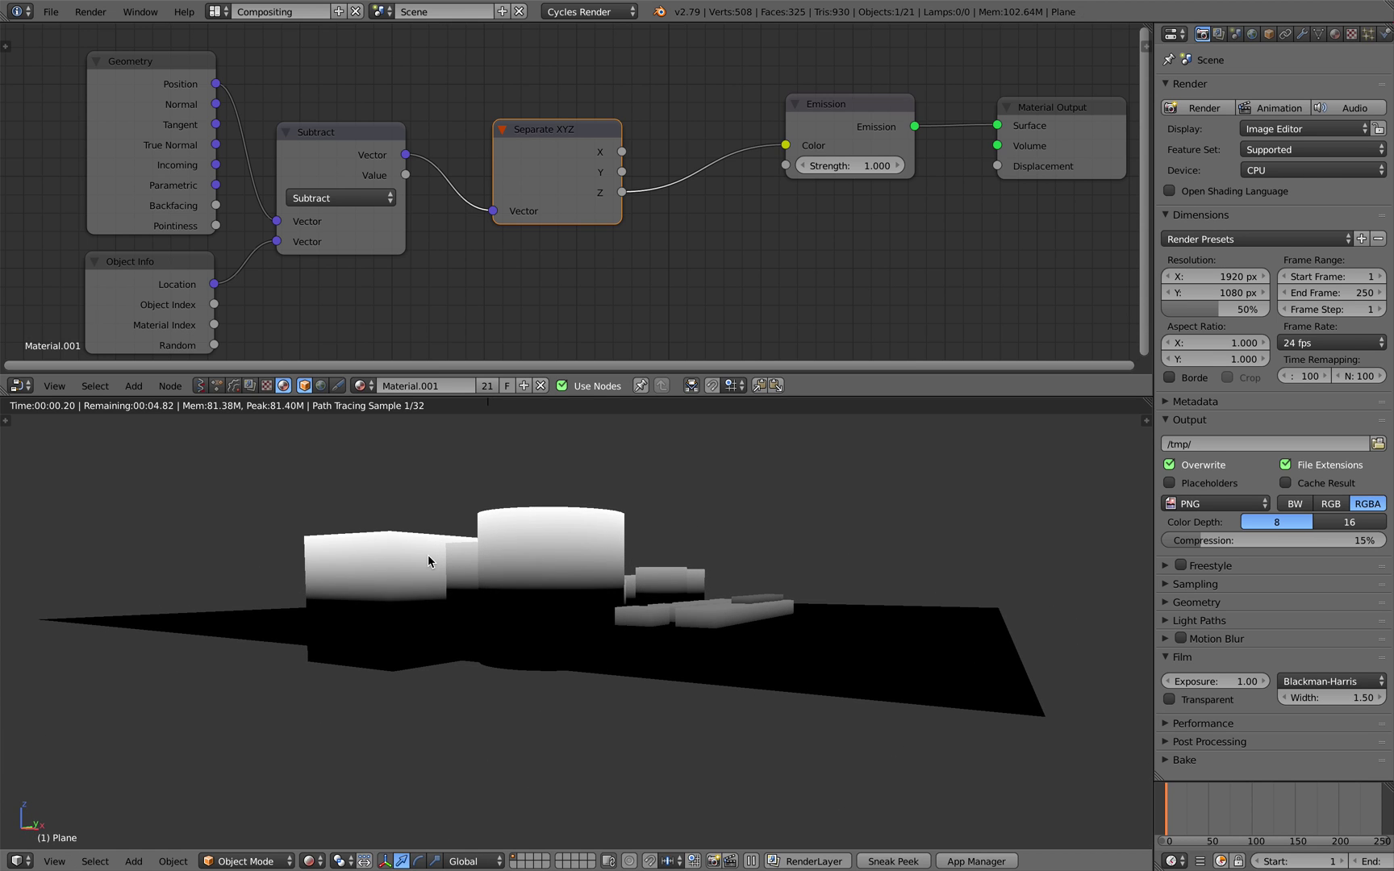
right_click(551, 553)
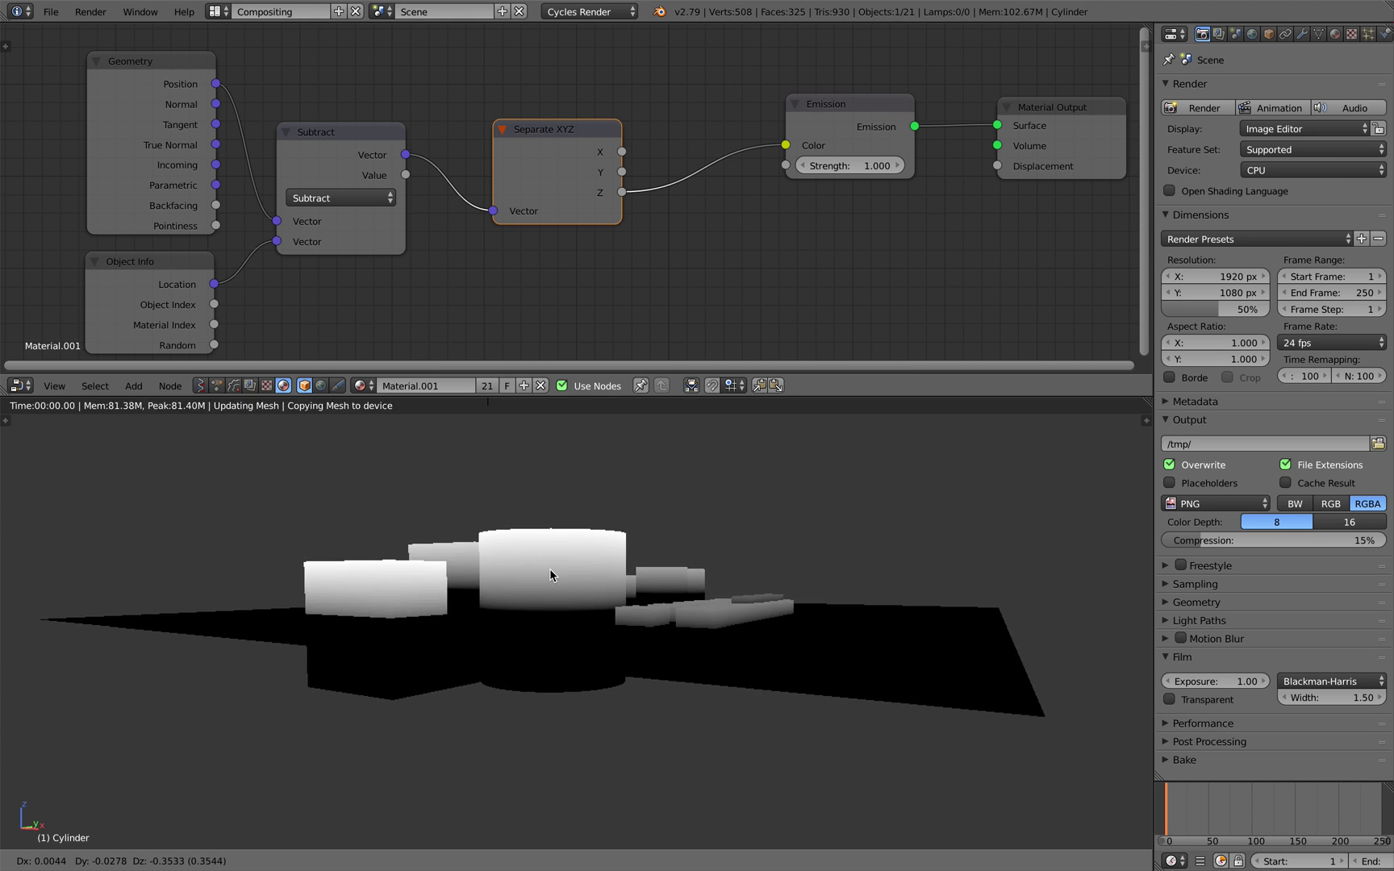
key("KP_8")
middle_click_drag(587, 604, 652, 623)
key("a")
key("a")
scroll(637, 630, "down", 2)
key("a")
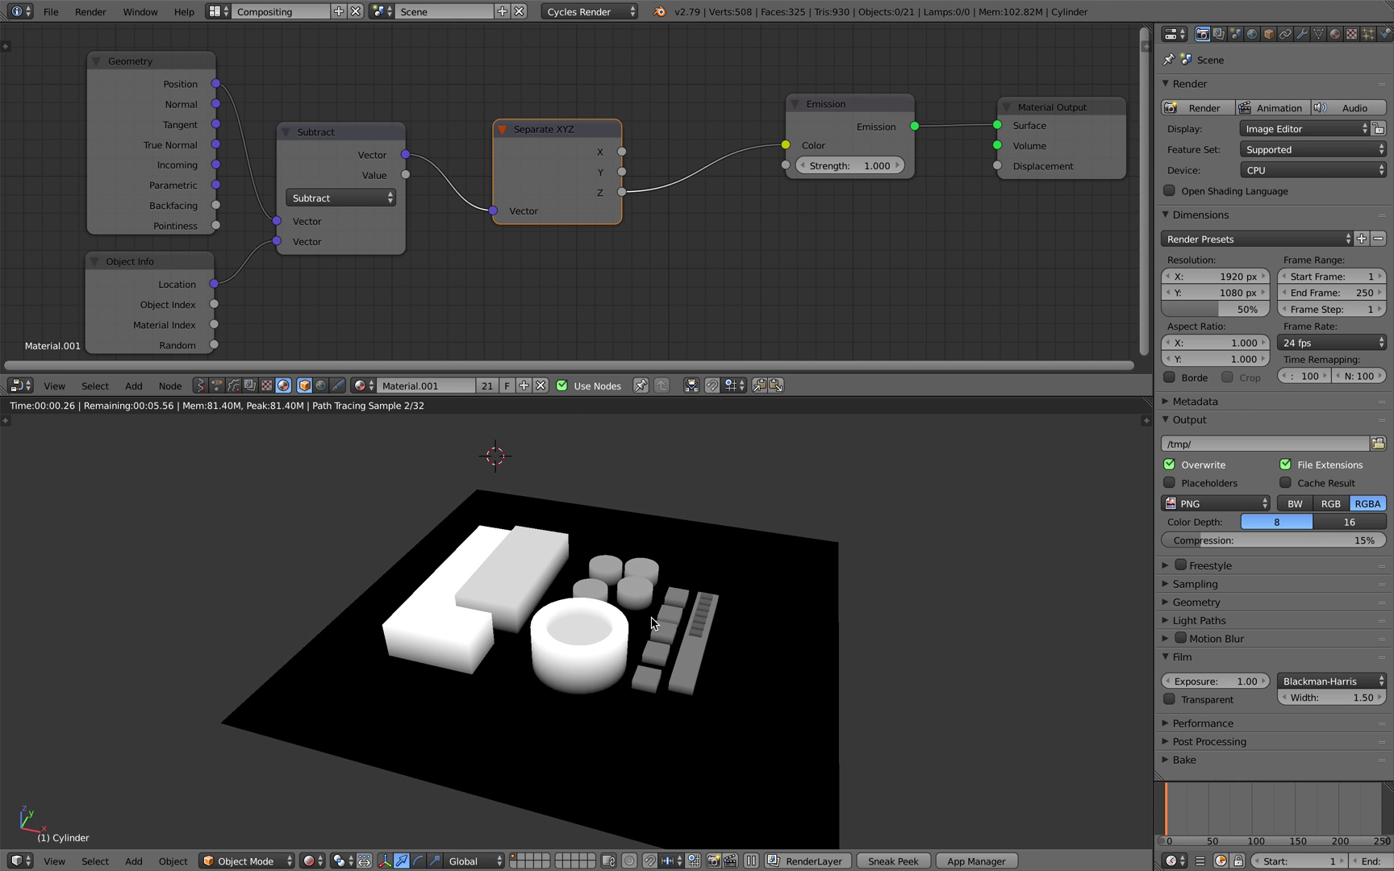
Return the viewport to Solid shading and save over the existing file
left_click(308, 862)
left_click(334, 805)
key("ctrl+s")
left_click(588, 678)
Select all objects and apply their location so every origin sits at the world origin
key("a")
key("a")
key("a")
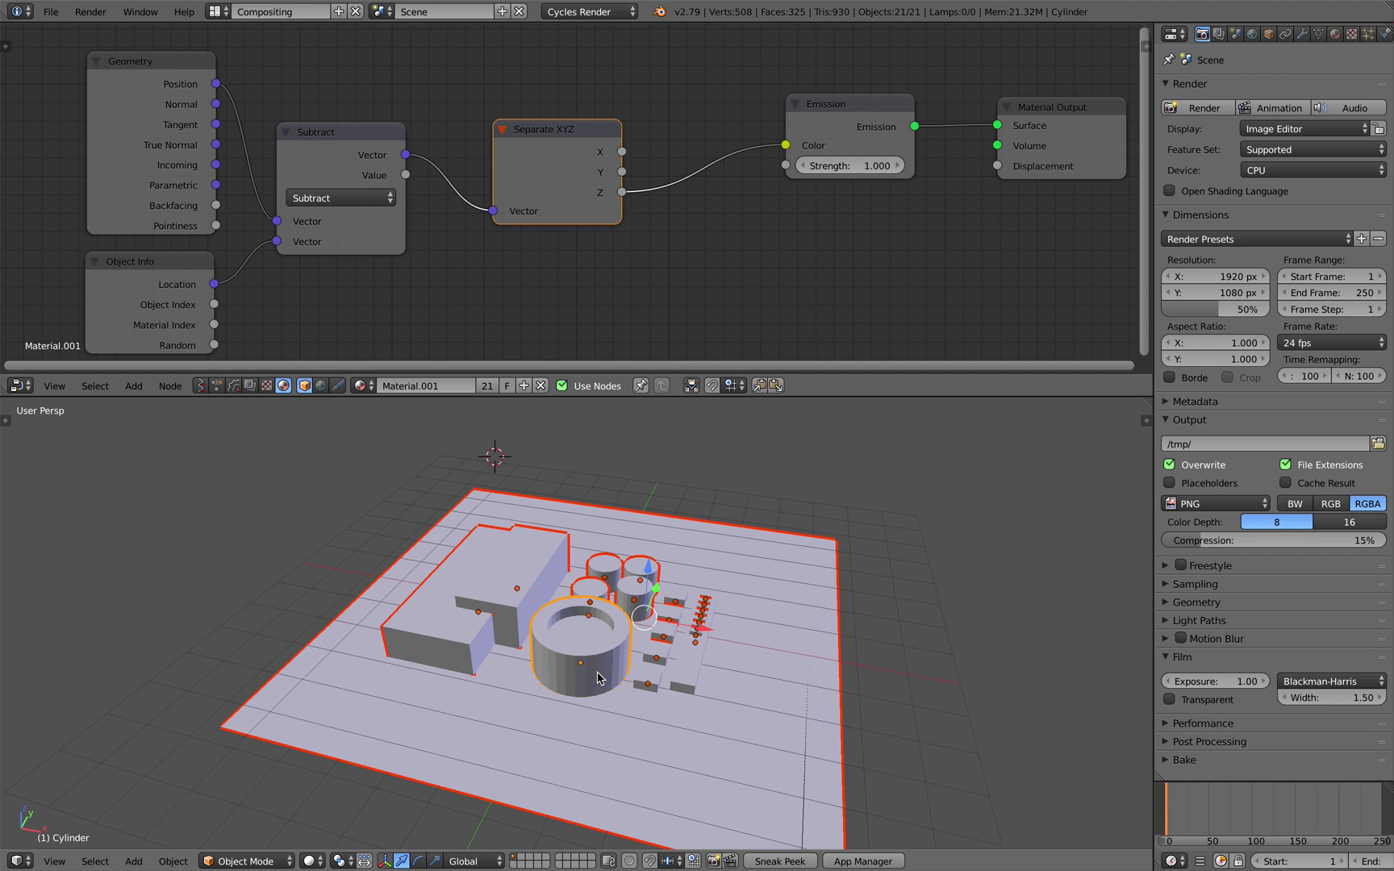
key("space")
type("appl")
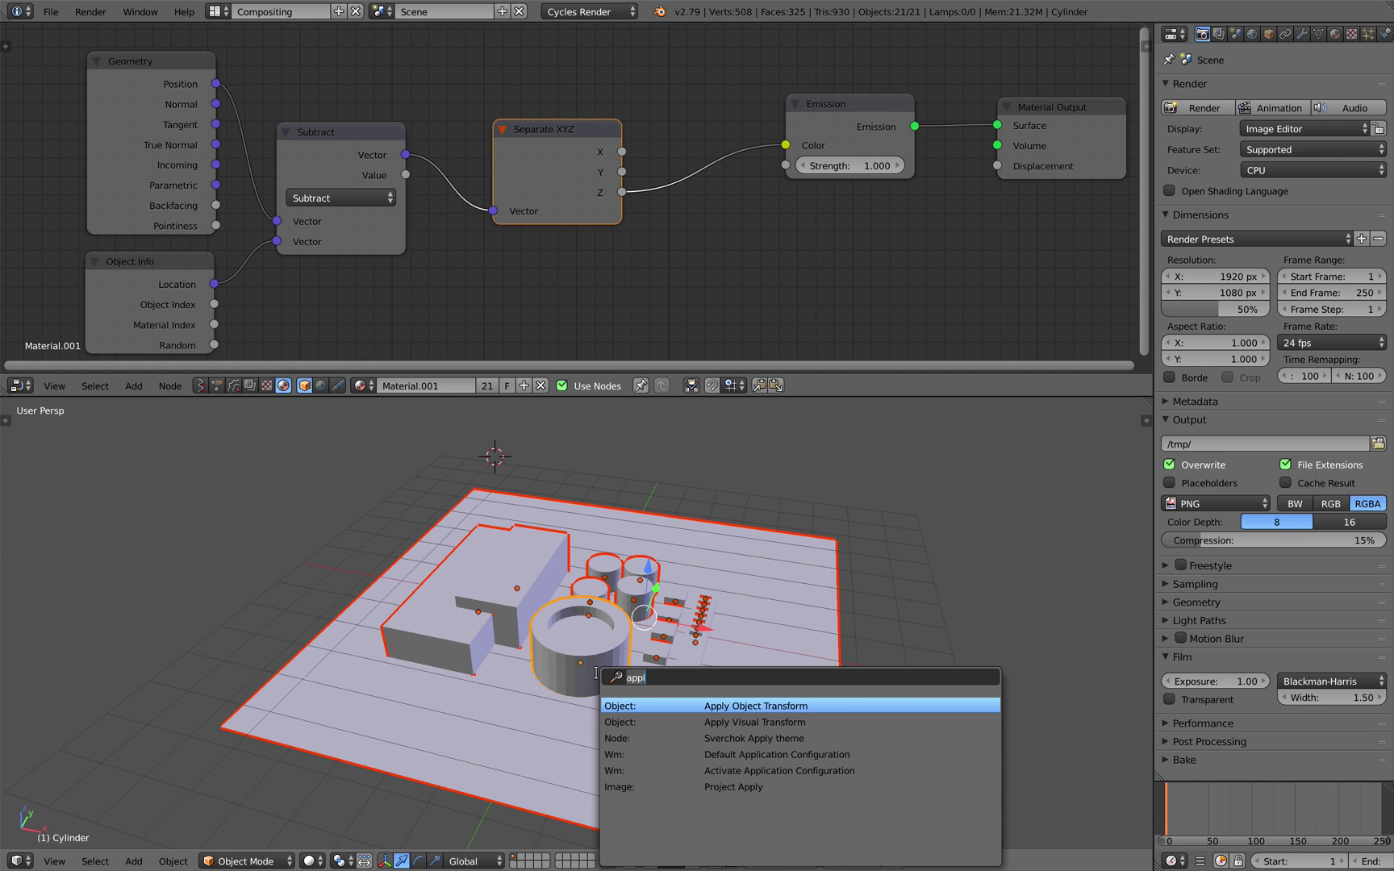
key("Return")
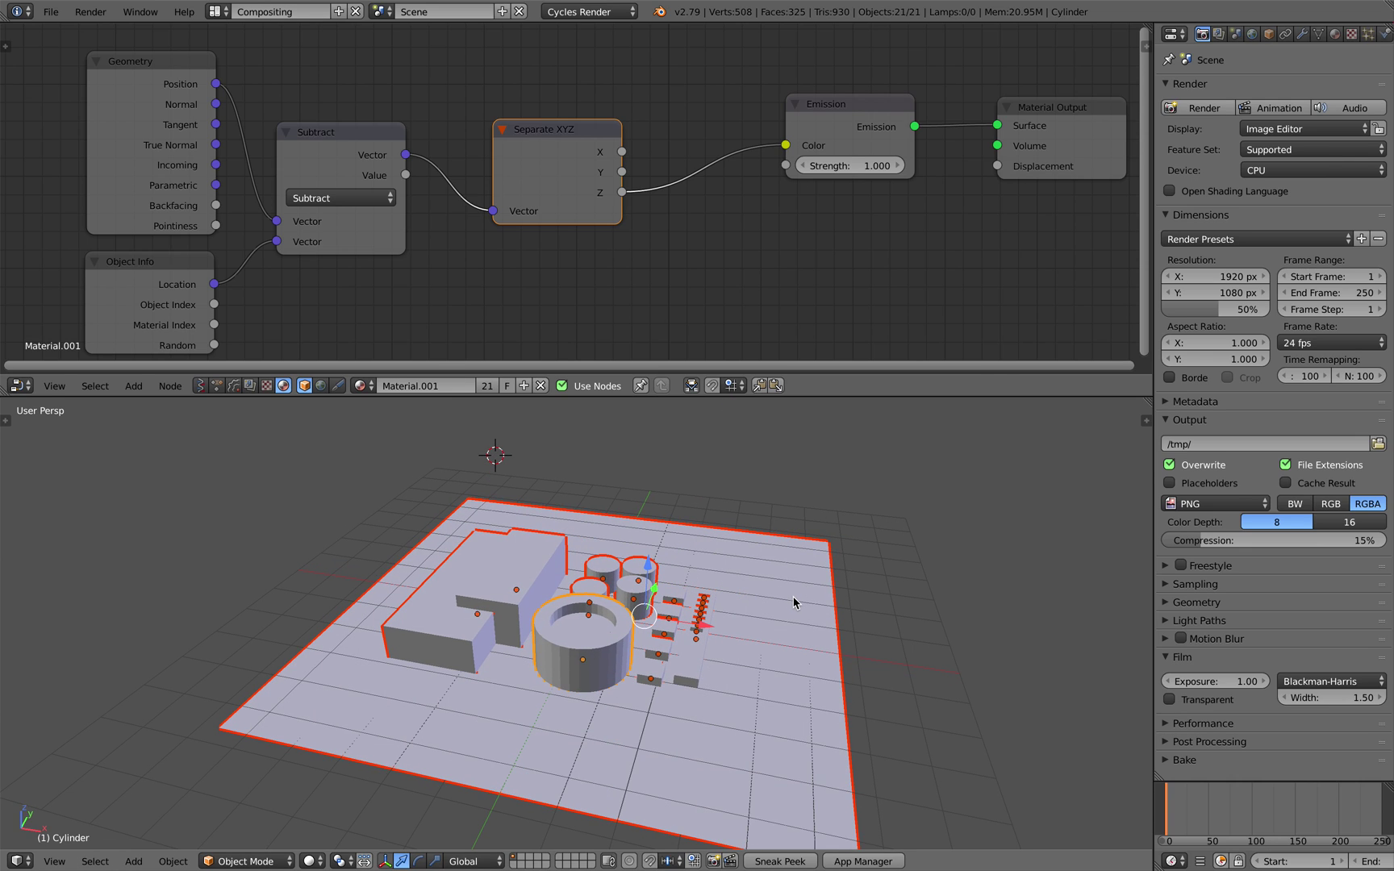
key("ctrl+a")
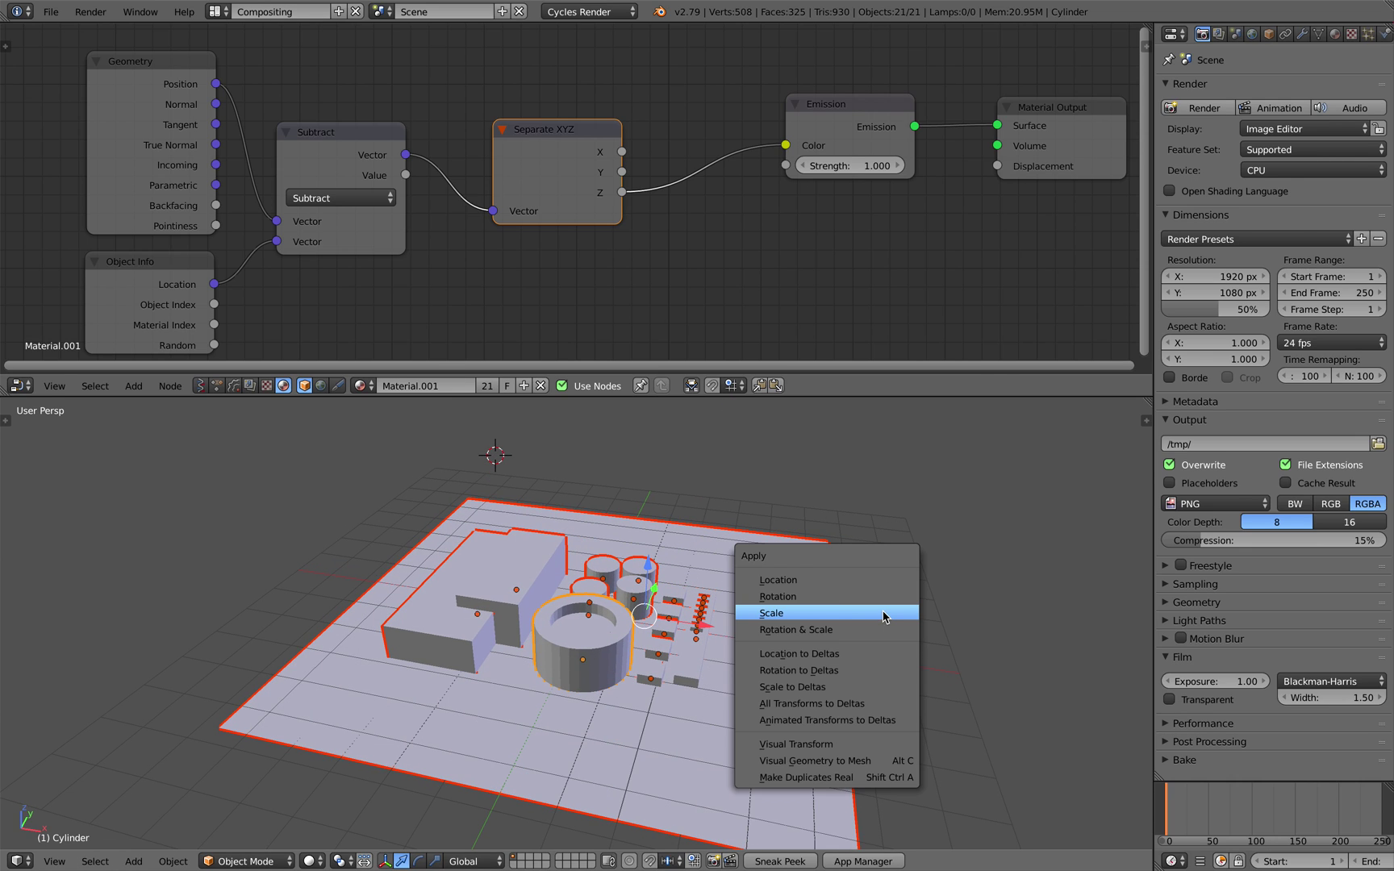
left_click(795, 579)
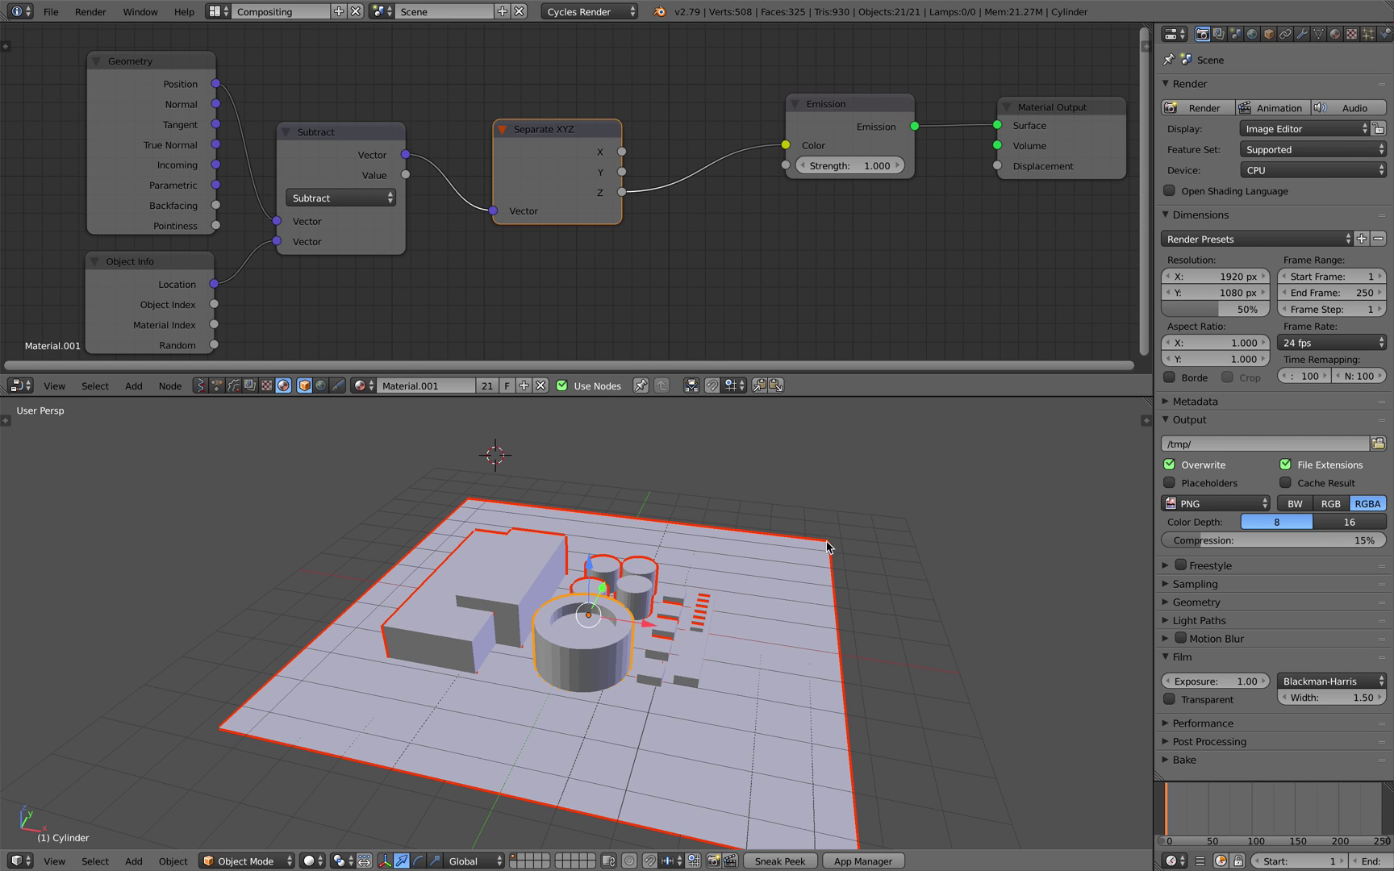
Examine the height gradient in Rendered shading from several angles and check the cylinder's transform values
left_click(318, 859)
left_click(353, 751)
mouse_move(633, 617)
middle_mouse_down()
mouse_move(631, 600)
mouse_move(650, 601)
mouse_move(631, 613)
mouse_move(694, 574)
middle_mouse_up()
key("n")
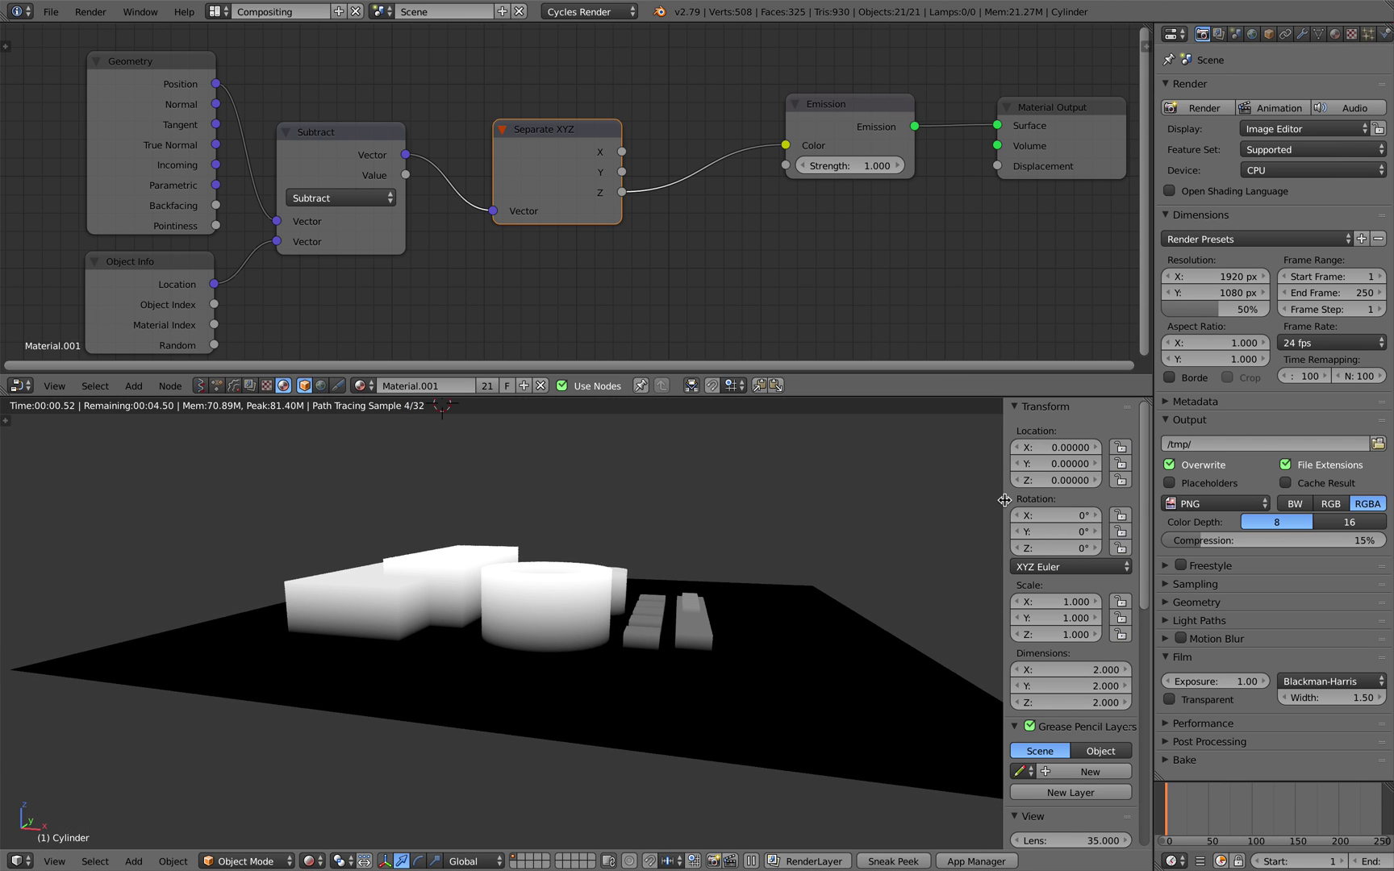
left_click_drag(1004, 500, 1262, 521)
middle_click_drag(629, 557, 699, 679)
middle_click_drag(563, 592, 384, 795)
View the rendered height map from the top and save over cycles_greeble_001.blend
left_click(55, 862)
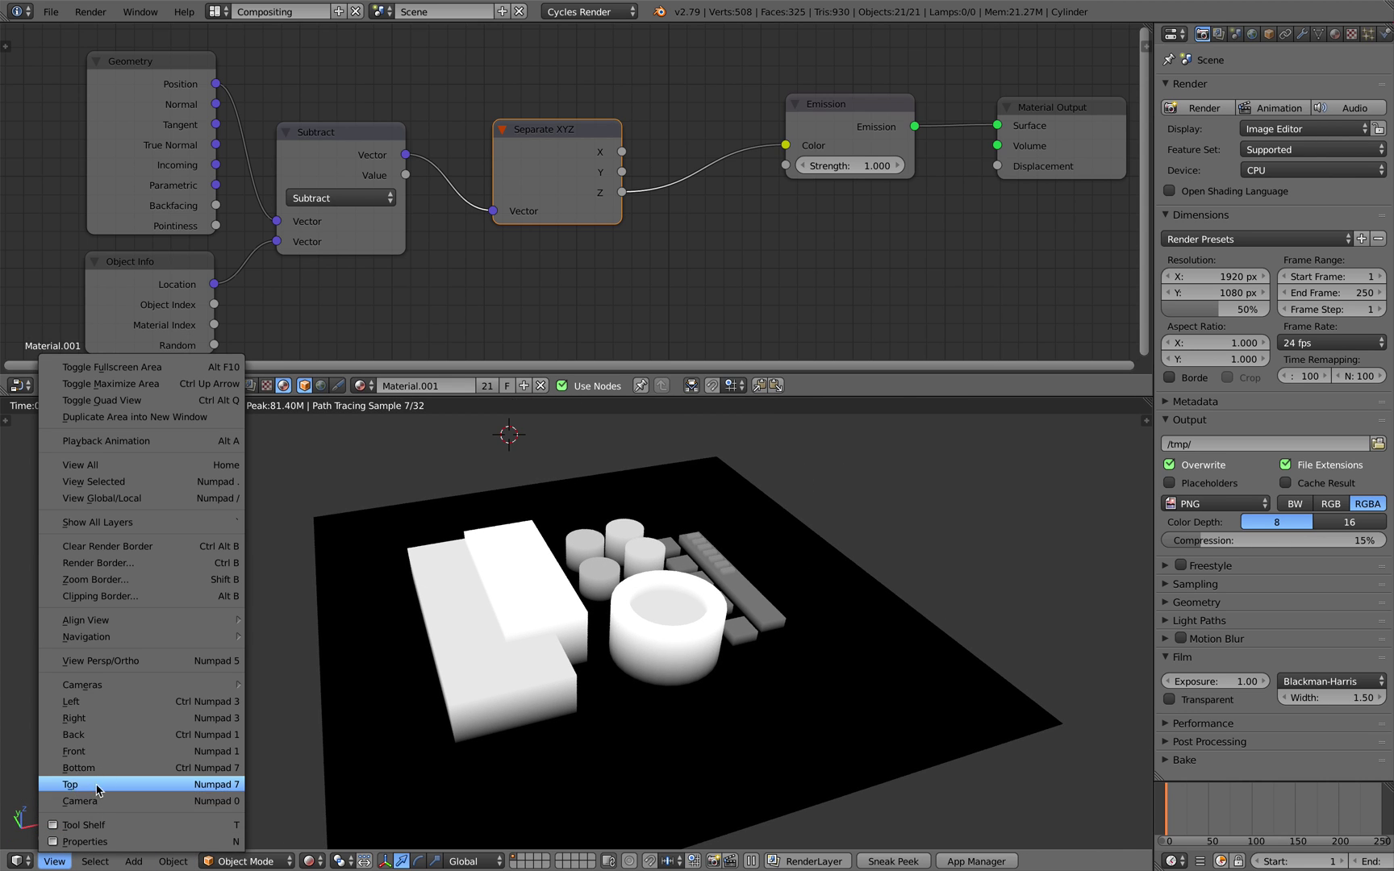
left_click(89, 784)
middle_click_drag(520, 669, 516, 687, "shift")
key("ctrl+s")
left_click(620, 676)
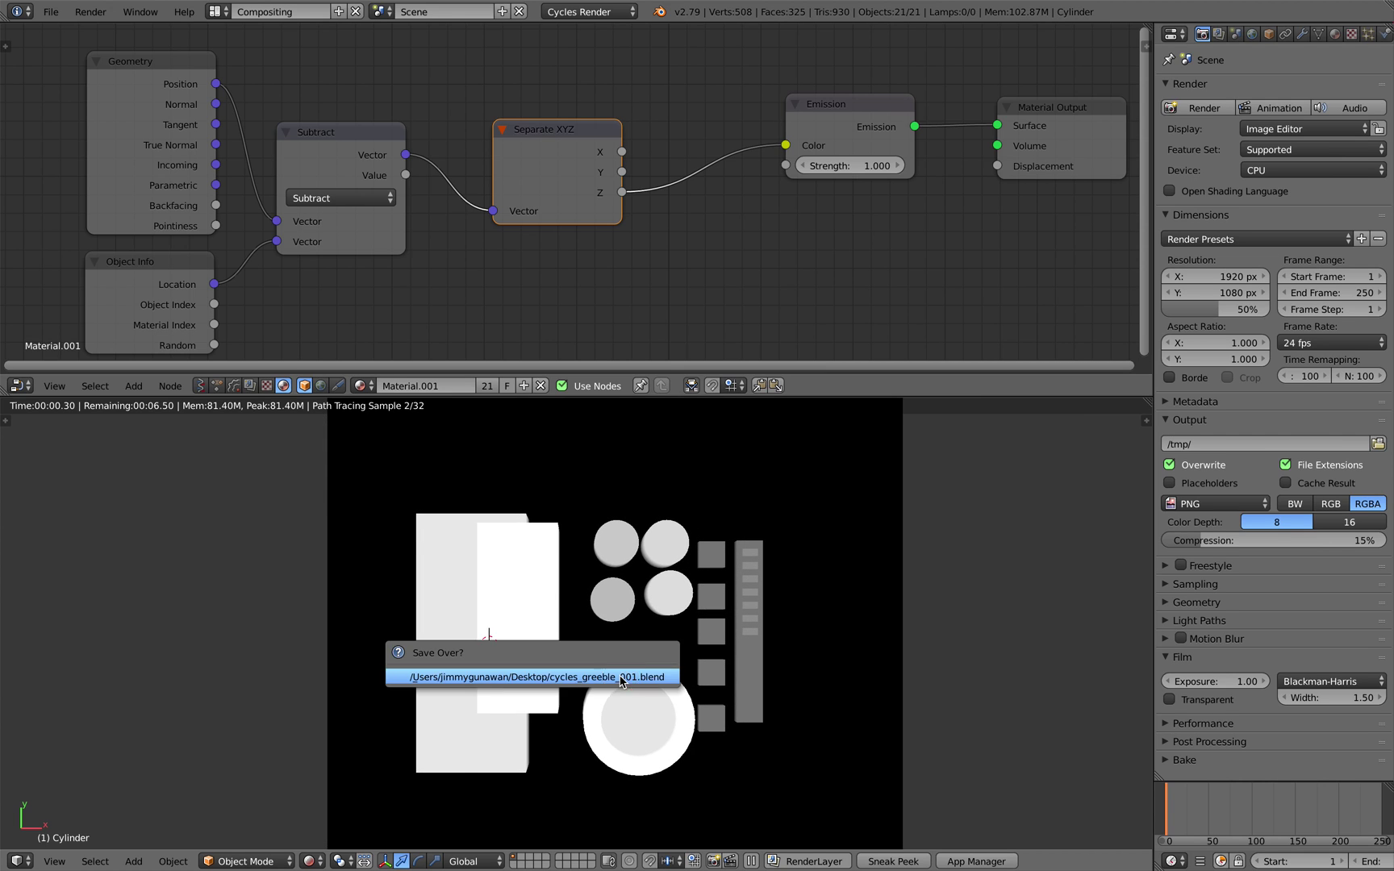
Switch back to Solid shading and set the viewport to the top view
left_click(309, 860)
left_click(339, 808)
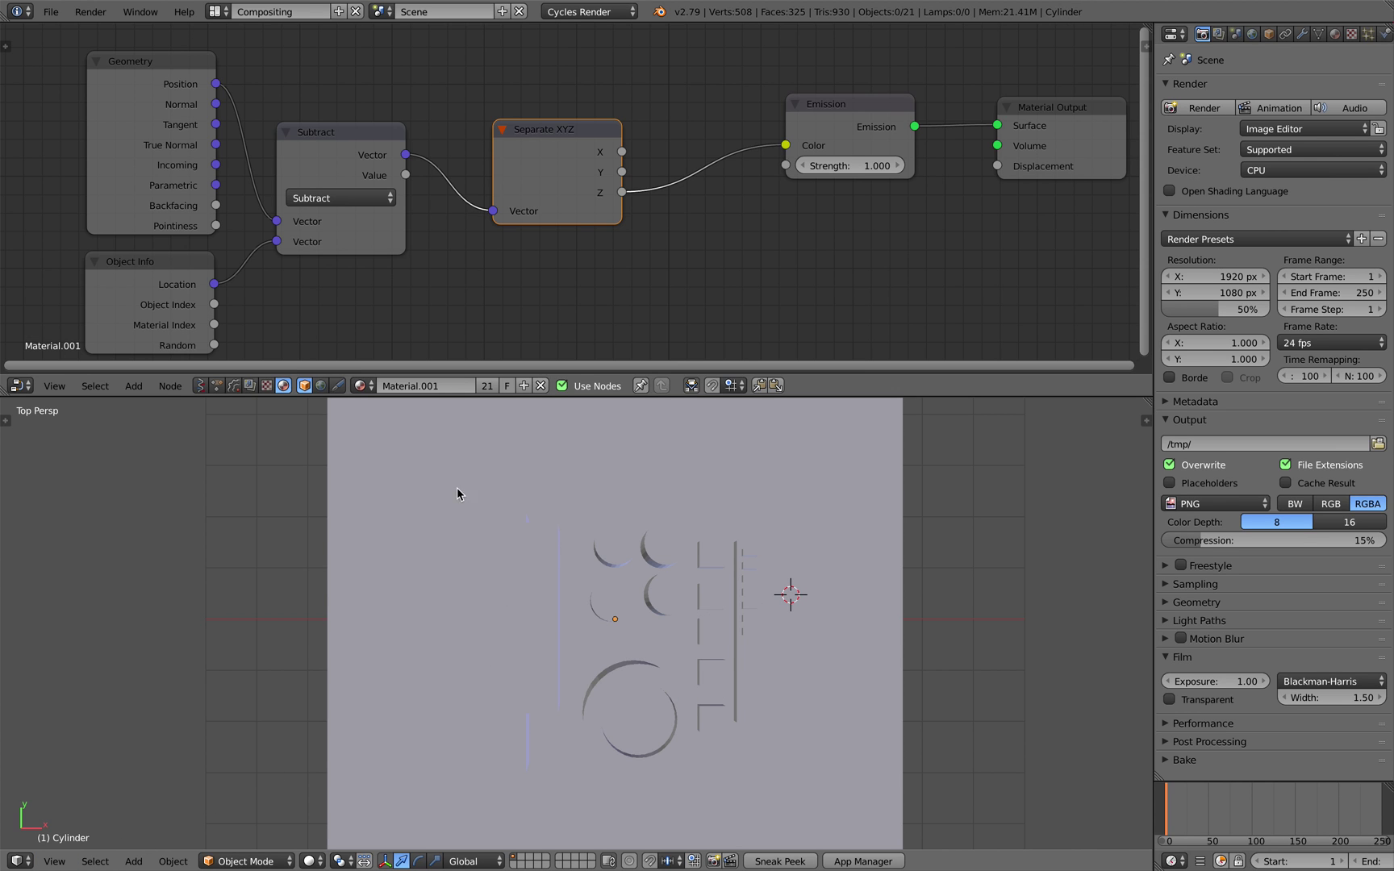
middle_click_drag(740, 644, 764, 595)
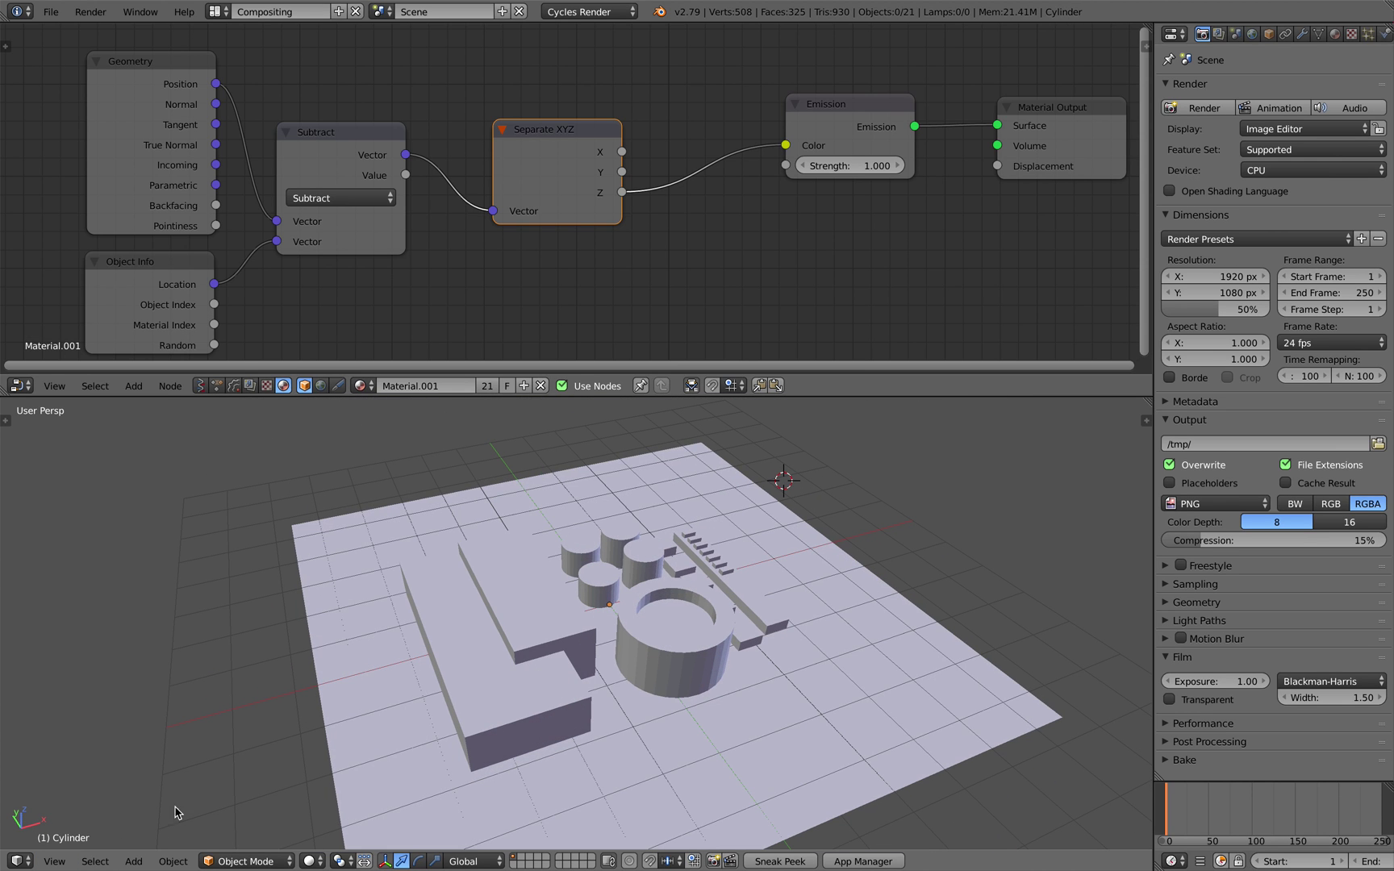
left_click(55, 861)
left_click(94, 784)
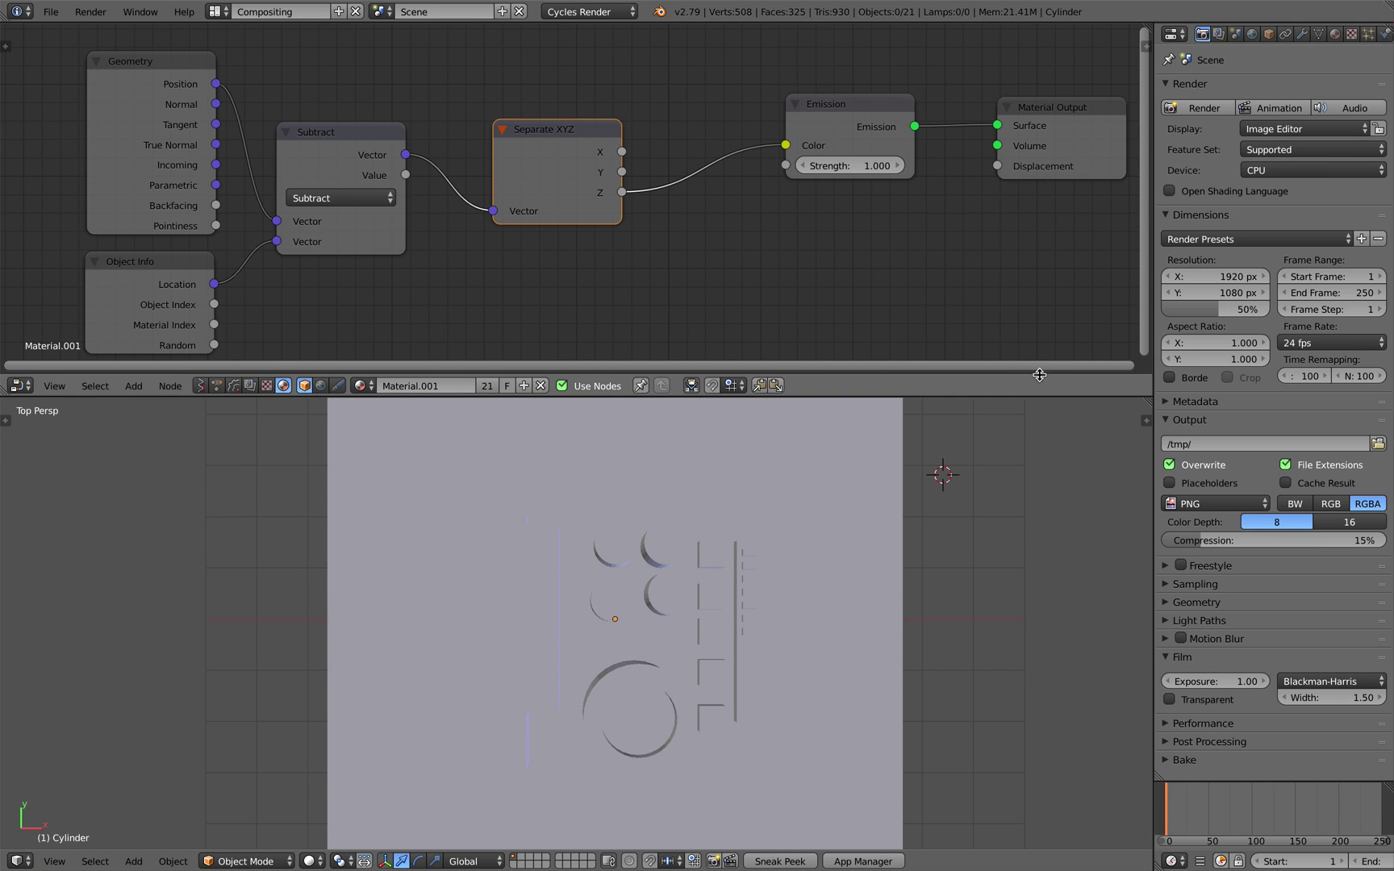
Split the Properties editor and turn its upper part into an Outliner
left_click_drag(1388, 23, 1371, 307)
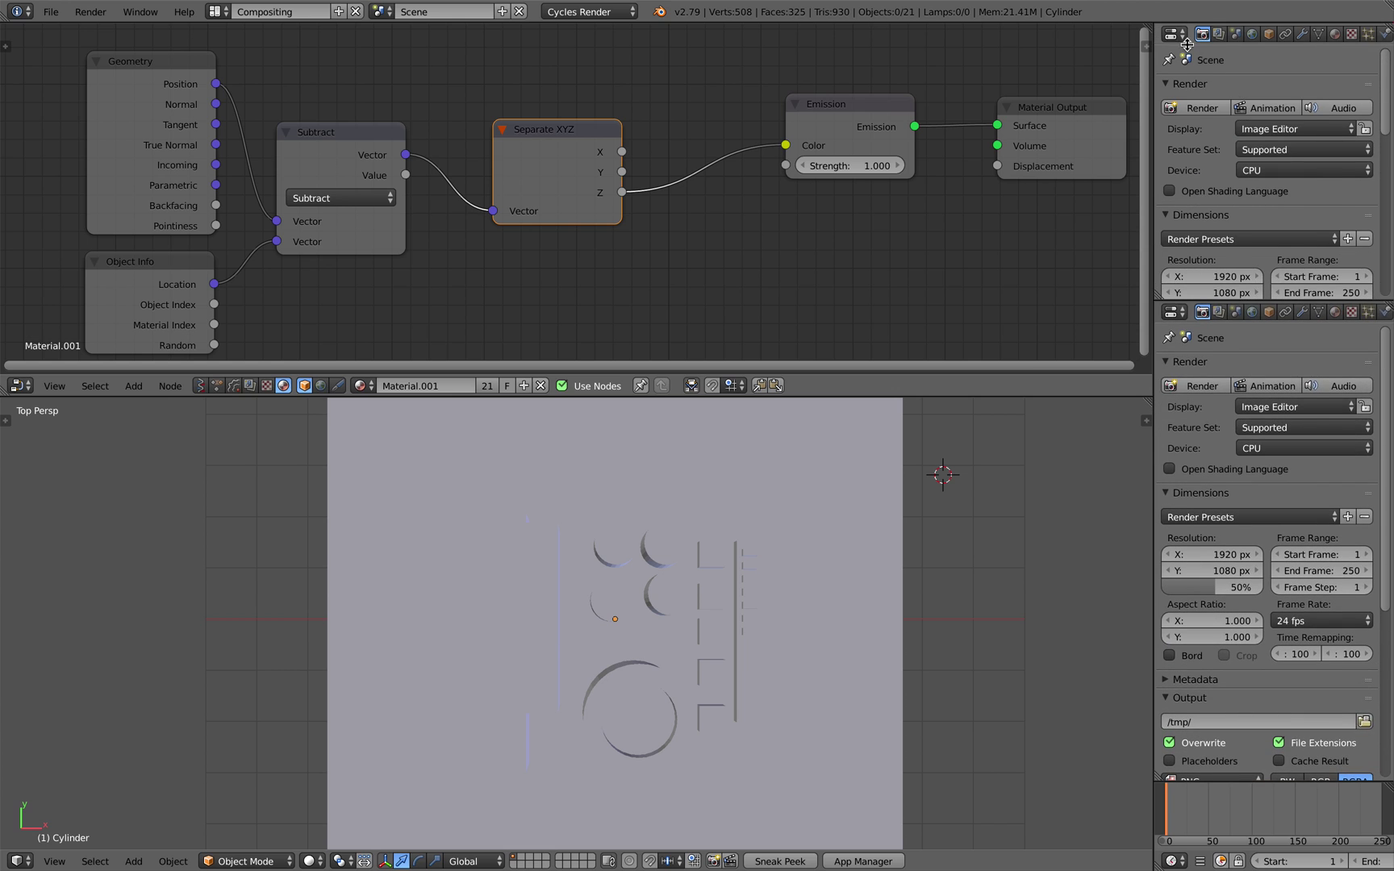
left_click(1172, 33)
left_click(1202, 301)
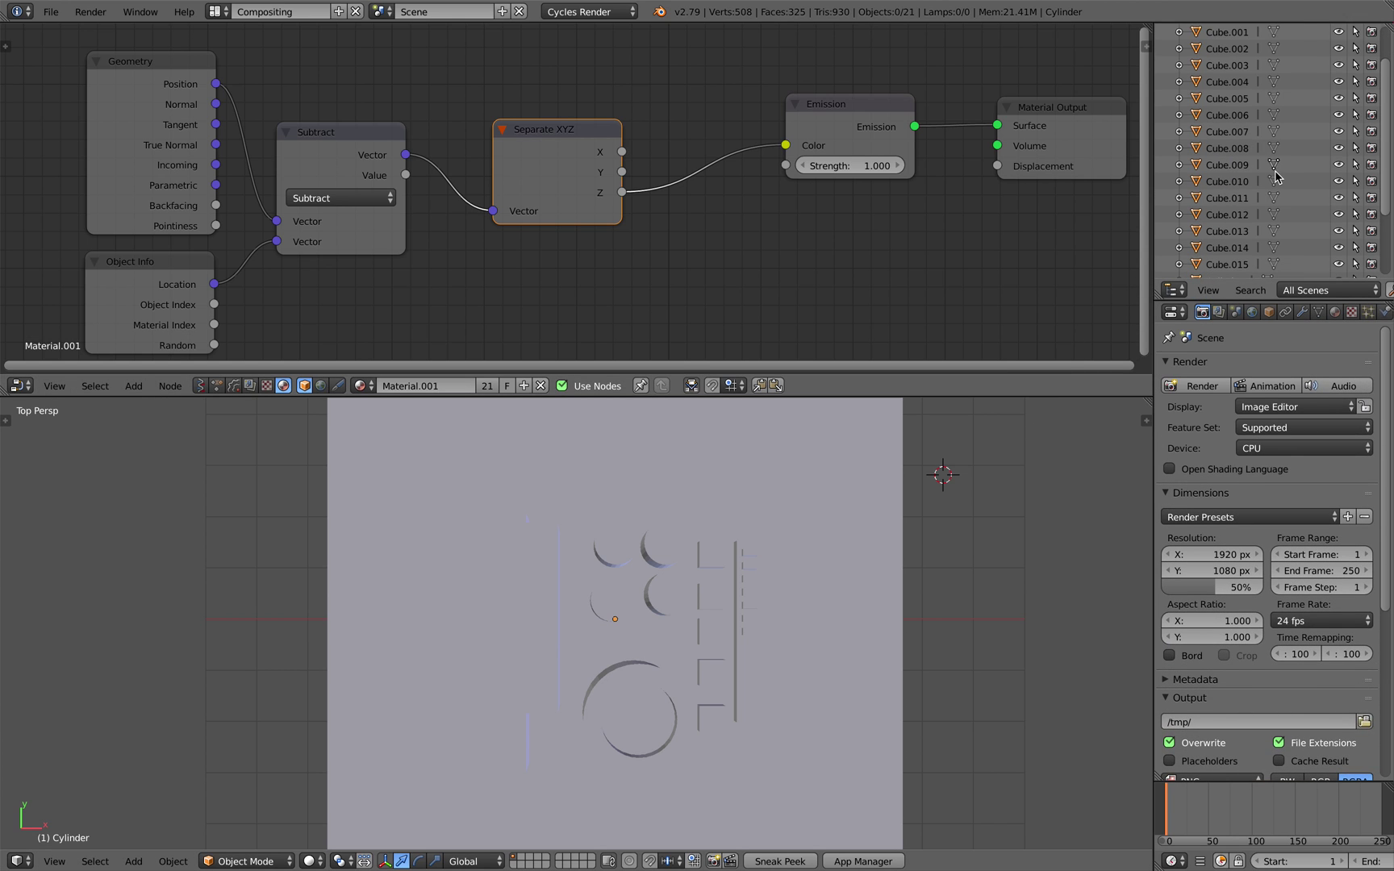
Add a camera to the scene and place it beside the plane
key("shift+a")
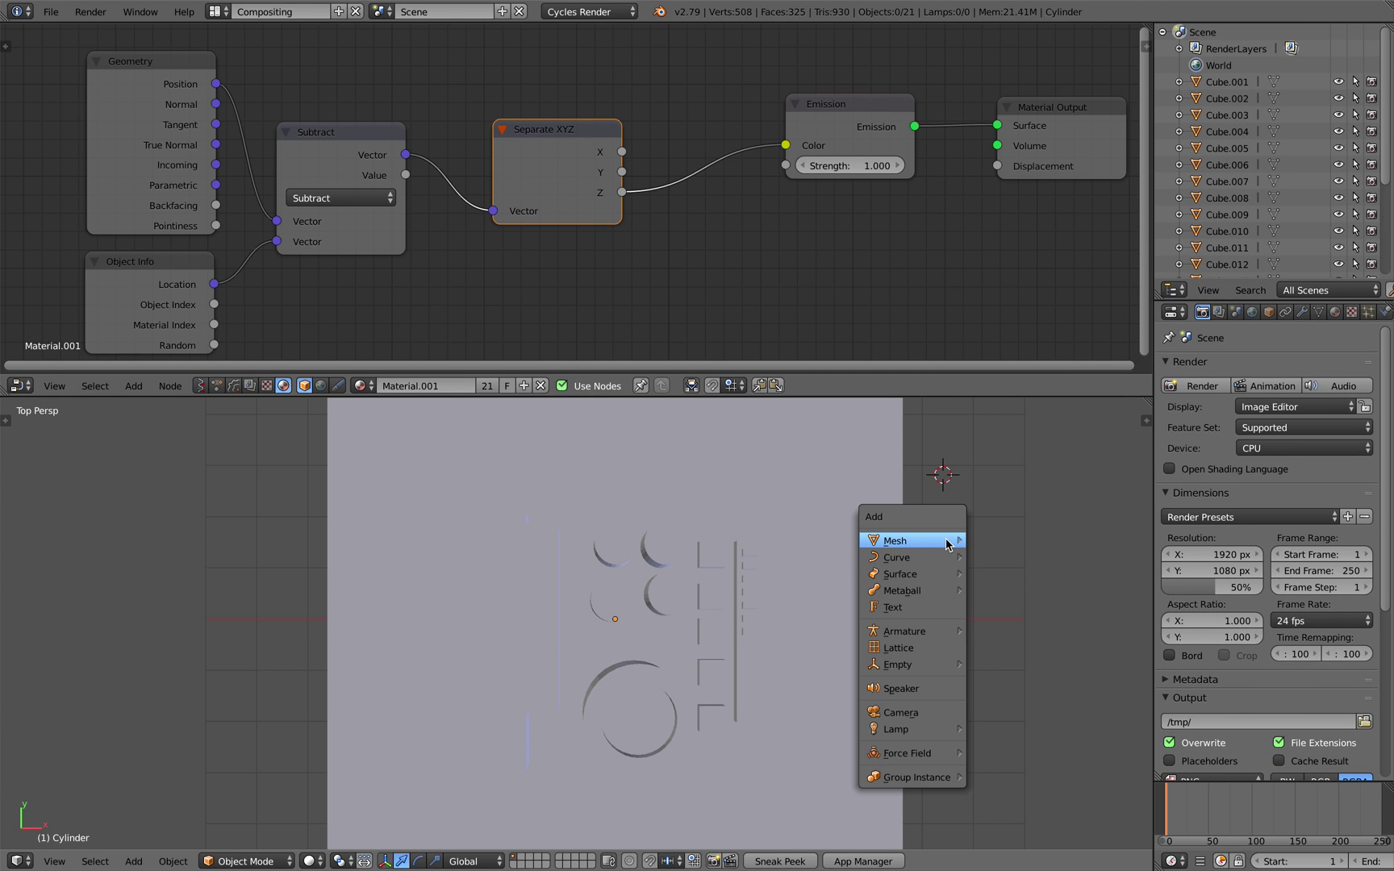
left_click(920, 713)
key("g")
left_click(942, 566)
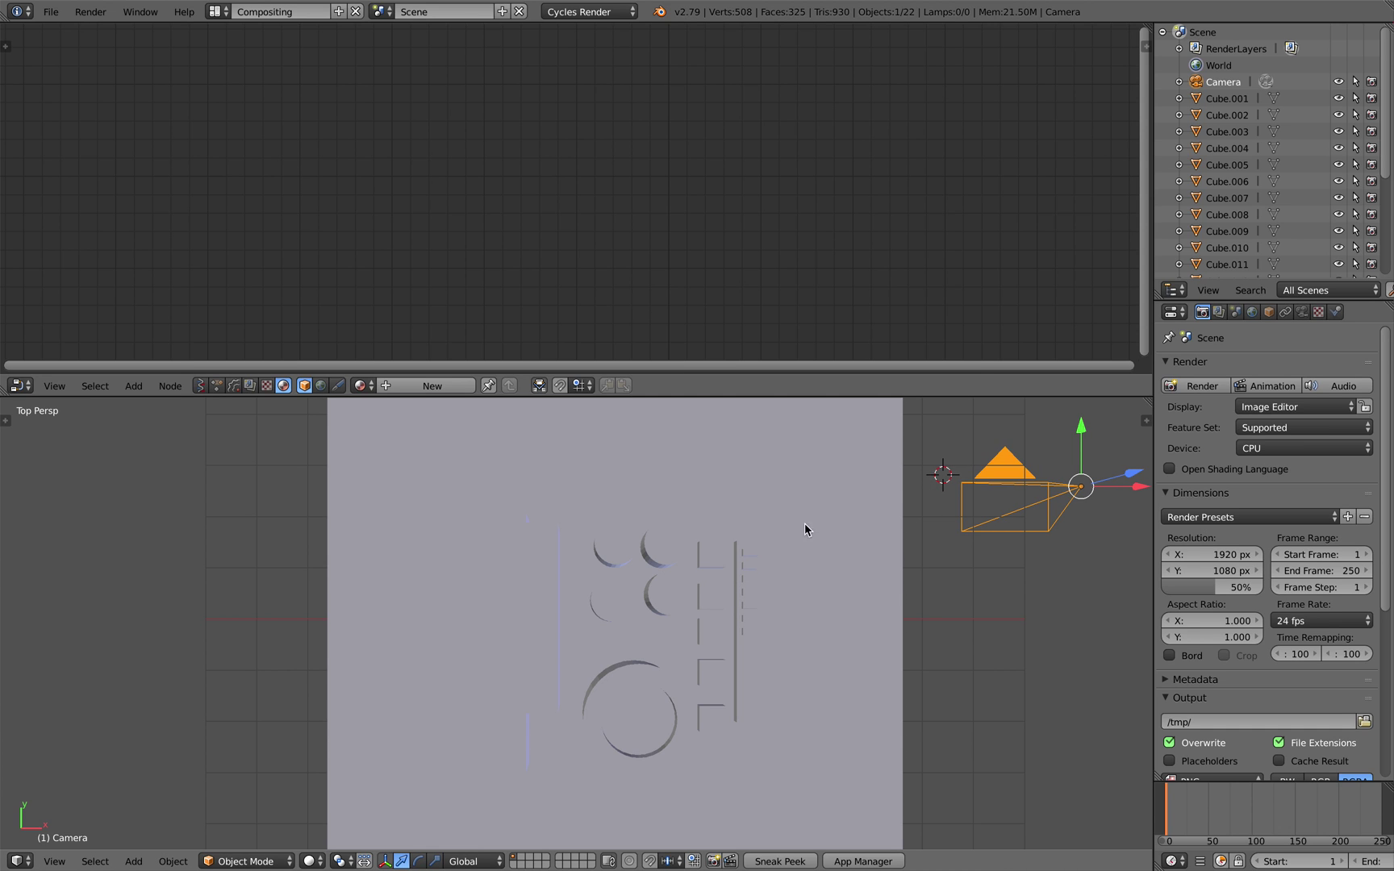
Align the active camera to the top view of the greeble plane
left_click(54, 861)
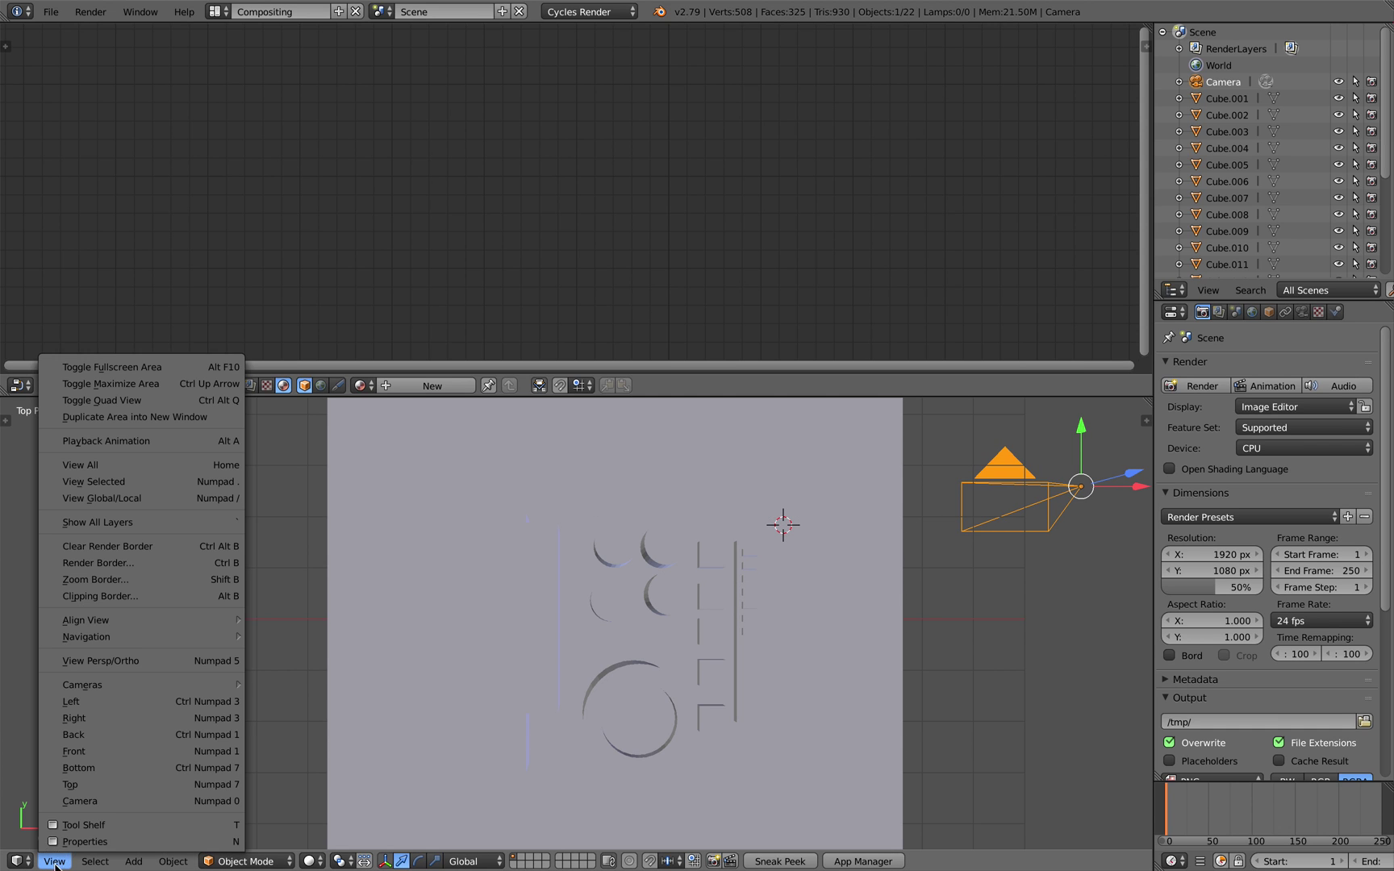
mouse_move(161, 621)
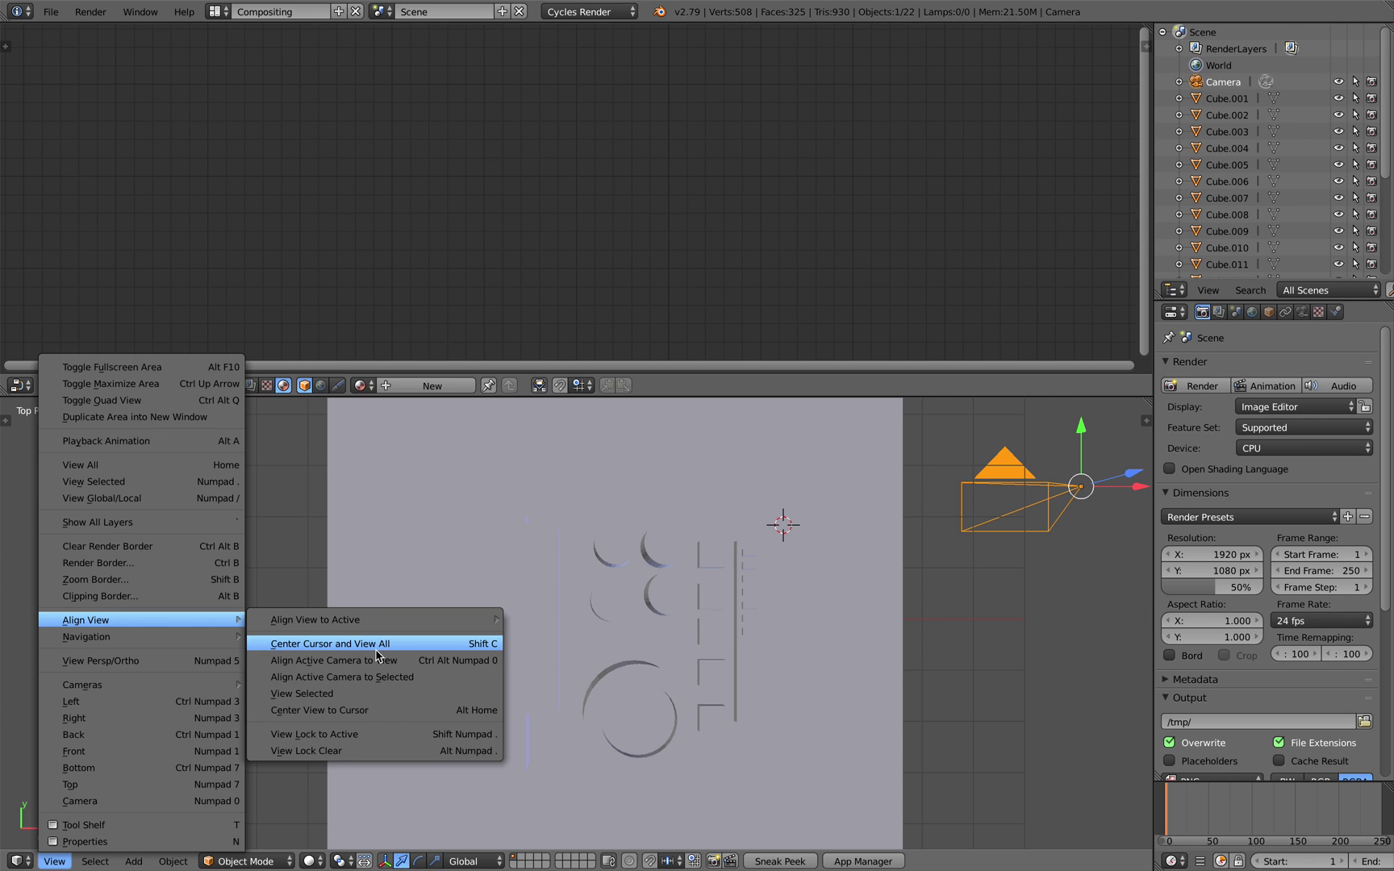
left_click(404, 665)
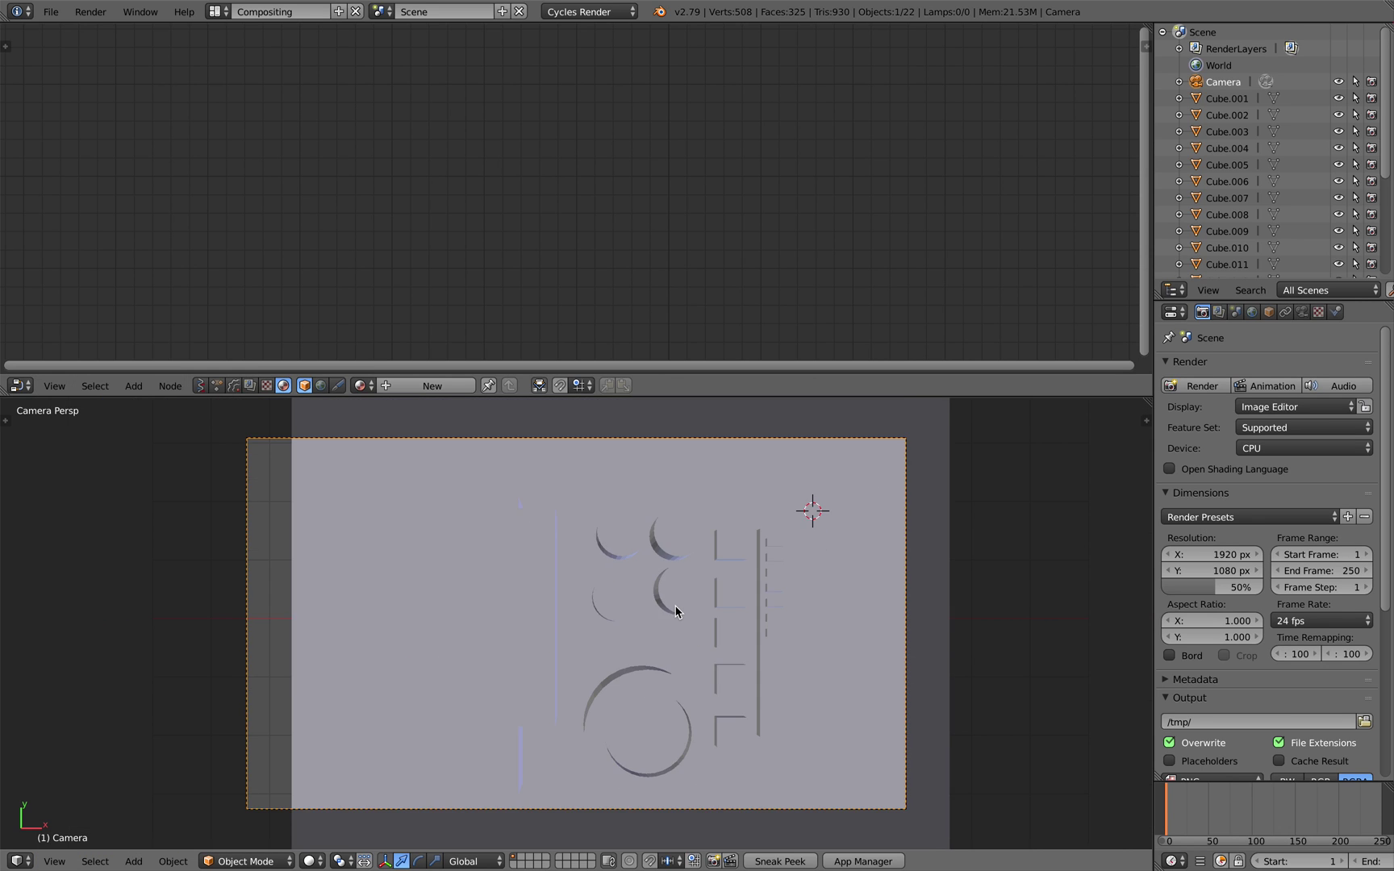
scroll(996, 492, "down", 1)
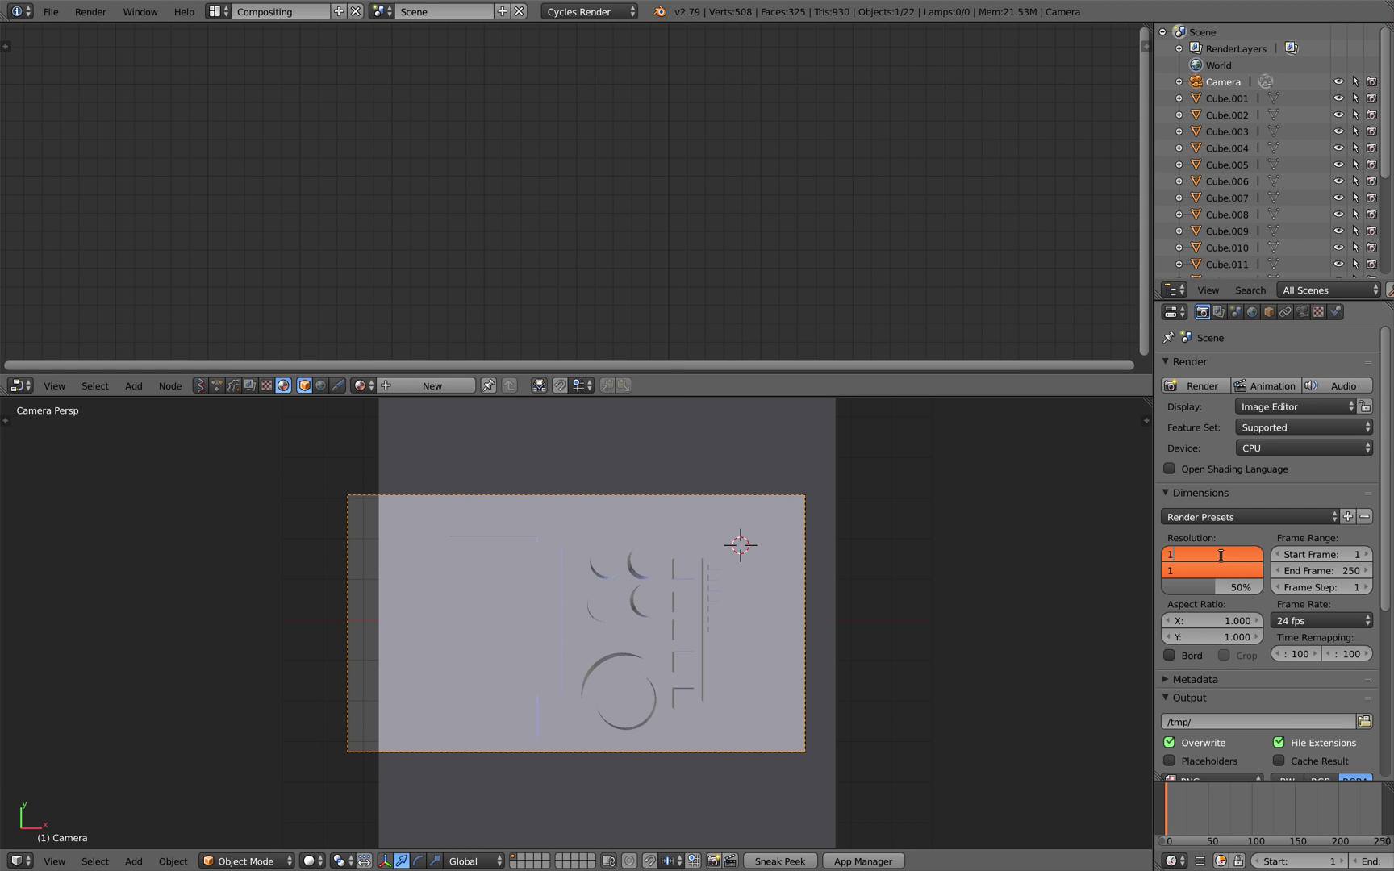
Set the render resolution to 1024 × 1024 px at 100% scale and save the file
key("Tab")
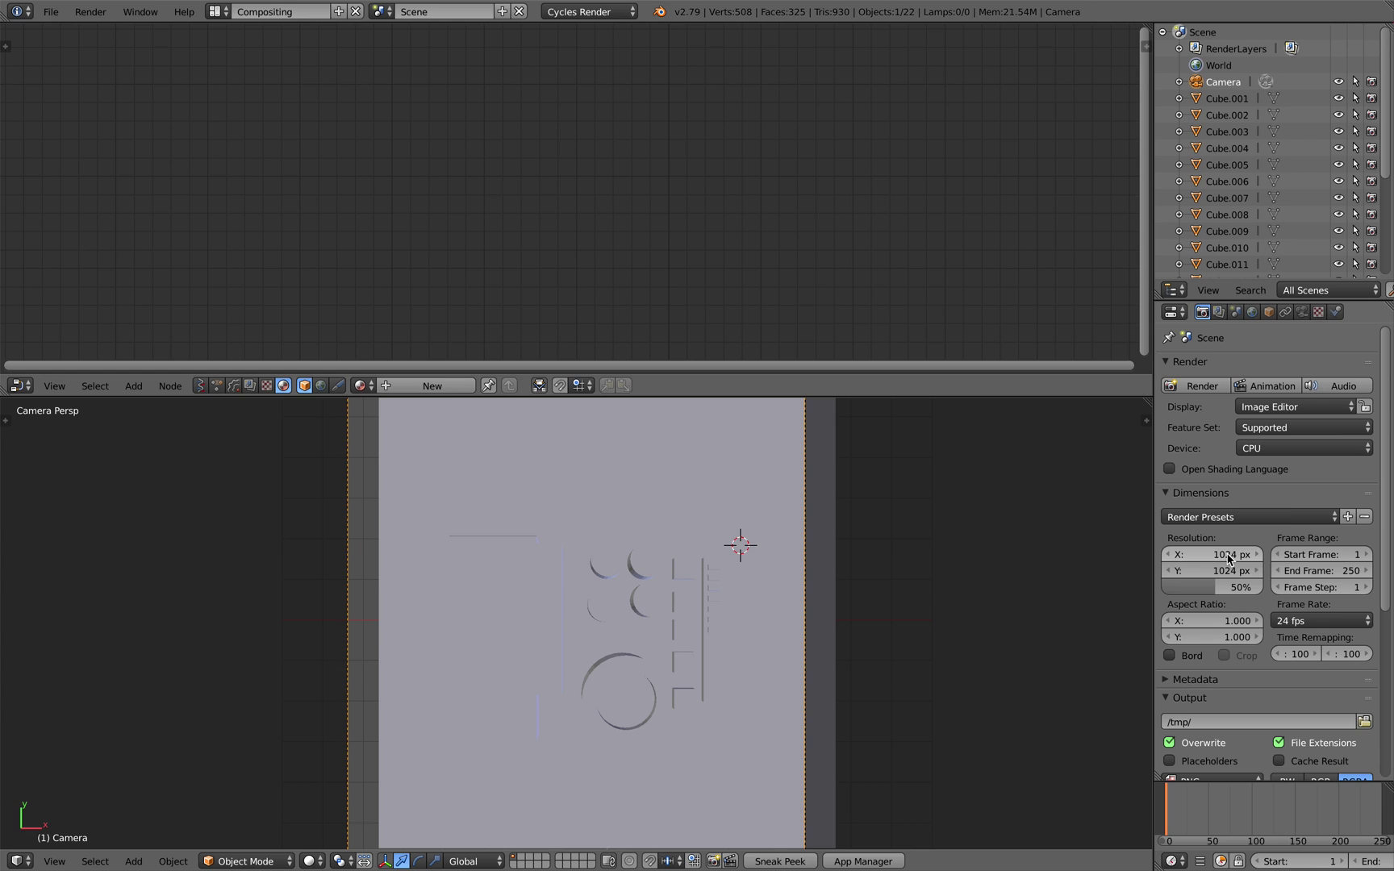
left_click_drag(1239, 589, 1291, 589)
key("ctrl+s")
left_click(930, 560)
scroll(918, 554, "down", 1)
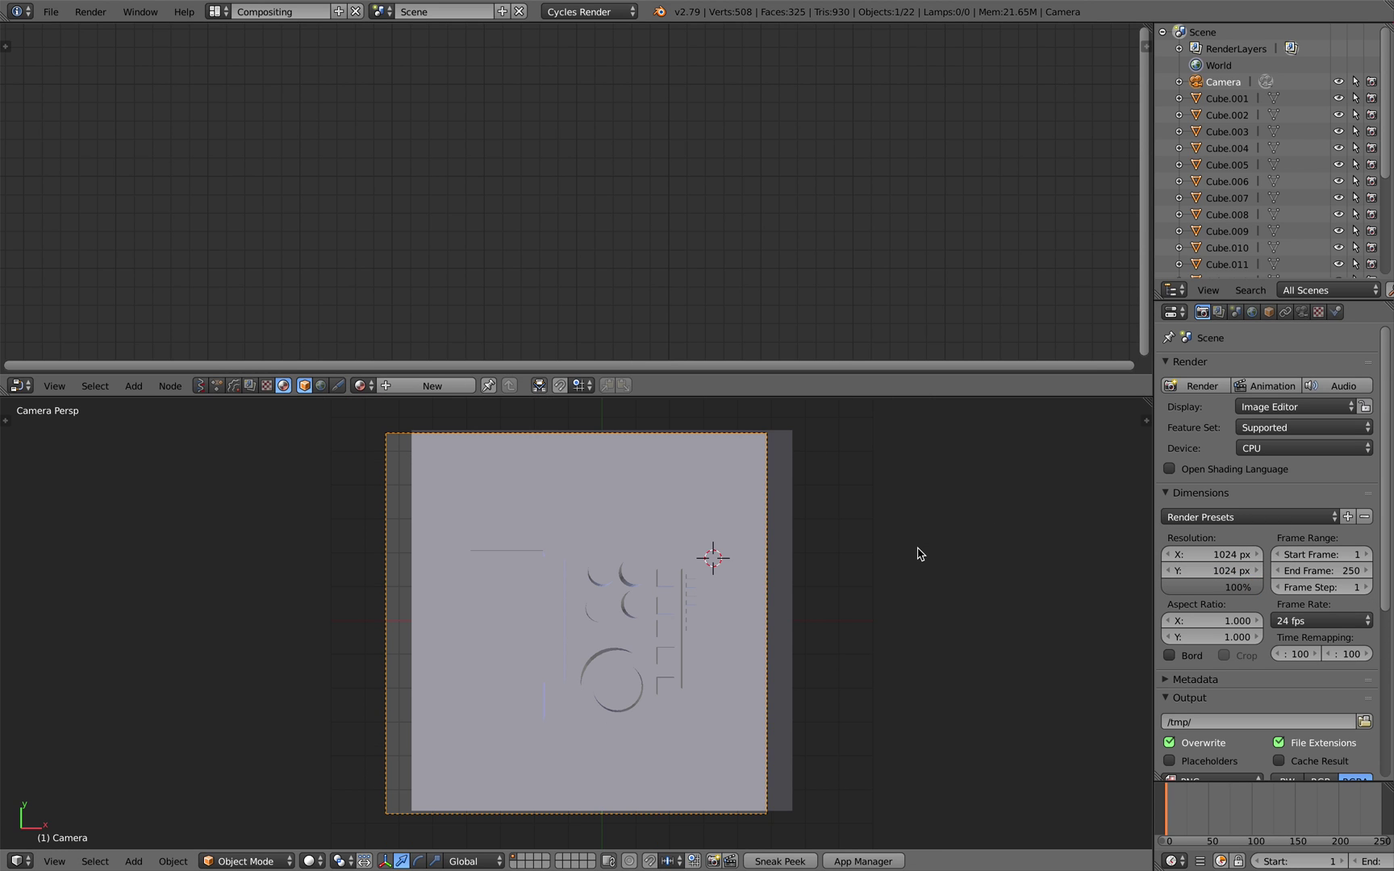
key("ctrl+s")
left_click(903, 556)
Change the camera's lens type to Orthographic and save the file
left_click(1147, 422)
scroll(1083, 657, "down", 6)
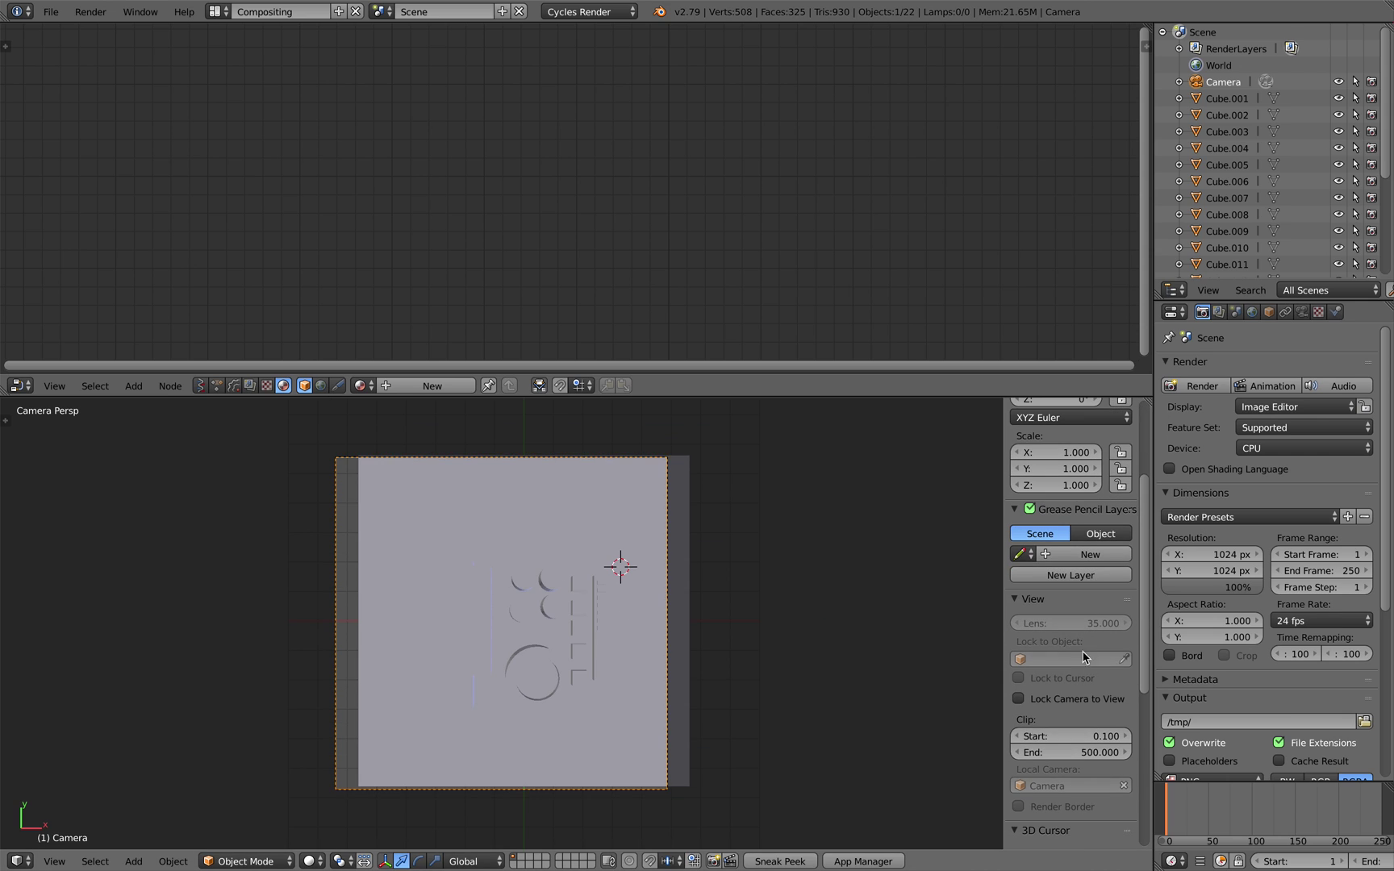
left_click(1302, 312)
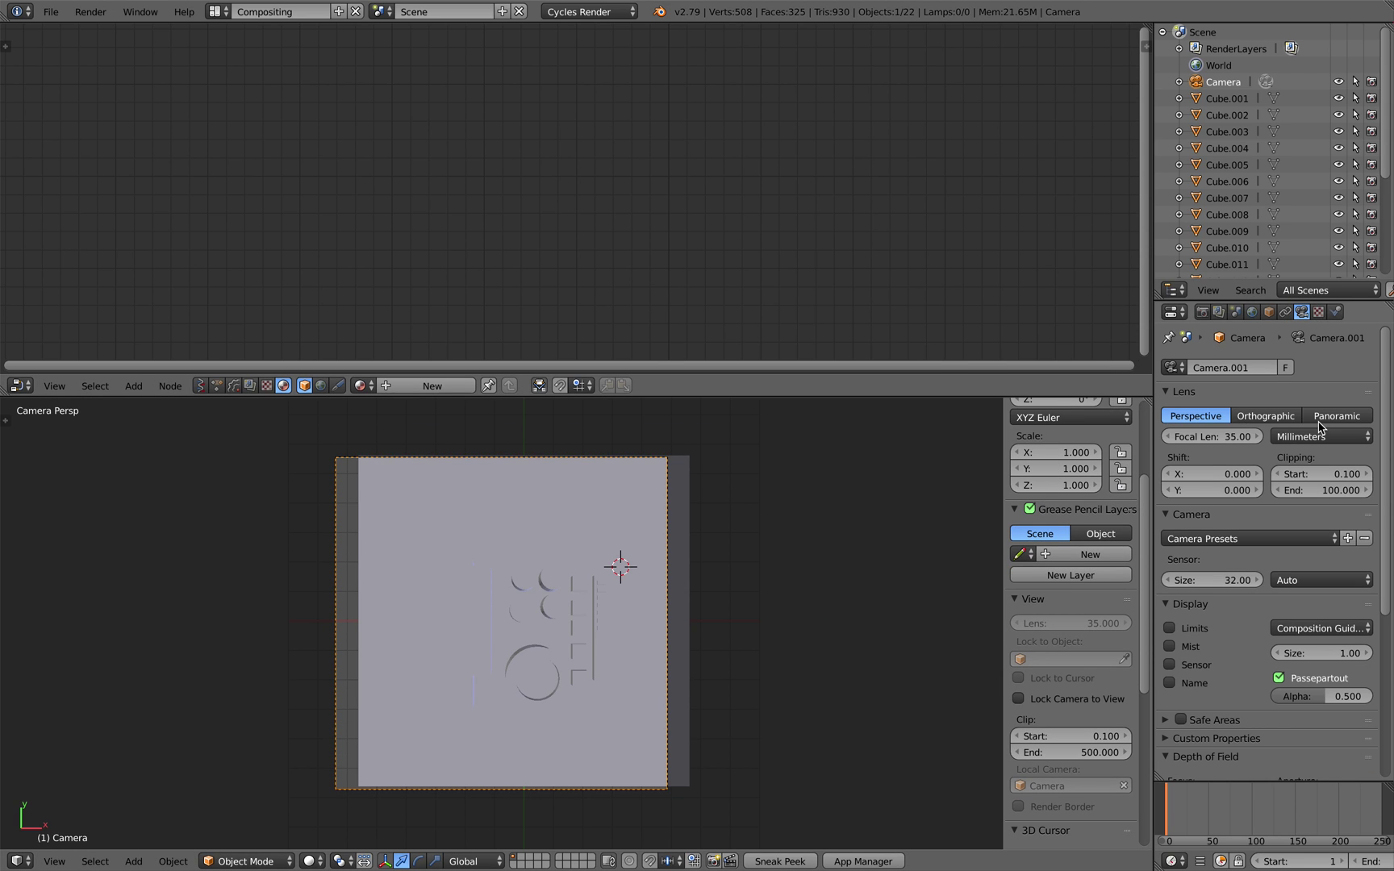
left_click(1266, 416)
scroll(853, 570, "down", 2)
key("ctrl+s")
left_click(828, 582)
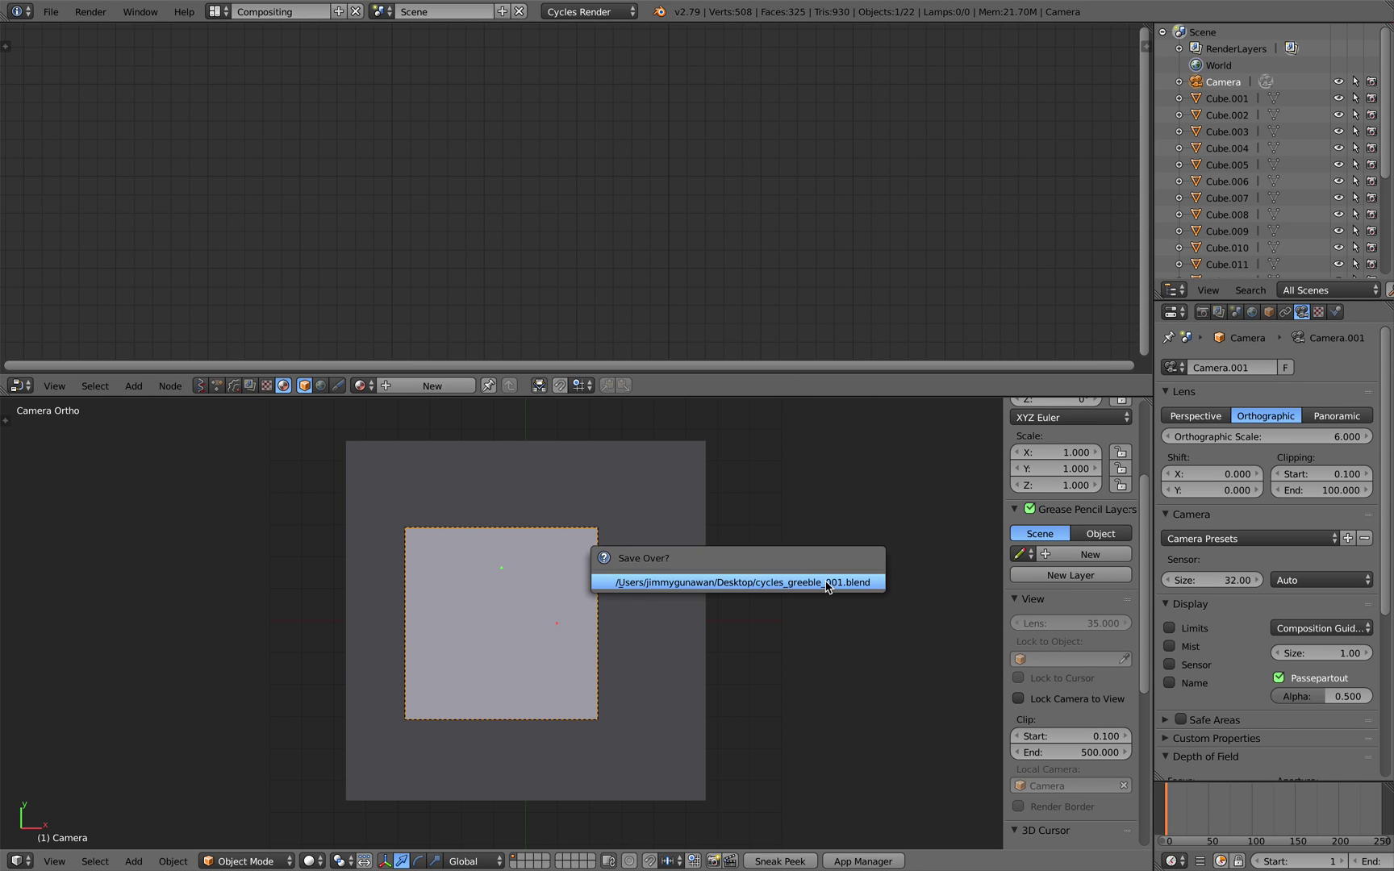
Enable ambient occlusion shading in the viewport and increase the camera's orthographic scale to 9.600
scroll(1074, 775, "down", 10)
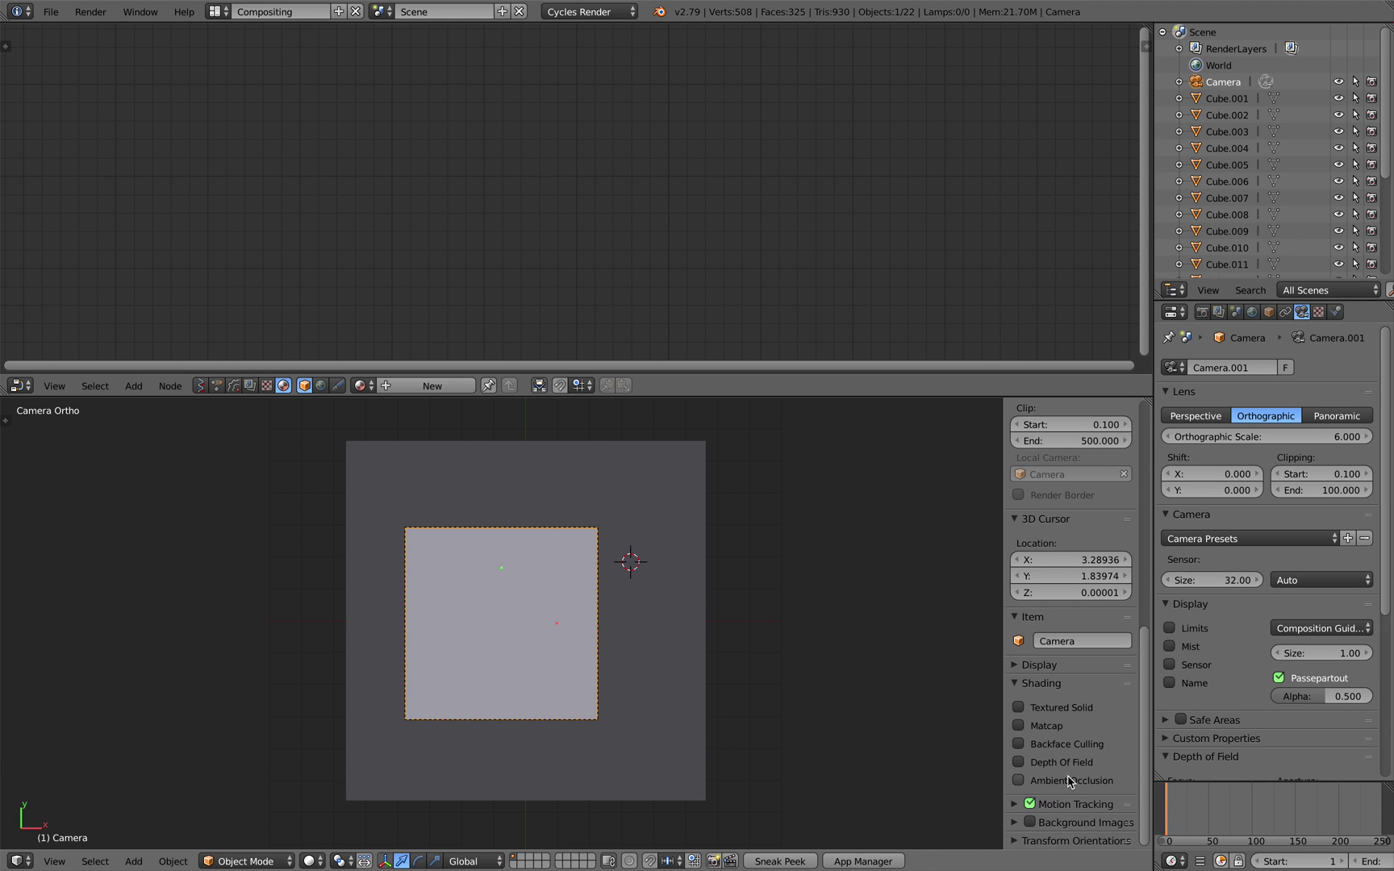
left_click(1061, 780)
left_click_drag(1320, 441, 1372, 441)
Lock the camera to the view and frame the greebles tightly with an orthographic scale of 7.620
scroll(1041, 552, "up", 5)
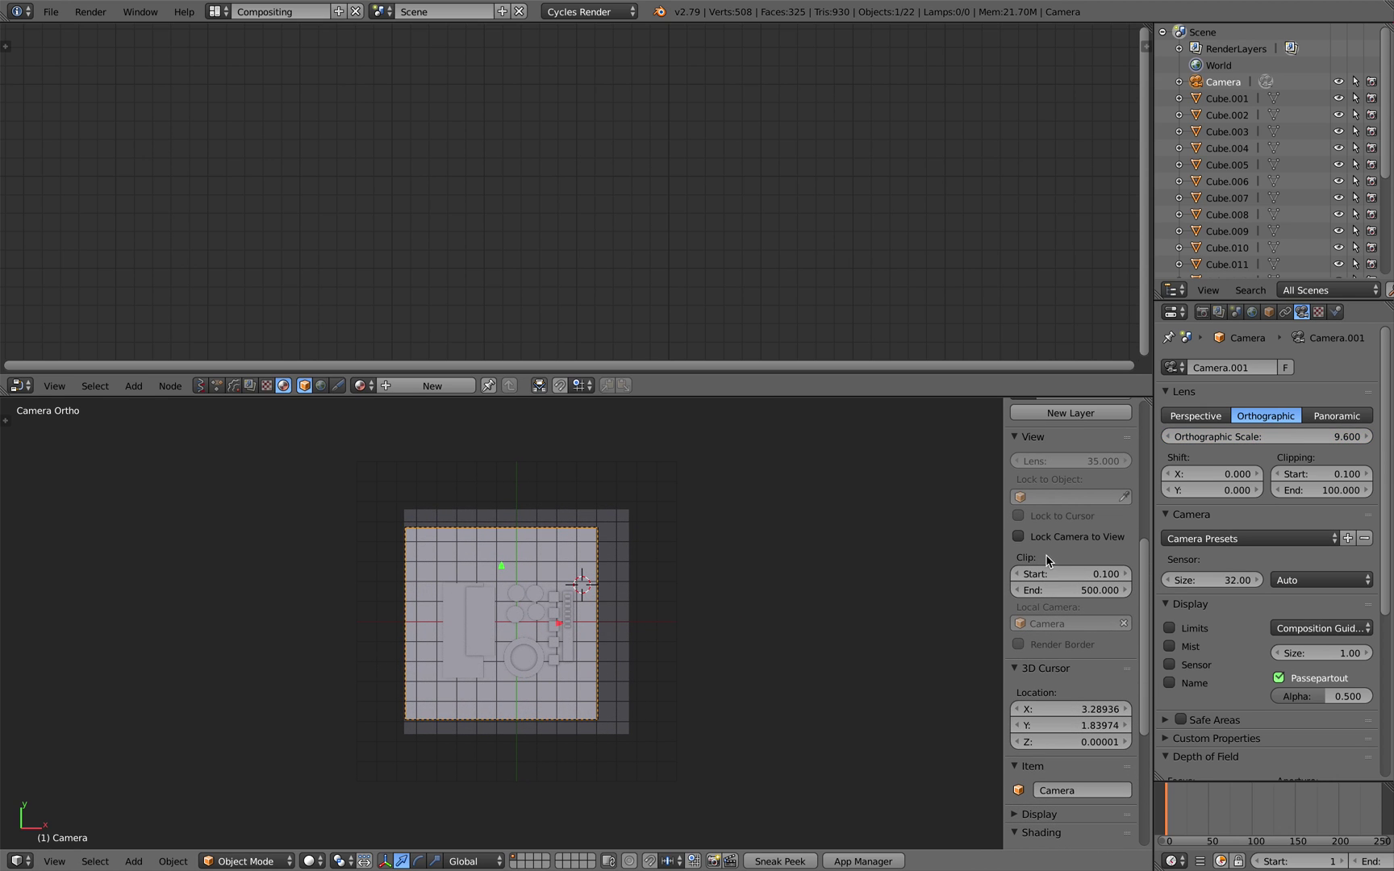
middle_click_drag(644, 611, 584, 611, "shift")
scroll(584, 611, "up", 3)
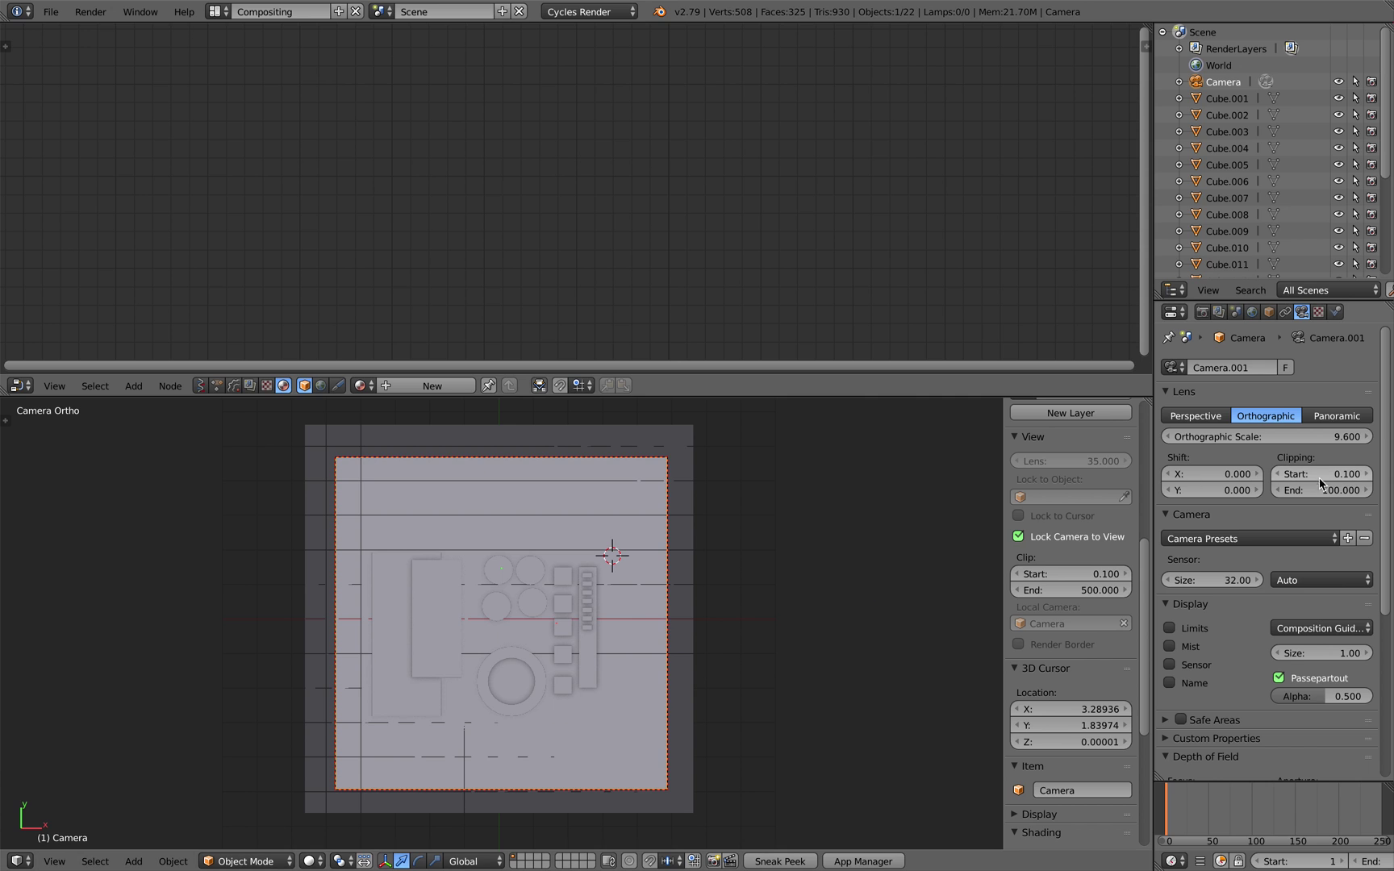
mouse_move(1267, 437)
left_mouse_down()
mouse_move(1234, 437)
mouse_move(1273, 436)
left_mouse_up()
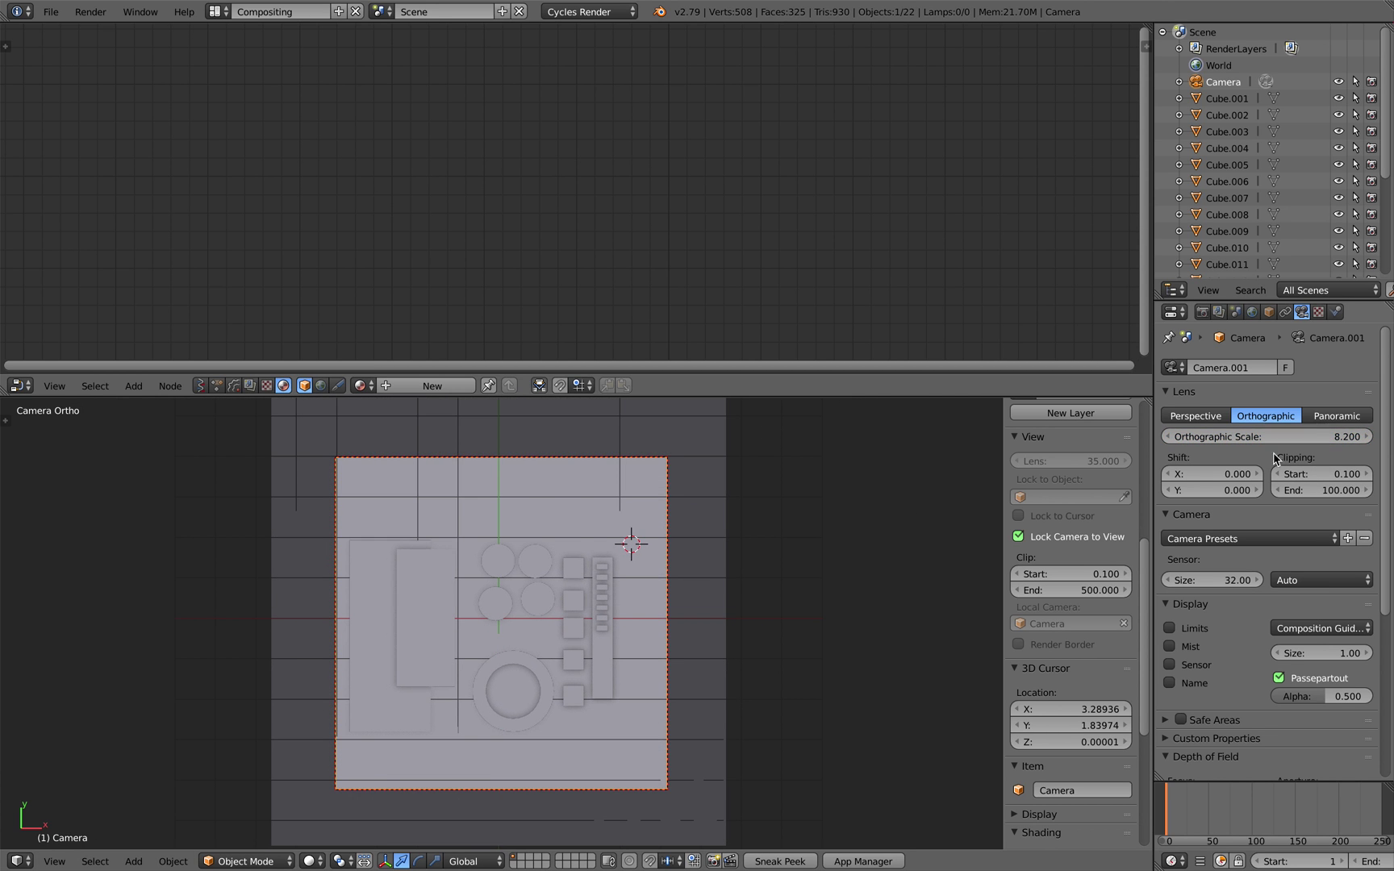
middle_click_drag(840, 642, 856, 630, "shift")
left_click_drag(1267, 437, 1241, 437)
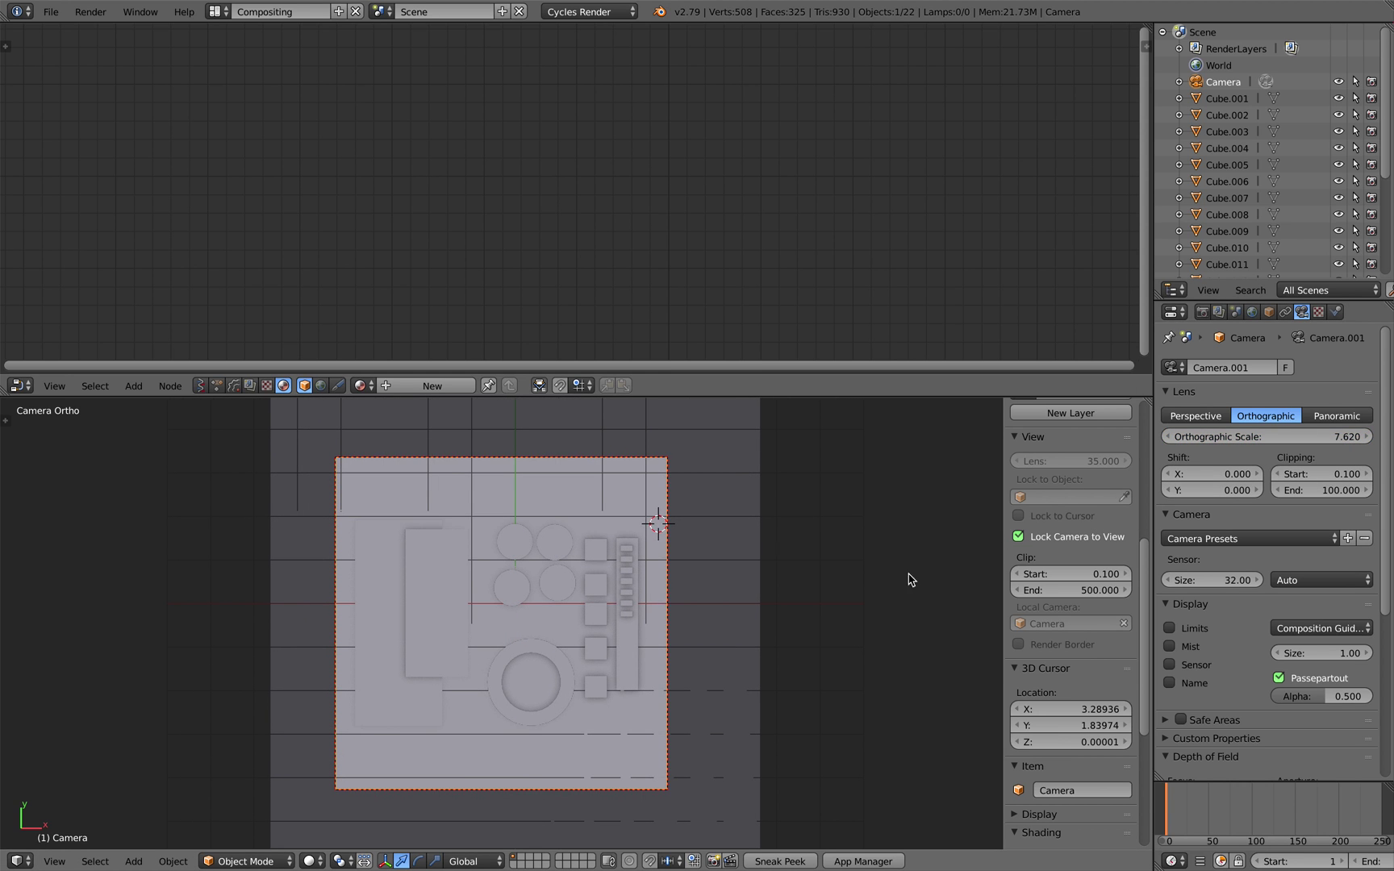
Render the greeble height image from the orthographic camera and inspect the result
left_click(91, 11)
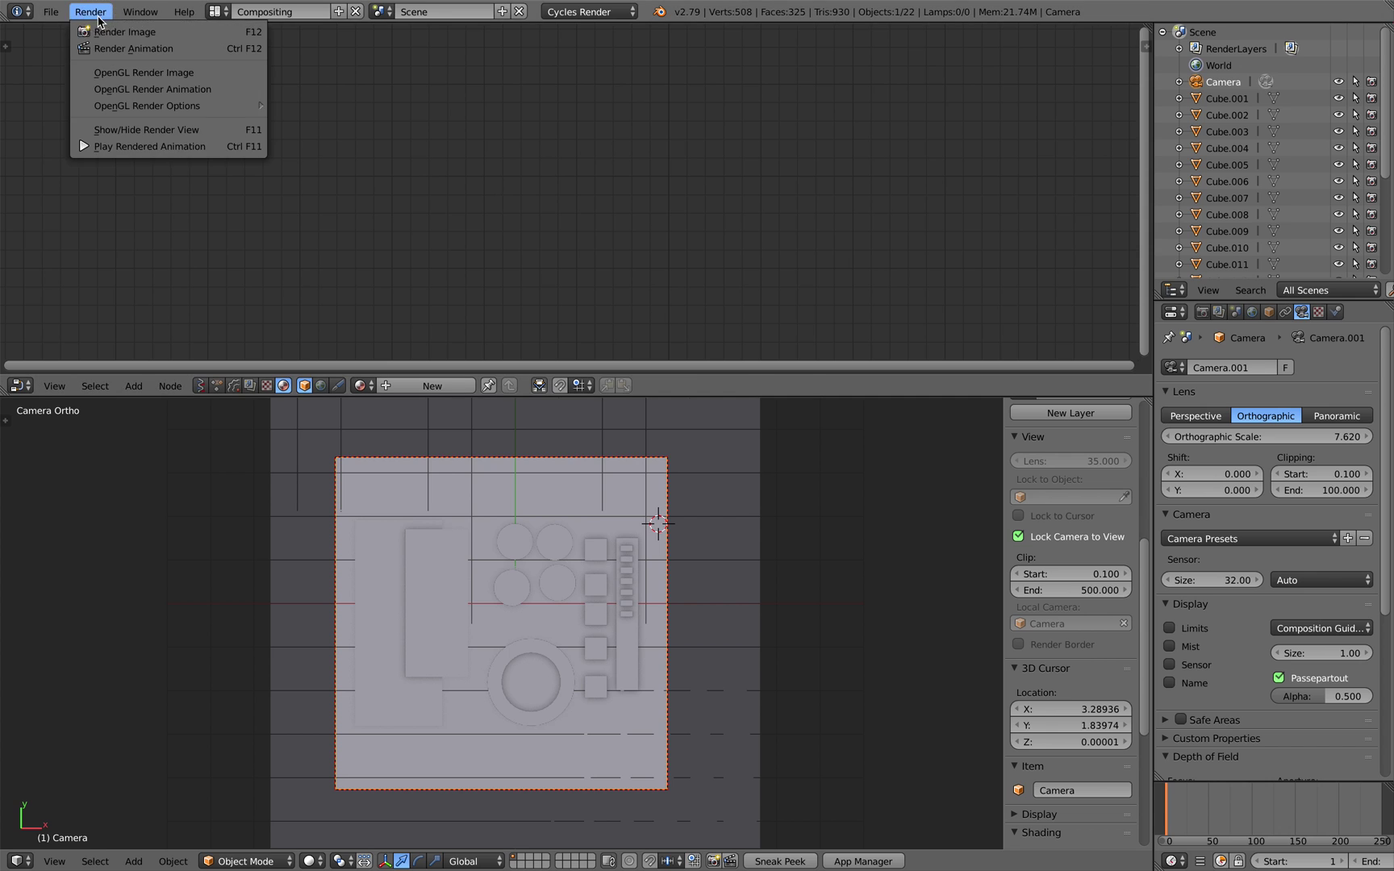
left_click(107, 32)
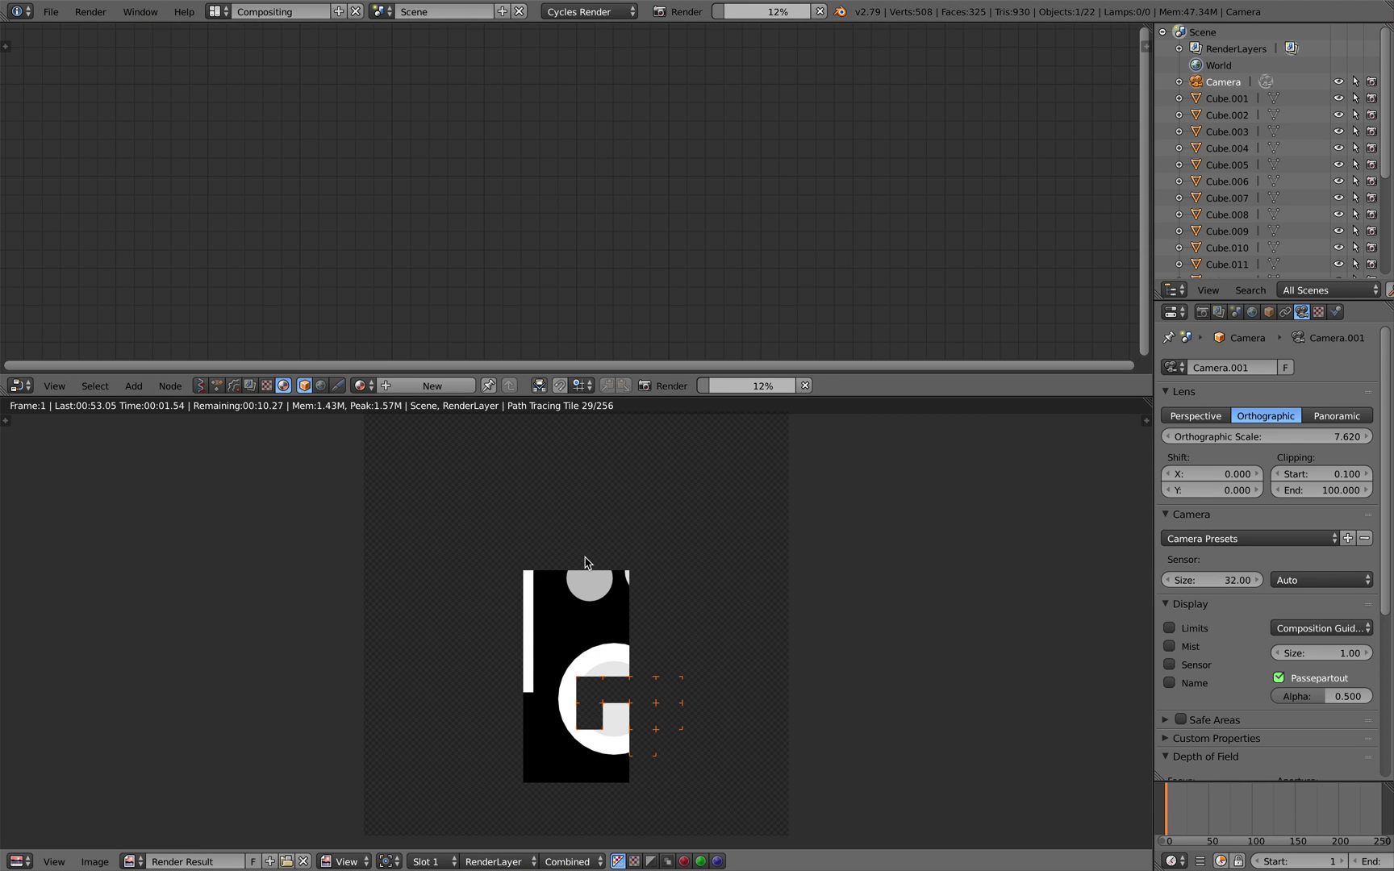
scroll(587, 563, "up", 2)
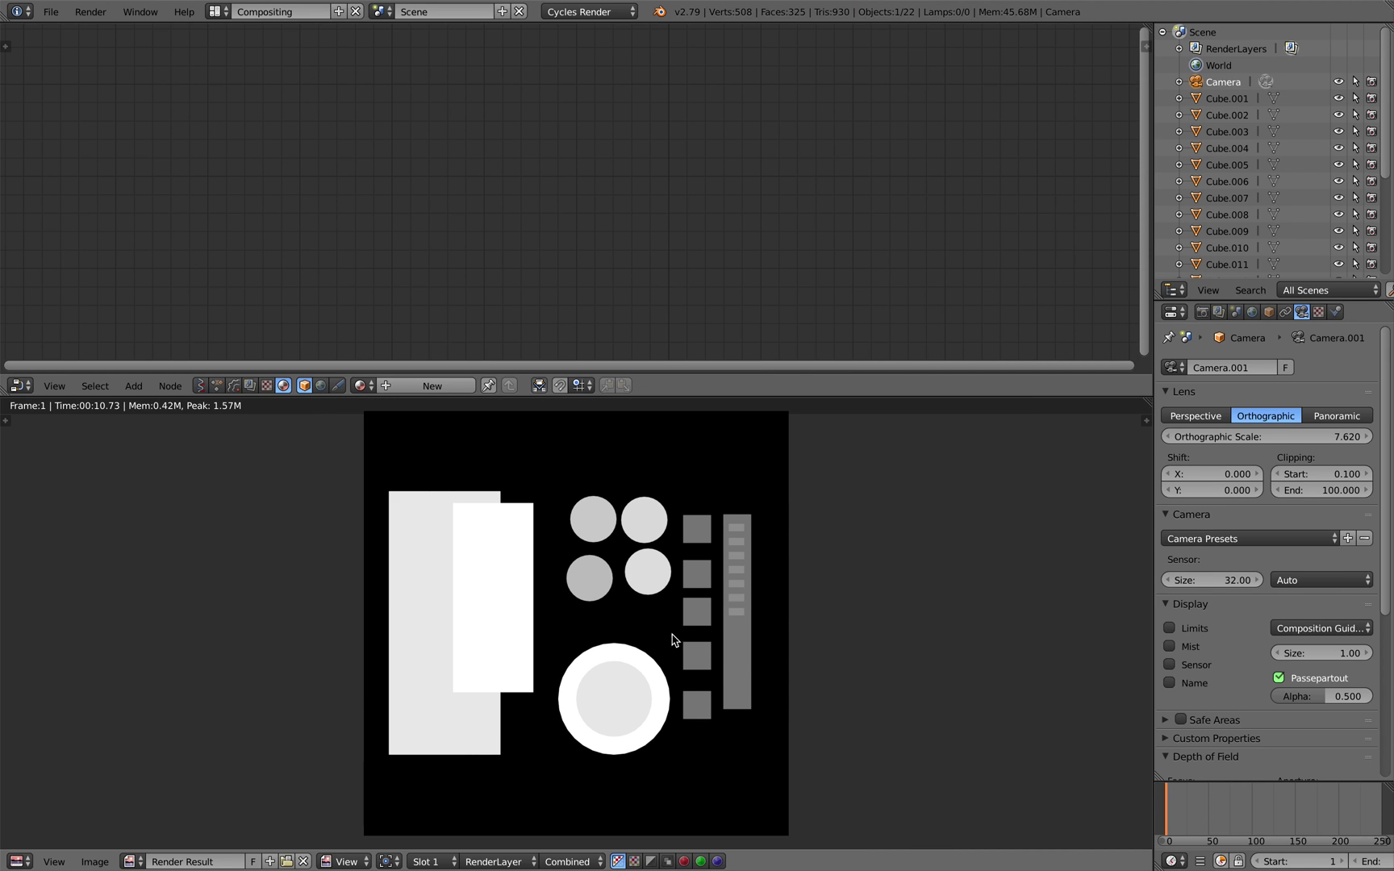
scroll(672, 640, "down", 2)
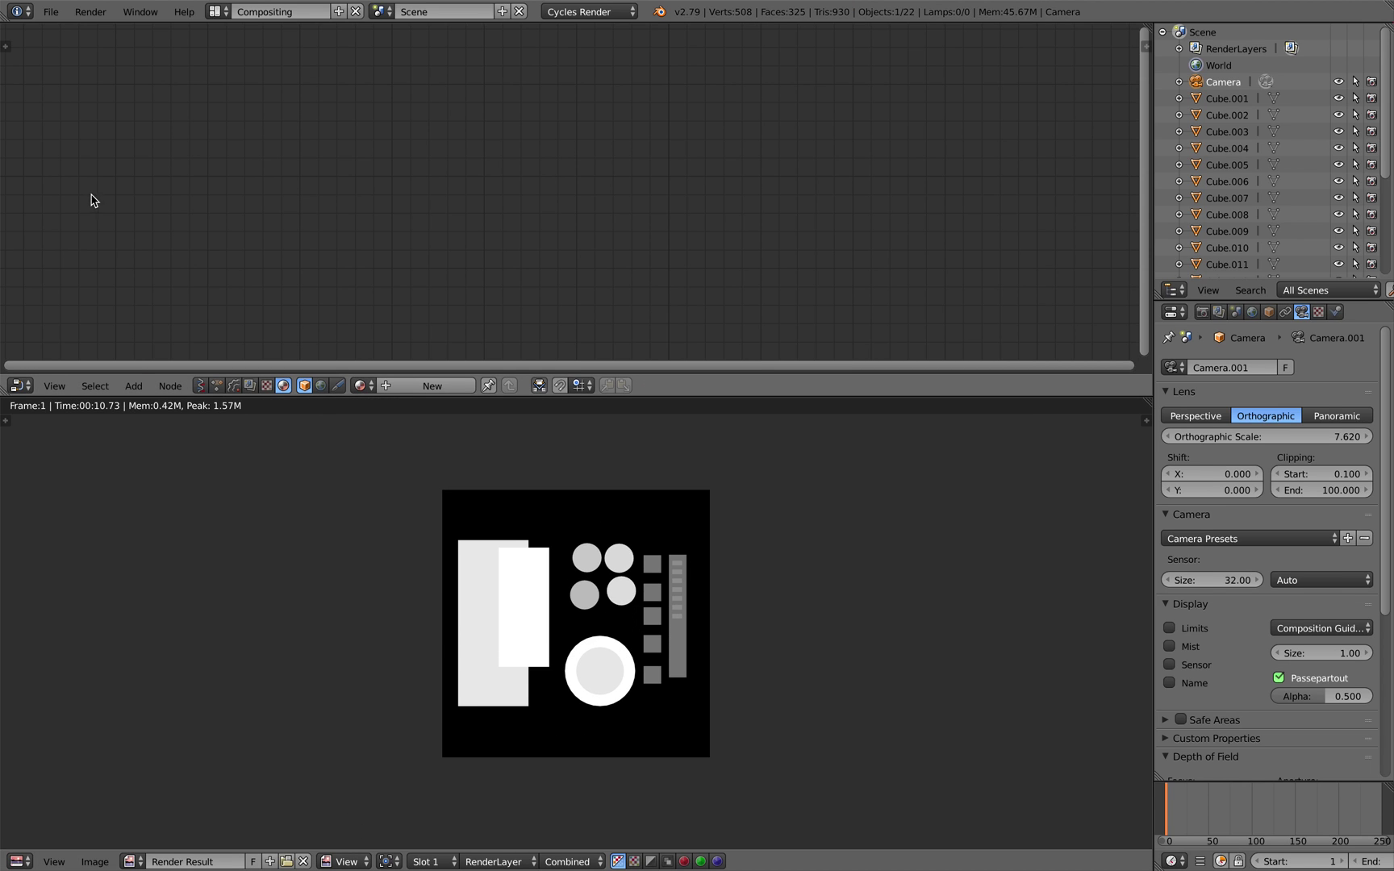
Save the rendered image to the Desktop as greeble_me_002.png
left_click(95, 862)
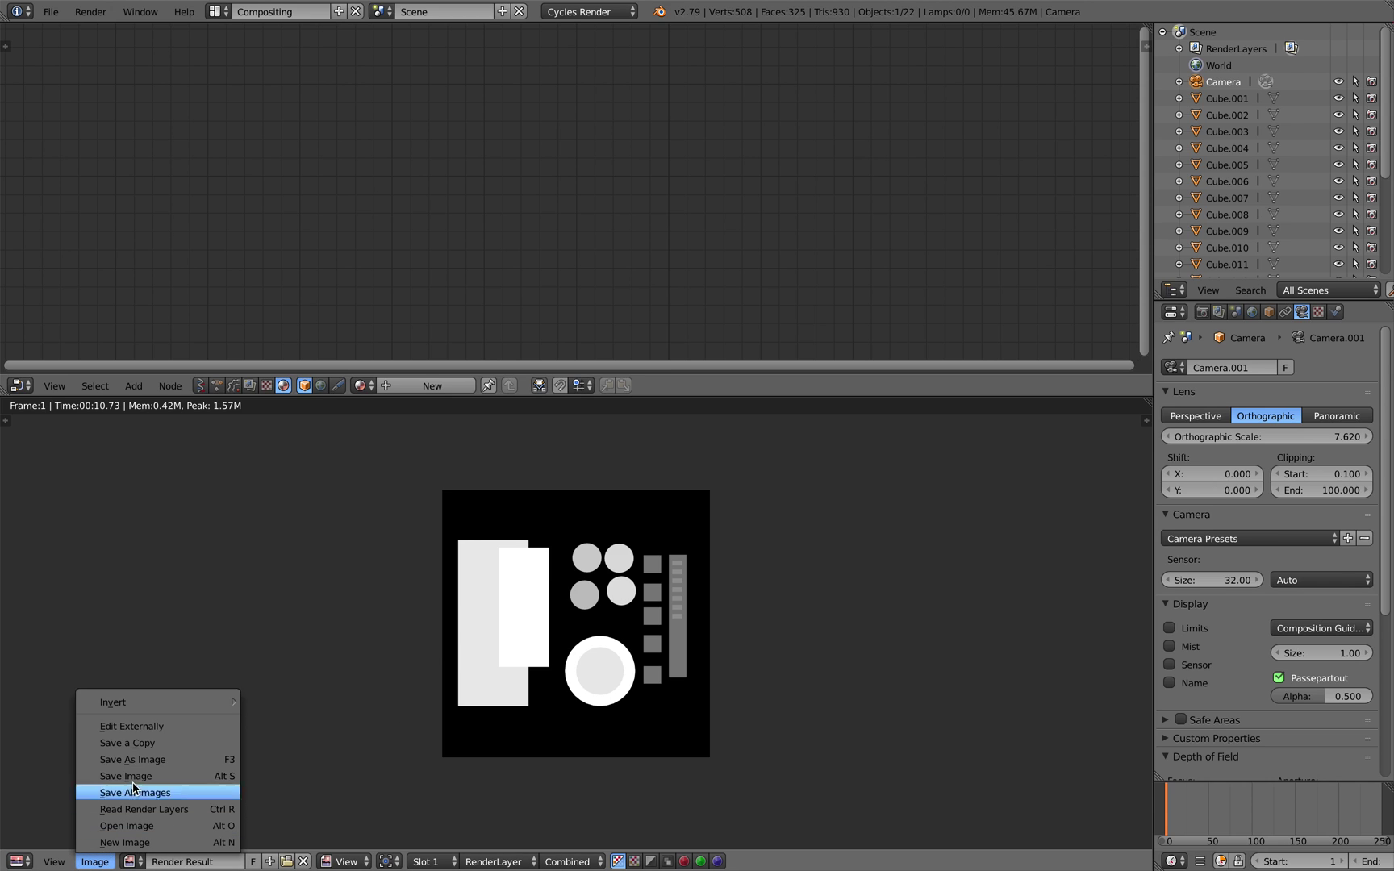
left_click(145, 759)
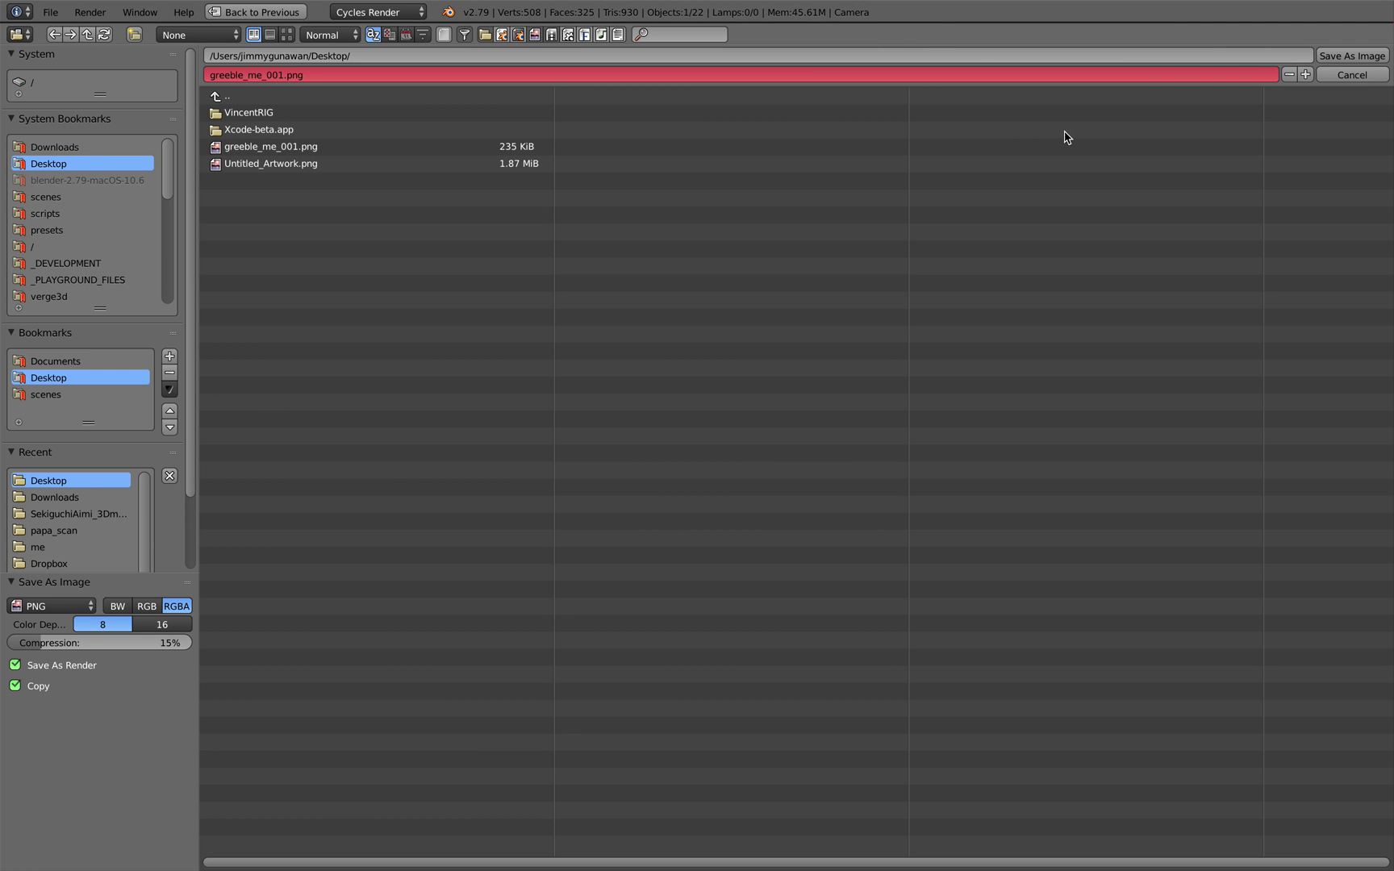
left_click(1313, 74)
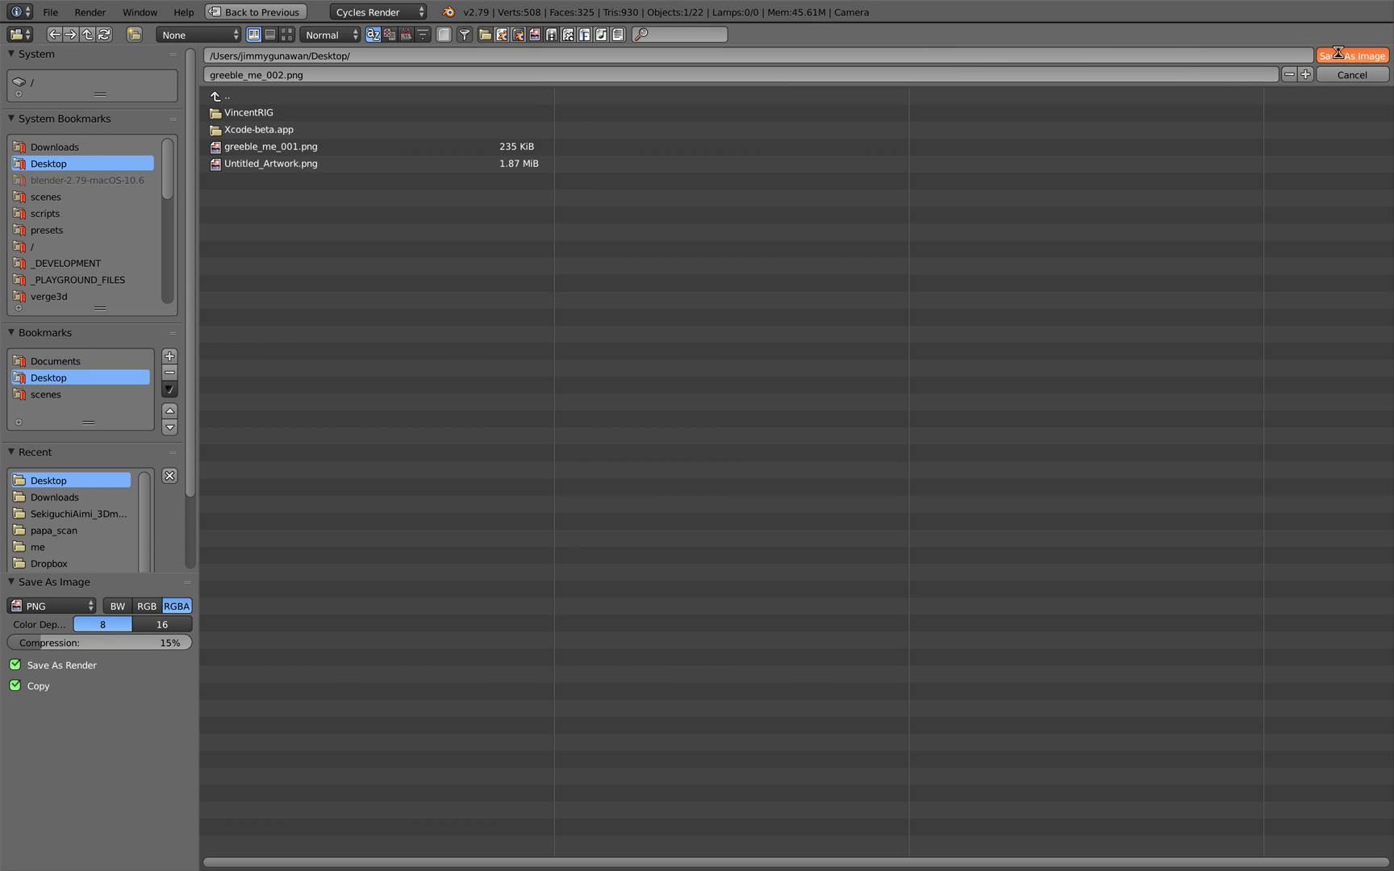
left_click(1338, 55)
Start a new Blender file and delete all of its default objects
left_click(50, 11)
left_click(40, 33)
left_click(56, 43)
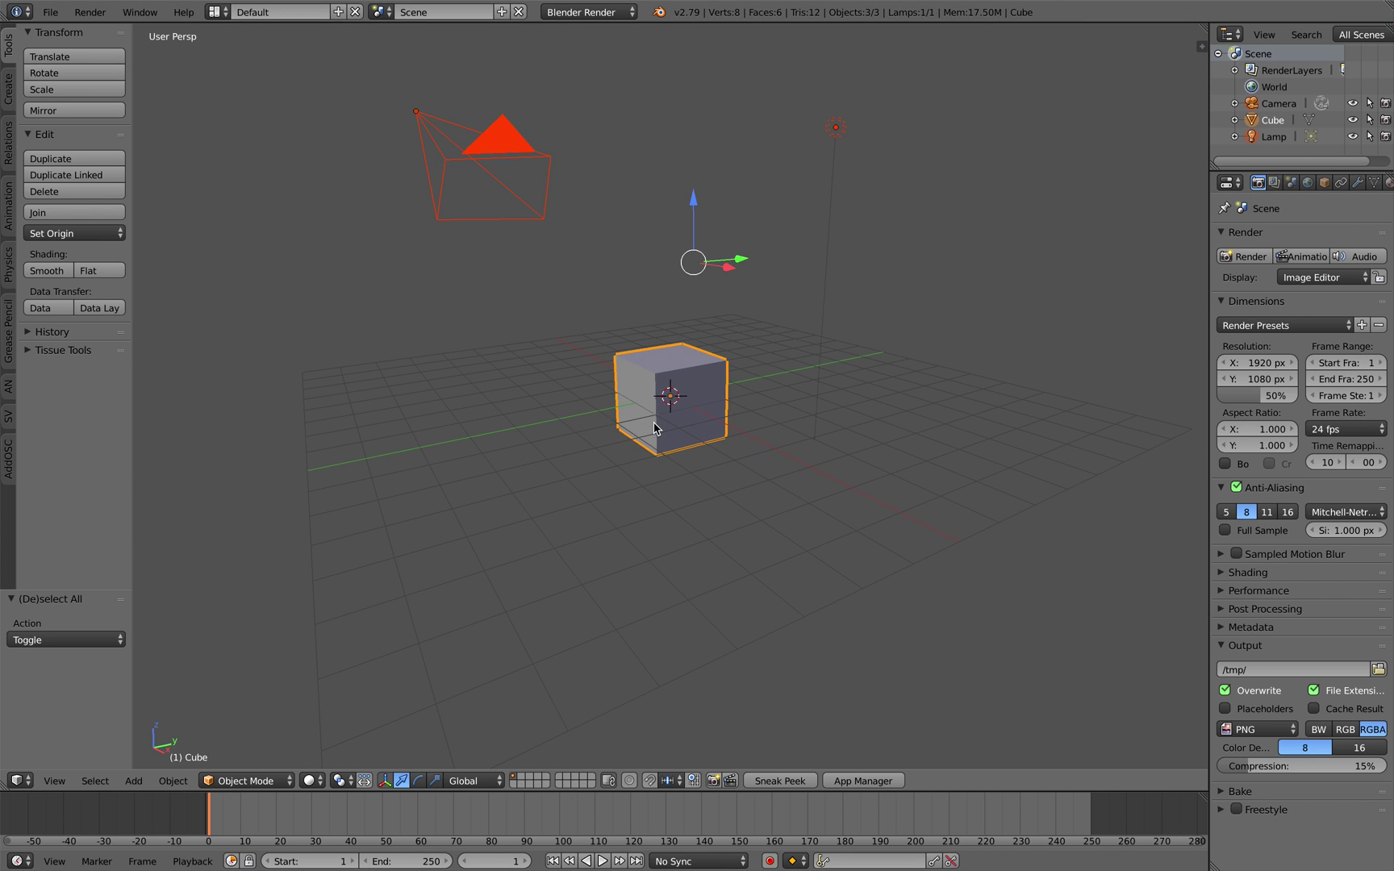
key("Delete")
Save the empty scene to the Desktop as test_greeble_001.blend
left_click(50, 11)
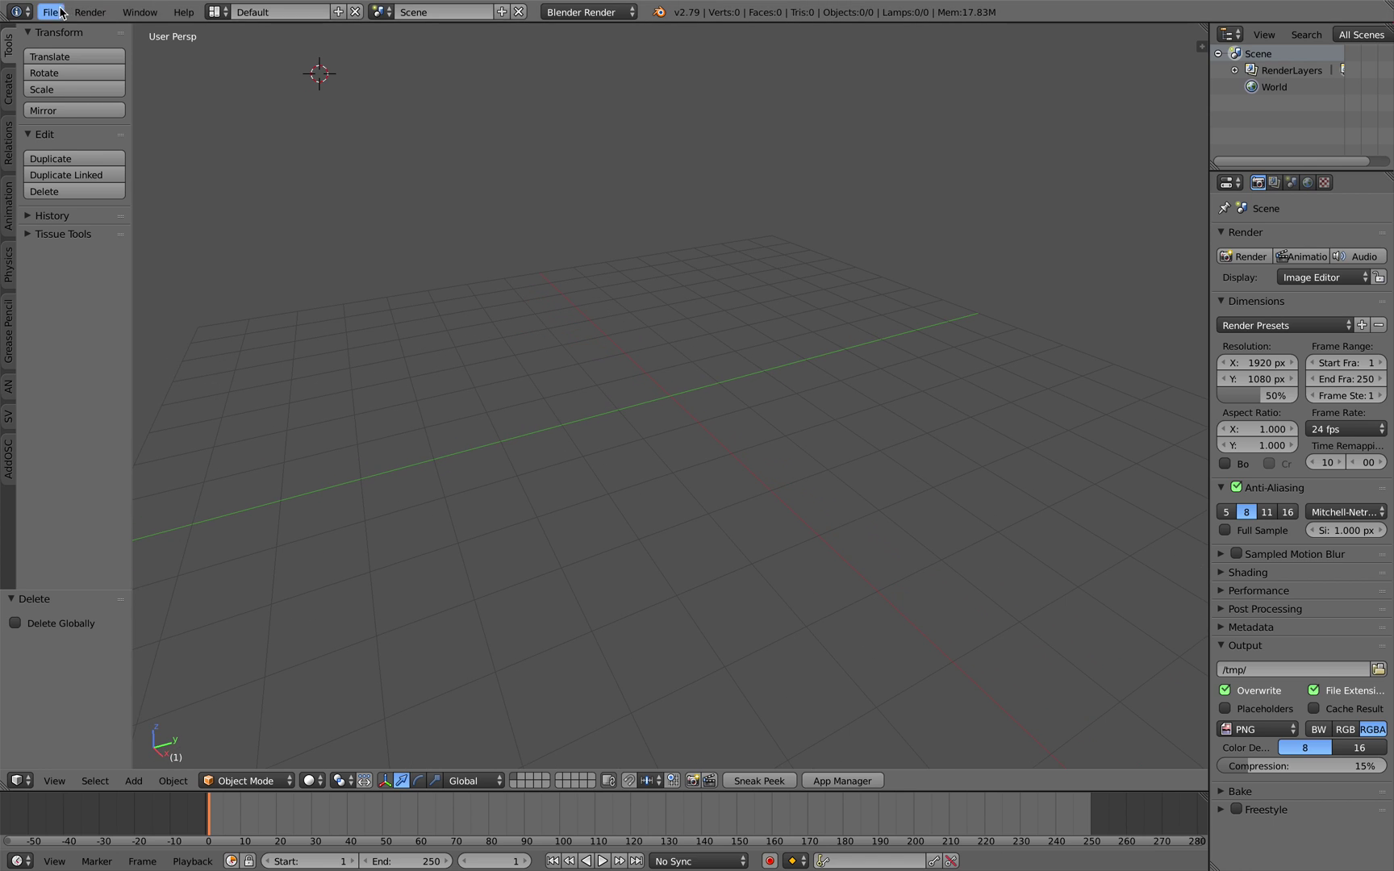
left_click(114, 158)
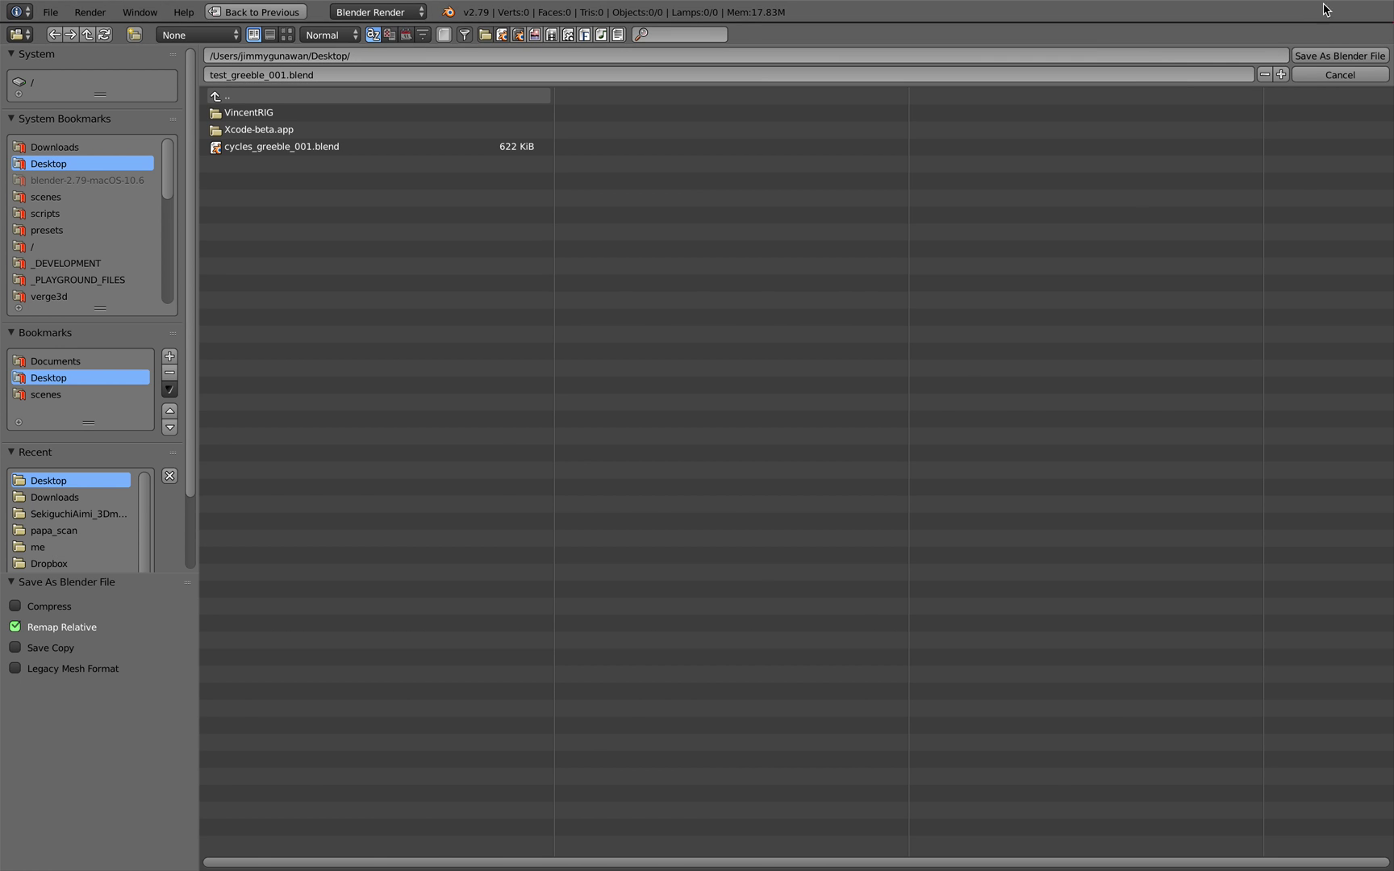
left_click(1331, 56)
key("ctrl+s")
left_click(828, 461)
Switch to the Compositing layout, create a Sverchok node tree, and expand the 3D view over the image editor
left_click(228, 15)
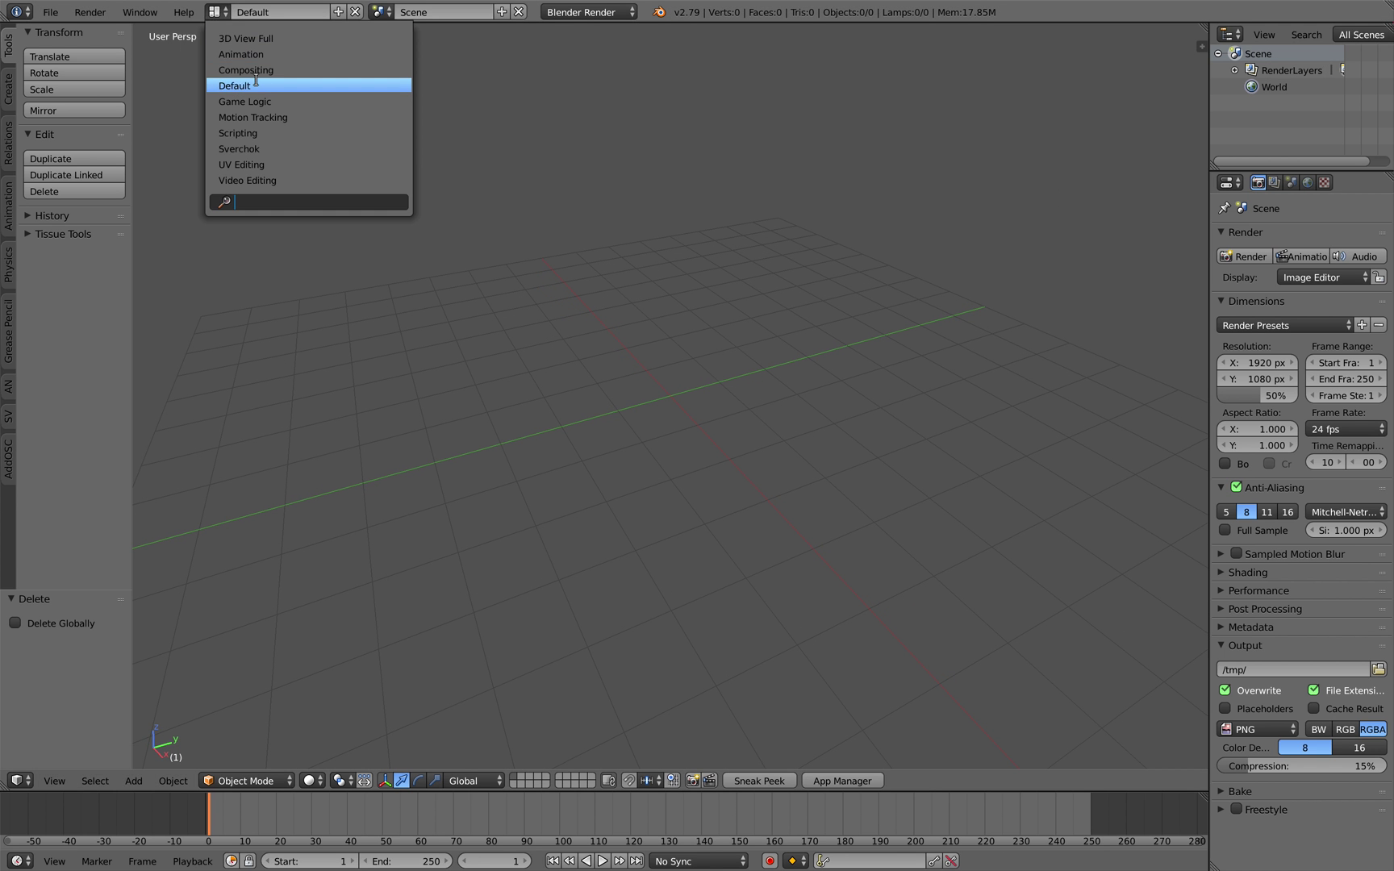
left_click(258, 66)
left_click(379, 511)
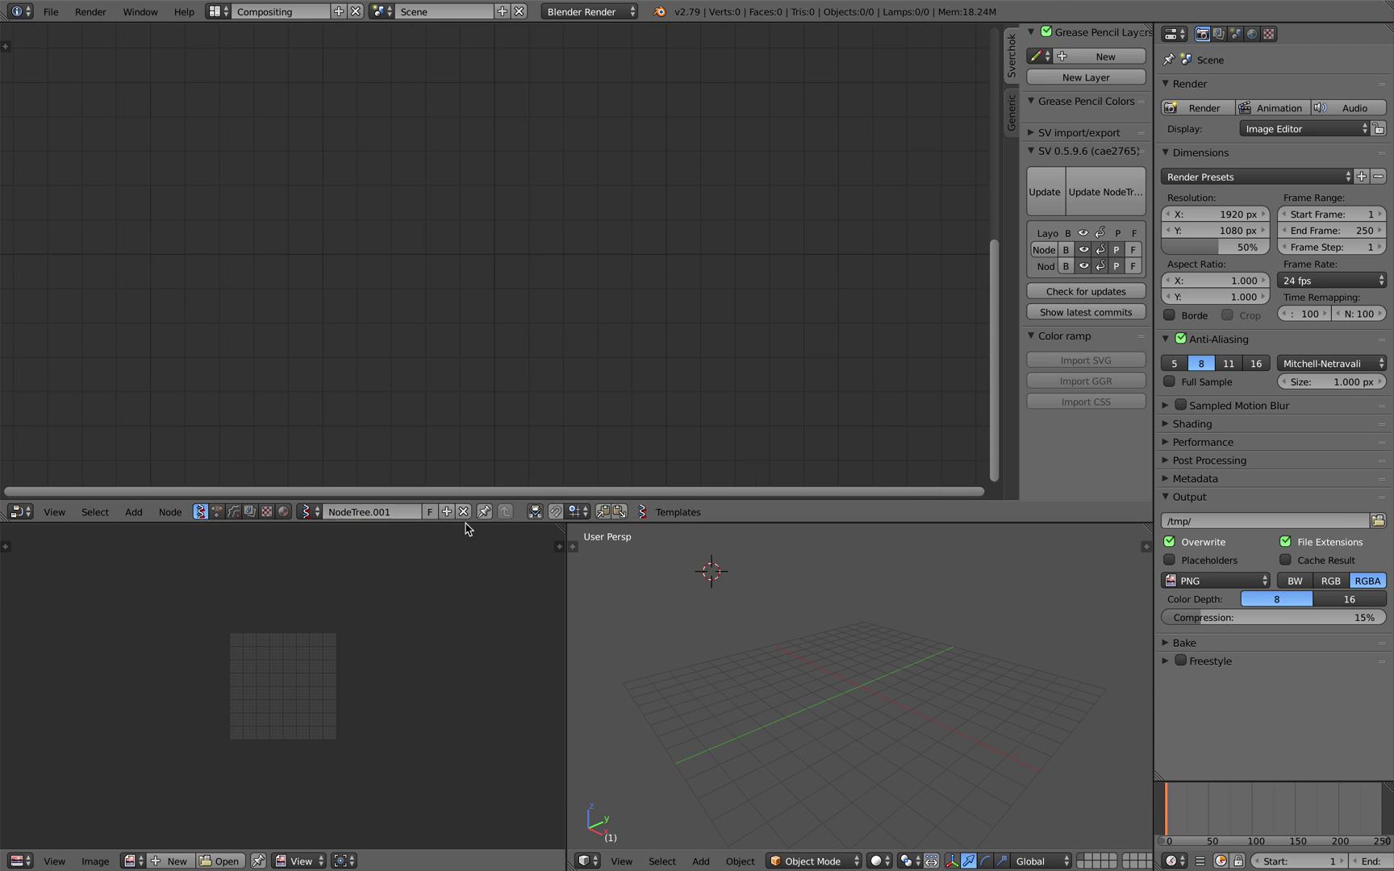
left_click_drag(561, 527, 484, 565)
Add a Plane MK2 node to the Sverchok node tree and save the file
type("pla")
key("Return")
left_click(244, 86)
key("ctrl+s")
left_click(245, 87)
scroll(510, 147, "down", 4)
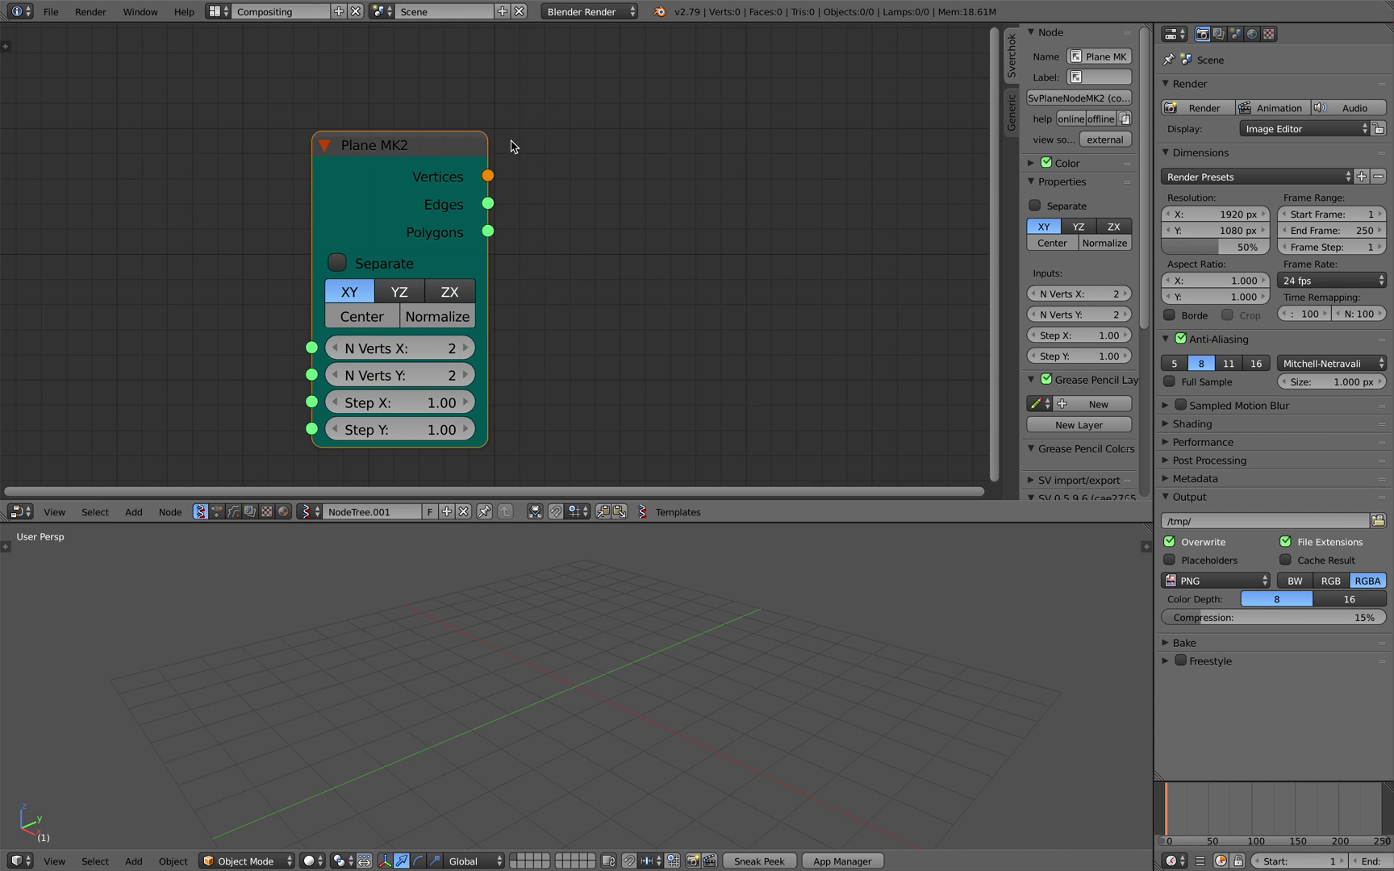
Add a Viewer BMesh node and connect the plane's vertices and polygons to its vertices and faces inputs
key("shift+a")
left_click(528, 134)
type("bme")
key("Return")
left_click(659, 75)
left_click_drag(488, 176, 639, 327)
left_click_drag(640, 380, 488, 231)
key("ctrl+s")
left_click(725, 691)
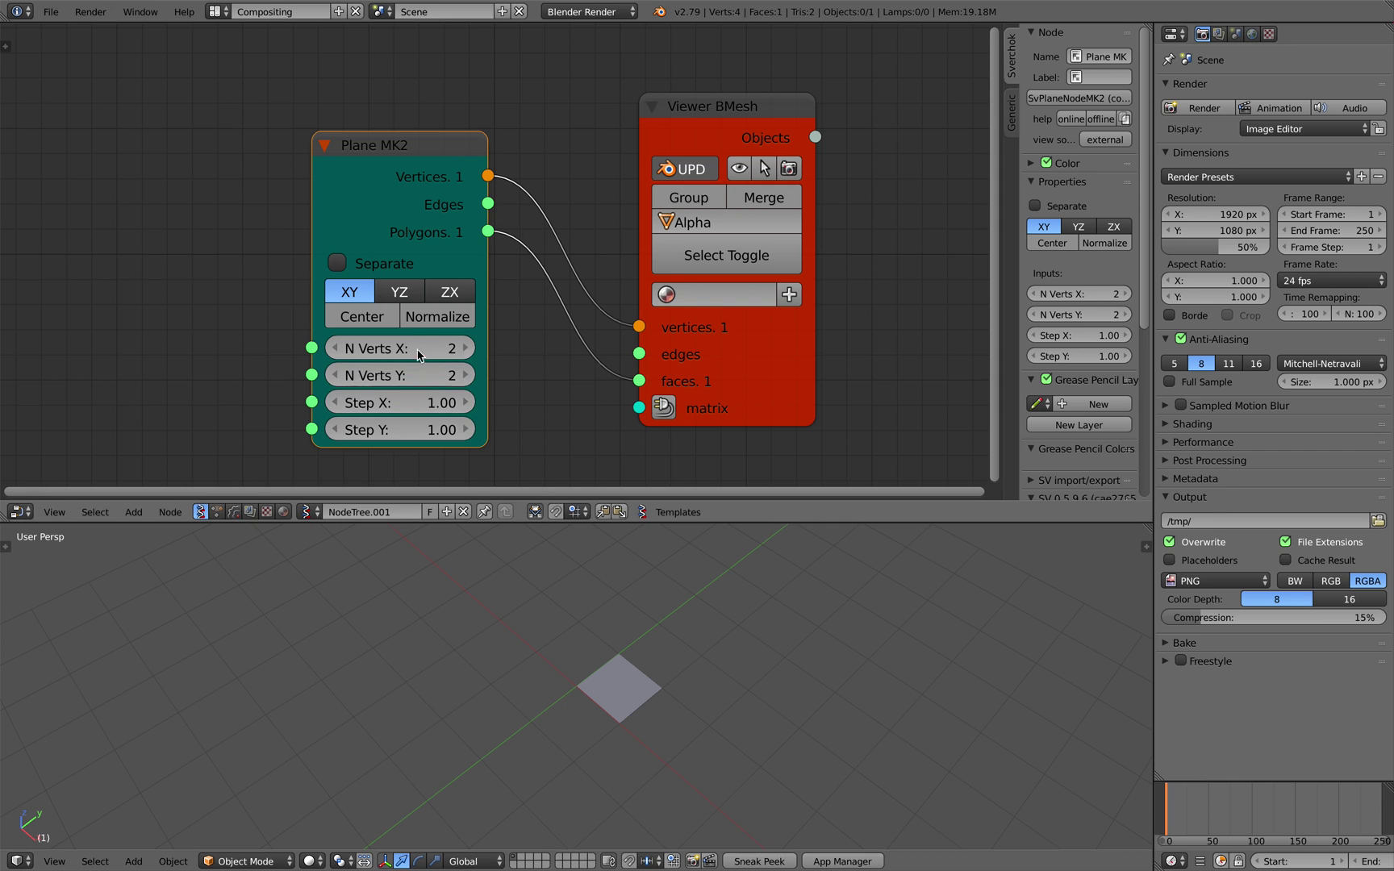
Center the Plane MK2 grid and set its N Verts X and N Verts Y to 20
left_click(384, 321)
middle_click_drag(658, 740, 713, 744)
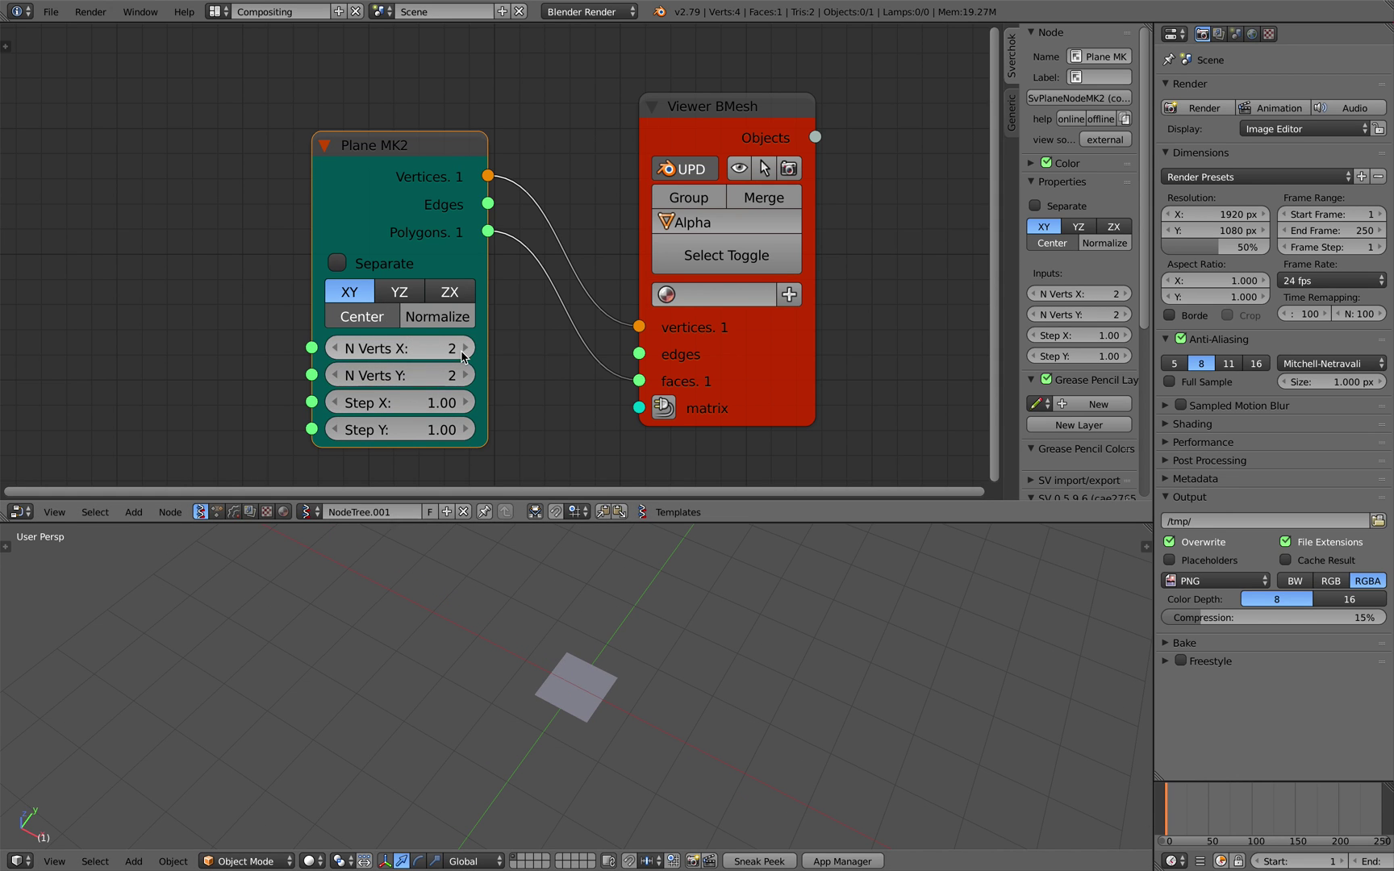
left_click(462, 351)
left_click(464, 348)
left_click(464, 349)
left_click(464, 376)
left_click(464, 376)
left_click(464, 376)
left_click_drag(464, 376, 464, 349)
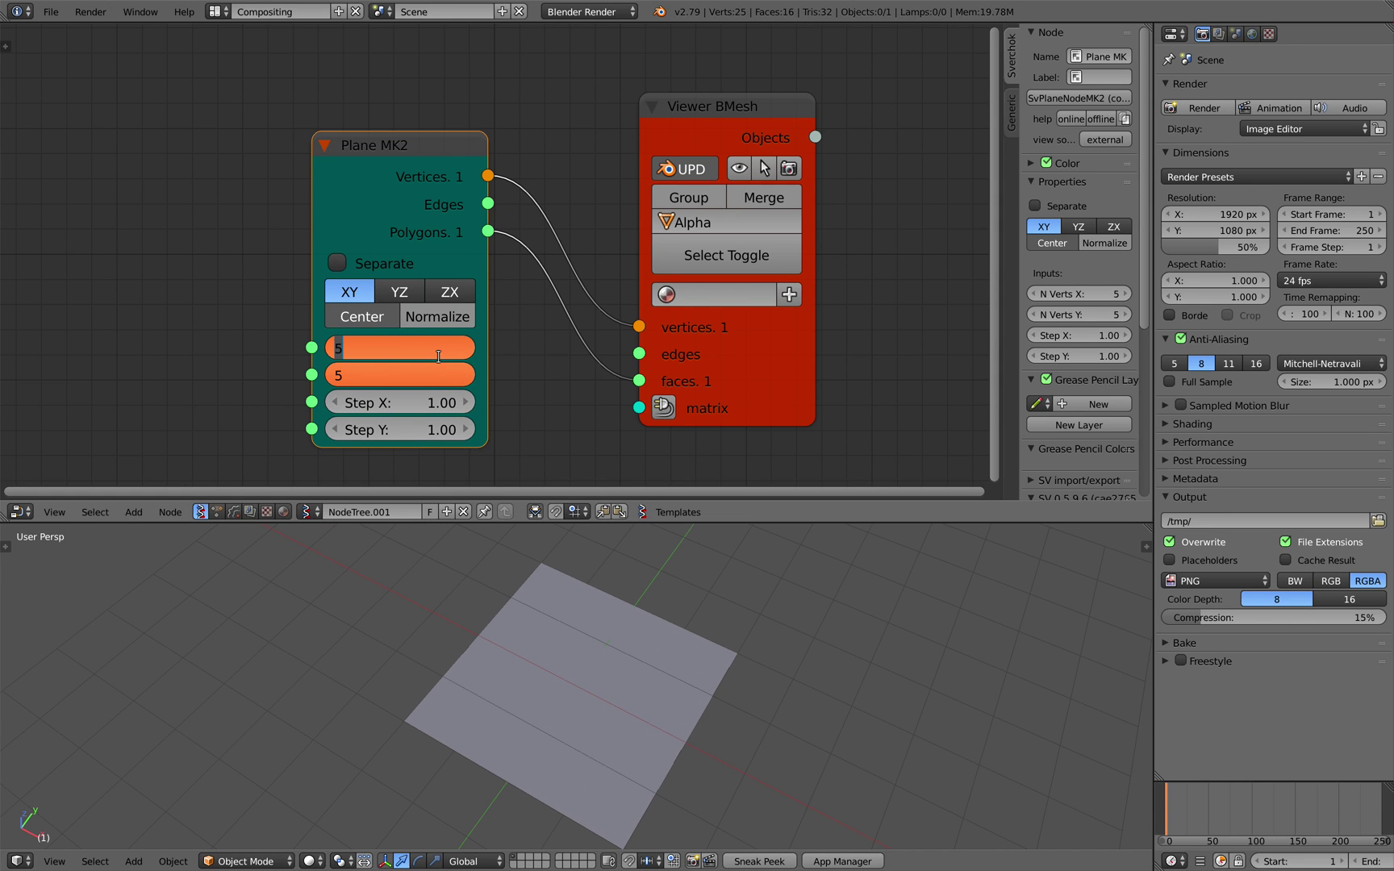
type("20")
key("Return")
scroll(853, 844, "down", 7)
middle_click_drag(810, 762, 888, 763)
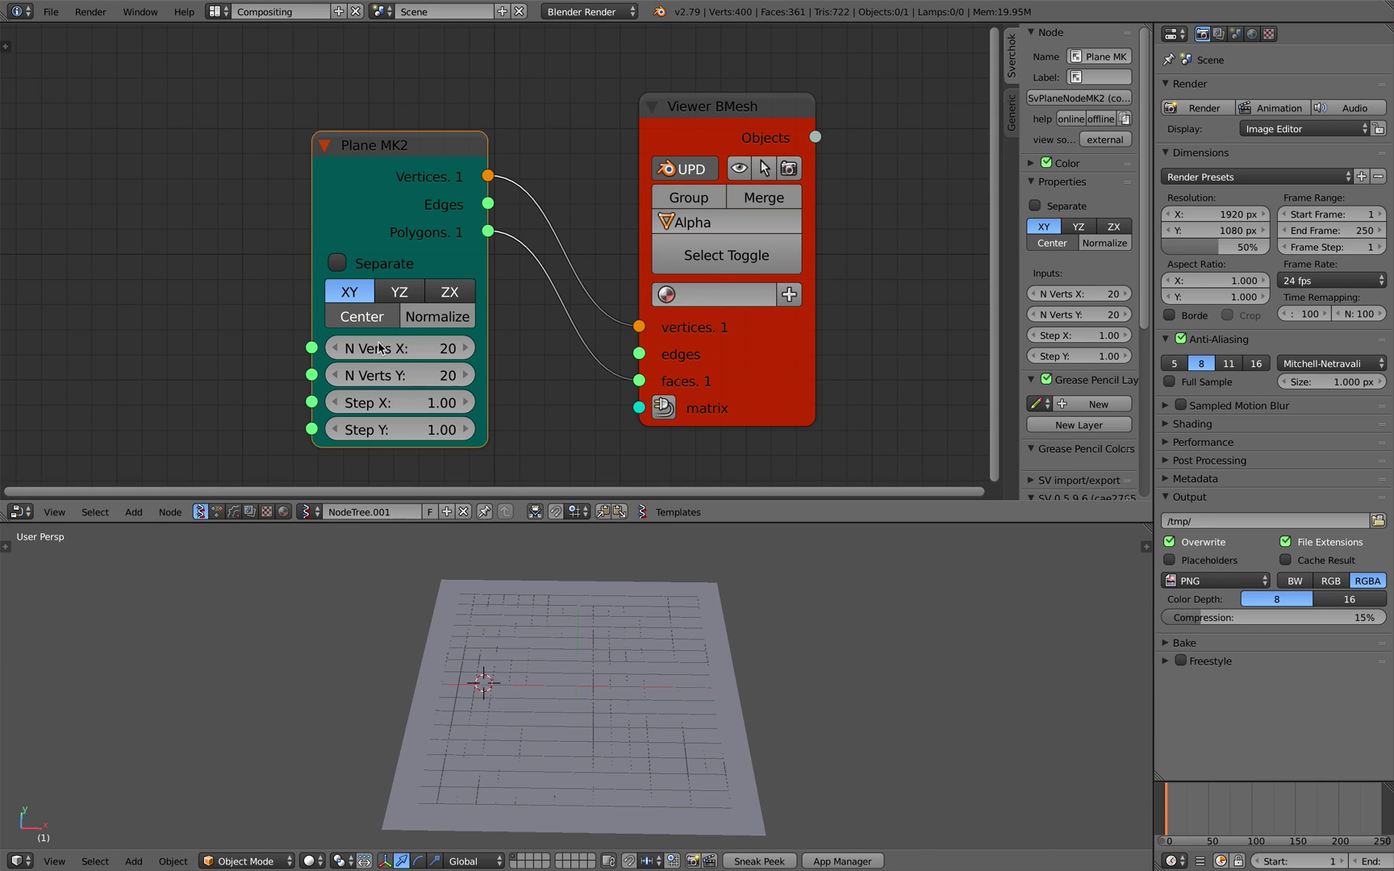
Turn on Normalize for the plane, enlarge its size to about 10.7, and save the file
left_click(427, 317)
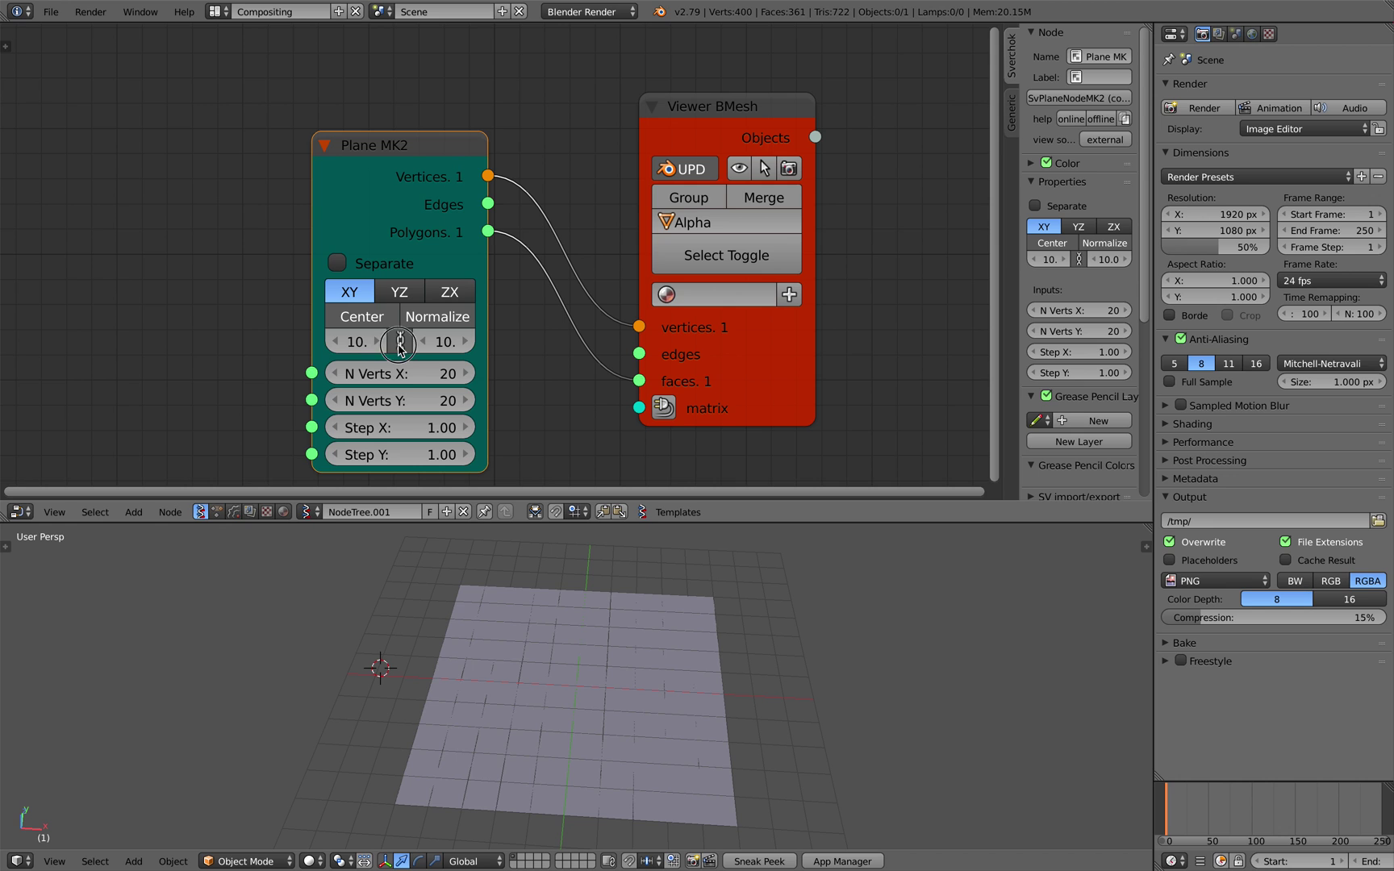
mouse_move(356, 341)
left_mouse_down()
mouse_move(344, 341)
mouse_move(383, 342)
mouse_move(361, 341)
left_mouse_up()
right_click(554, 610)
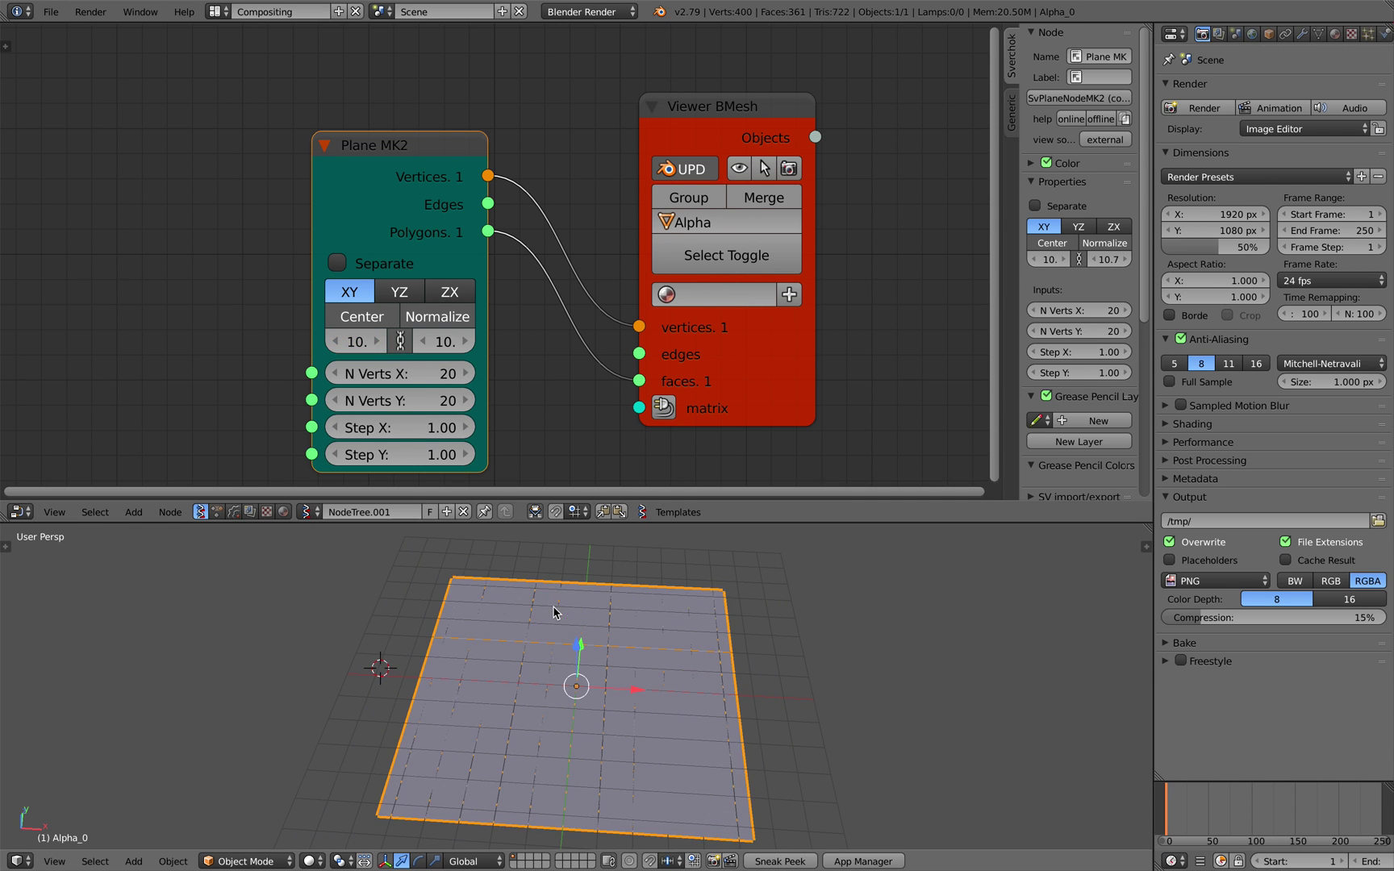
middle_click_drag(554, 610, 635, 642)
key("ctrl+s")
left_click(635, 641)
mouse_move(441, 375)
left_mouse_down()
mouse_move(488, 401)
mouse_move(440, 401)
left_mouse_up()
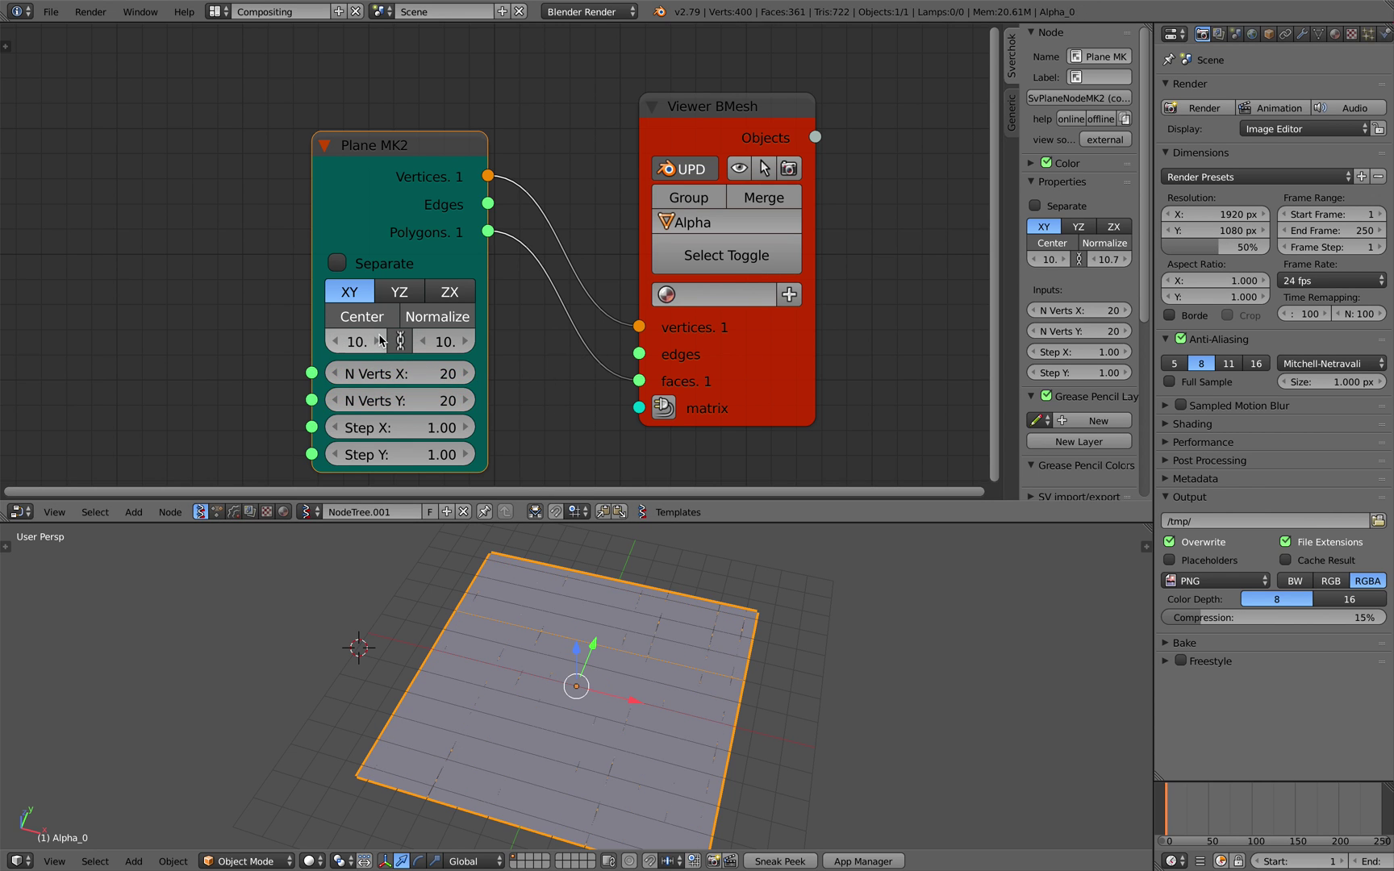
Set the plane's normalized size to 5 in both directions, with a step of 1
mouse_move(362, 341)
left_mouse_down()
mouse_move(344, 342)
mouse_move(358, 341)
left_mouse_up()
type("5")
key("Return")
left_click_drag(428, 430, 444, 428)
left_click(444, 428)
type("1")
key("Return")
middle_click_drag(473, 390, 490, 359)
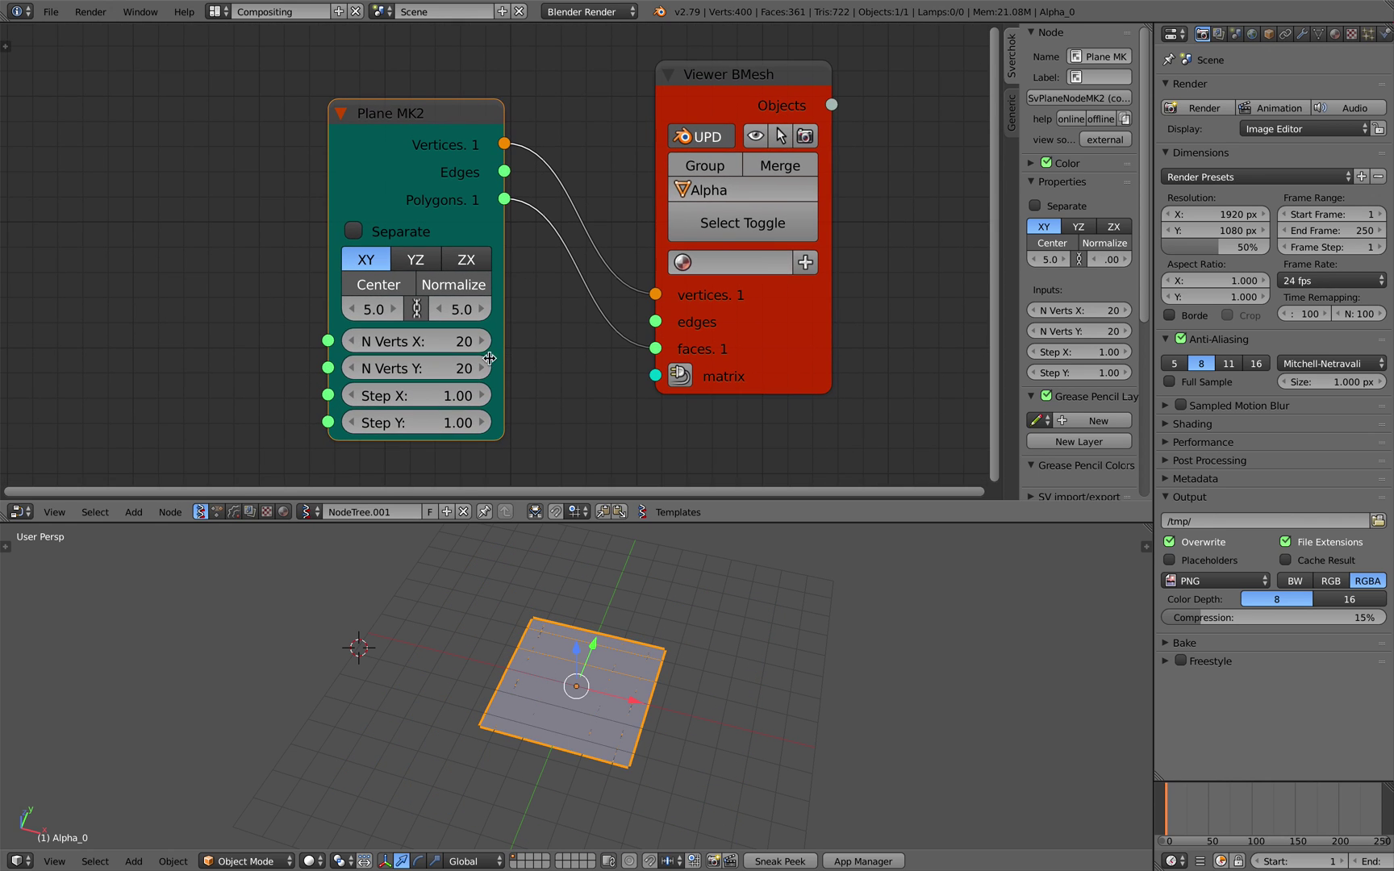
Set the plane's normalized size to 10 in both directions
mouse_move(371, 309)
left_mouse_down()
mouse_move(384, 310)
mouse_move(371, 313)
left_mouse_up()
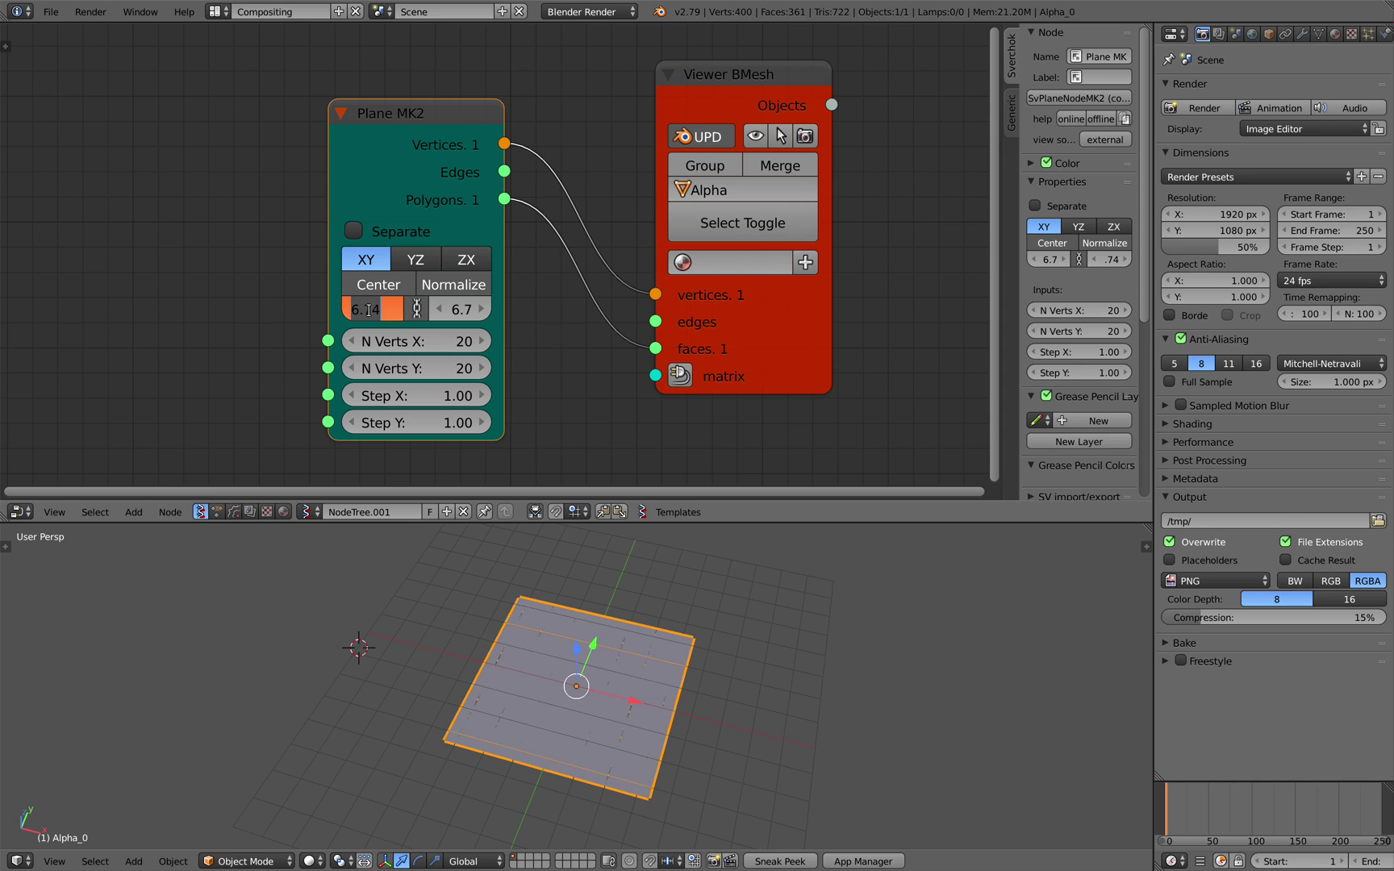
type("10")
key("Return")
middle_click_drag(734, 650, 698, 629)
Widen the Viewer BMesh node and enable its Fixed vert count option
middle_click_drag(733, 388, 678, 389)
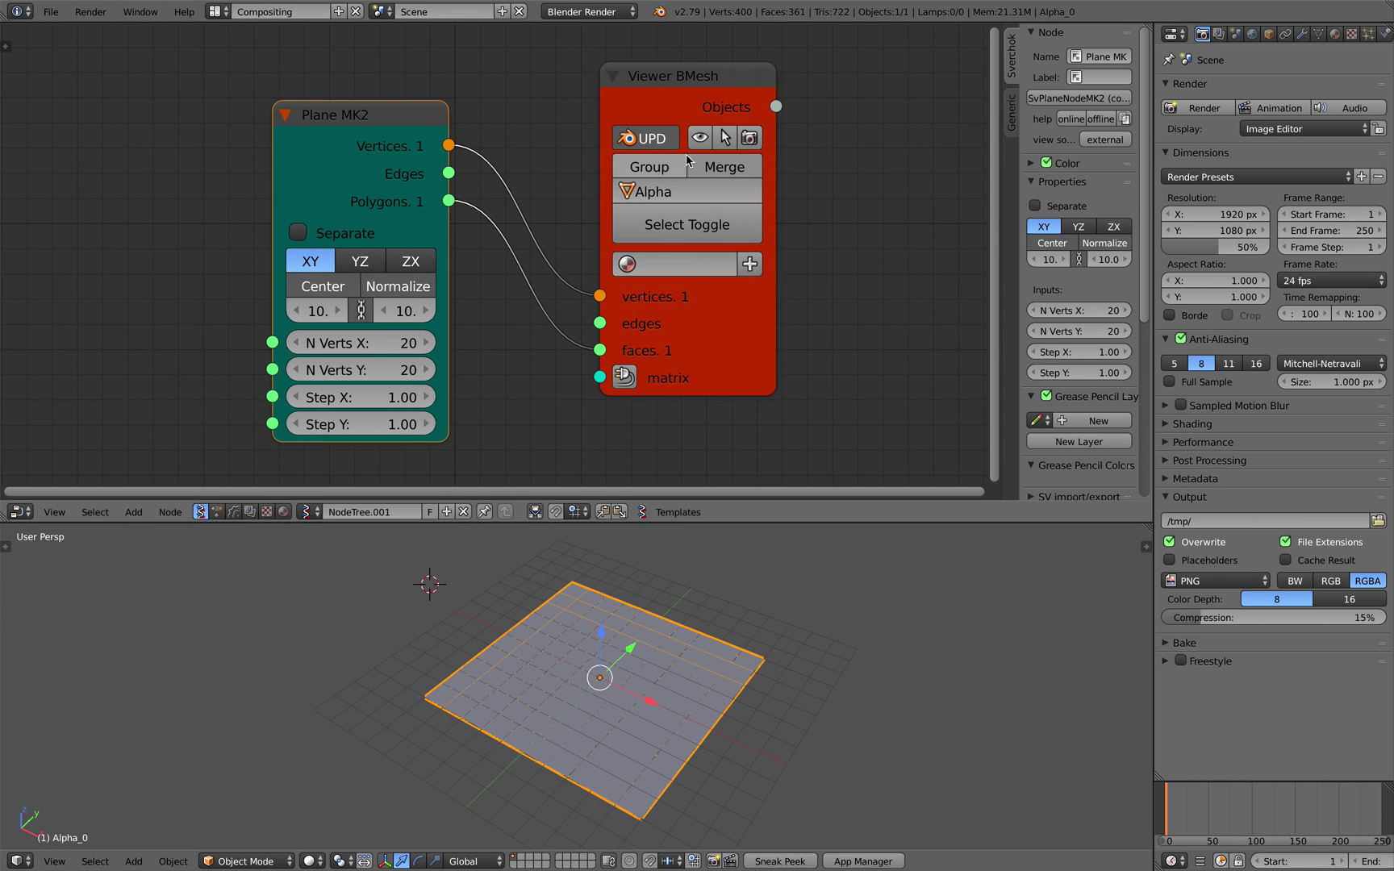
left_click_drag(774, 131, 809, 151)
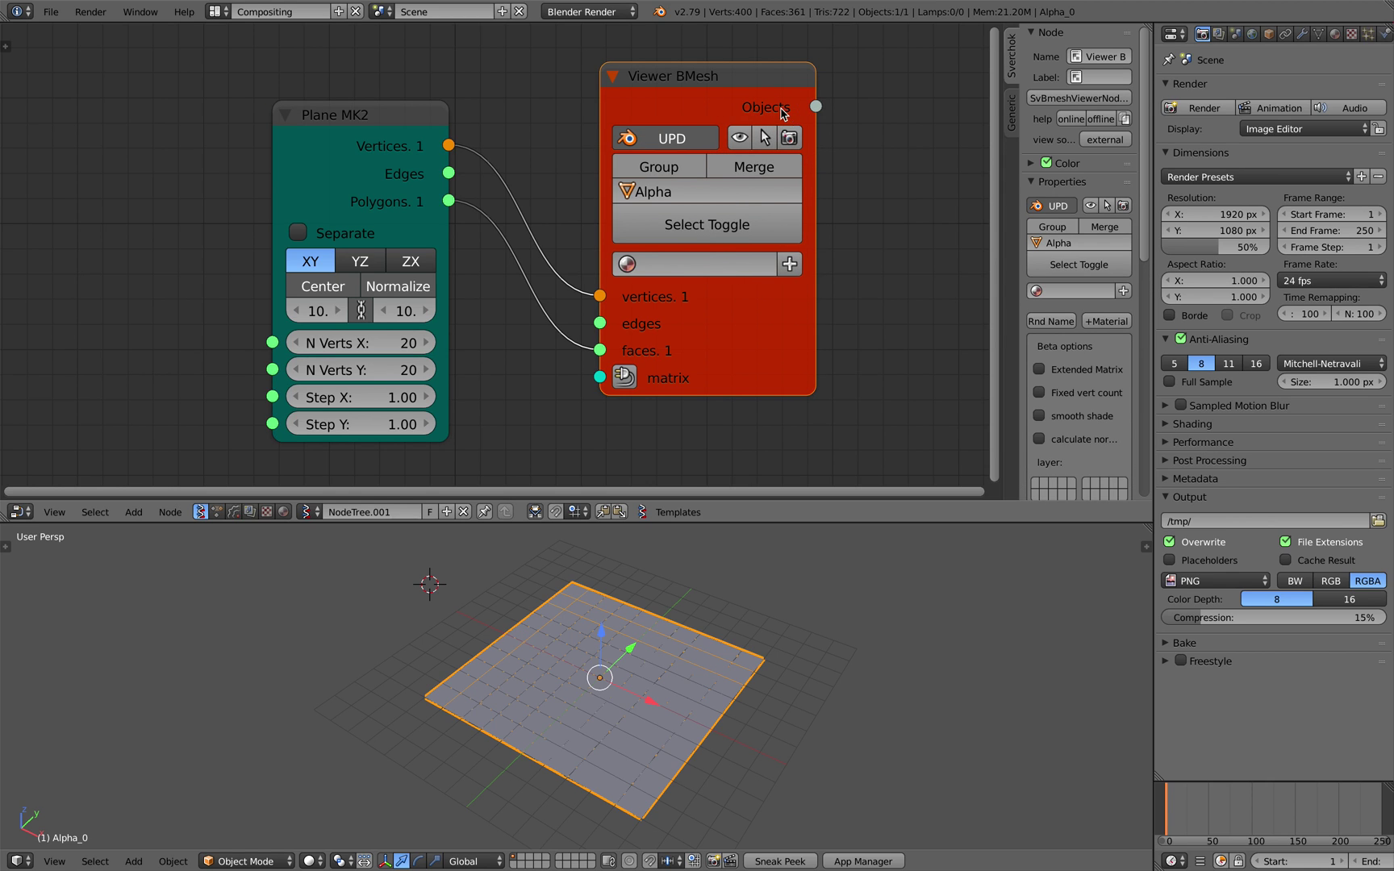
left_click(1082, 394)
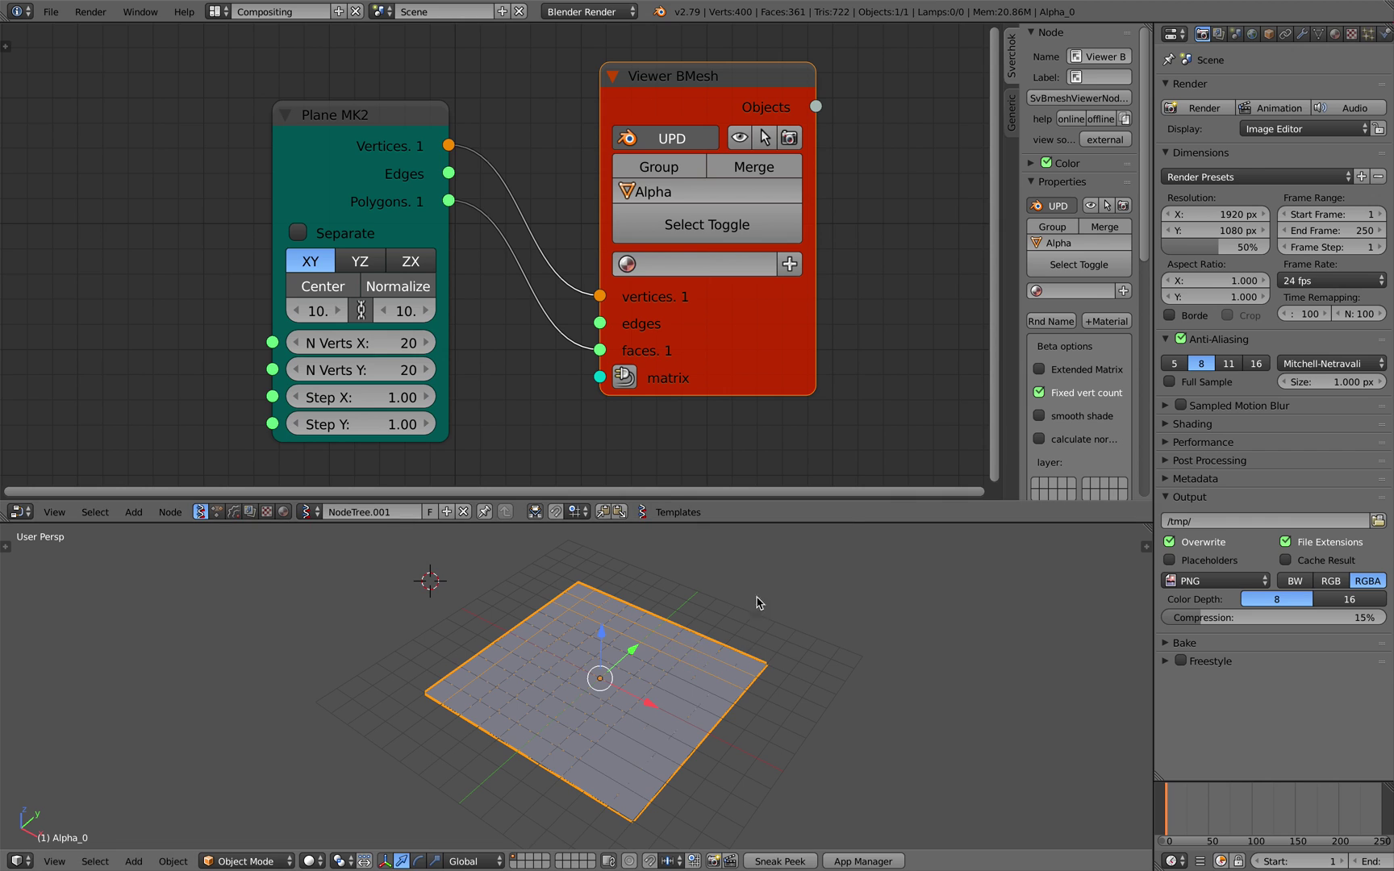
Add a Displace modifier to the Sverchok-generated grid plane
left_click(1302, 34)
left_click(1256, 89)
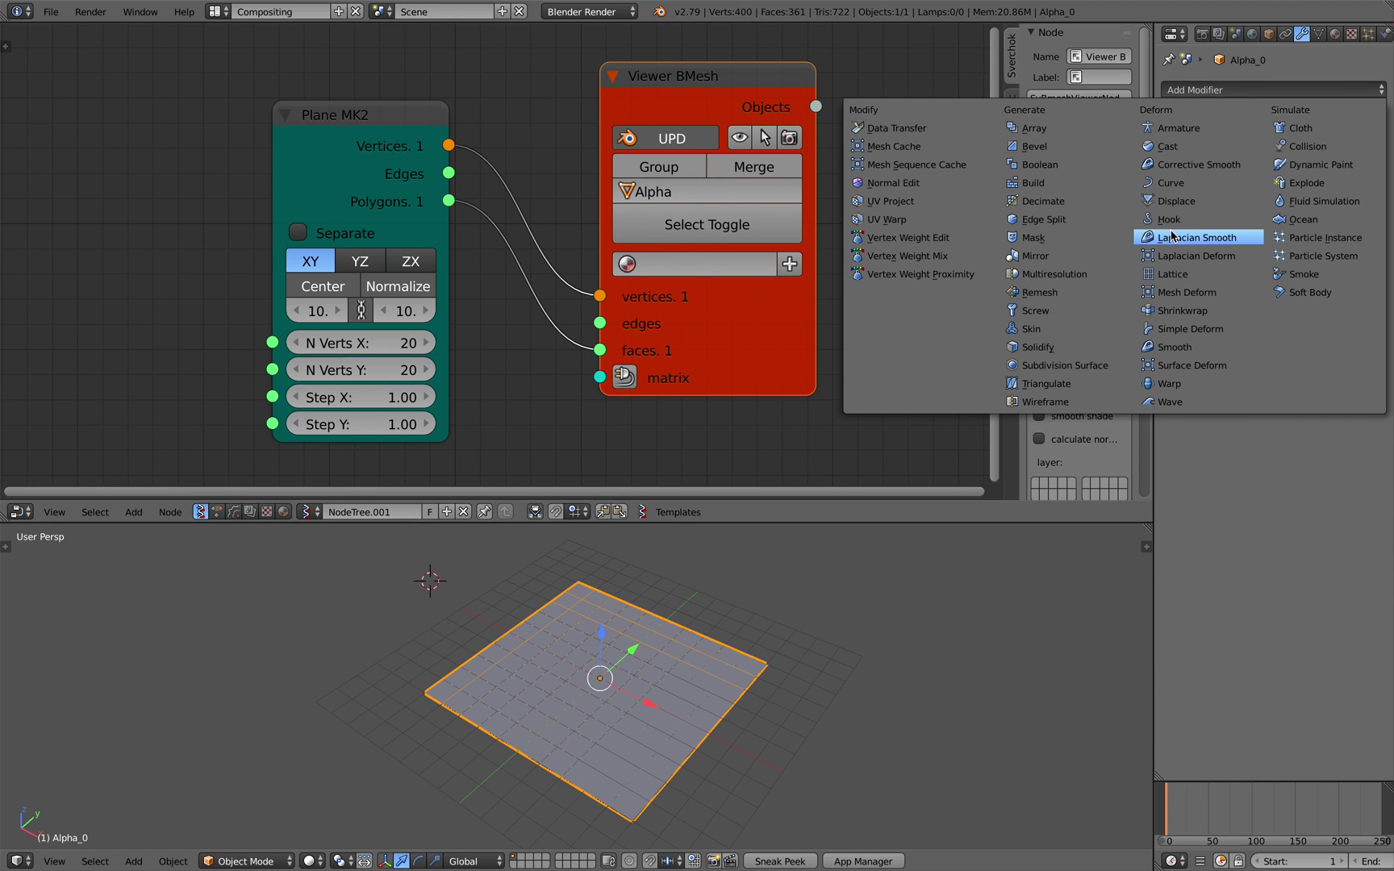
left_click(1175, 202)
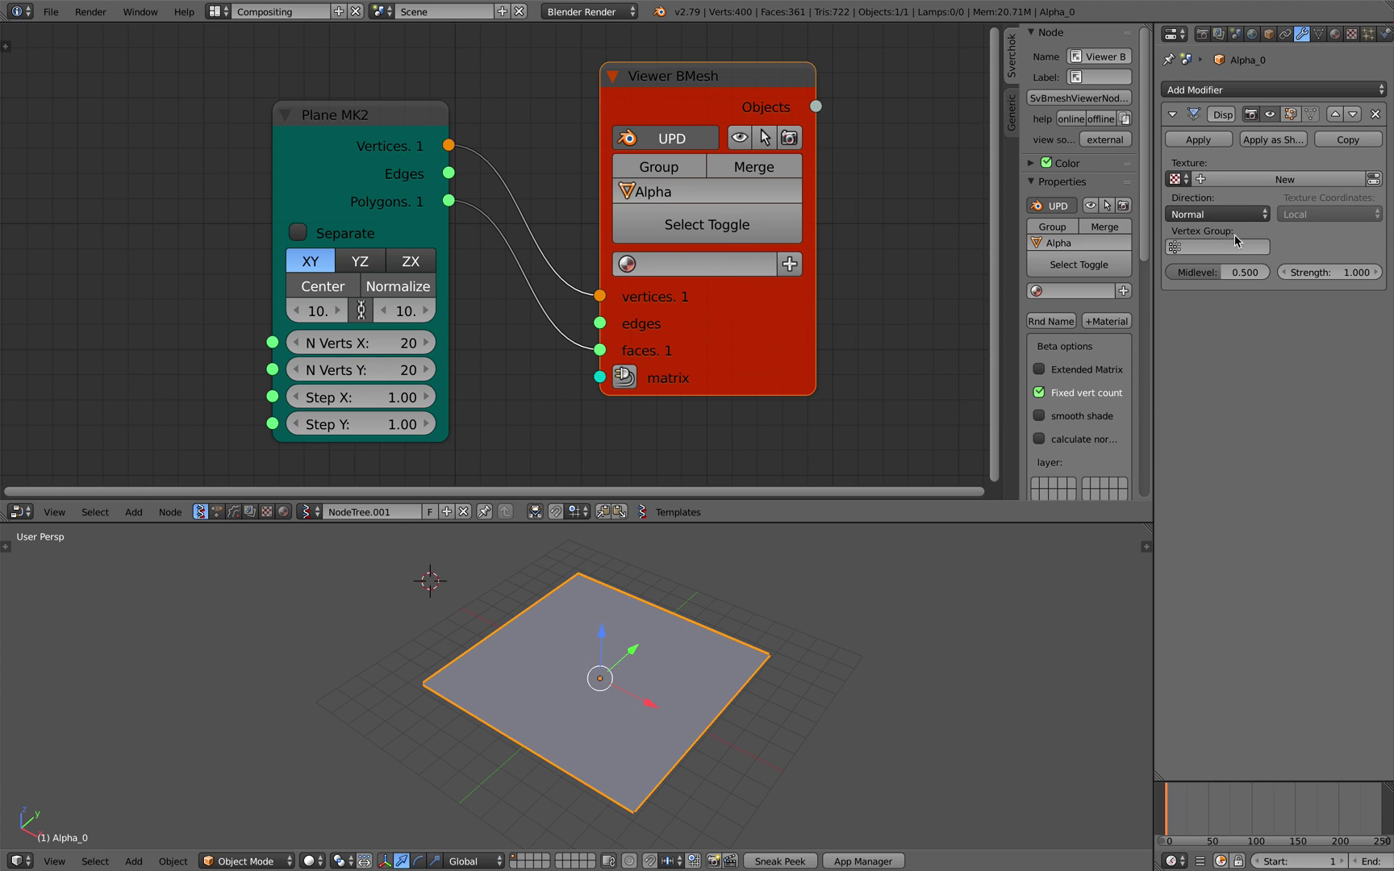
Create a texture for the Displace modifier and load the image greeble_me_002.png into it
left_click(1373, 179)
left_click(1235, 126)
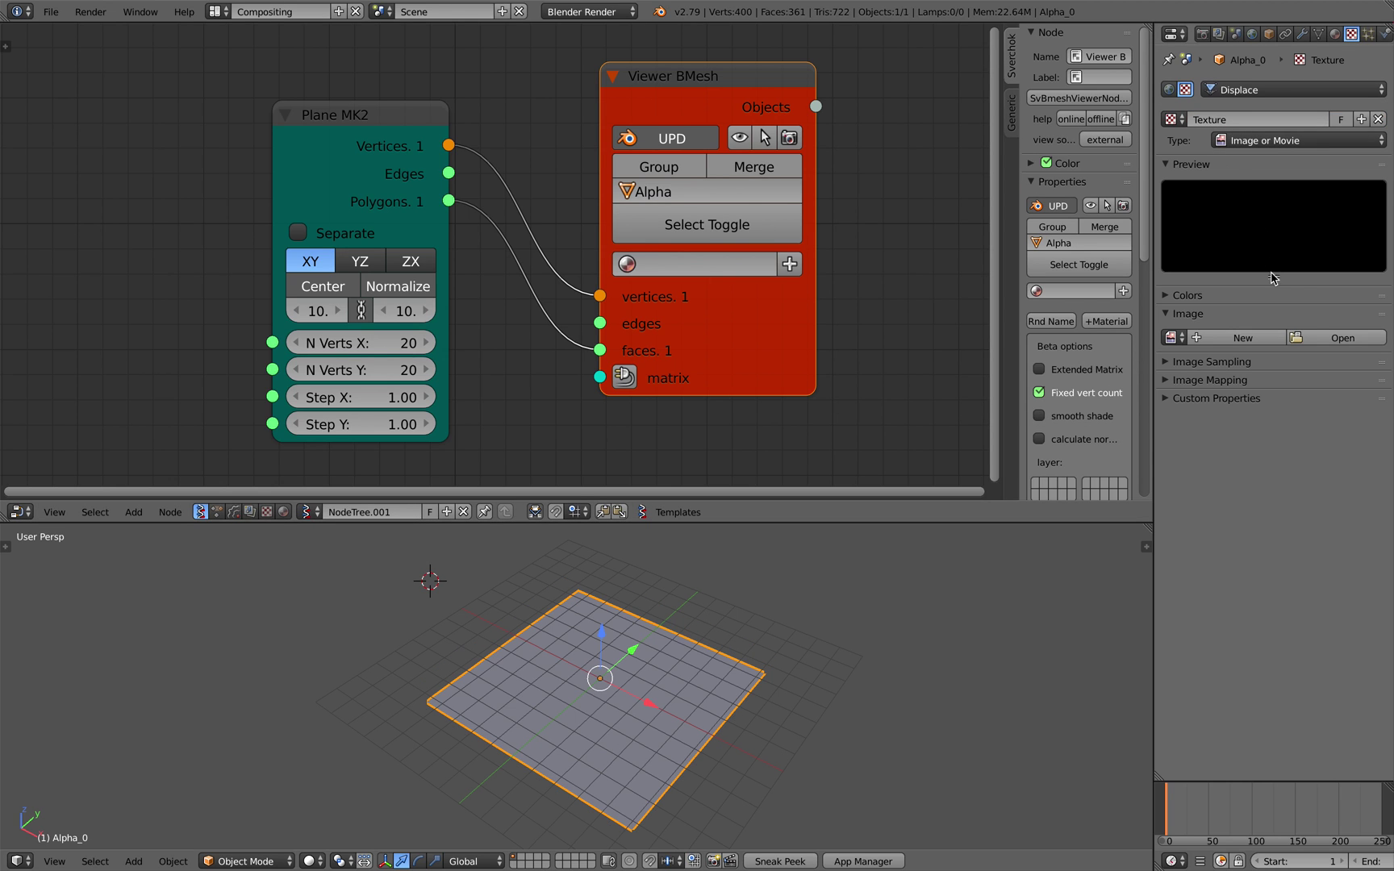
left_click(1315, 339)
double_click(270, 160)
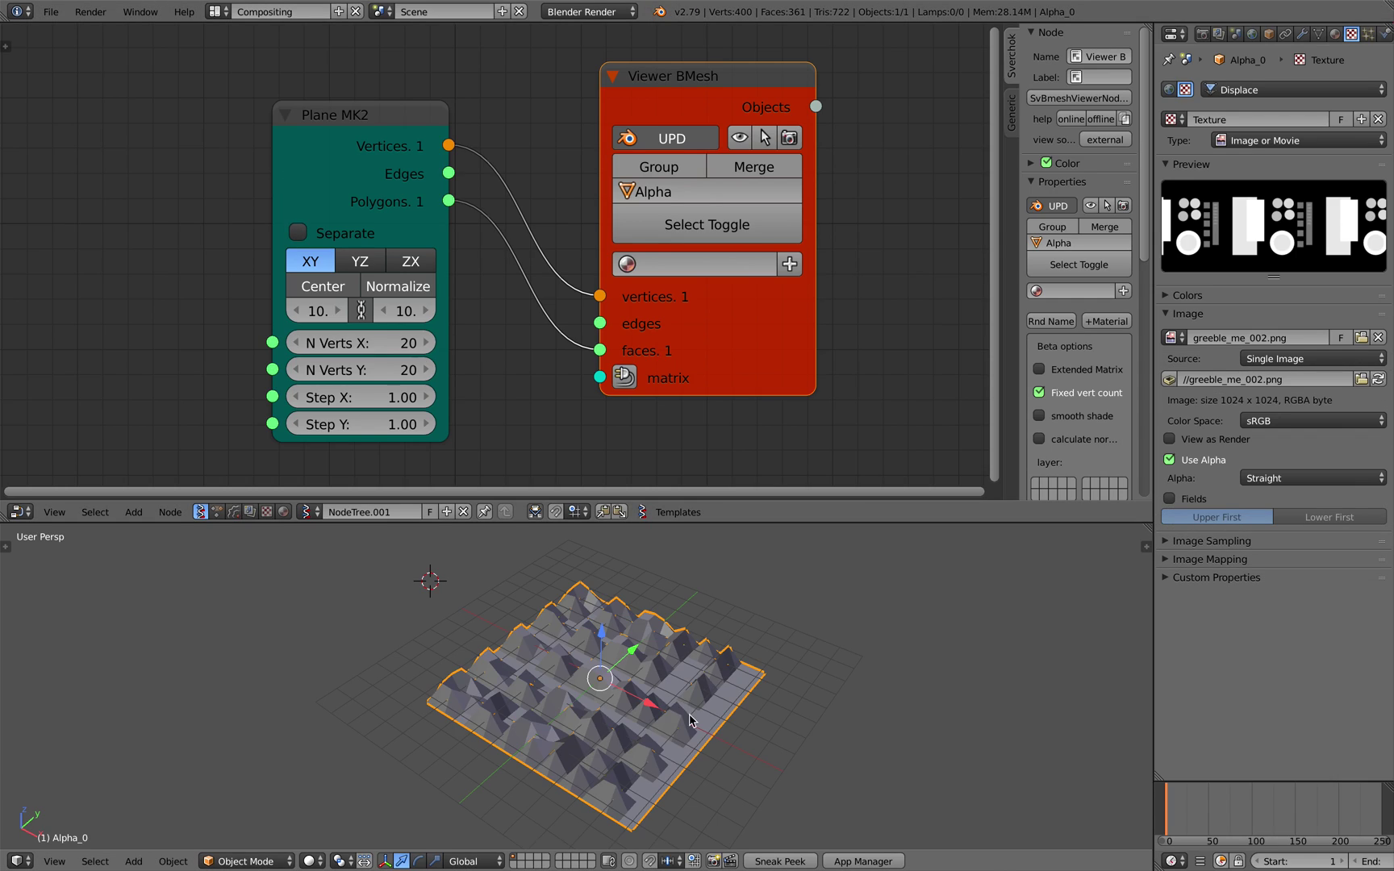
scroll(731, 696, "up", 2)
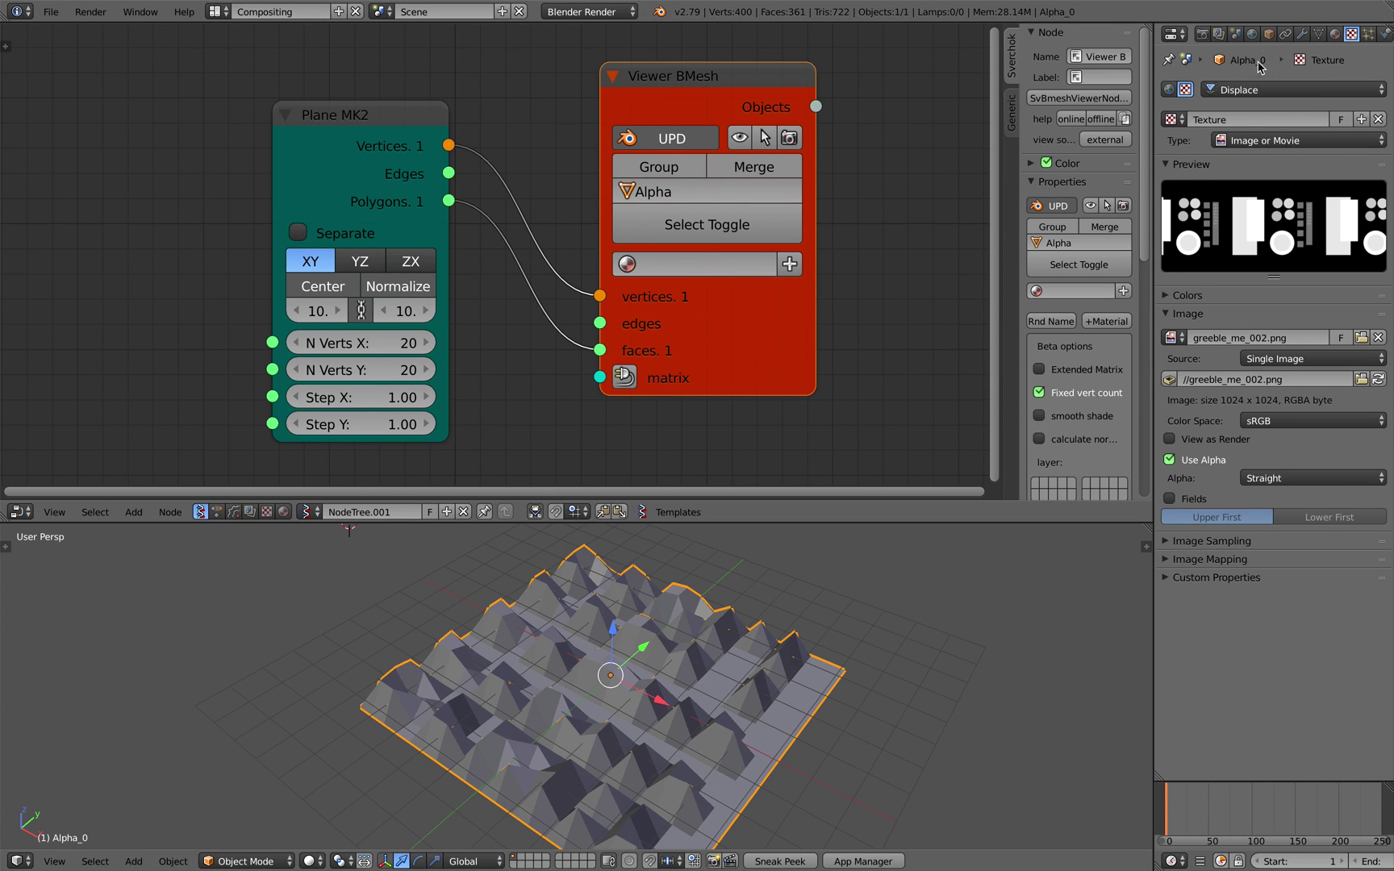
Return to the plane's modifier settings and save over test_greeble_001.blend
left_click(1301, 36)
scroll(810, 695, "down", 1)
middle_click_drag(761, 687, 757, 673)
key("ctrl+s")
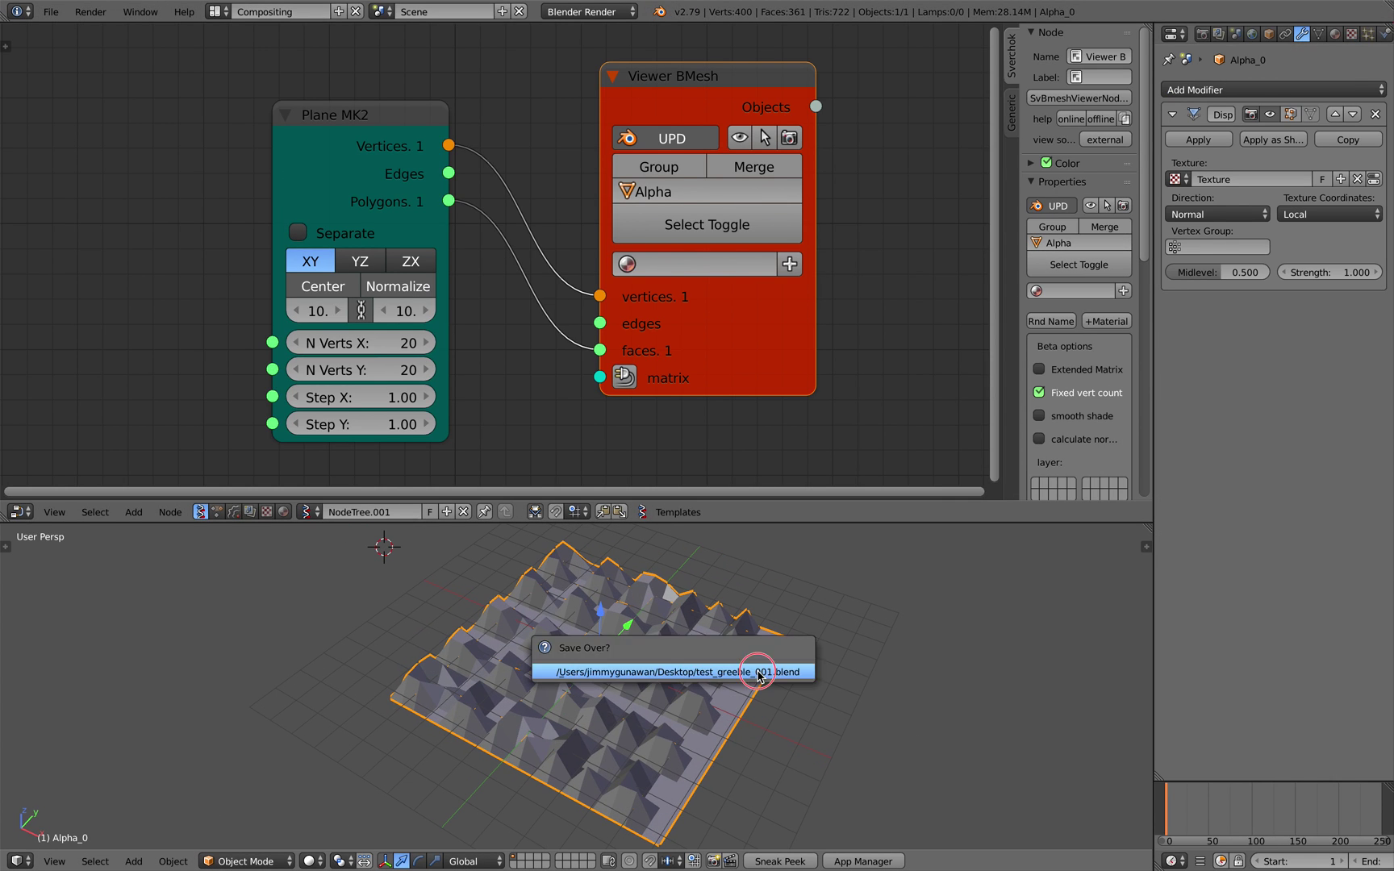
left_click(757, 673)
Add a Subdivision Surface modifier, move it above Displace, and set its view subdivisions to 5
left_click(1295, 90)
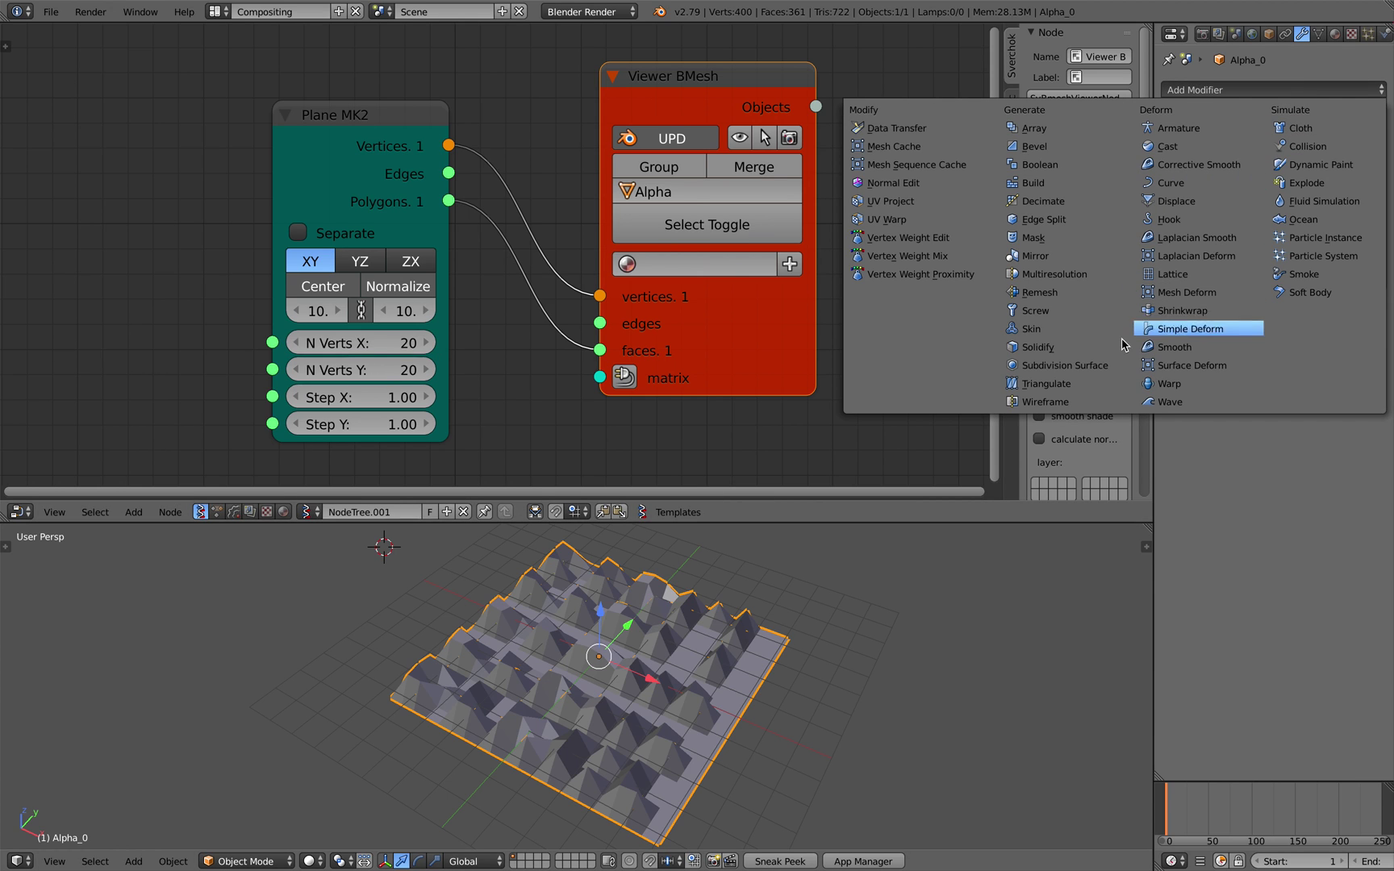
left_click(1063, 365)
left_click(1335, 307)
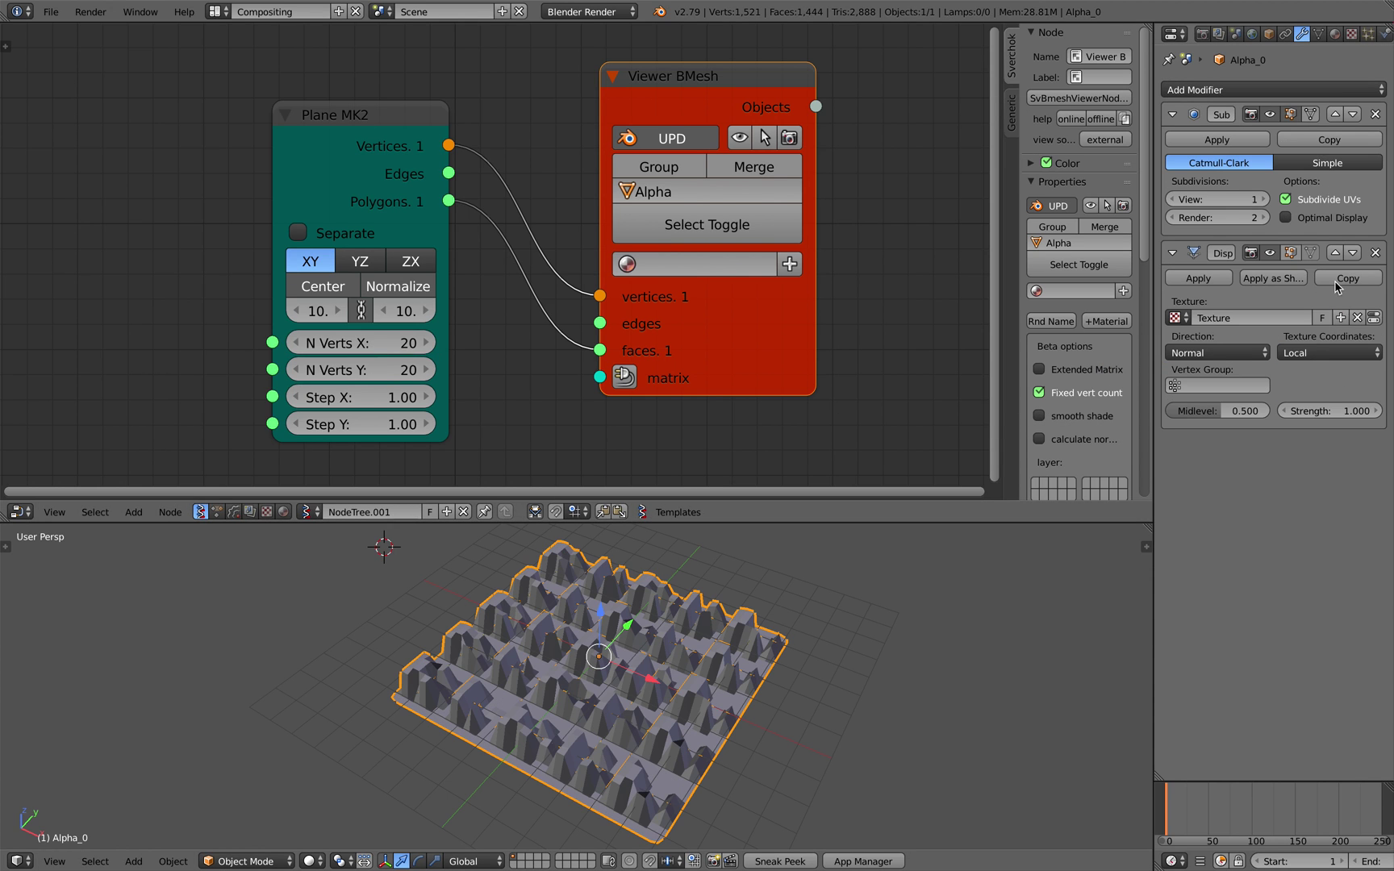
left_click(1264, 199)
left_click(1264, 200)
left_click(1264, 200)
left_click(1264, 199)
Inspect the displaced greeble blocks up close and save the file over the existing version
scroll(867, 614, "up", 5)
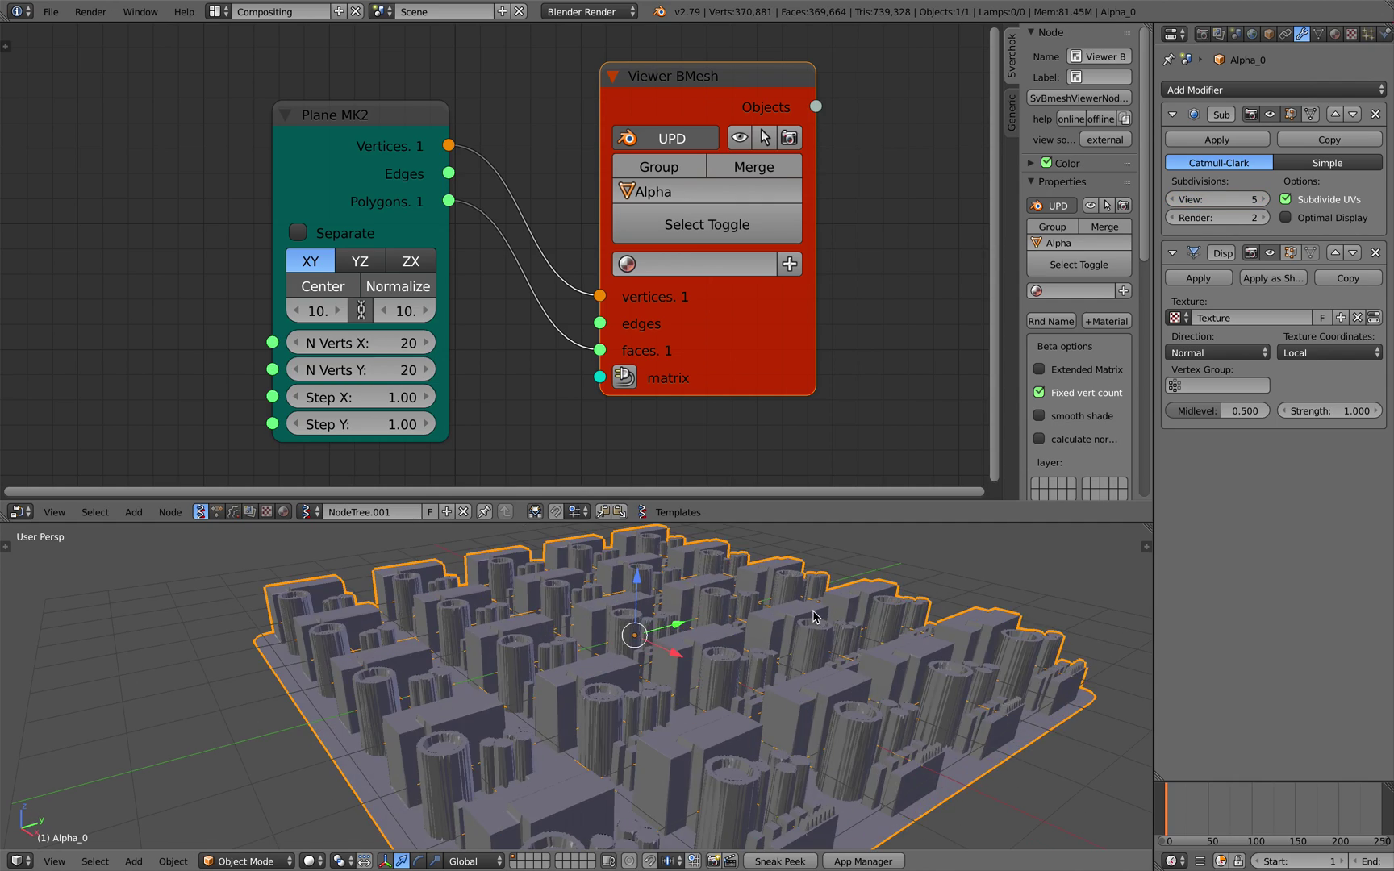
mouse_move(753, 601)
middle_mouse_down()
mouse_move(754, 613)
mouse_move(760, 585)
mouse_move(756, 607)
middle_mouse_up()
scroll(753, 612, "down", 1)
key("ctrl+s")
left_click(734, 613)
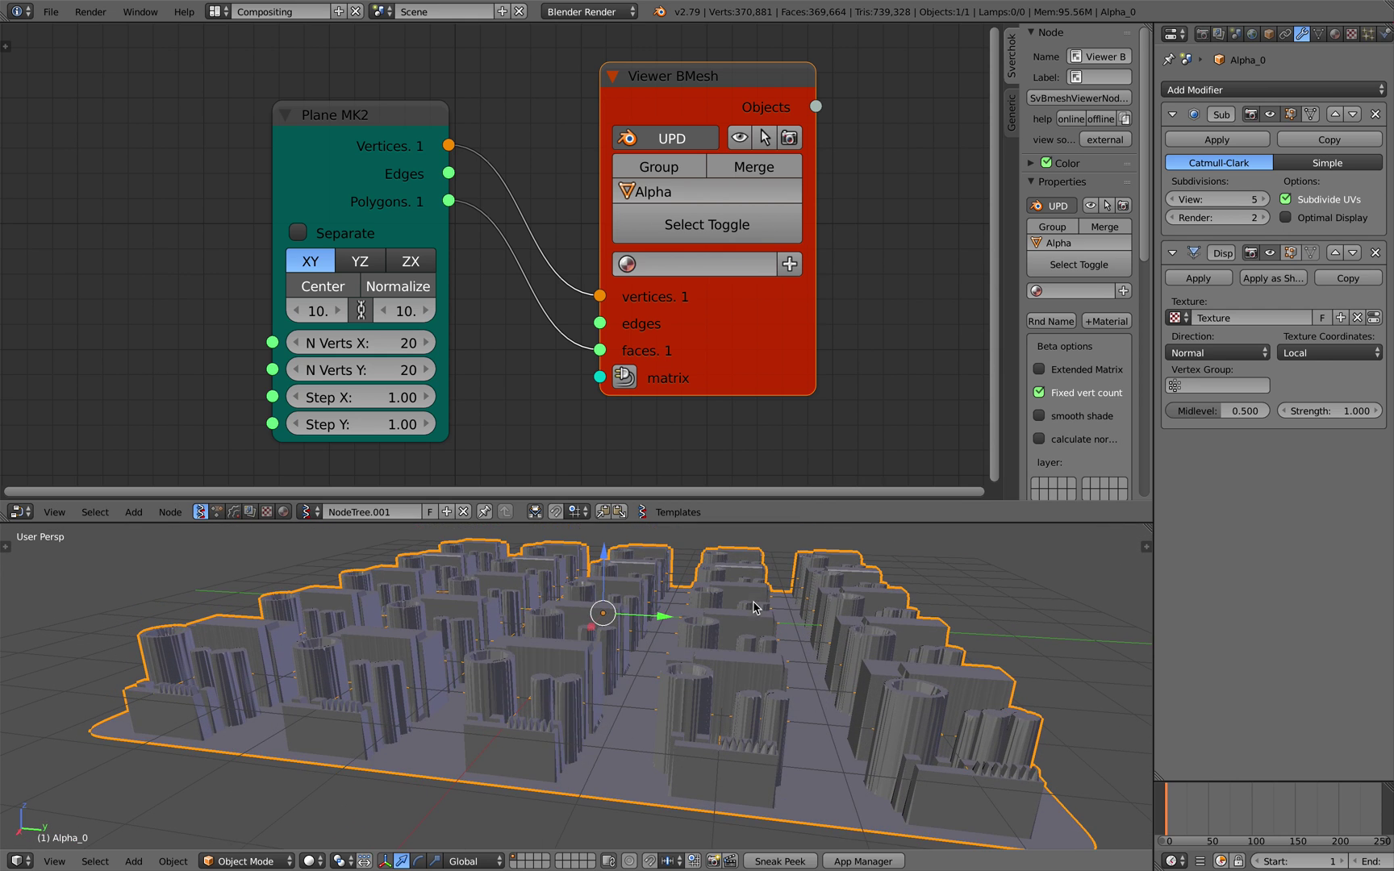
Try a Displace strength of about -0.98 on the grid plane, and reset it to 1
middle_click_drag(1141, 549, 1142, 583)
mouse_move(1329, 410)
left_mouse_down()
mouse_move(1295, 411)
mouse_move(1346, 416)
left_mouse_up()
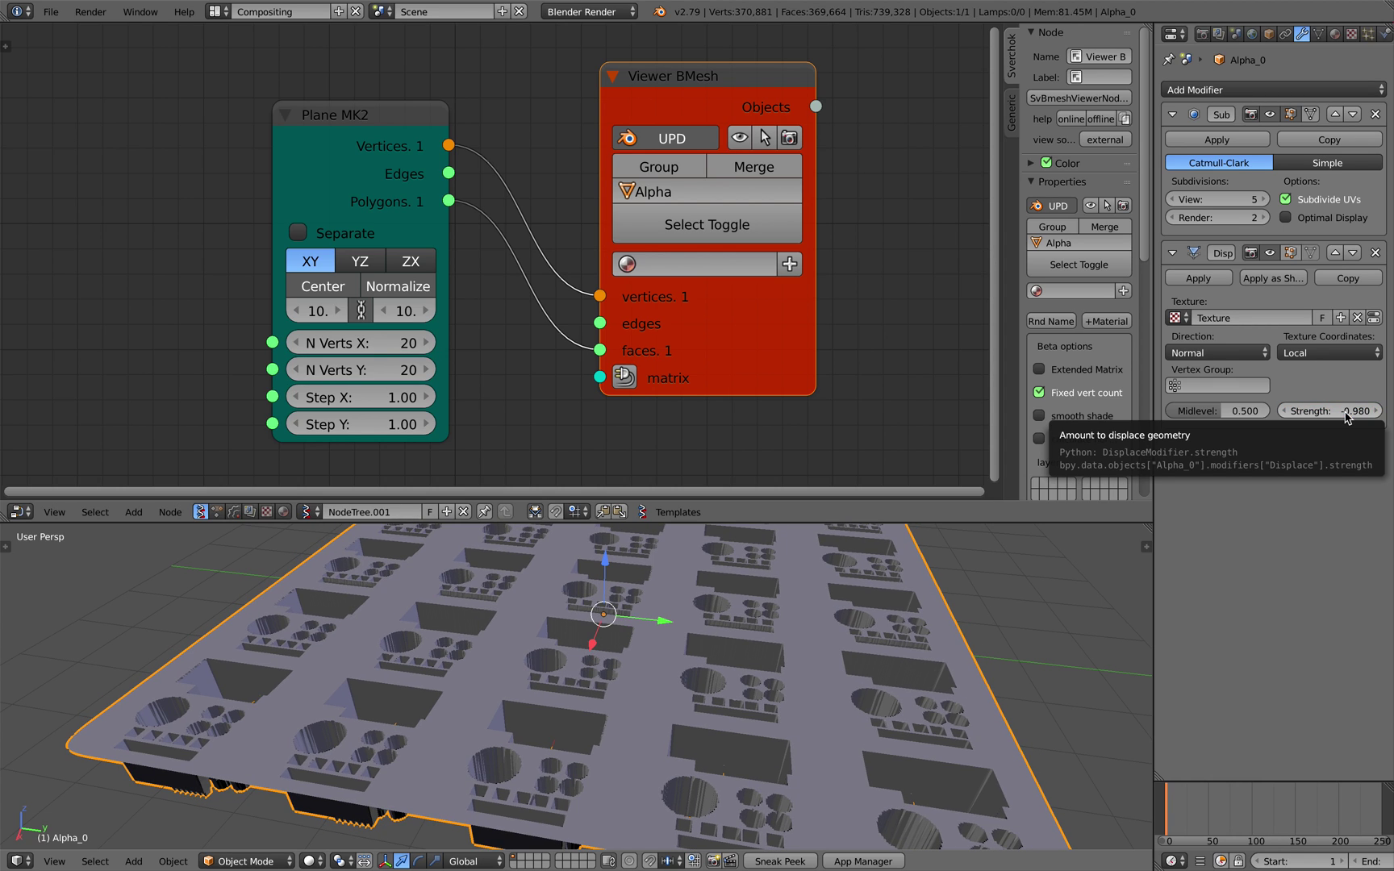
left_click(1346, 412)
type("01")
key("Return")
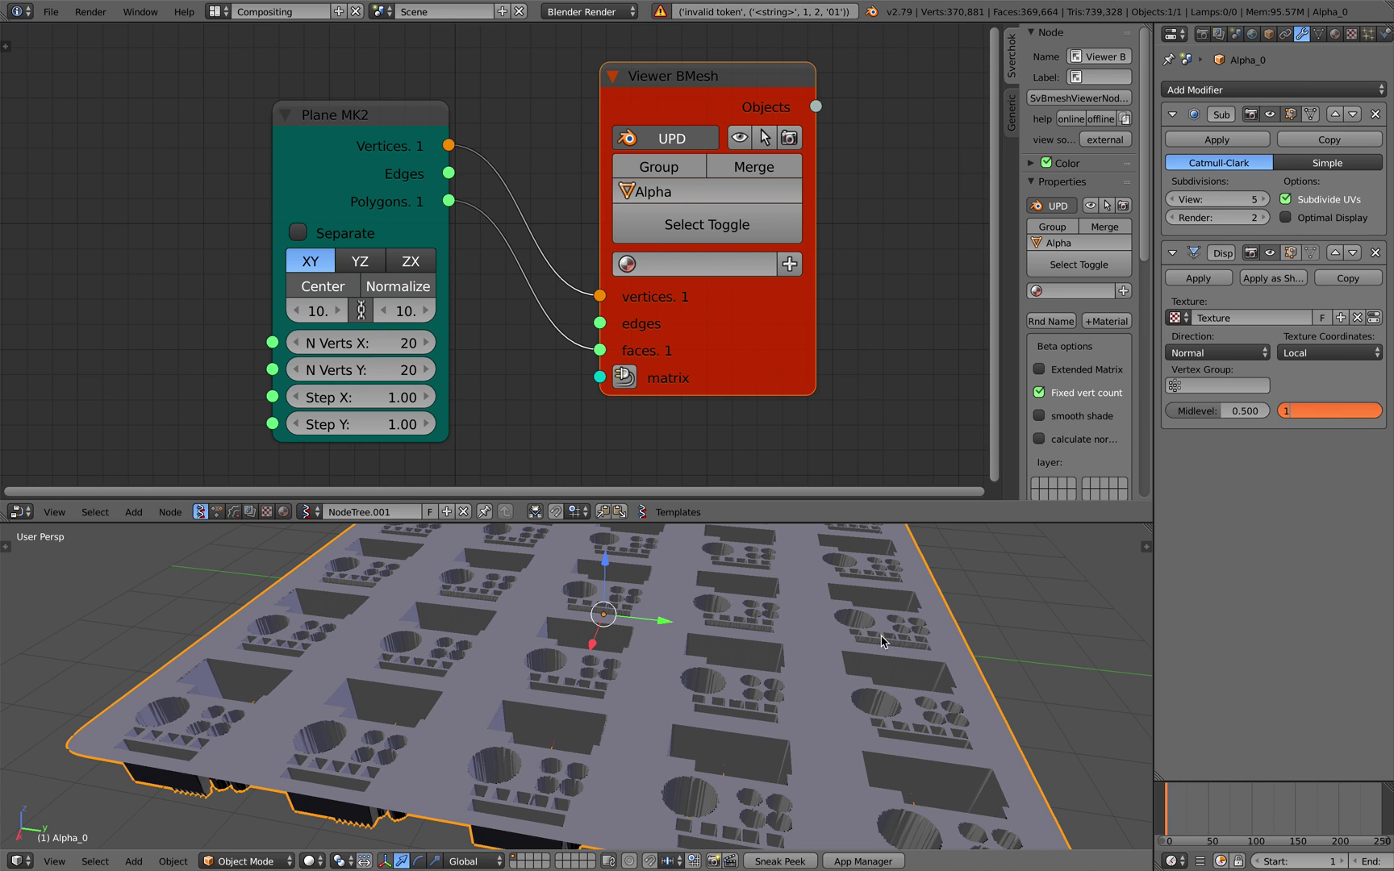
key("Return")
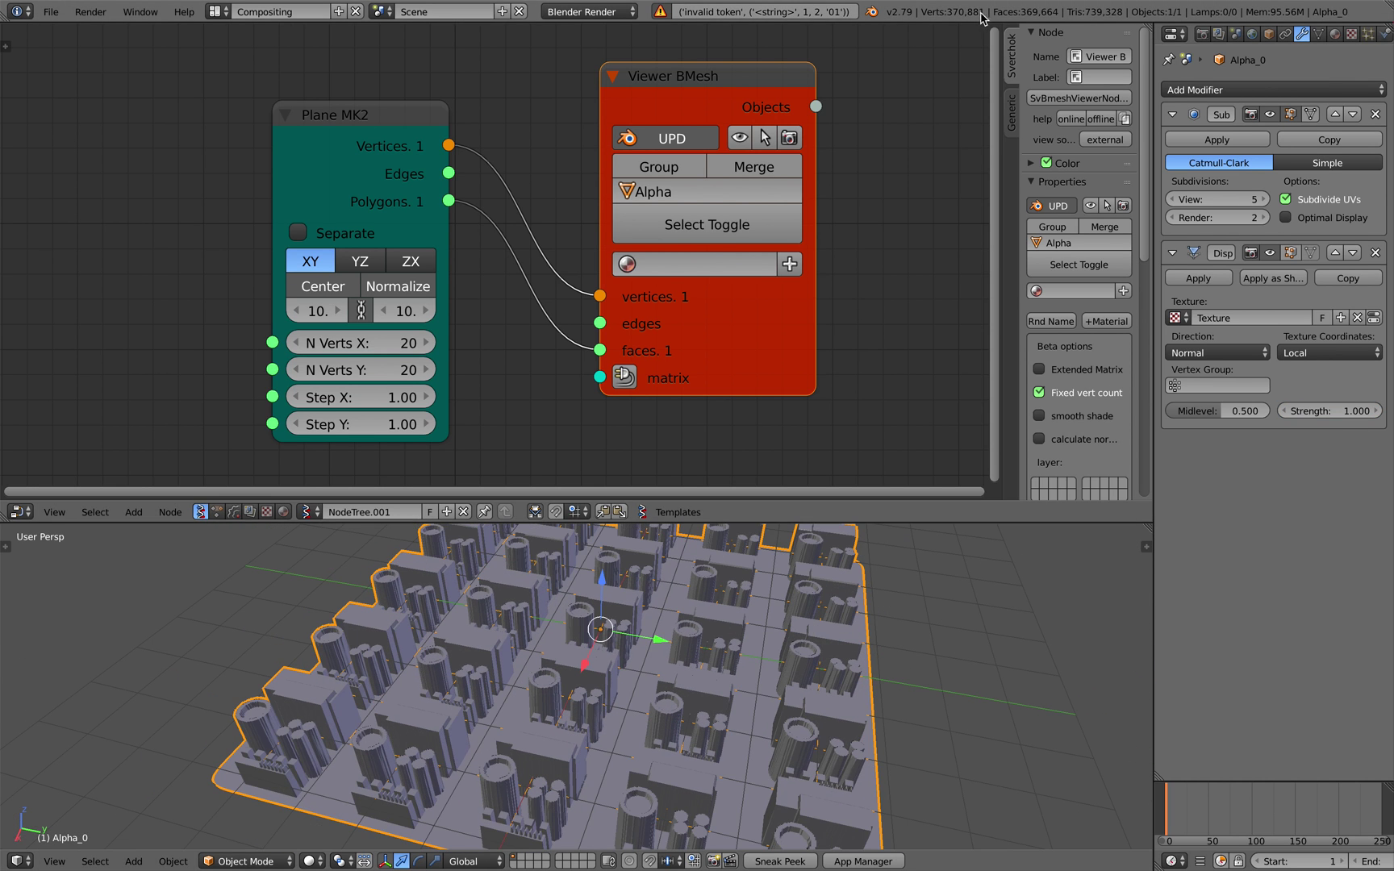
Enlarge the 3D viewport by shrinking the node editor, and deselect the grid plane
left_click_drag(919, 523, 919, 372)
middle_click_drag(678, 605, 704, 570)
key("a")
scroll(709, 569, "up", 2)
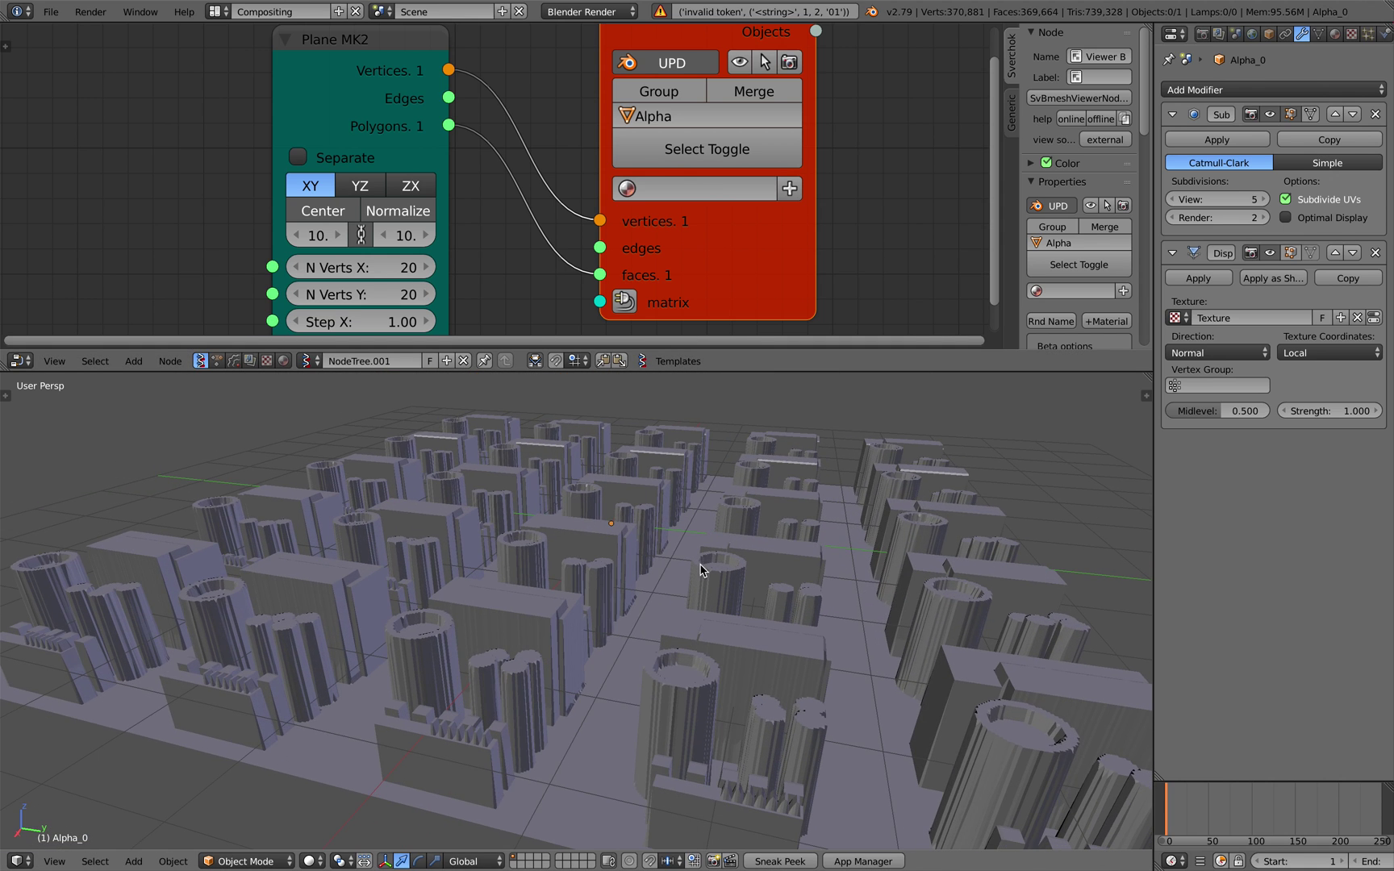
Lower the grid plane's Displace strength to 0.56 and save the file
left_click_drag(1332, 410, 1287, 410)
key("ctrl+s")
middle_click_drag(670, 589, 731, 638)
left_click(712, 631)
scroll(440, 246, "down", 2)
Set N Verts X and N Verts Y of the Plane MK2 node to 5
middle_click_drag(472, 261, 466, 250)
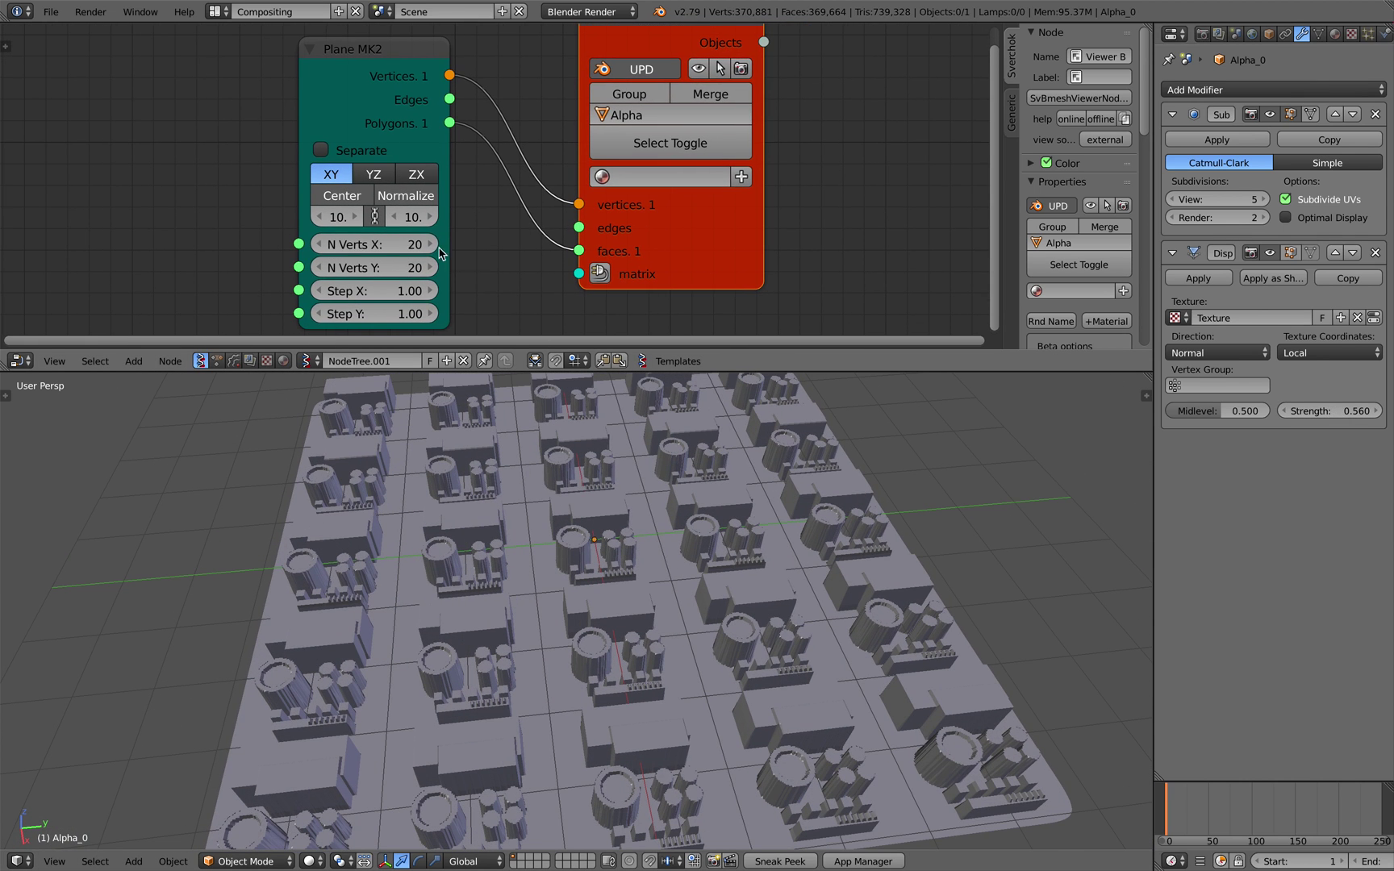
left_click_drag(409, 255, 394, 267)
type("10")
key("Return")
type("5")
key("Return")
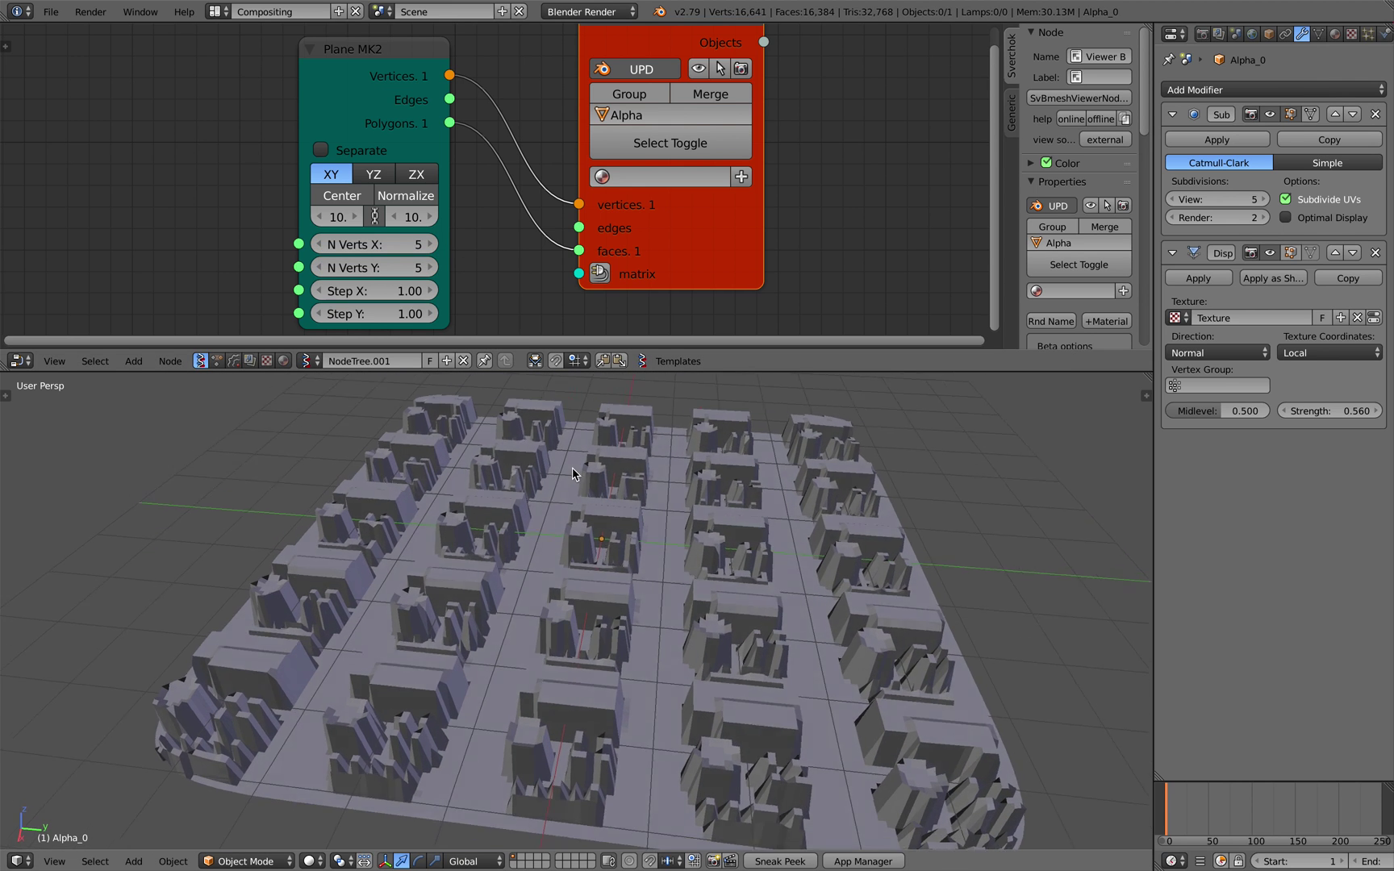
middle_click_drag(572, 466, 576, 471)
Raise N Verts X and N Verts Y of the Plane MK2 node gradually to 10
left_click(432, 244)
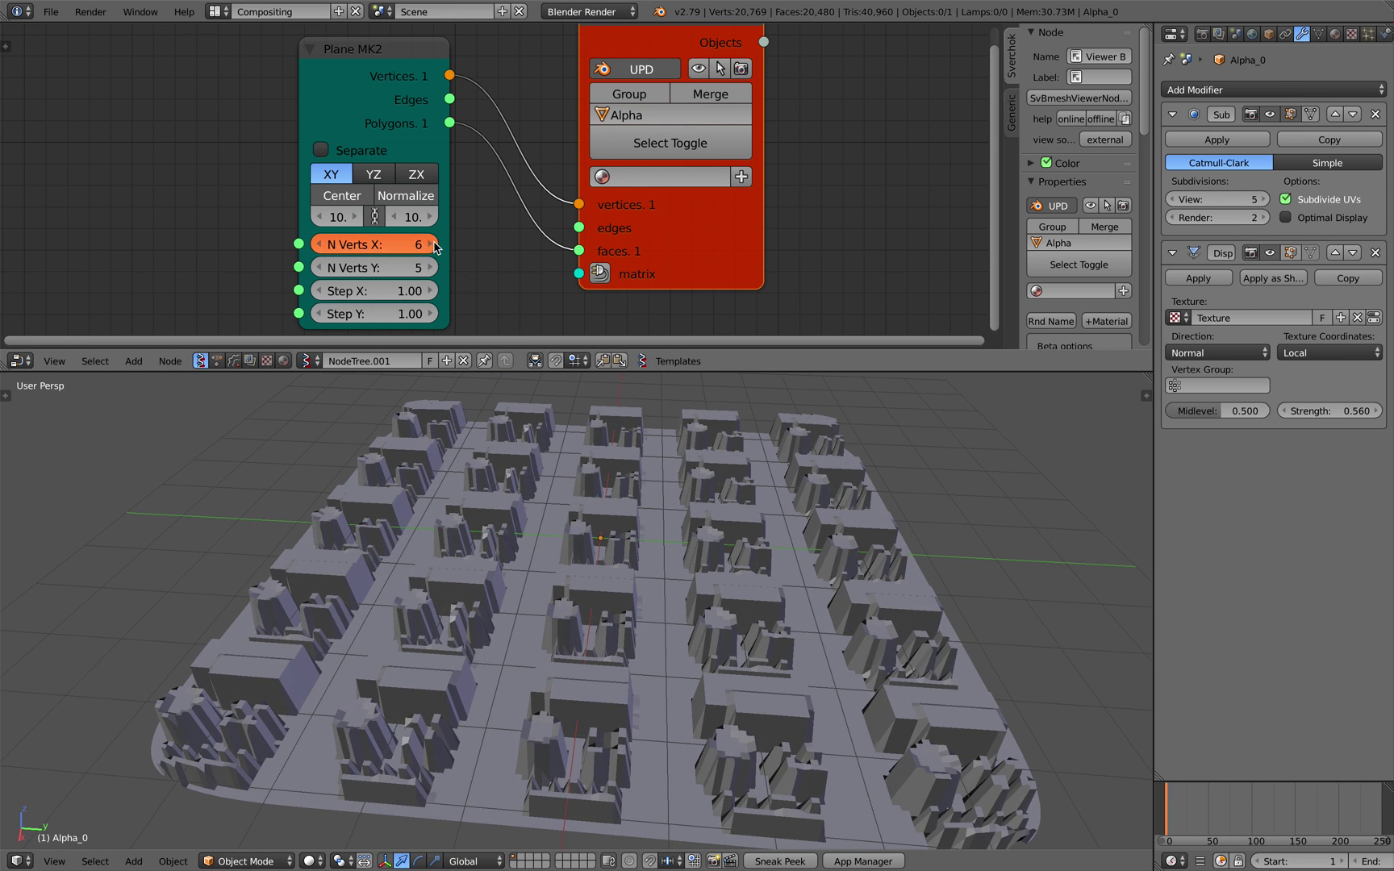
left_click(432, 244)
left_click(433, 267)
left_click(435, 268)
left_click(434, 268)
left_click(433, 246)
left_click(433, 267)
left_click(433, 246)
left_click(433, 267)
left_click(432, 245)
Save the file over the existing version and view the displaced grid from another angle
middle_click_drag(548, 492, 520, 551)
key("ctrl+s")
left_click(591, 551)
middle_click_drag(628, 502, 662, 489)
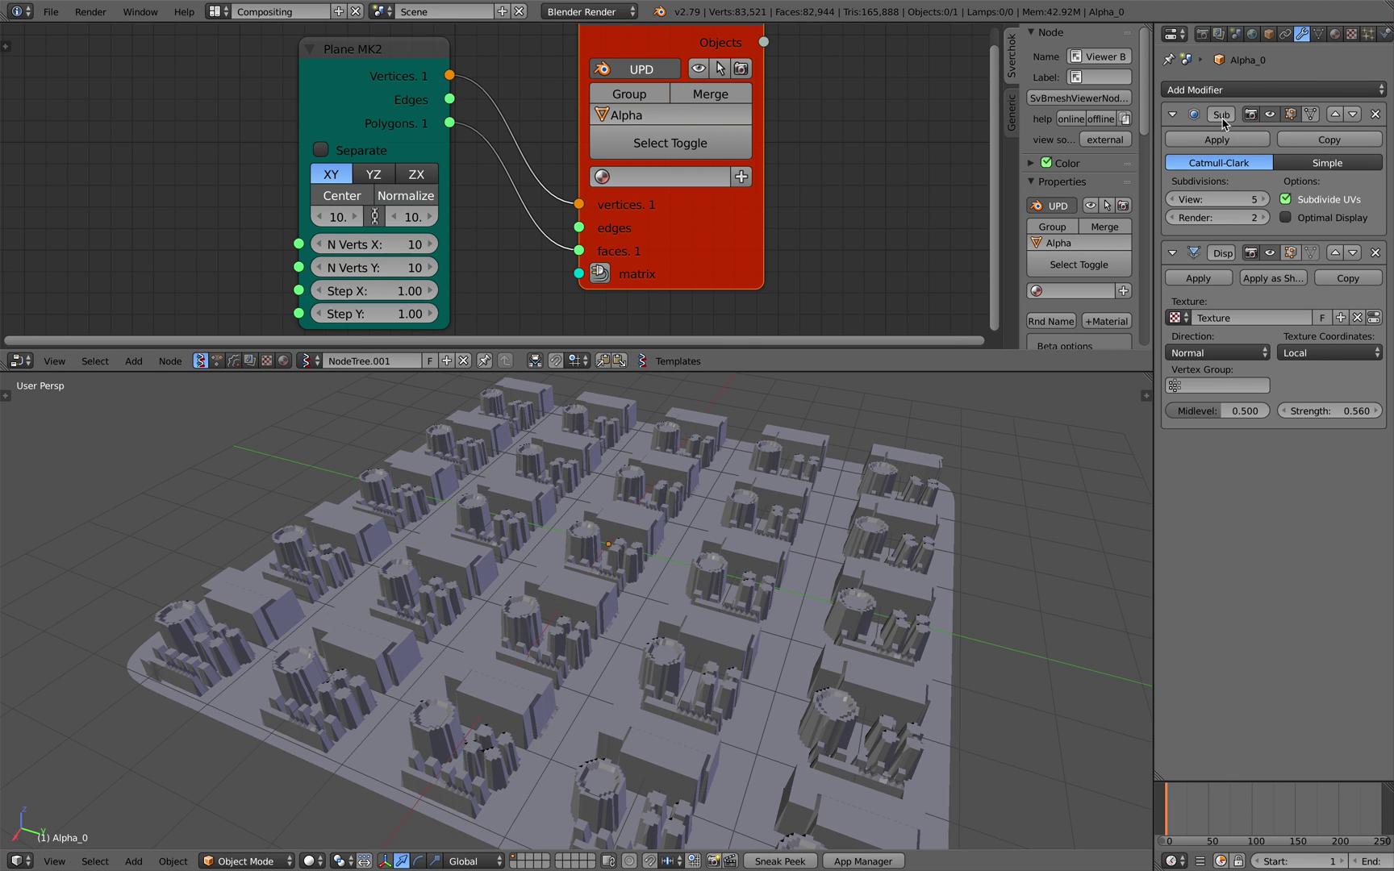
Add a mesh plane, move it beside the greeble grid, and scale it up
scroll(928, 460, "down", 5)
key("shift+a")
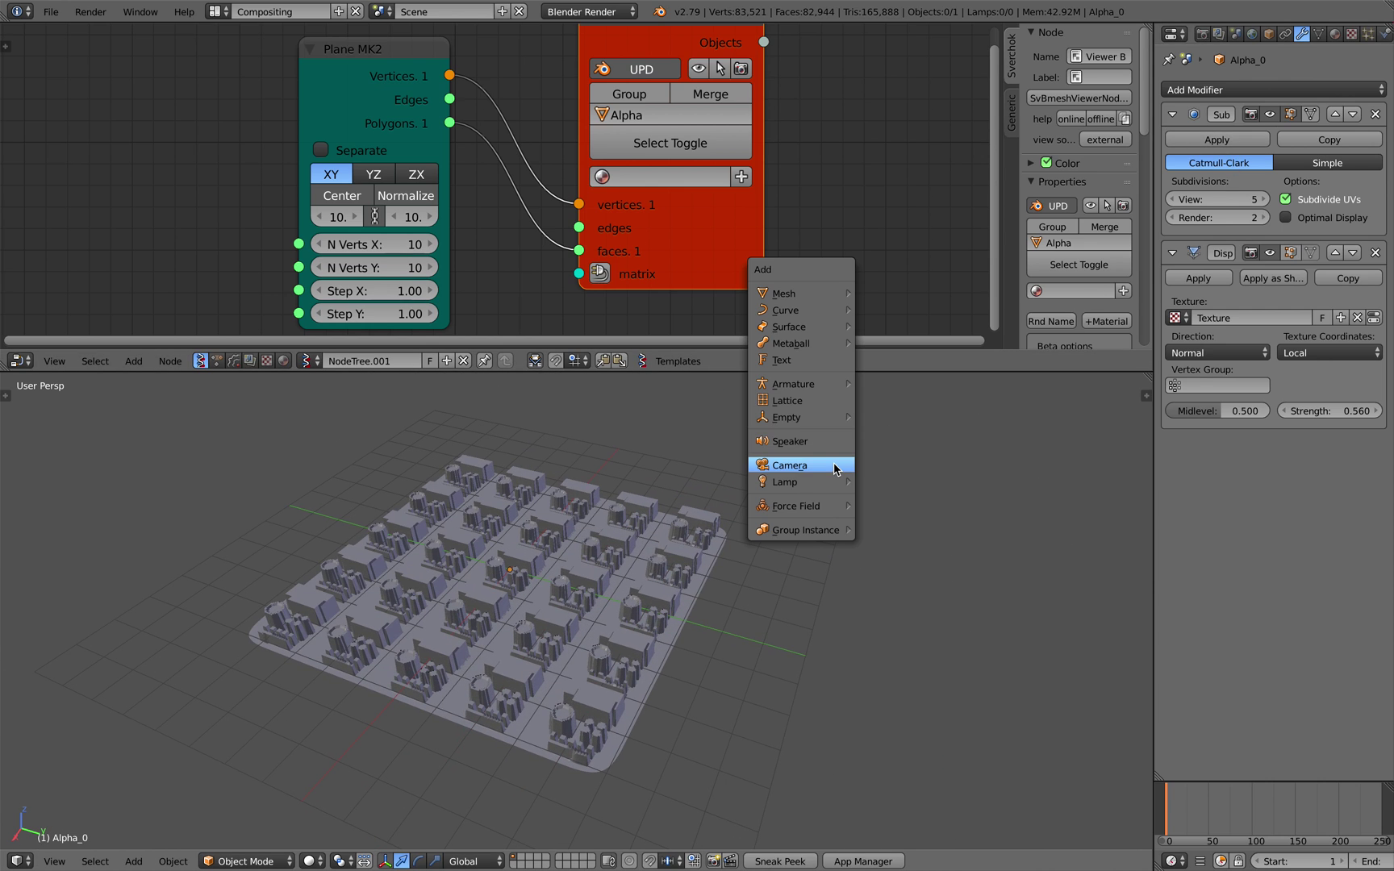
mouse_move(820, 305)
left_click(880, 291)
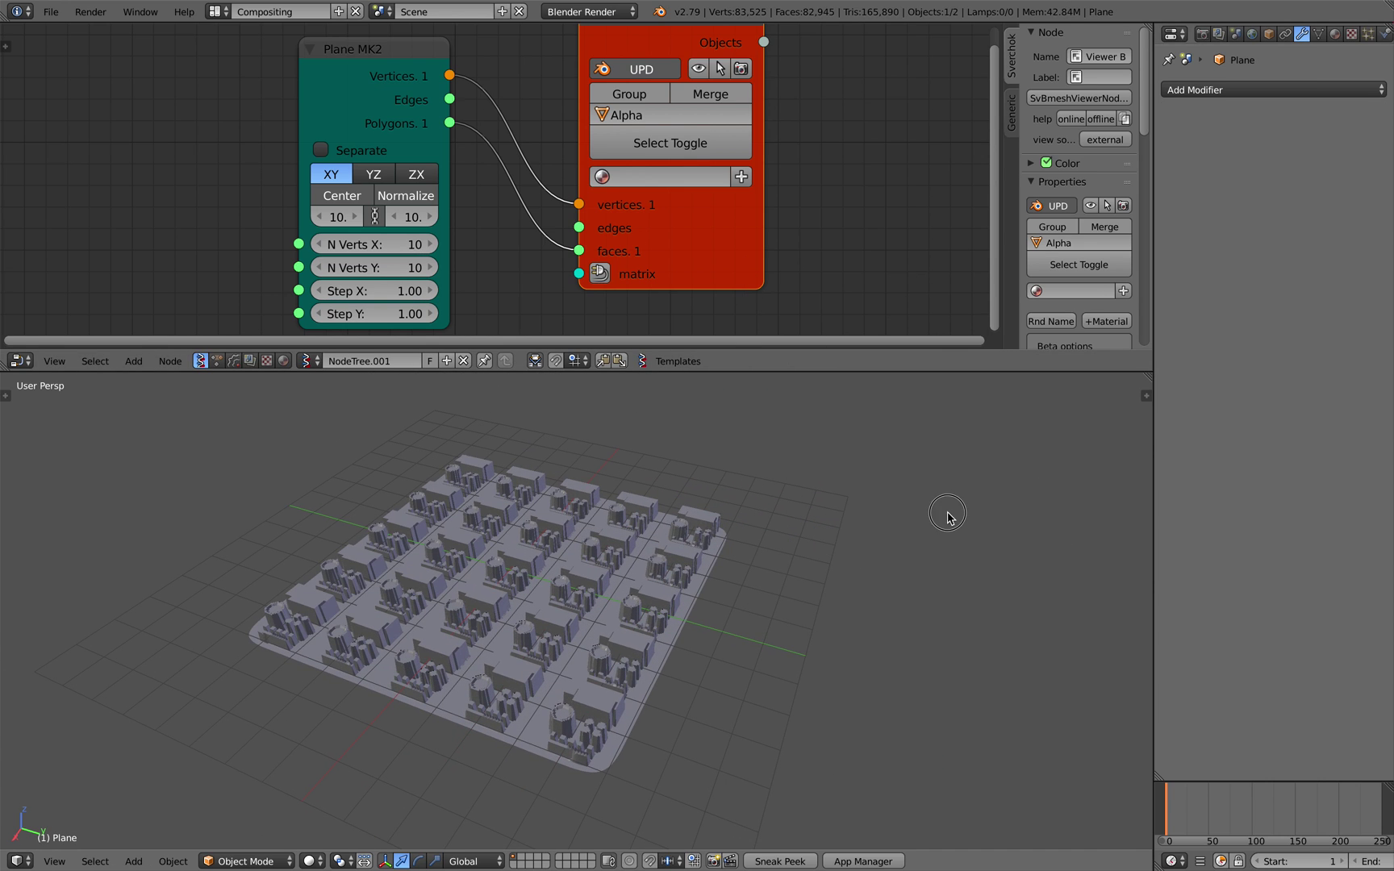
scroll(714, 573, "down", 3)
key("g")
left_click(786, 664)
key("s")
left_click(1016, 695)
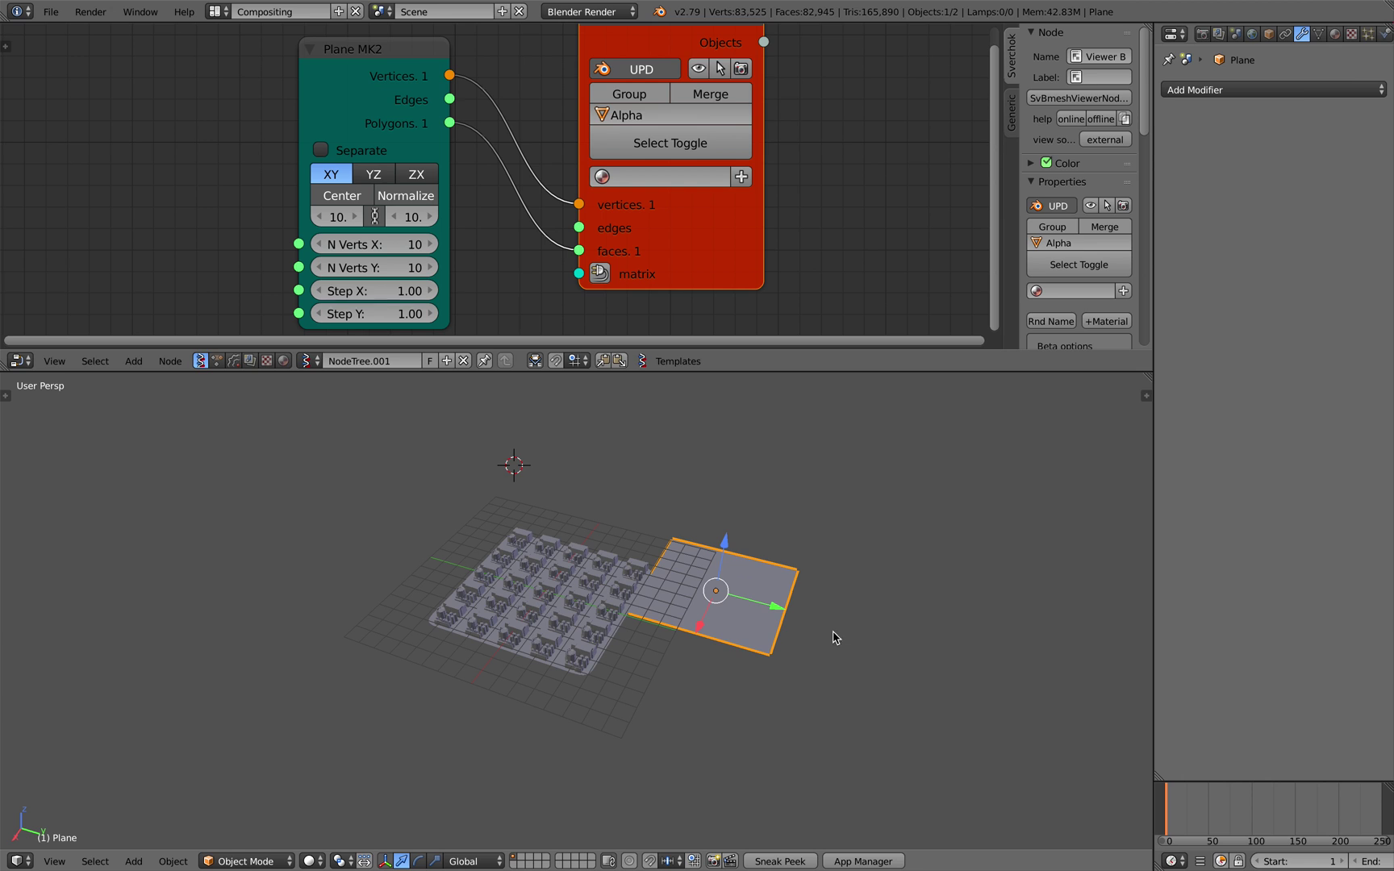
Move the new plane along the Y axis until it is clear of the greeble grid
scroll(779, 609, "up", 3)
middle_click_drag(779, 611, 815, 598)
key("g")
key("y")
left_click(868, 591)
key("Tab")
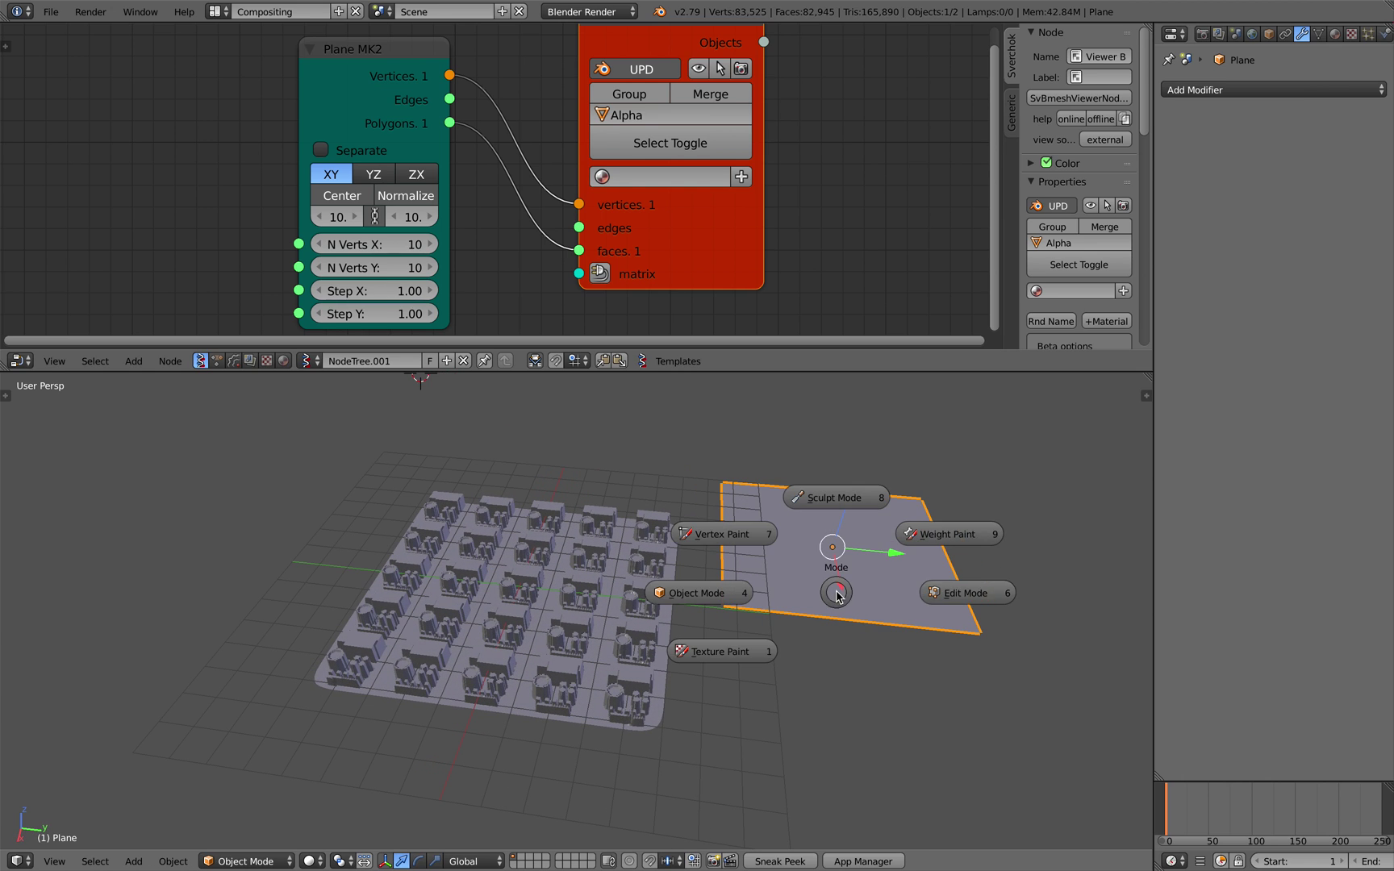
left_click(960, 591)
key("Tab")
left_click(831, 569)
Add a Subdivision Surface modifier to the new plane, using Simple subdivision with 3 view levels
left_click(1273, 89)
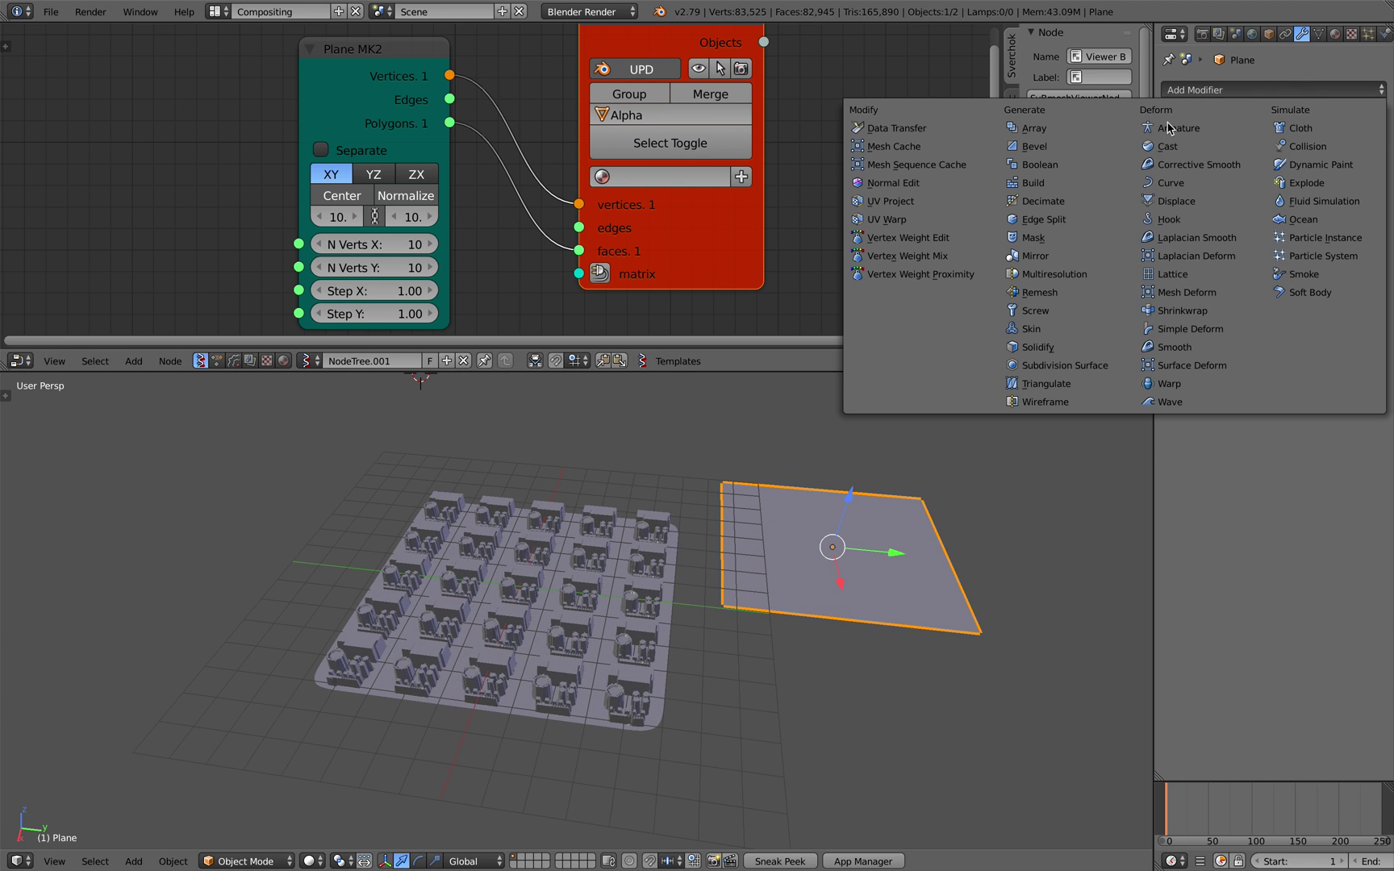
left_click(1073, 365)
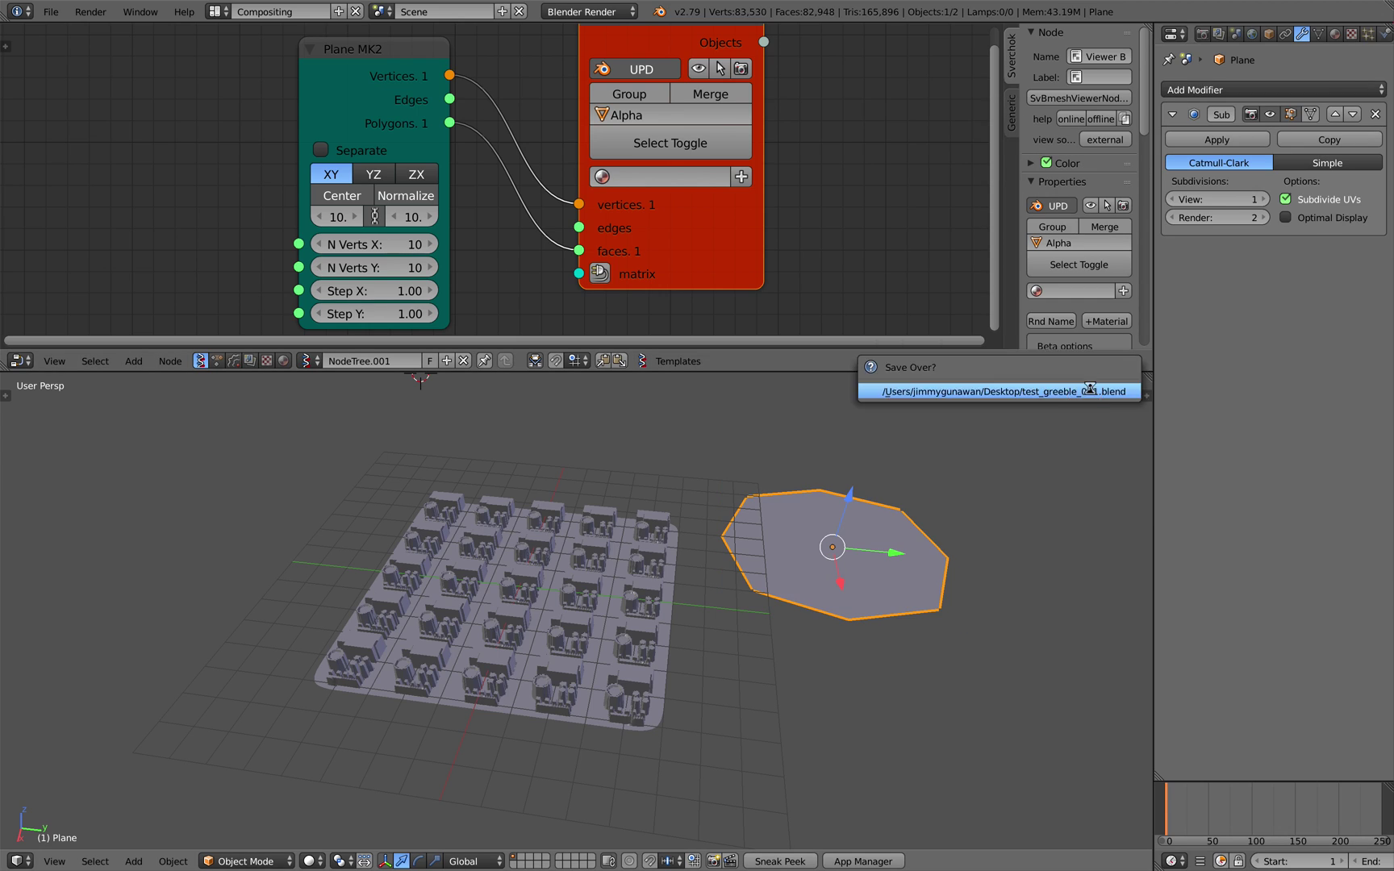
left_click(1313, 169)
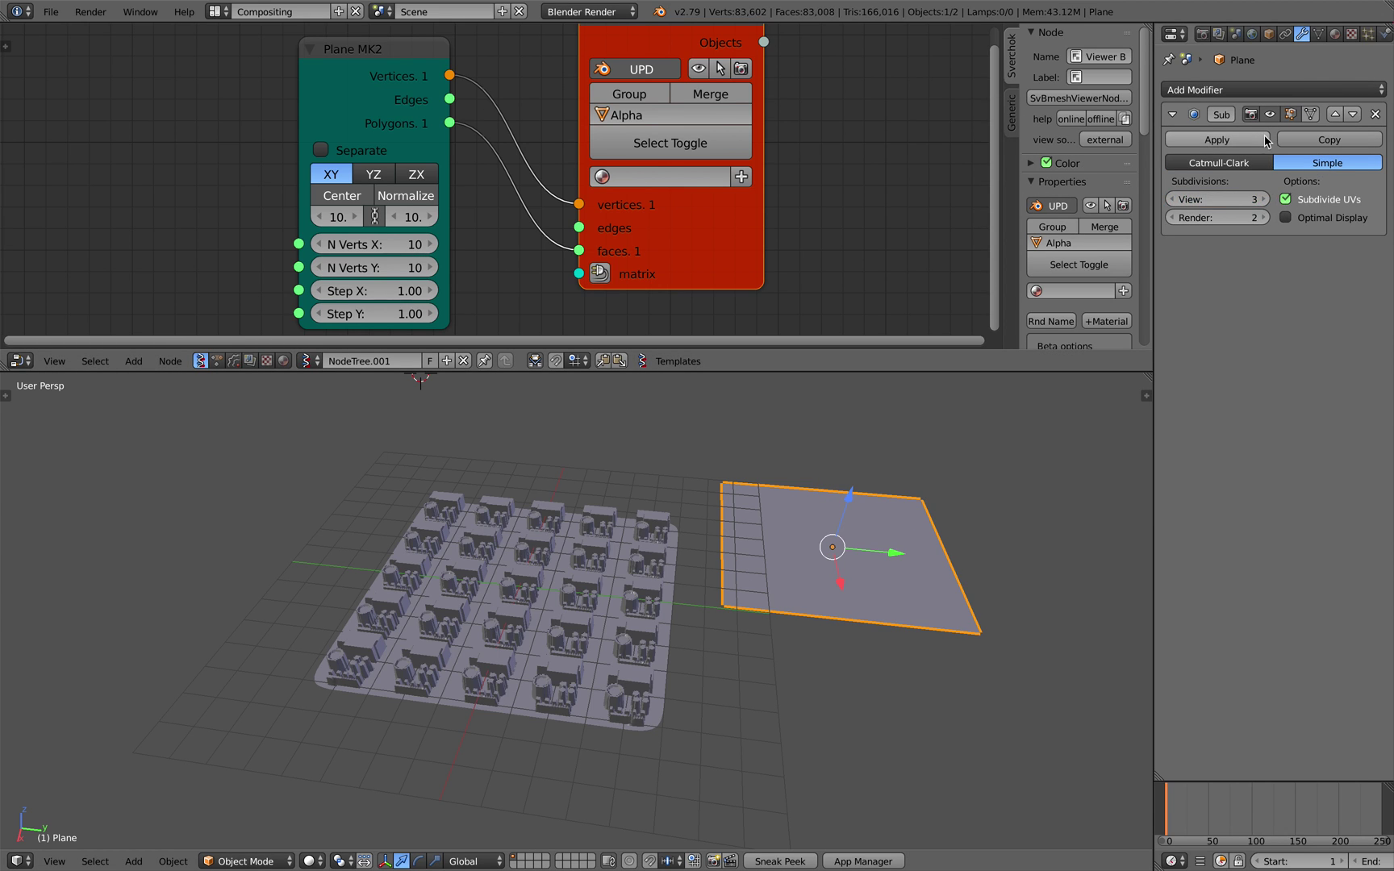
Add a Displace modifier to the new plane, assign the existing Texture to it, and save the file
left_click(1261, 91)
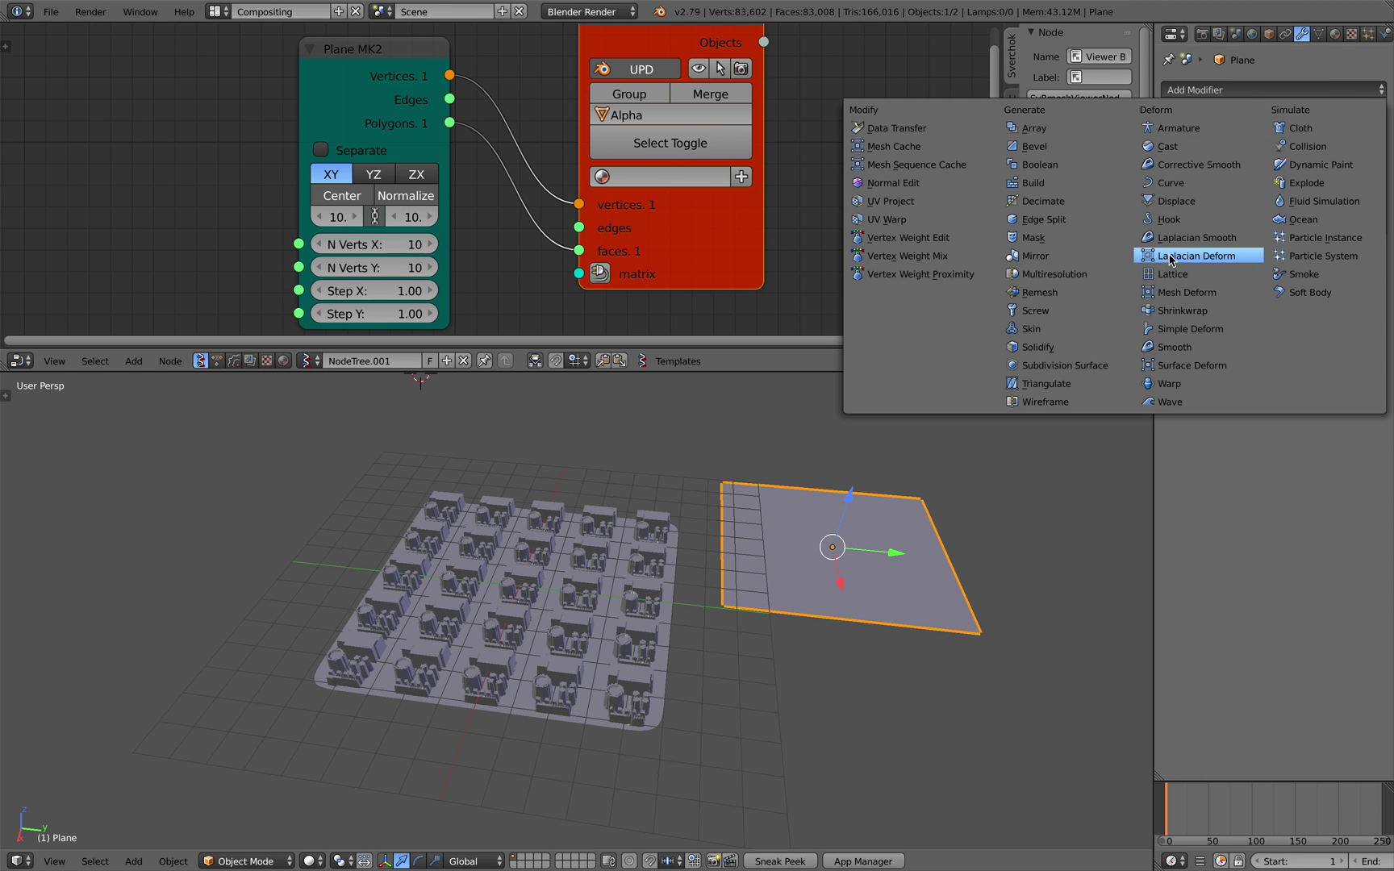
left_click(1174, 203)
left_click(1180, 319)
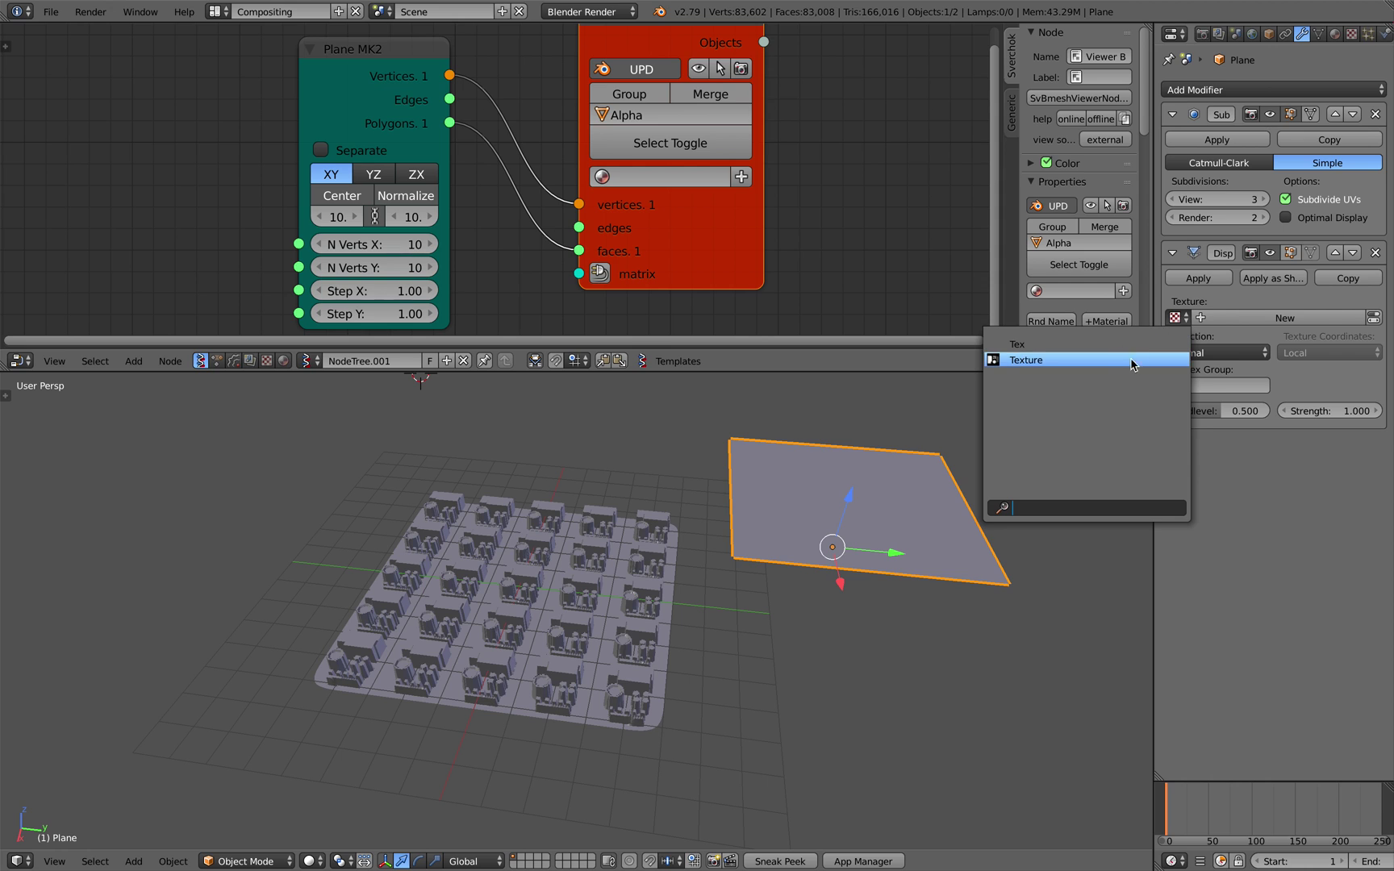
left_click(1130, 361)
key("ctrl+s")
left_click(957, 503)
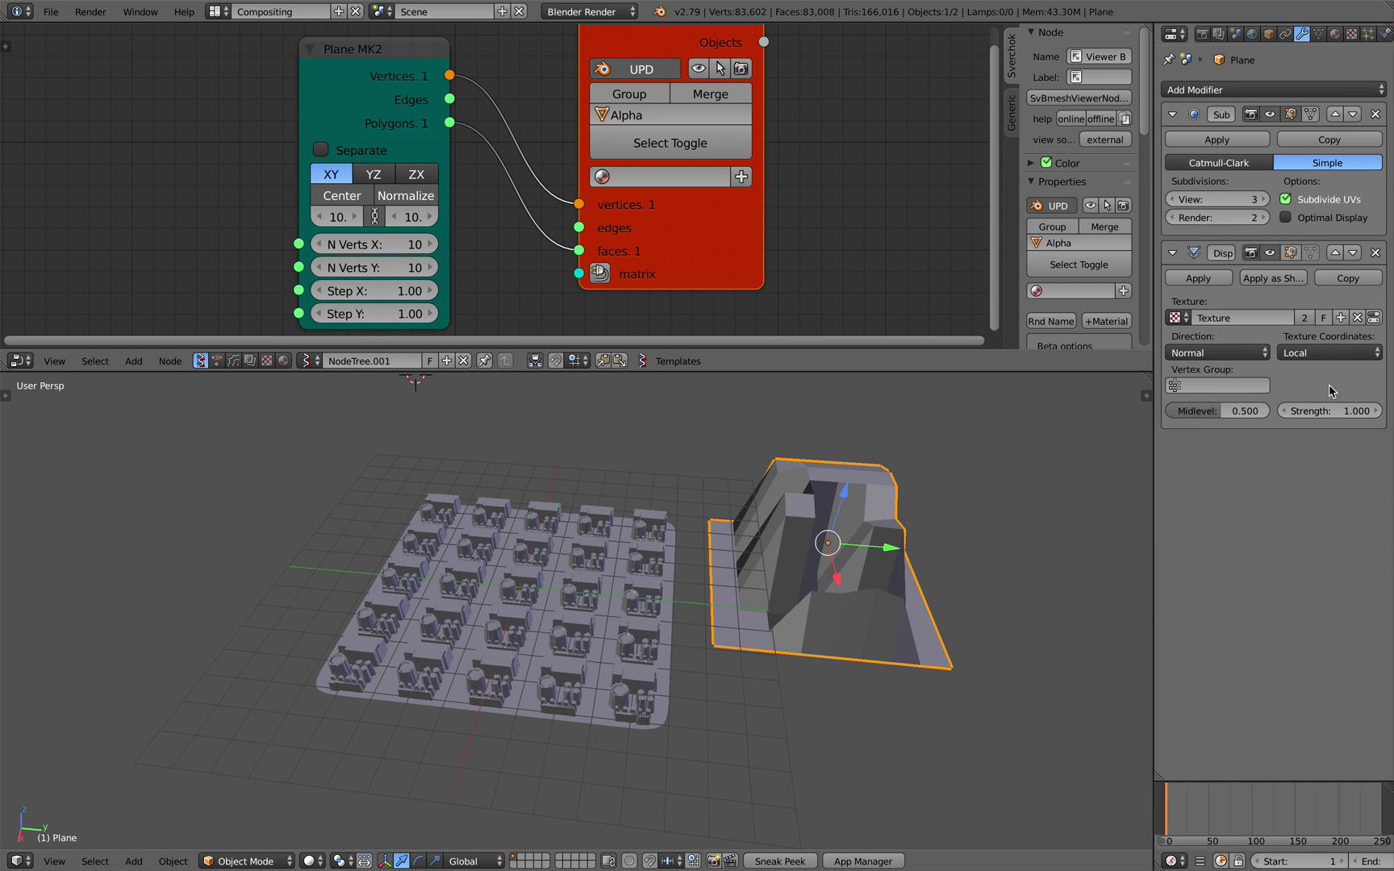
Raise the view subdivisions of the new plane's Subdivision Surface modifier to 6
left_click(1265, 200)
left_click(1264, 200)
left_click(1264, 199)
middle_click_drag(946, 470, 989, 487)
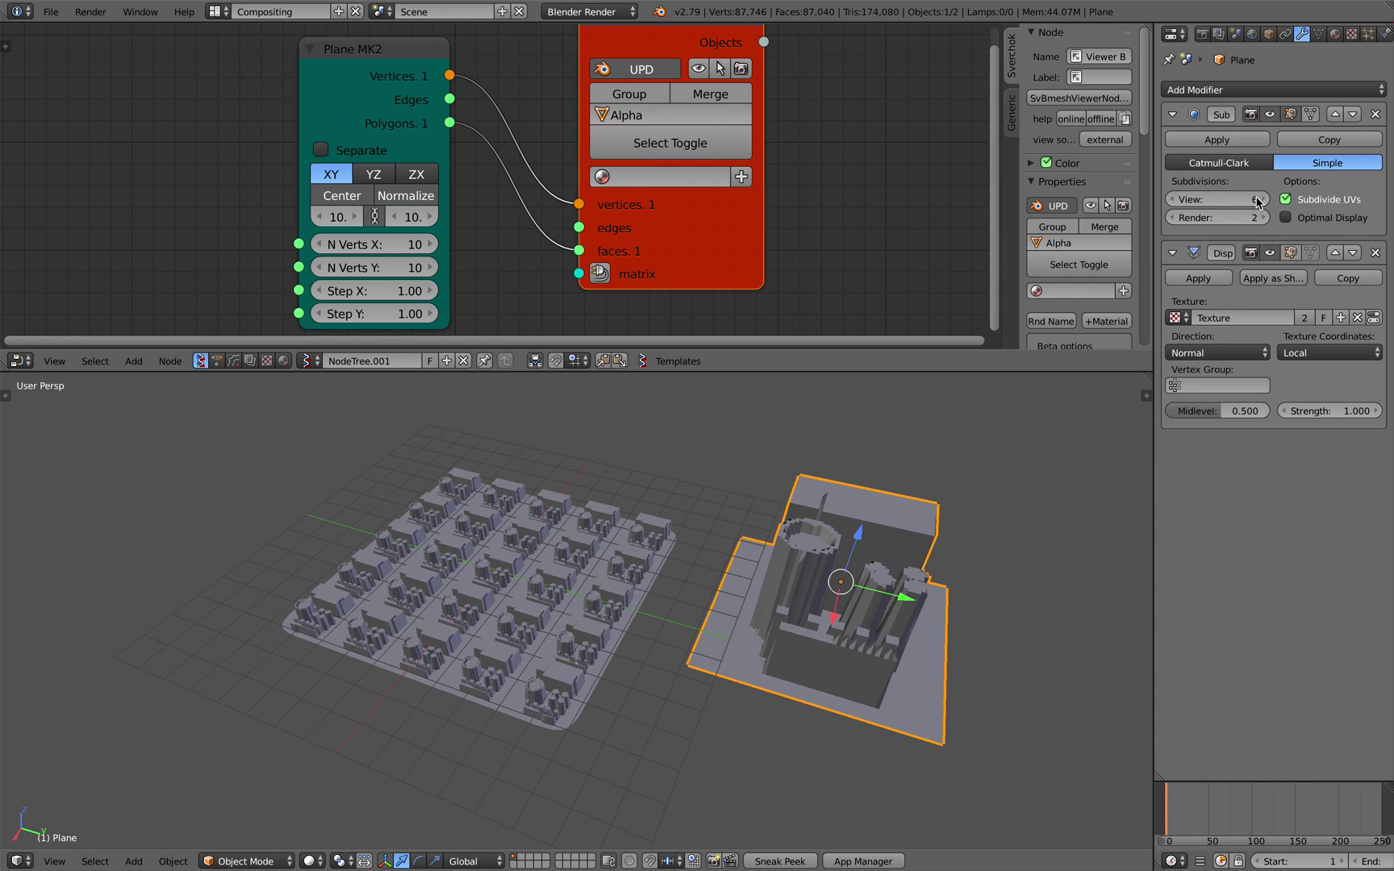
left_click(1175, 202)
left_click(1264, 200)
Add a second Subdivision Surface modifier, move it above Displace, and set its view subdivisions to 2
left_click(1267, 89)
left_click(1073, 349)
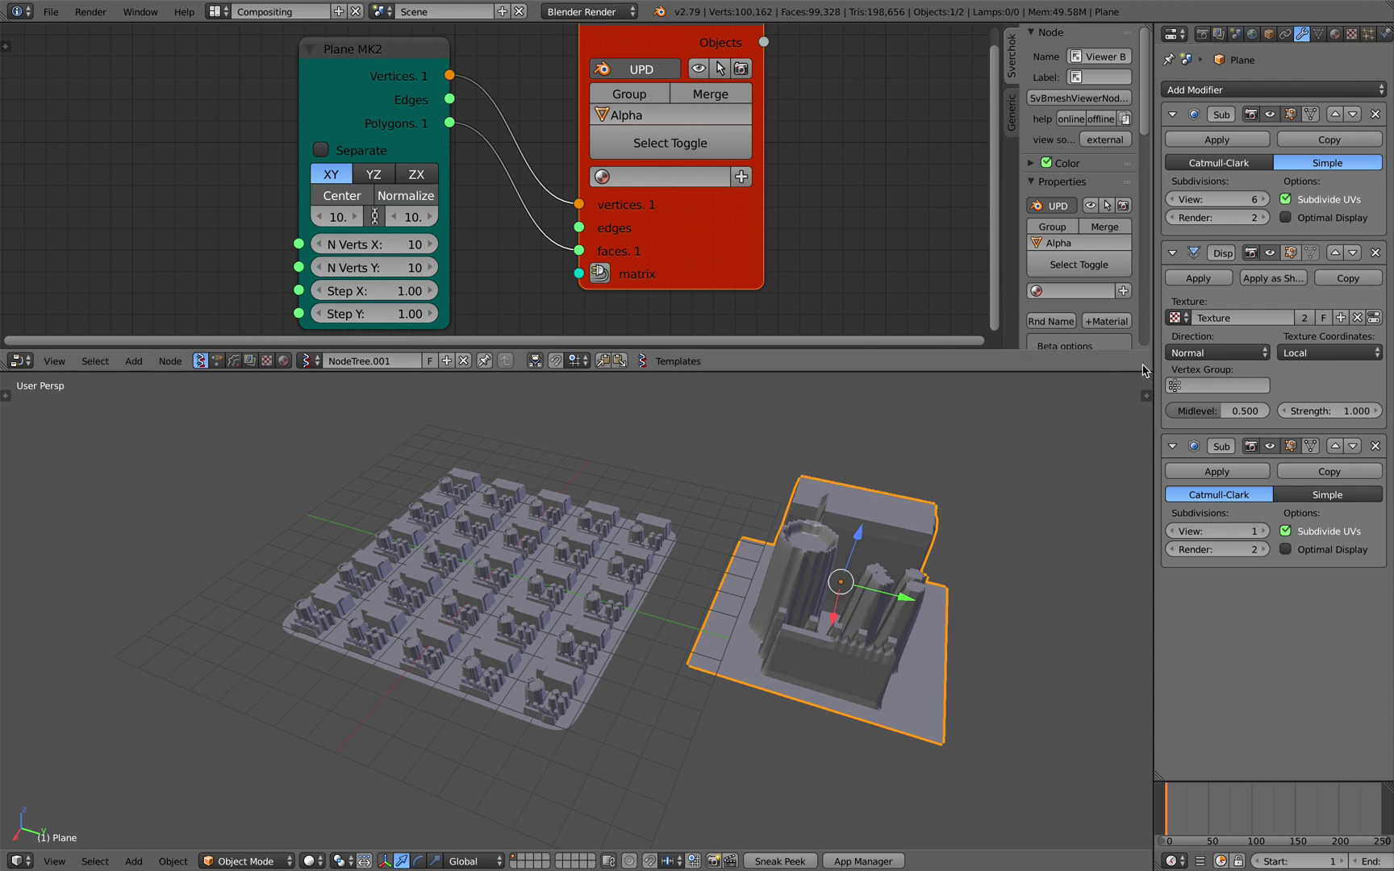
left_click(1336, 446)
left_click(1264, 338)
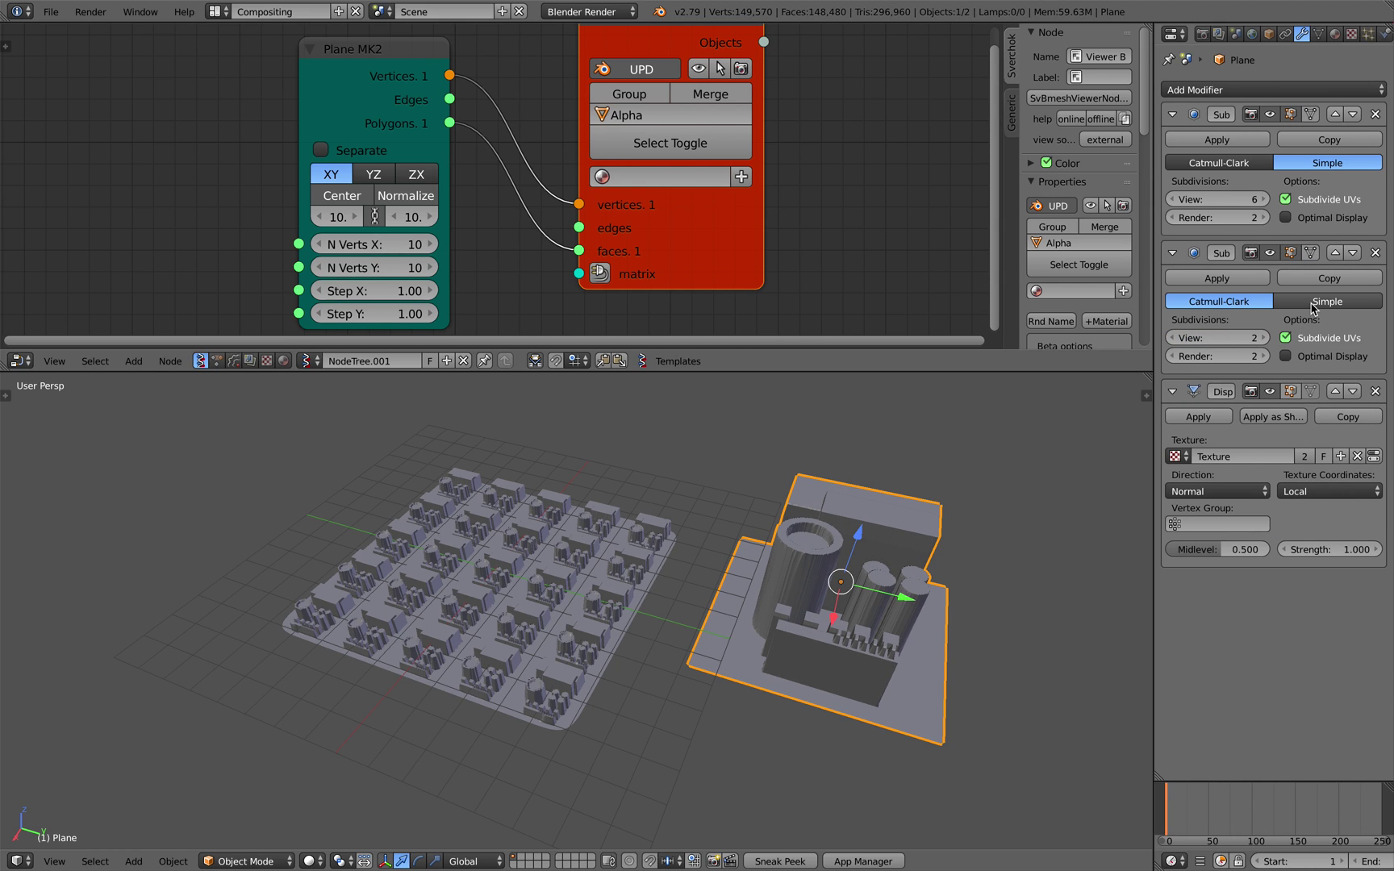
Switch the second Subdivision Surface modifier to Simple and set its view subdivisions to 3
left_click(1312, 305)
left_click(1177, 339)
scroll(983, 563, "up", 2)
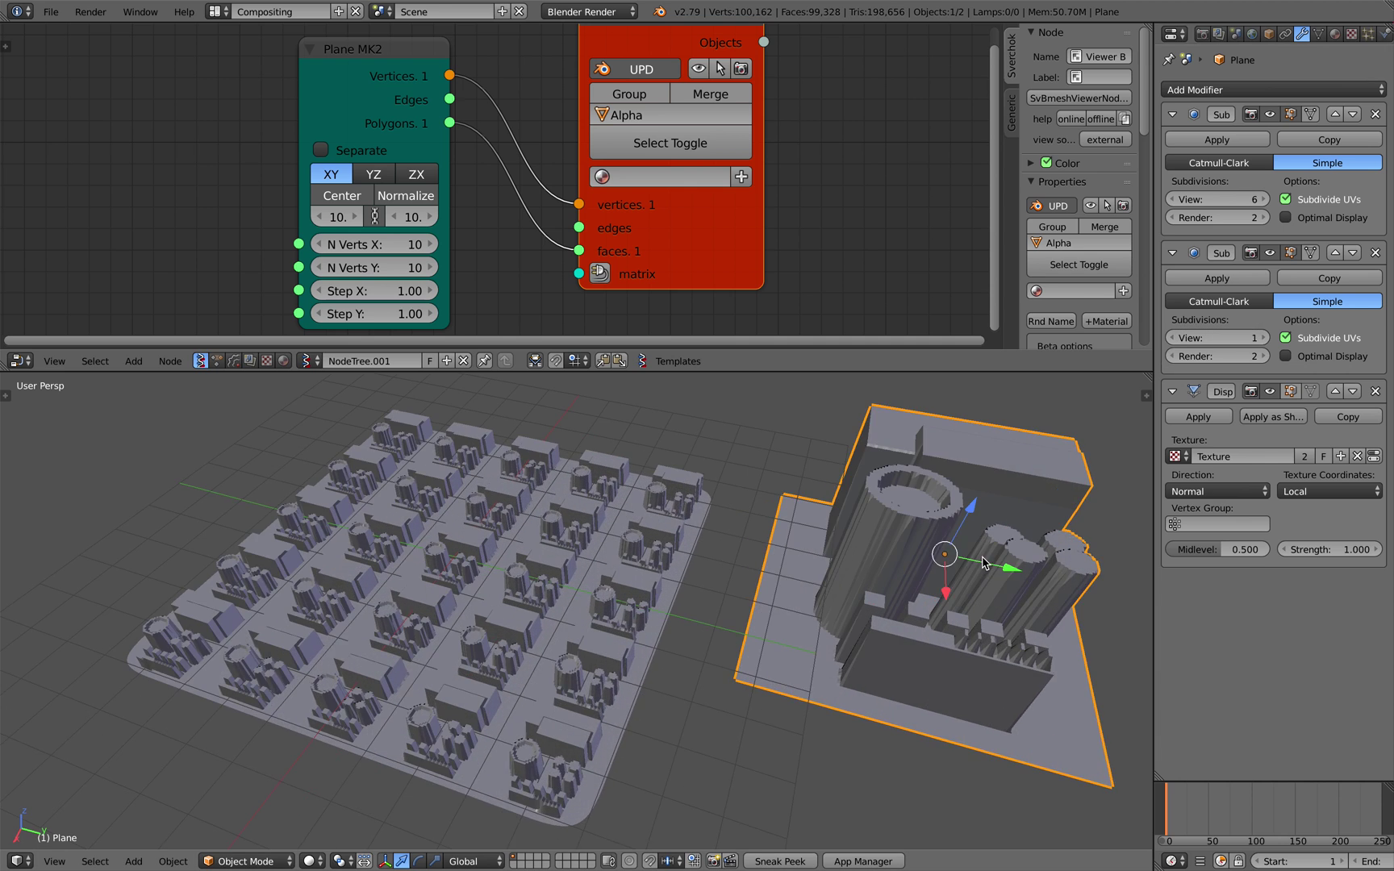
middle_click_drag(983, 563, 895, 549, "shift")
left_click(1260, 338)
middle_click_drag(1034, 493, 1033, 476)
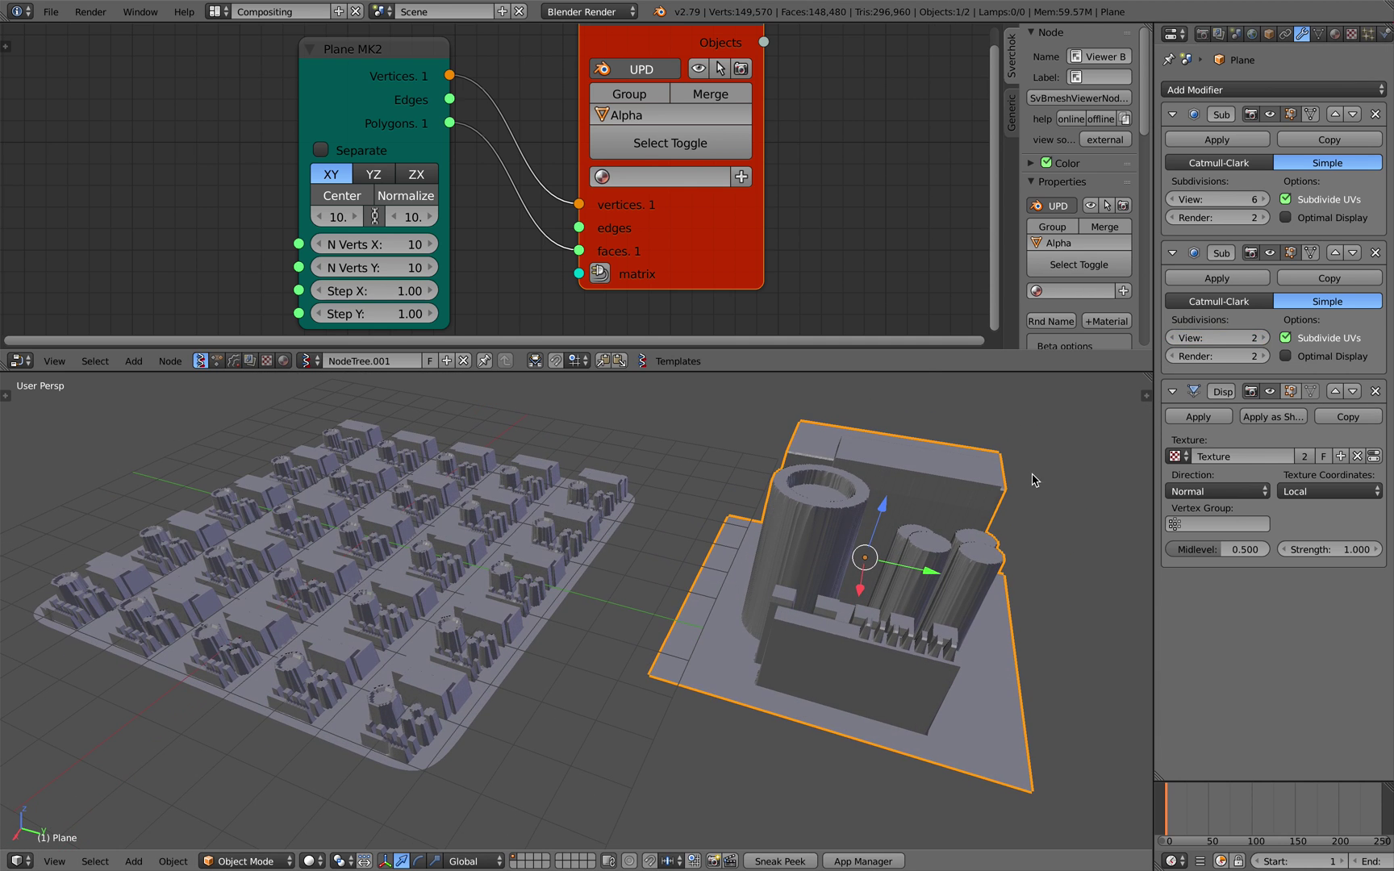
left_click(1266, 338)
Set the new plane's Displace strength to 0.5 and save the file
middle_click_drag(880, 489, 742, 613)
mouse_move(743, 613)
middle_mouse_down()
mouse_move(727, 550)
mouse_move(737, 603)
mouse_move(715, 615)
middle_mouse_up()
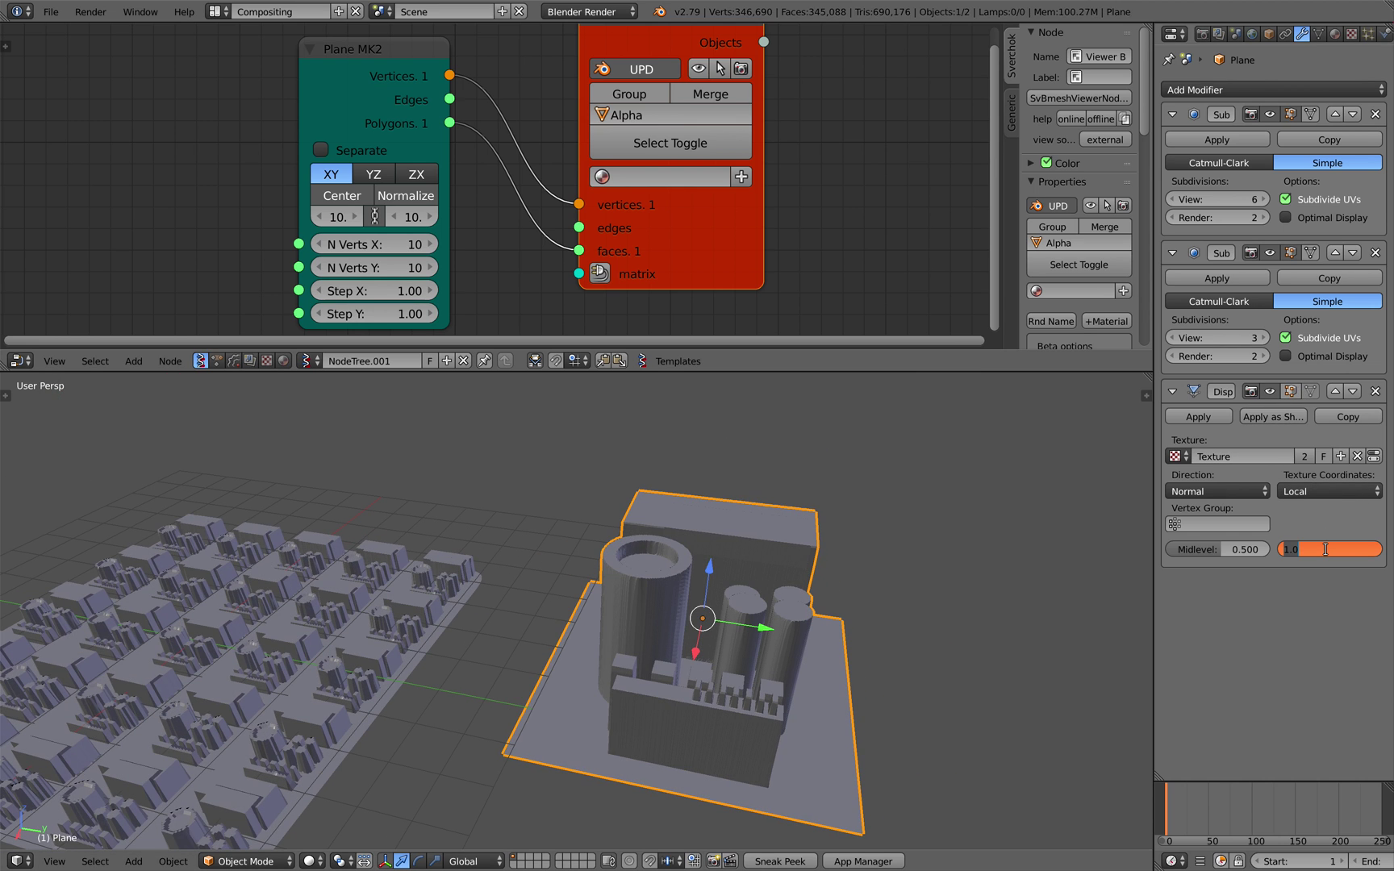
key("Return")
key("ctrl+s")
middle_click_drag(920, 589, 892, 528, "shift")
left_click(892, 565)
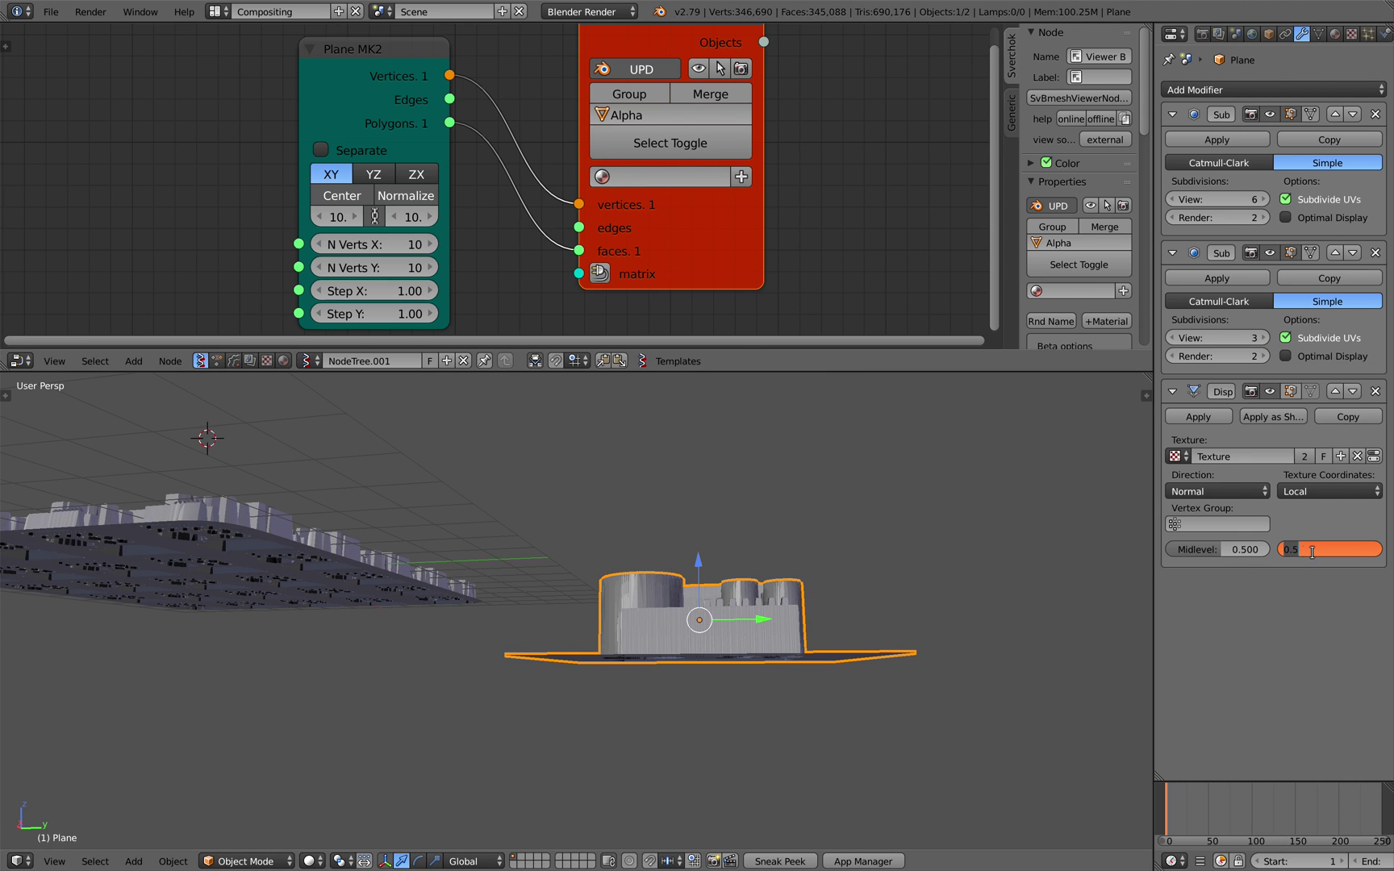
Save the file and examine the displaced plane beside the Sverchok grid from several angles
key("Return")
scroll(769, 630, "down", 1)
middle_click_drag(768, 630, 868, 629)
key("ctrl+s")
left_click(869, 629)
middle_click_drag(628, 588, 755, 590, "shift")
middle_click_drag(606, 558, 649, 570)
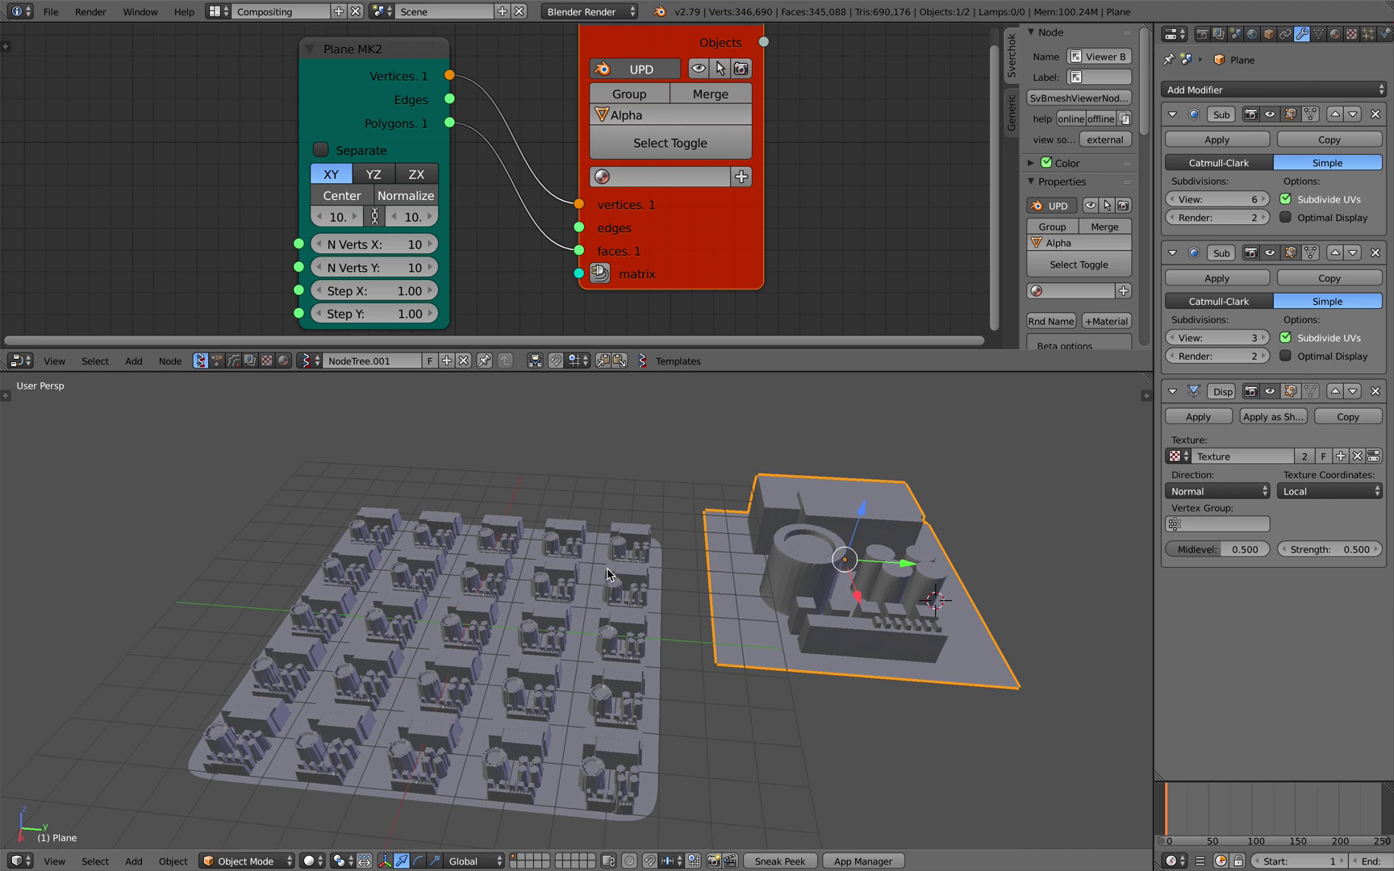
middle_click_drag(824, 578, 769, 576)
mouse_move(756, 654)
middle_mouse_down()
mouse_move(753, 613)
mouse_move(740, 682)
mouse_move(663, 647)
mouse_move(636, 594)
mouse_move(625, 617)
mouse_move(744, 636)
middle_mouse_up()
key("ctrl+s")
left_click(741, 682)
Select the Sverchok grid, set its N Verts X and Y to 5, and slightly adjust the plane size
scroll(663, 647, "up", 2)
right_click(543, 598)
middle_click_drag(542, 599, 679, 601)
middle_click_drag(427, 438, 453, 443)
left_click_drag(404, 244, 454, 260)
type("4")
key("Return")
scroll(484, 436, "down", 2)
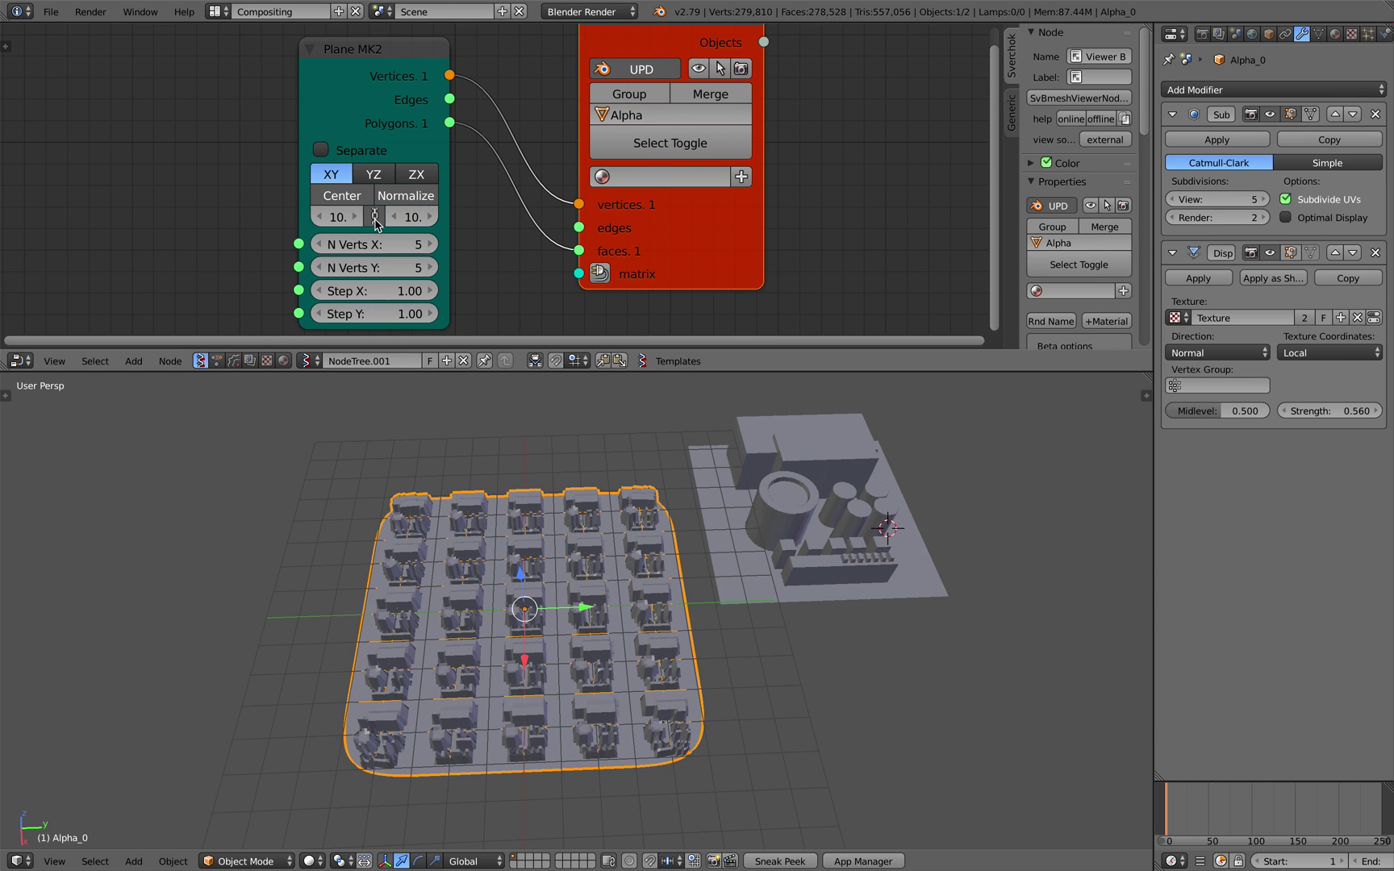
mouse_move(411, 216)
left_mouse_down()
mouse_move(476, 216)
mouse_move(379, 216)
mouse_move(429, 217)
mouse_move(411, 217)
left_mouse_up()
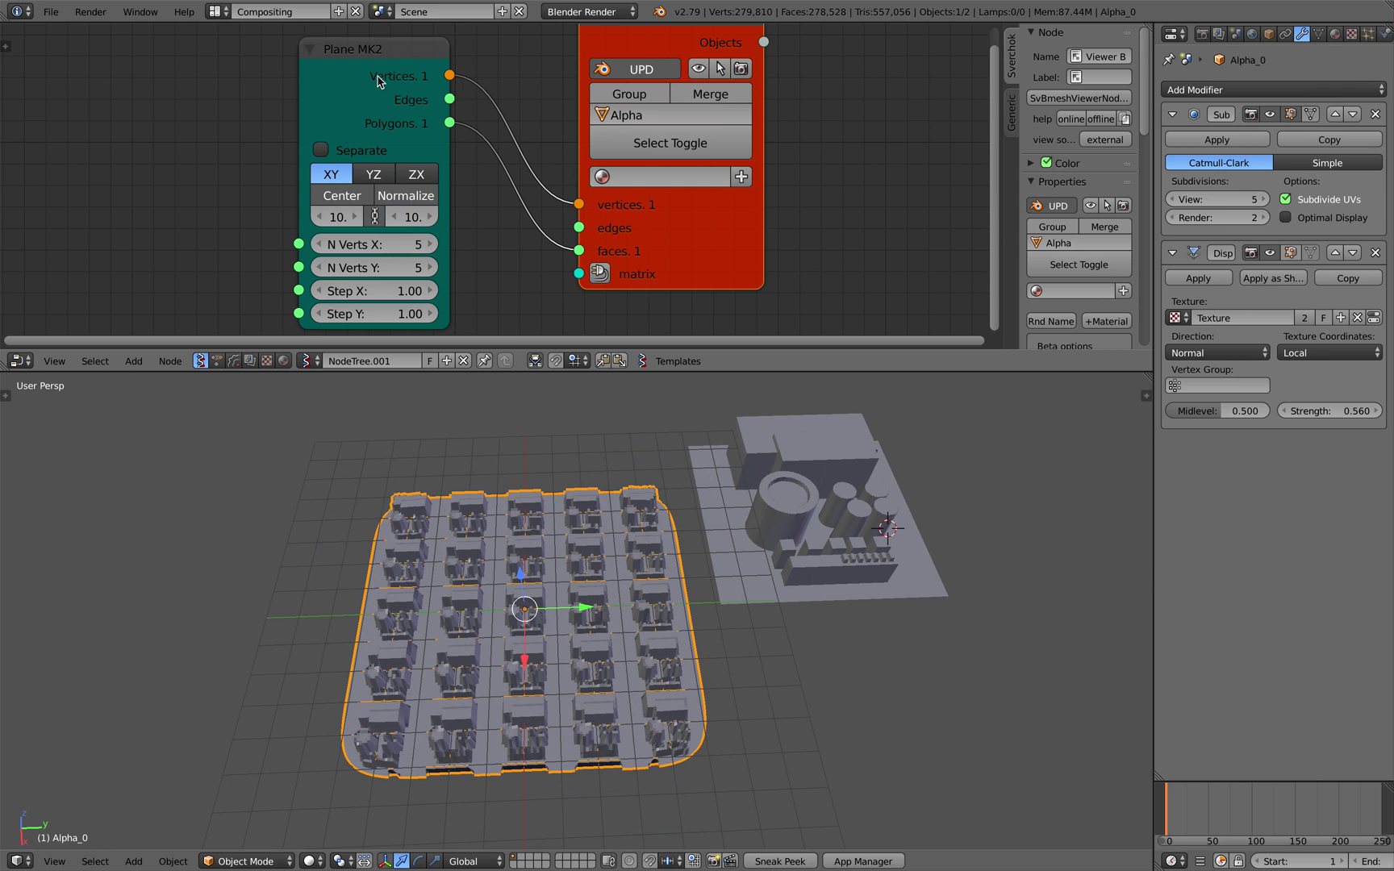
Set the Plane MK2 node's N Verts X and Y to 10 and its size to about 6.2, and deselect all objects
left_click_drag(378, 81, 364, 80)
scroll(1032, 230, "down", 5)
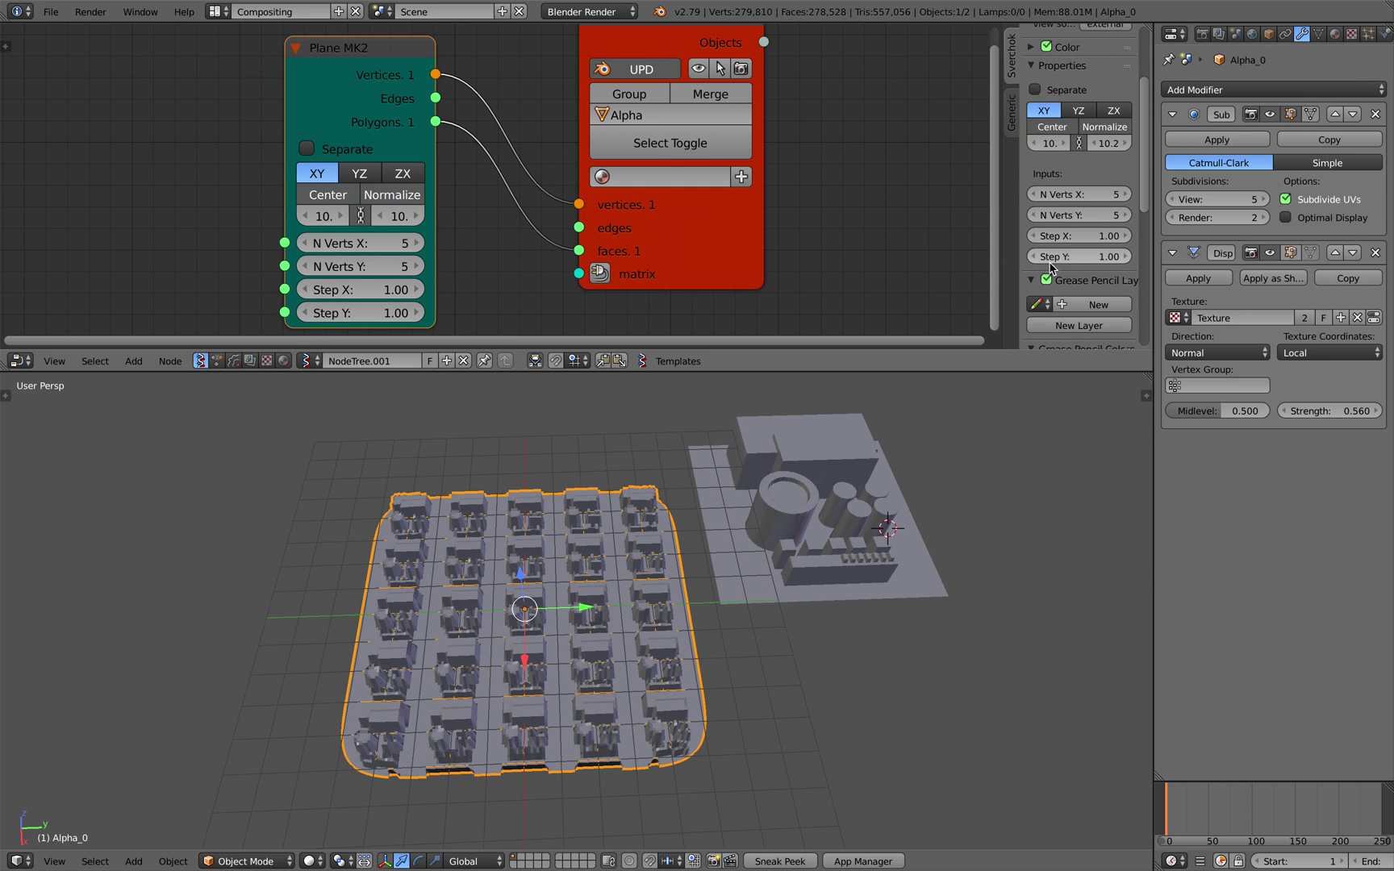
left_click(702, 43)
scroll(1063, 236, "down", 2)
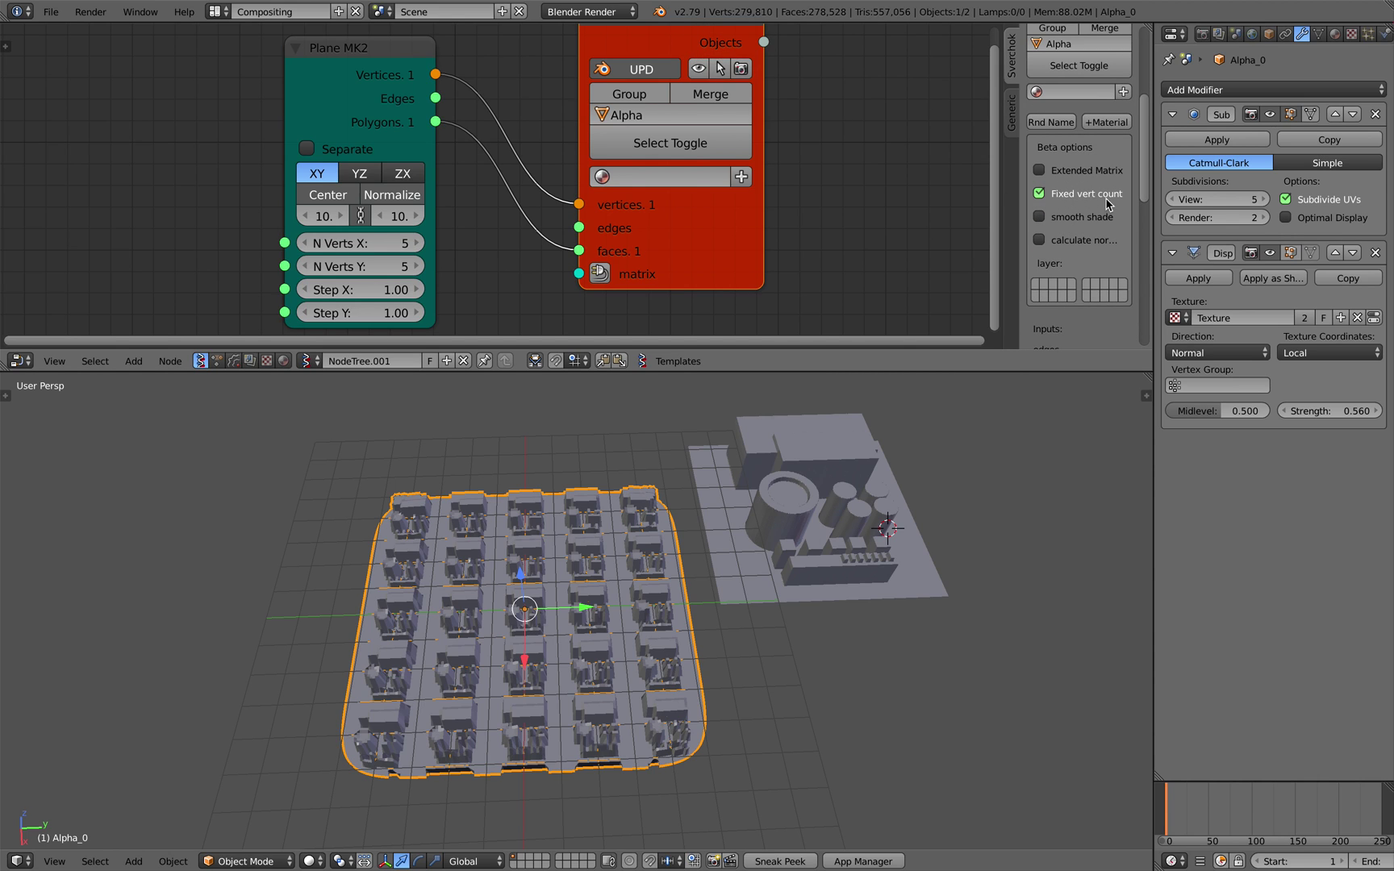
left_click_drag(360, 267, 416, 266)
left_click_drag(529, 266, 408, 216)
key("a")
scroll(645, 514, "down", 2)
middle_click_drag(646, 514, 602, 505)
Move the Plane MK2 and Viewer BMesh nodes apart to make room in the node tree
scroll(628, 497, "down", 2)
scroll(315, 125, "down", 1)
left_click_drag(338, 110, 191, 112)
scroll(270, 114, "down", 4)
left_click_drag(638, 212, 690, 202)
scroll(560, 202, "down", 2)
middle_click_drag(560, 202, 477, 129)
scroll(417, 181, "down", 2)
Add a Torus generator node below the Plane MK2 node and save the file
key("shift+a")
left_click(455, 216)
type("cy")
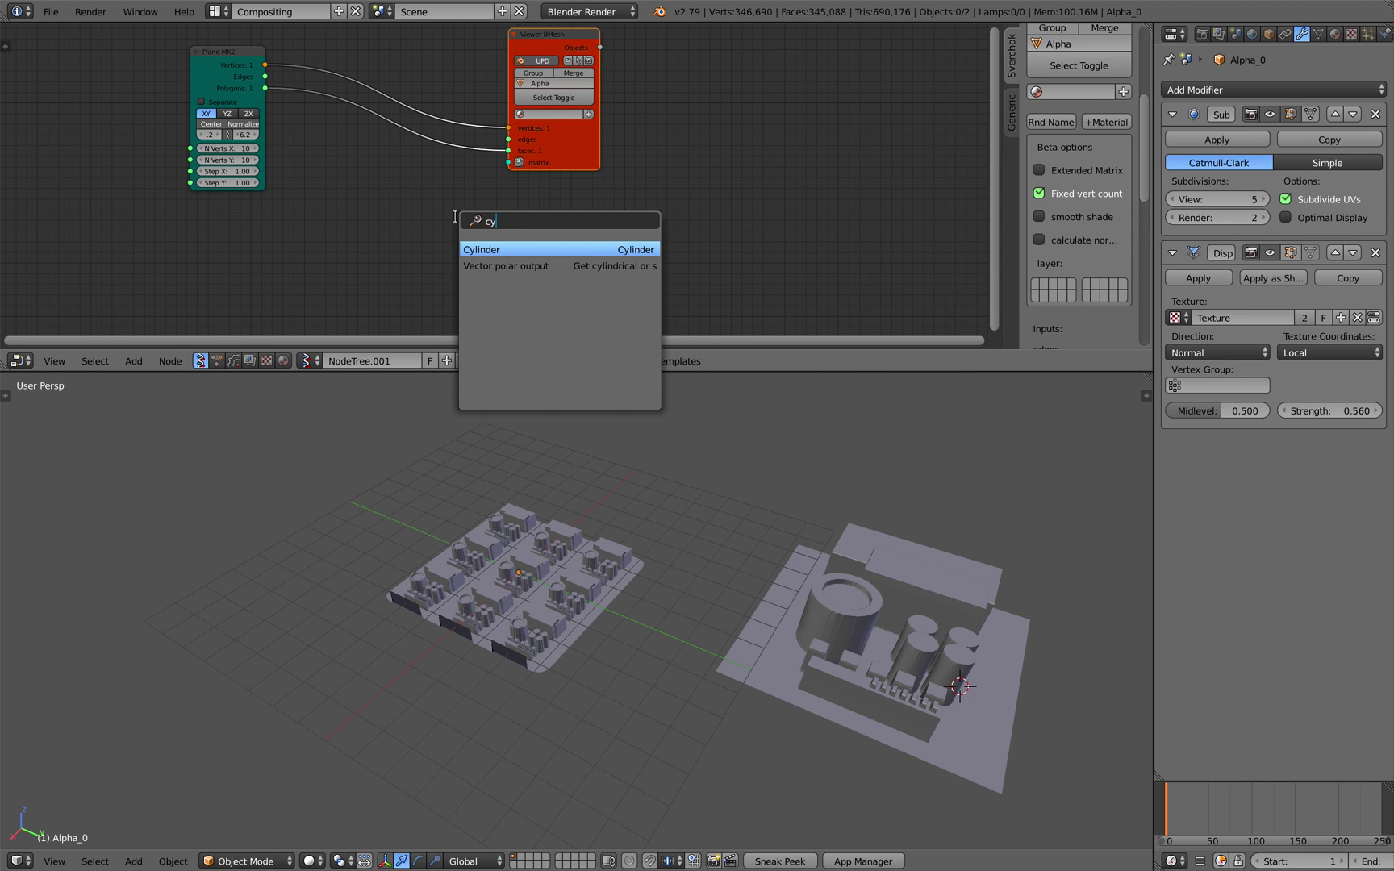
type("toru")
key("Return")
left_click(303, 160)
key("ctrl+s")
left_click(305, 161)
Connect the Torus node's Vertices and Polygons to the viewer node's vertices and faces, replacing the plane's links
scroll(331, 167, "up", 2)
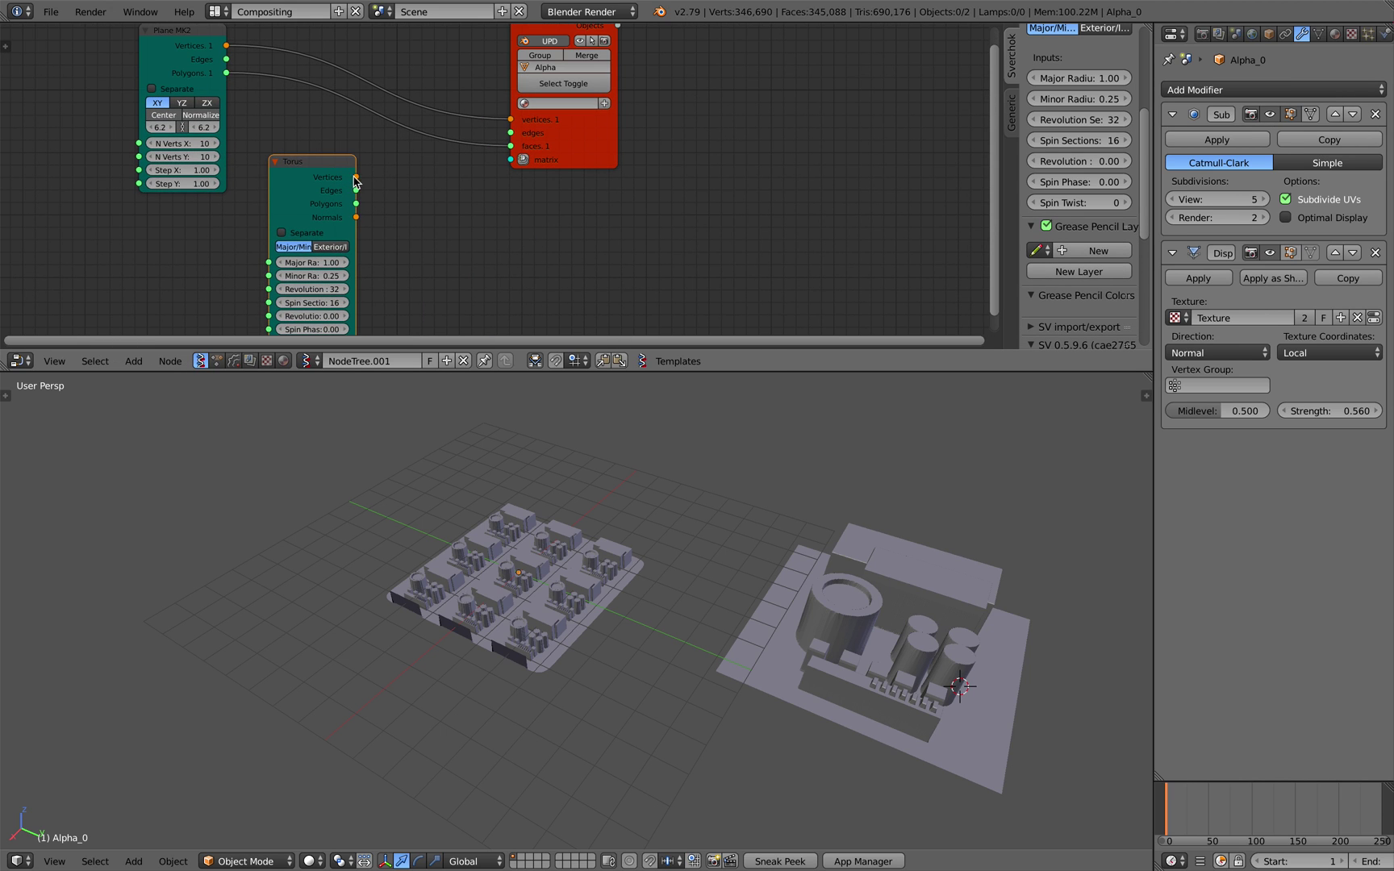
left_click_drag(355, 178, 511, 120)
left_click_drag(355, 203, 511, 146)
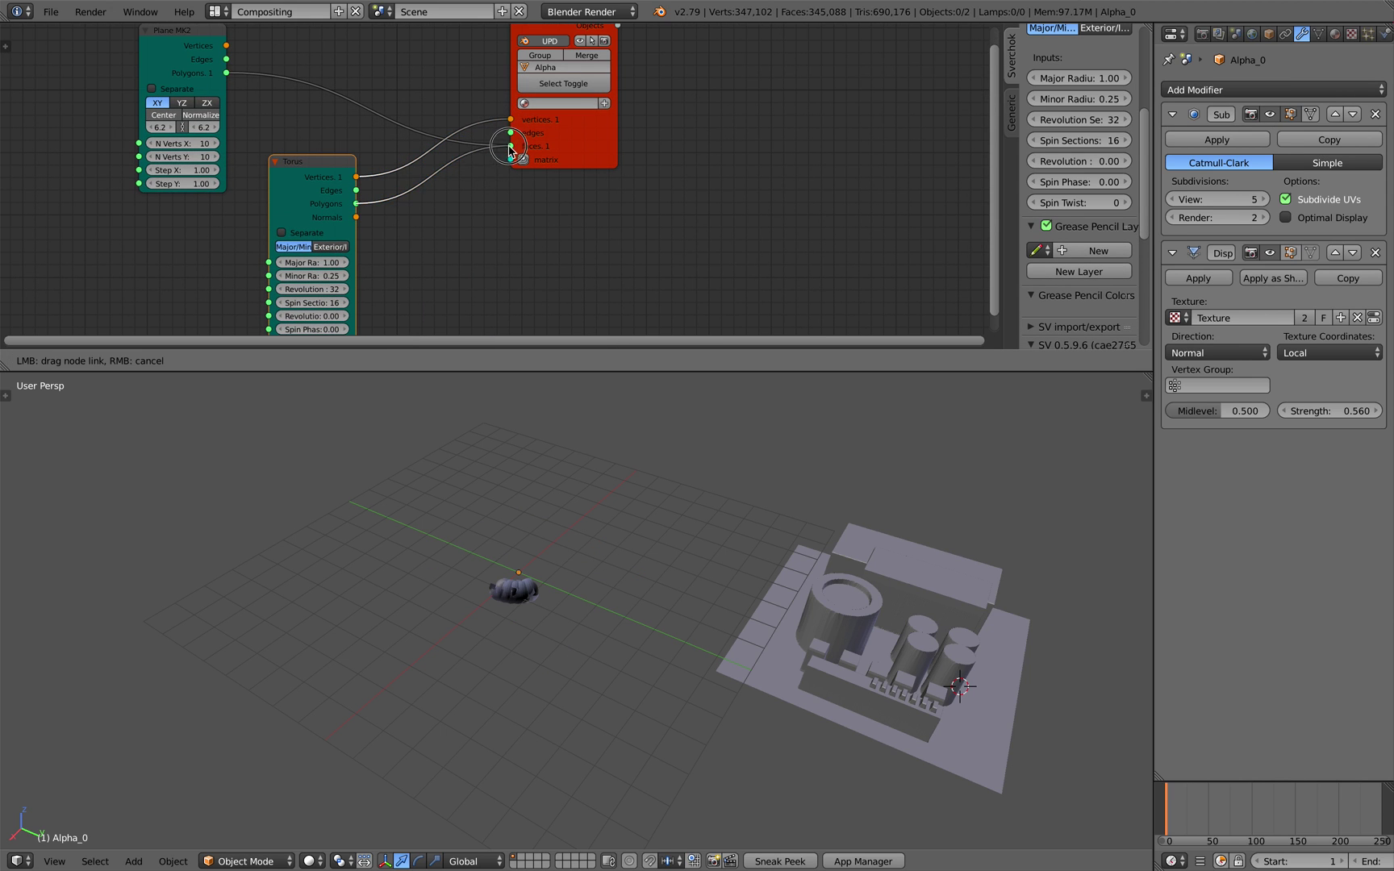
scroll(323, 178, "up", 1)
scroll(502, 448, "up", 2)
middle_click_drag(353, 251, 369, 226)
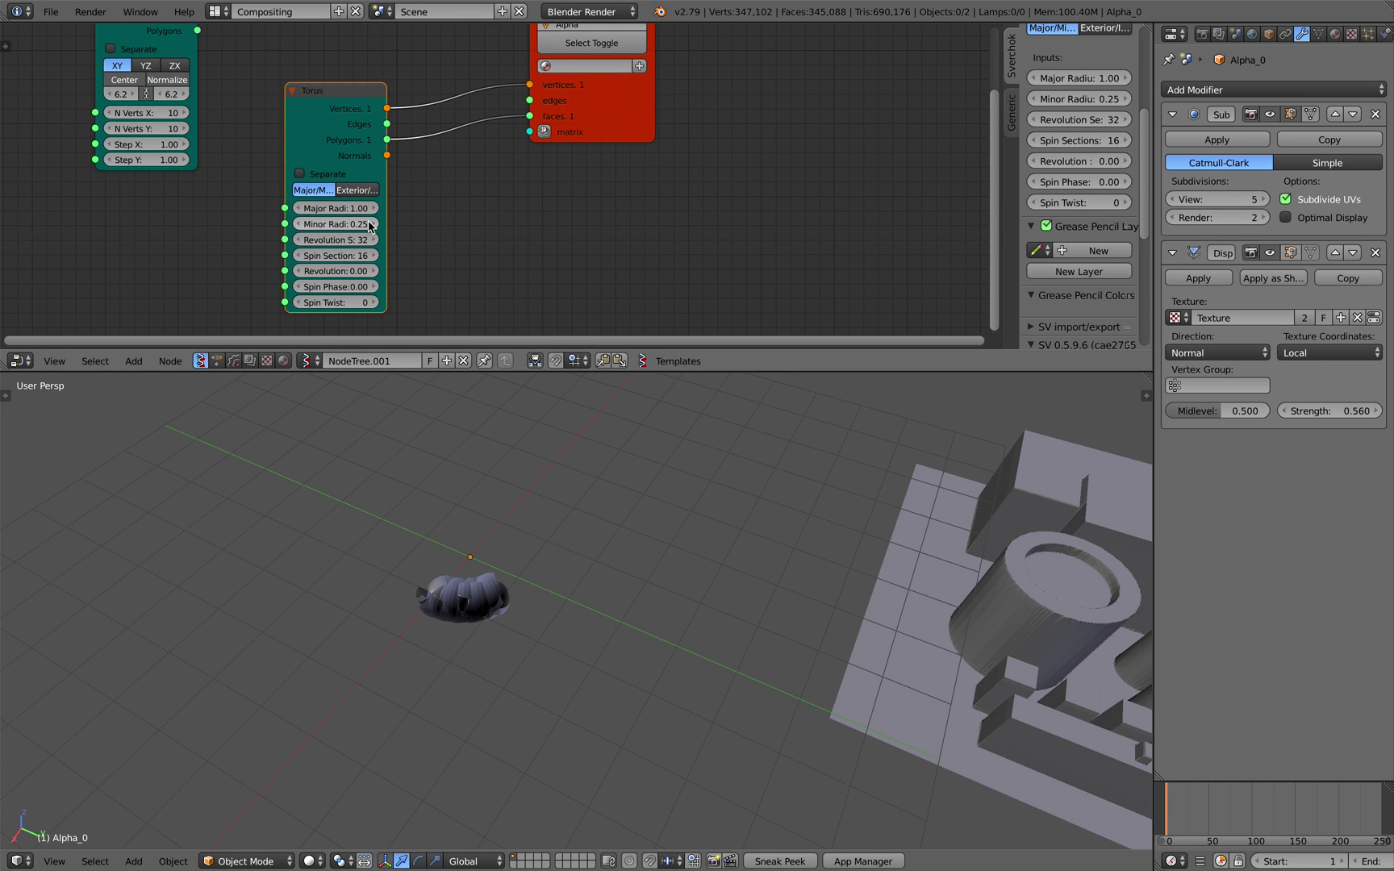
Set the torus radii to 1.24 major and 0.99 minor, and turn off the viewer node's Fixed vert count option
left_click_drag(336, 224, 596, 235)
left_click(629, 118)
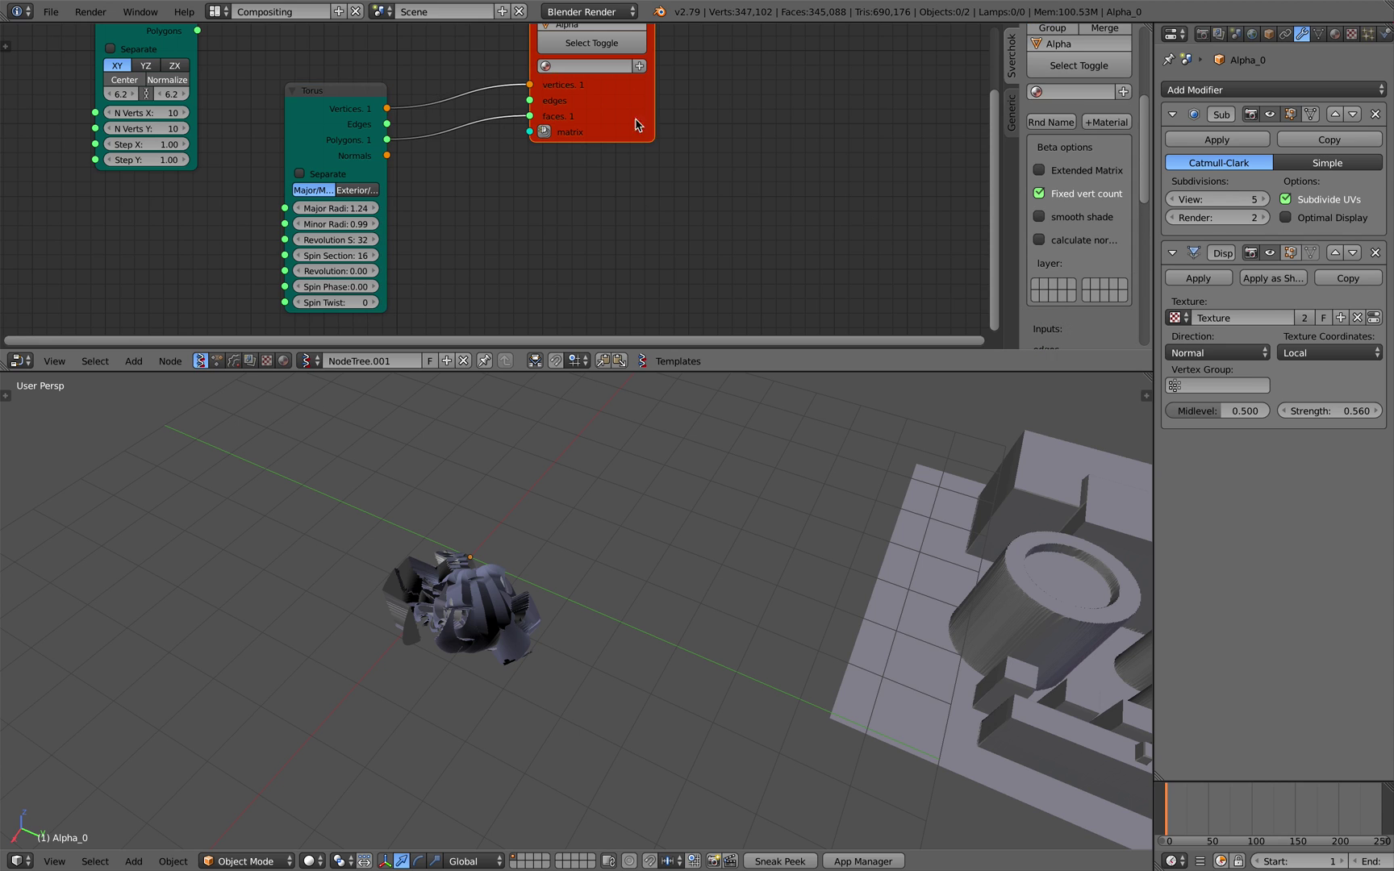
middle_click_drag(565, 423, 616, 424)
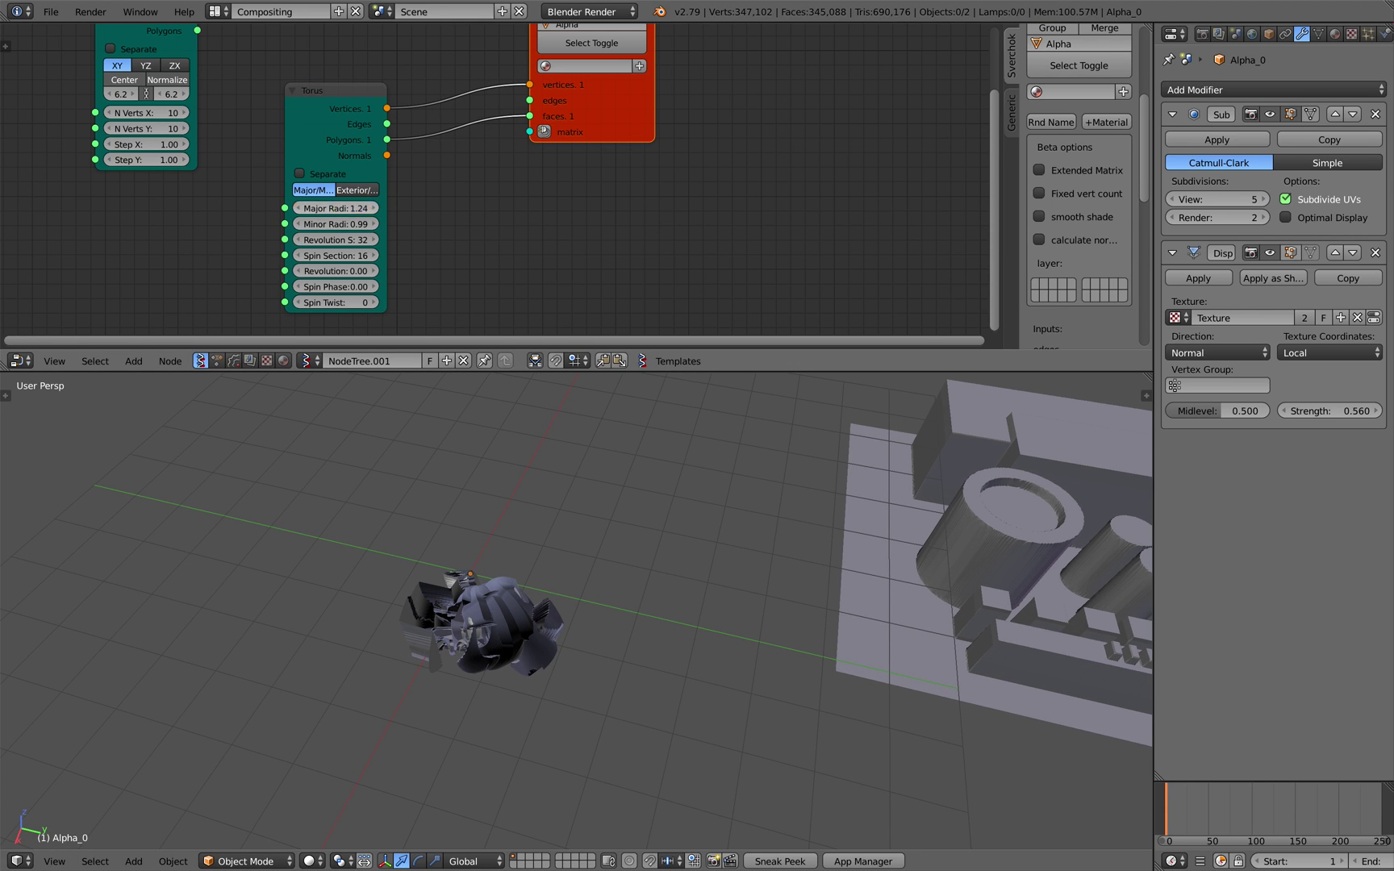
Enlarge the torus to a major radius of 4.68 and a minor radius of 1.83
left_click_drag(353, 210, 353, 213)
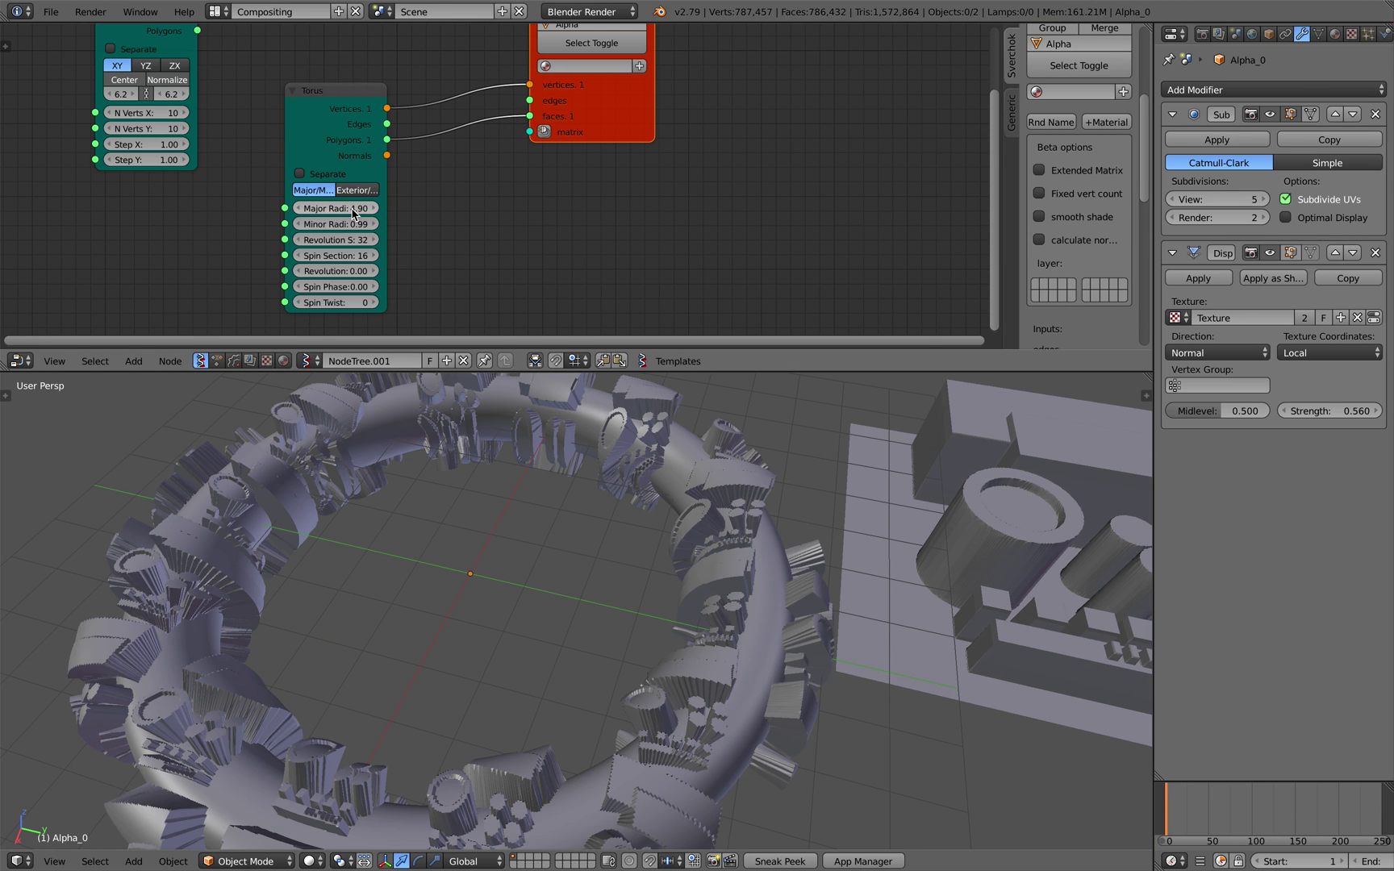
scroll(508, 407, "down", 5)
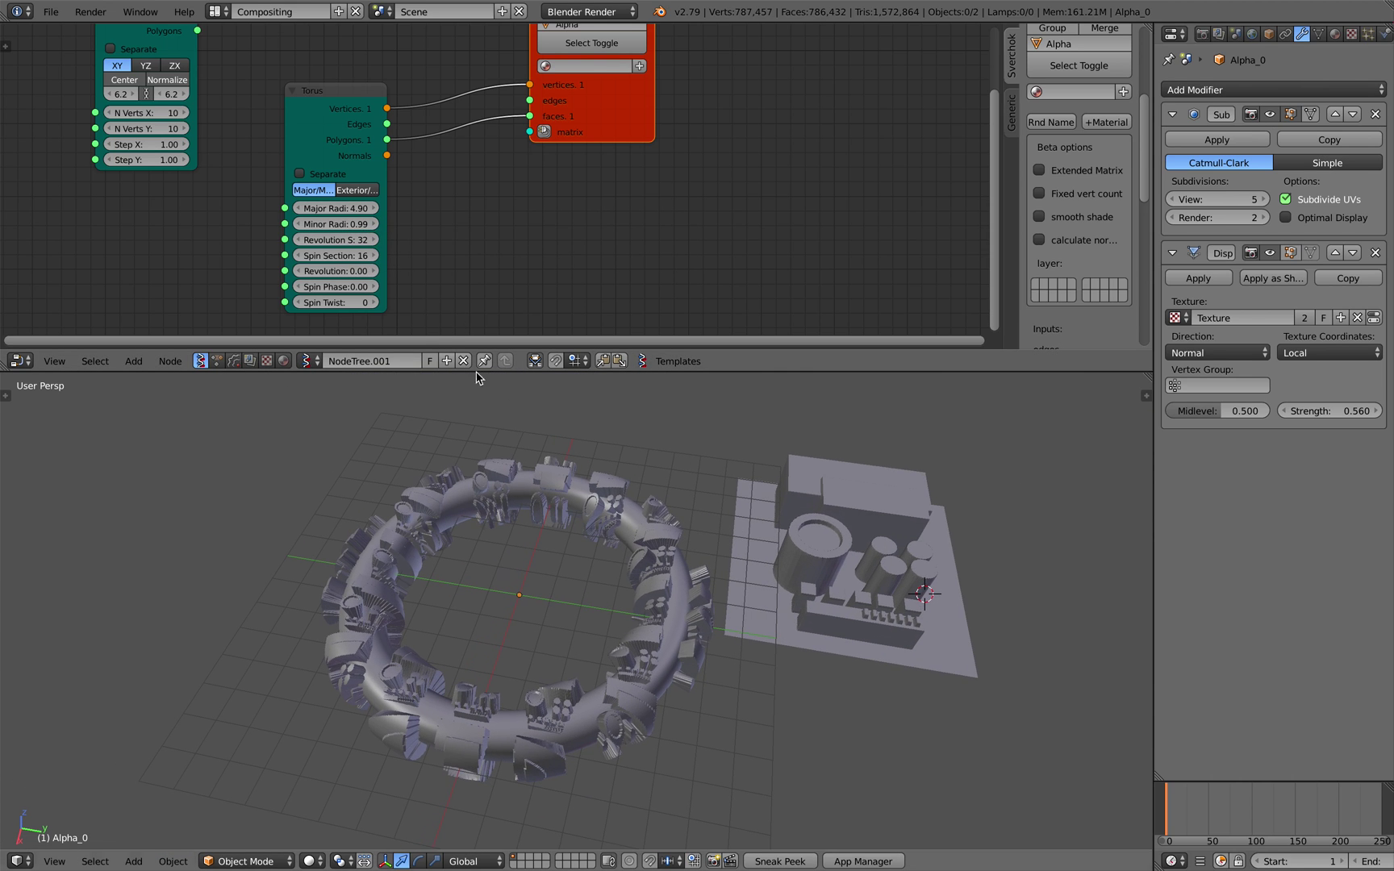
left_click_drag(353, 223, 376, 223)
middle_click_drag(625, 601, 549, 638)
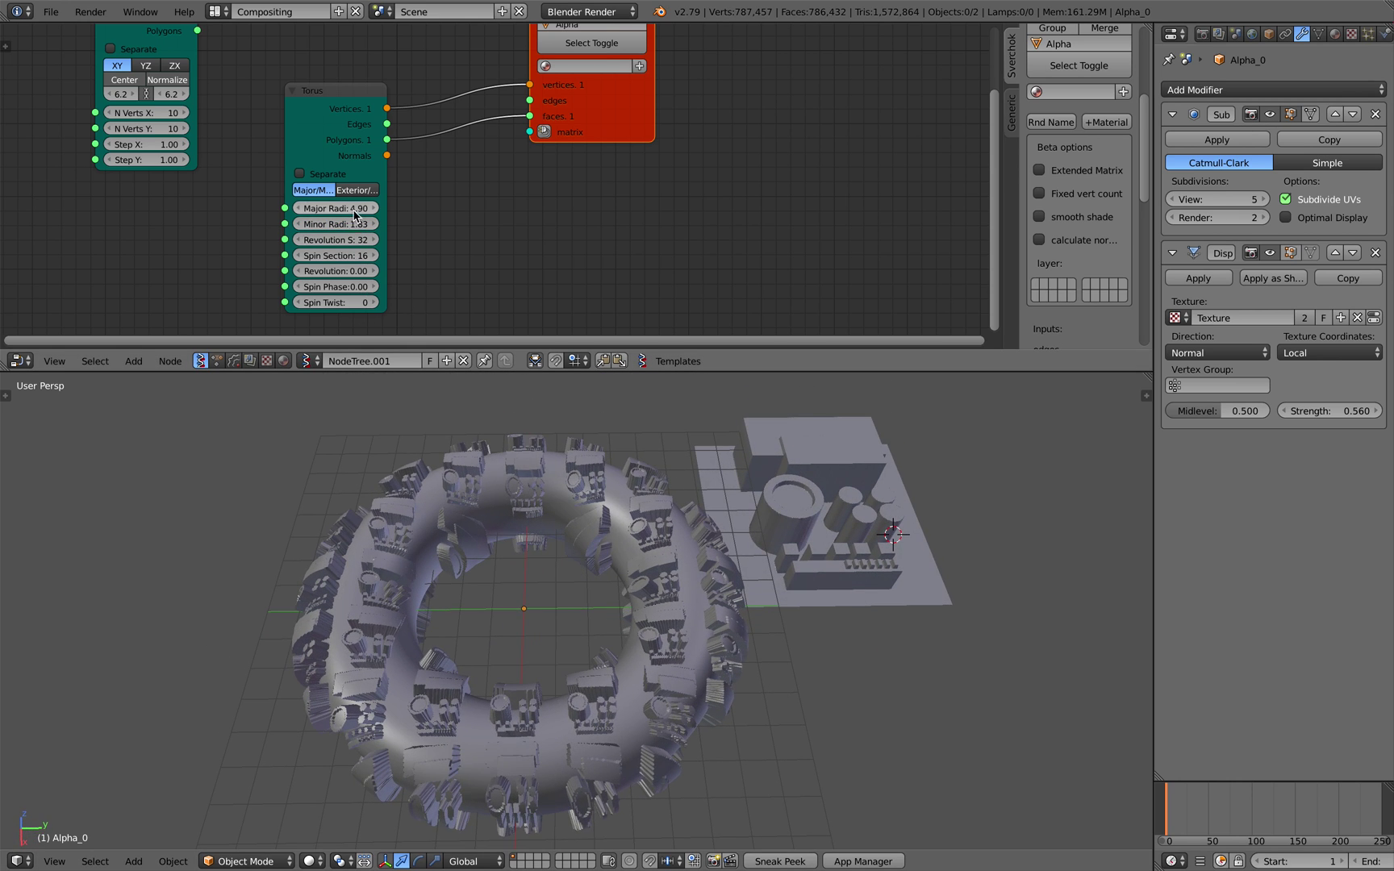
left_click_drag(336, 209, 329, 208)
Compare the displaced plane and the greeble torus from above and at an angle, selecting each in turn
scroll(492, 571, "down", 2)
right_click(744, 540)
middle_click_drag(744, 541, 565, 430, "shift")
scroll(613, 548, "up", 3)
key("a")
right_click(621, 561)
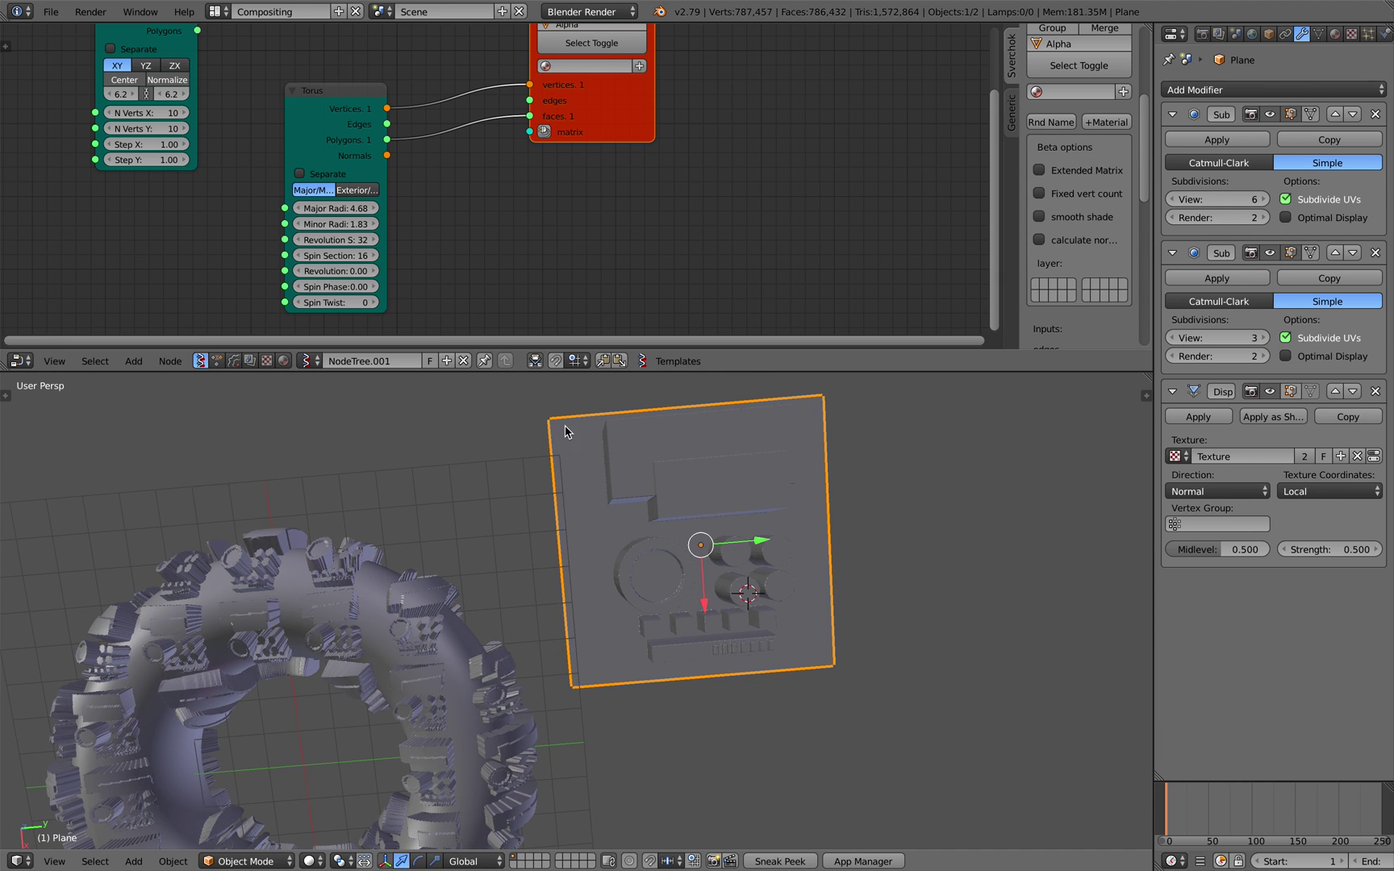
middle_click_drag(563, 652, 501, 557)
middle_click_drag(485, 643, 632, 567)
key("s")
left_click(627, 581)
right_click(581, 565)
Switch to Safari to view the JSplacement example gallery, and close the Favorites tab before returning to Blender
key("ctrl+Left")
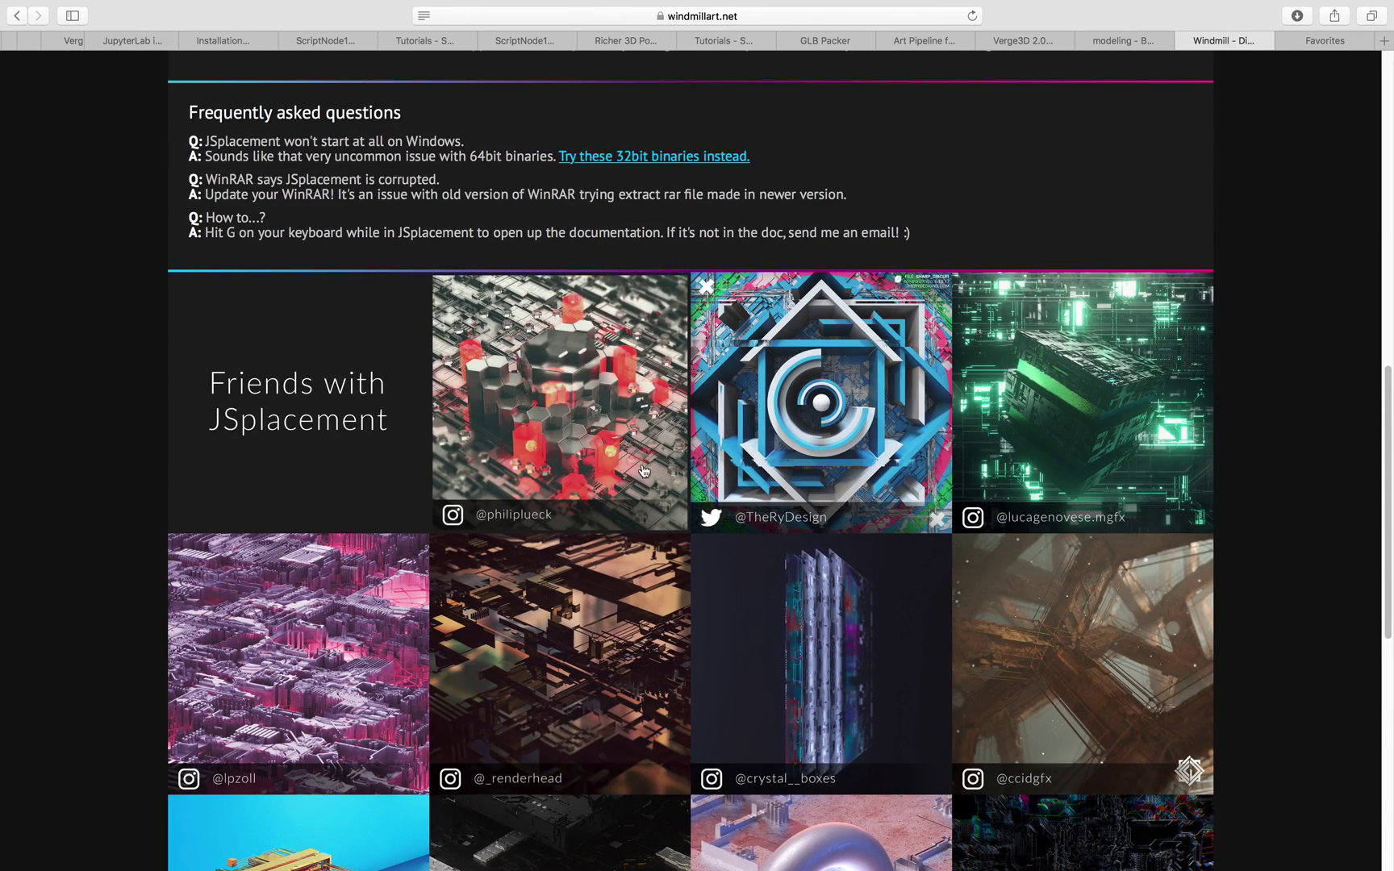
left_click(1324, 45)
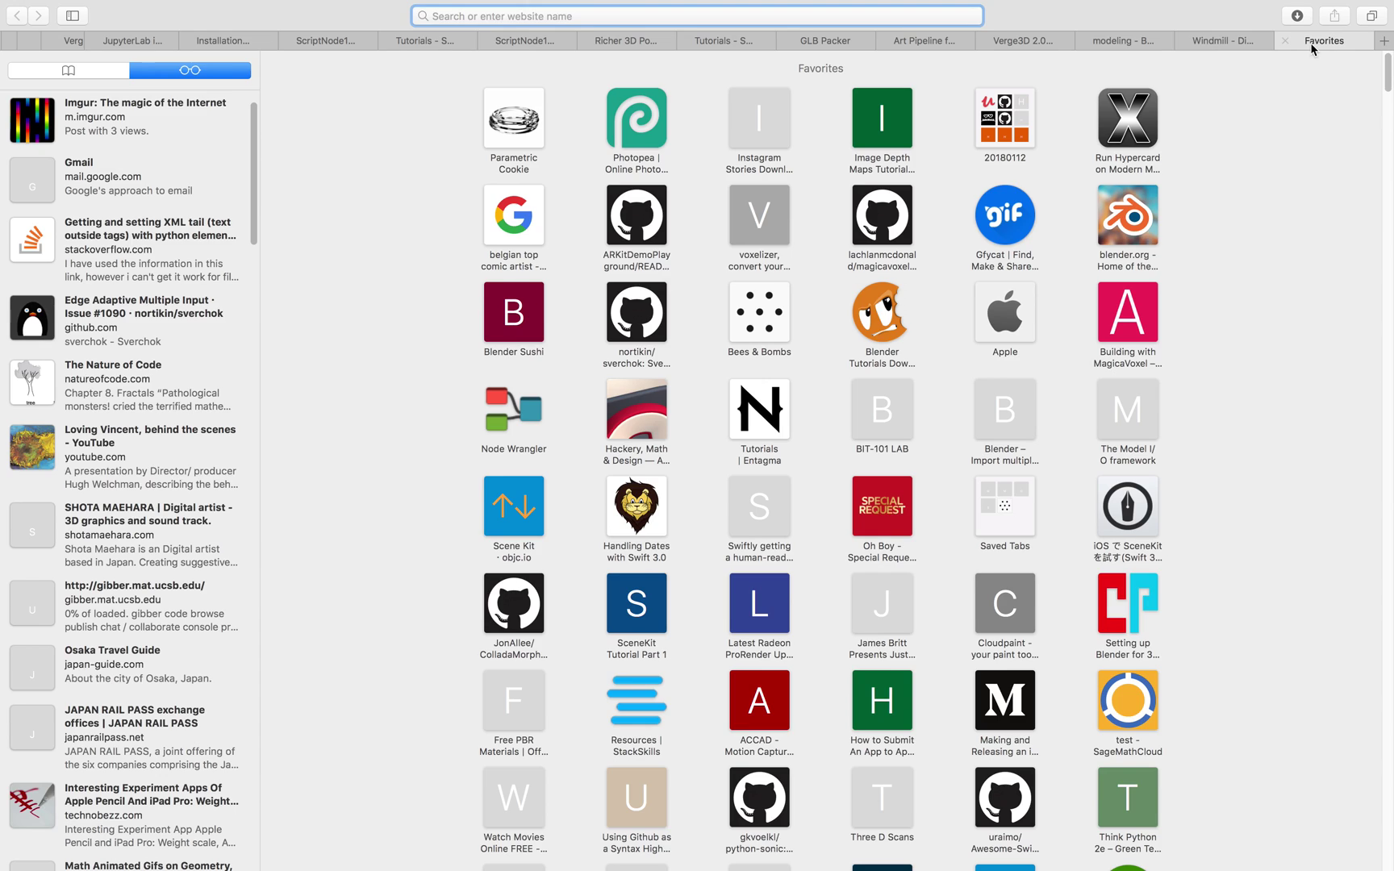
key("super+w")
key("ctrl+Right")
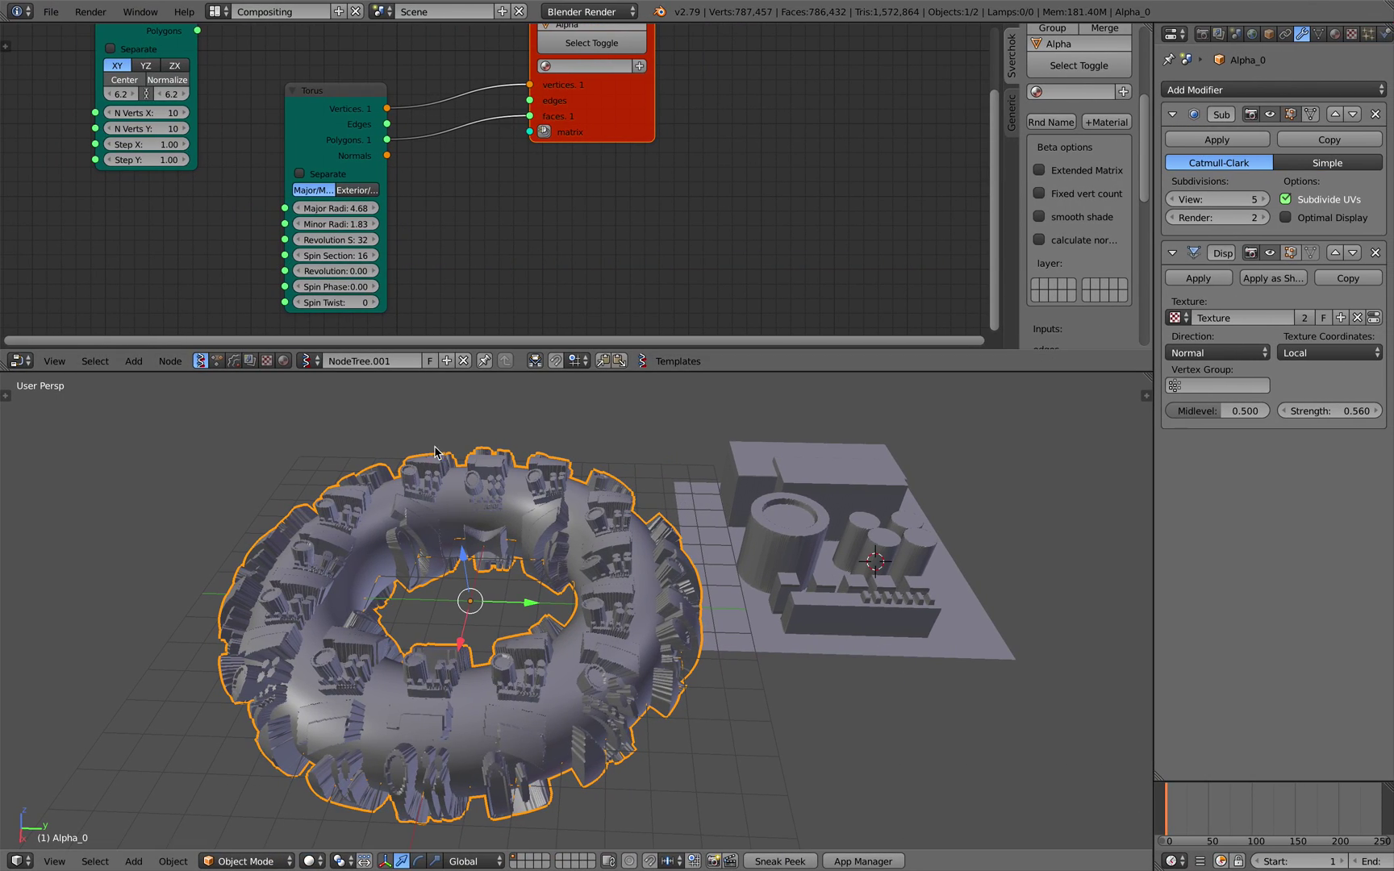
Open the recent file cycles_greeble_001.blend and change its image editor area to a 3D view
left_click(50, 11)
mouse_move(110, 67)
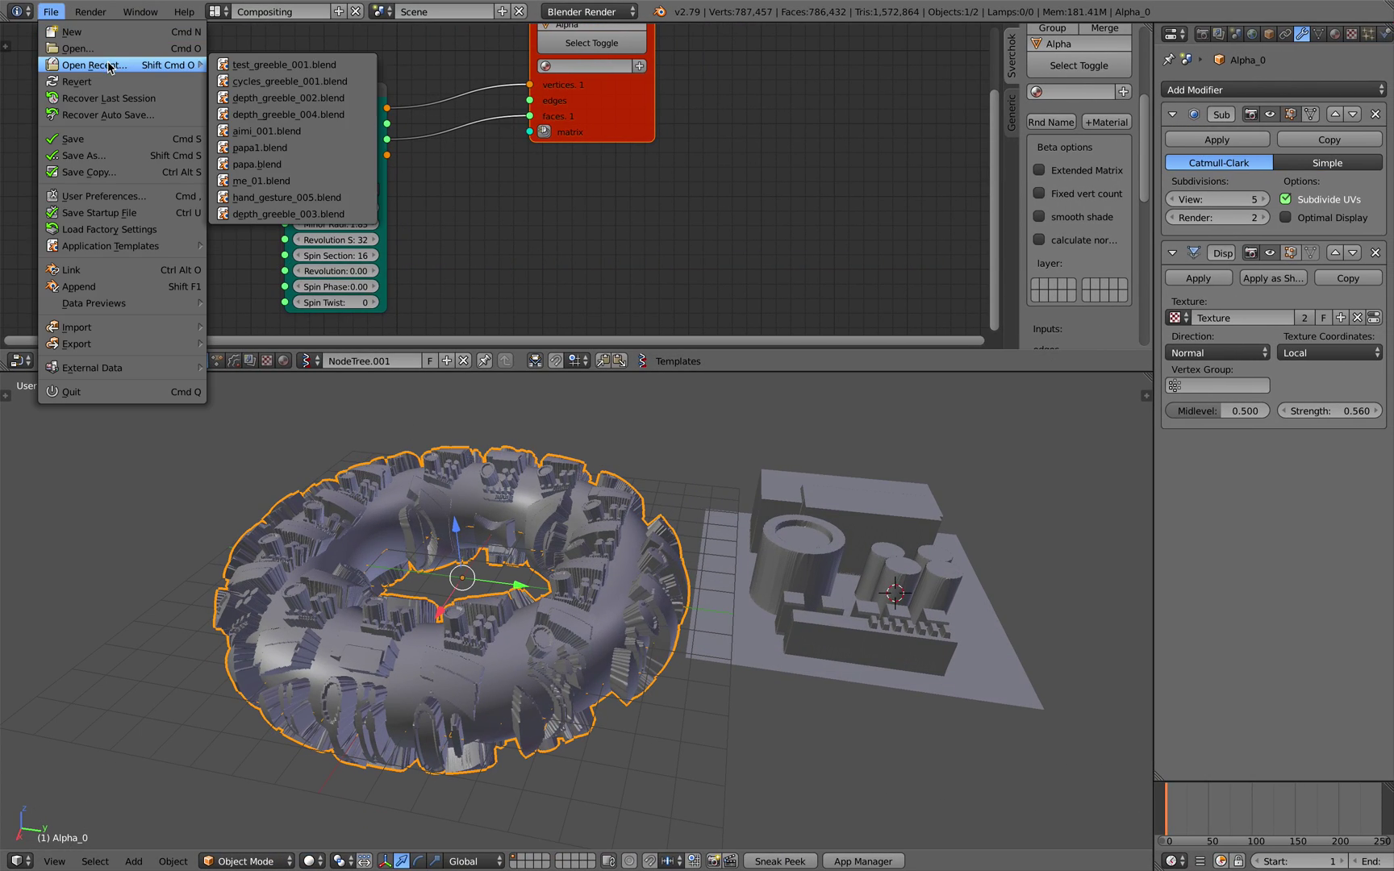
left_click(273, 81)
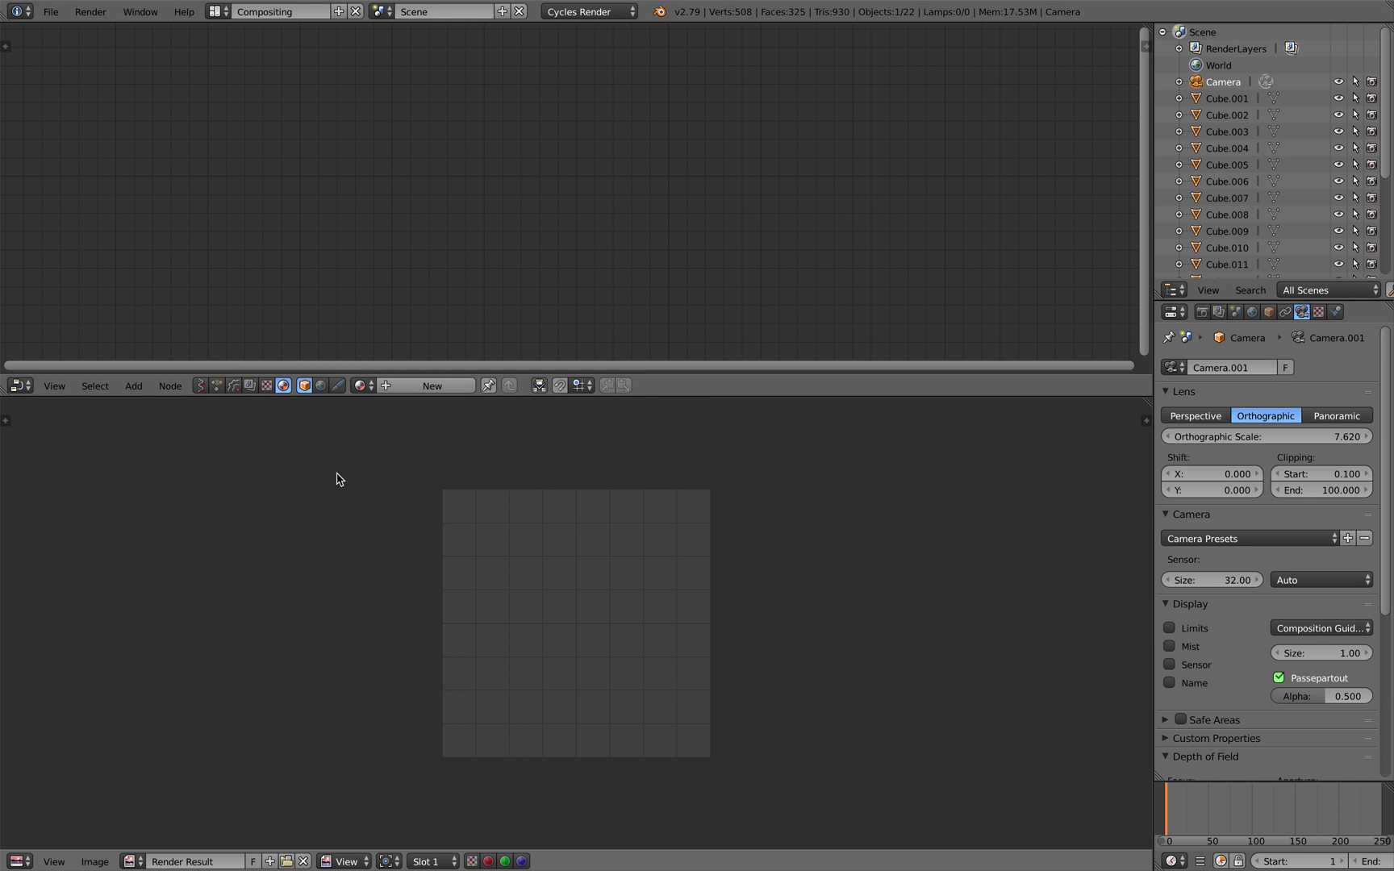
key("shift+F5")
Select the base plane under the greeble shapes and examine its depth material node setup
middle_click_drag(491, 620, 597, 565)
right_click(549, 574)
right_click(609, 590)
right_click(557, 567)
middle_click_drag(670, 512, 651, 508)
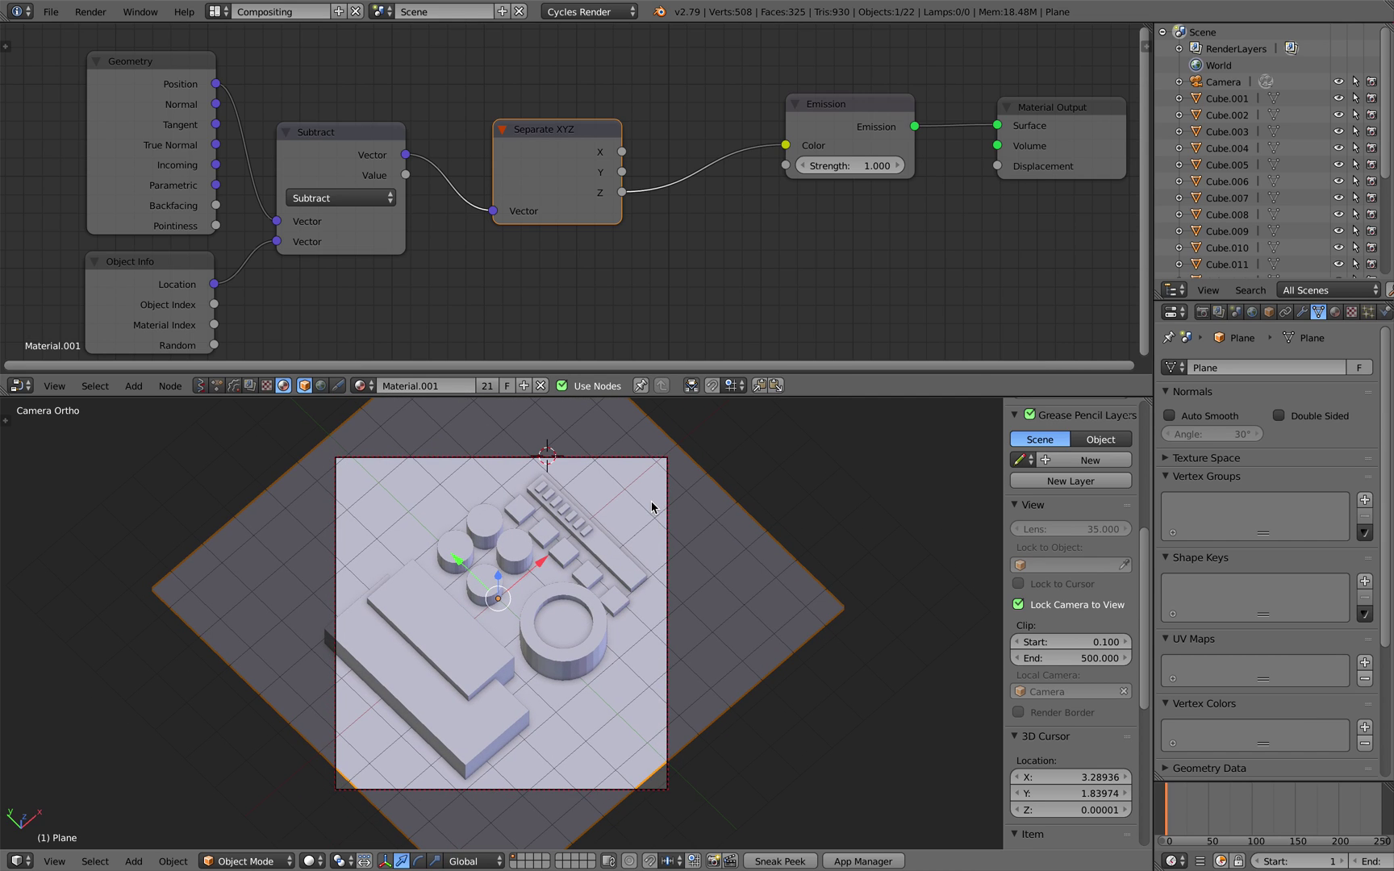